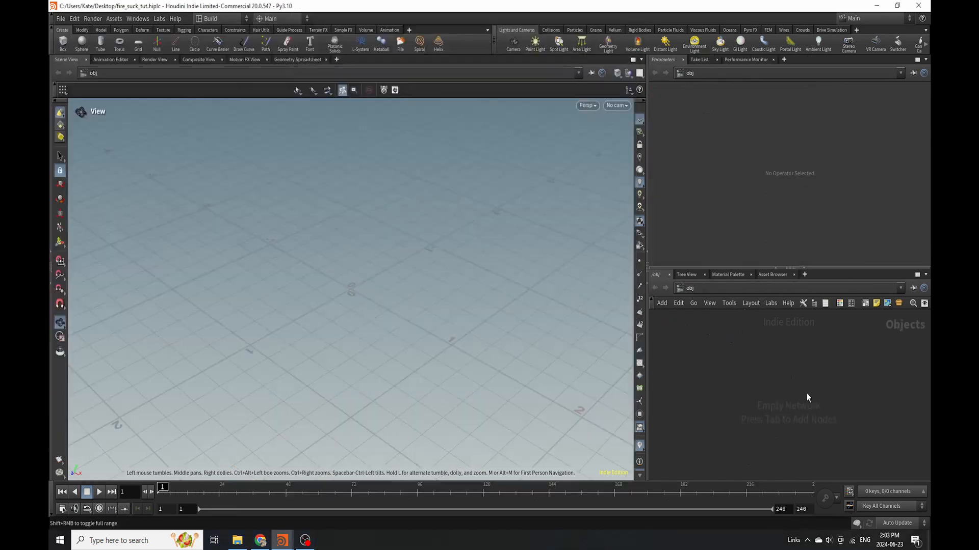
Add a Geometry object to the empty object network and rename it build
{"action": "key", "text": "Tab"}
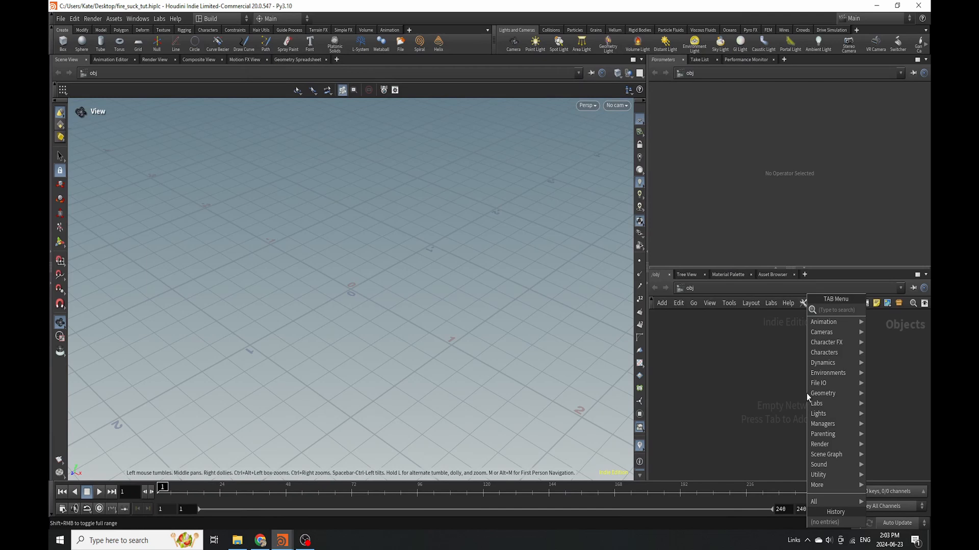
{"action": "type", "text": "geo"}
{"action": "left_click", "coordinate": [734, 312]}
{"action": "left_click", "coordinate": [701, 398]}
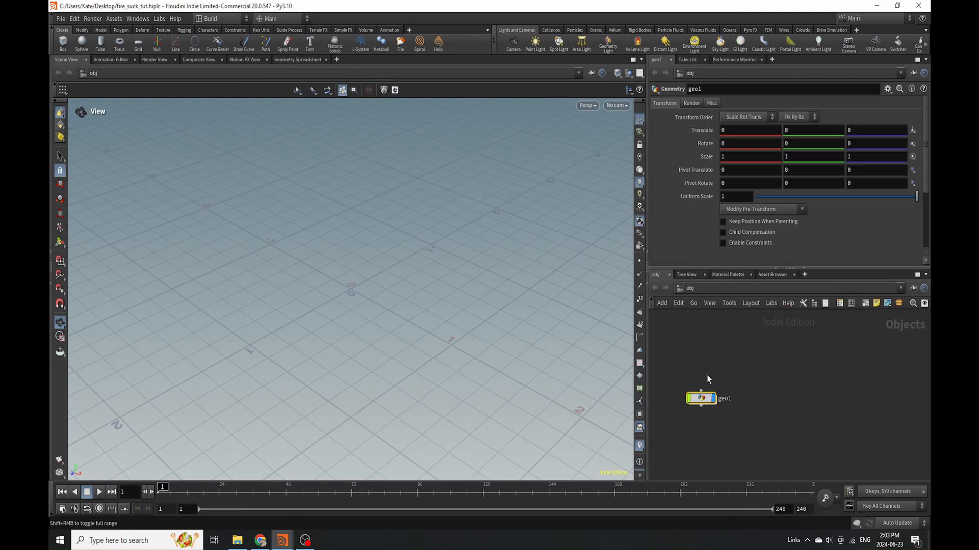
{"action": "left_click", "coordinate": [724, 398]}
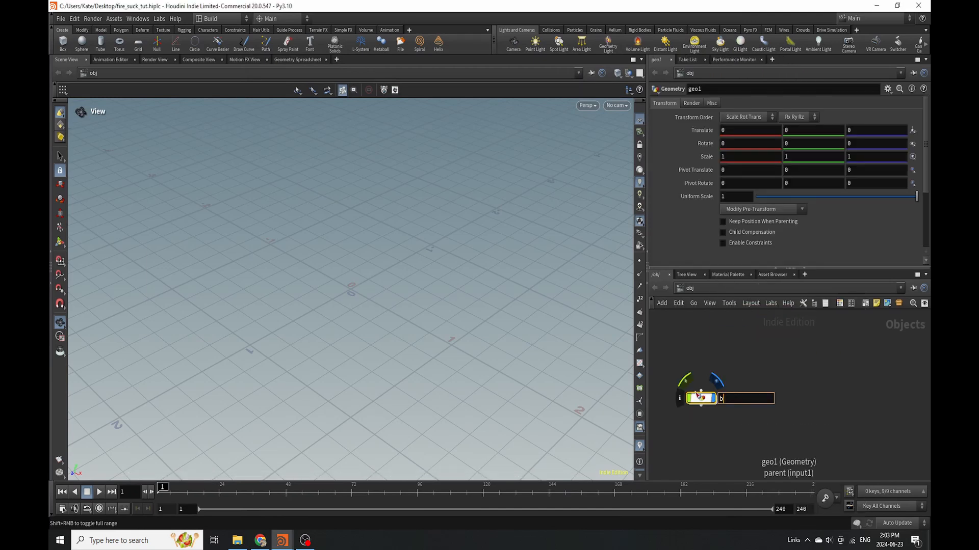
{"action": "type", "text": "build"}
{"action": "key", "text": "Return"}
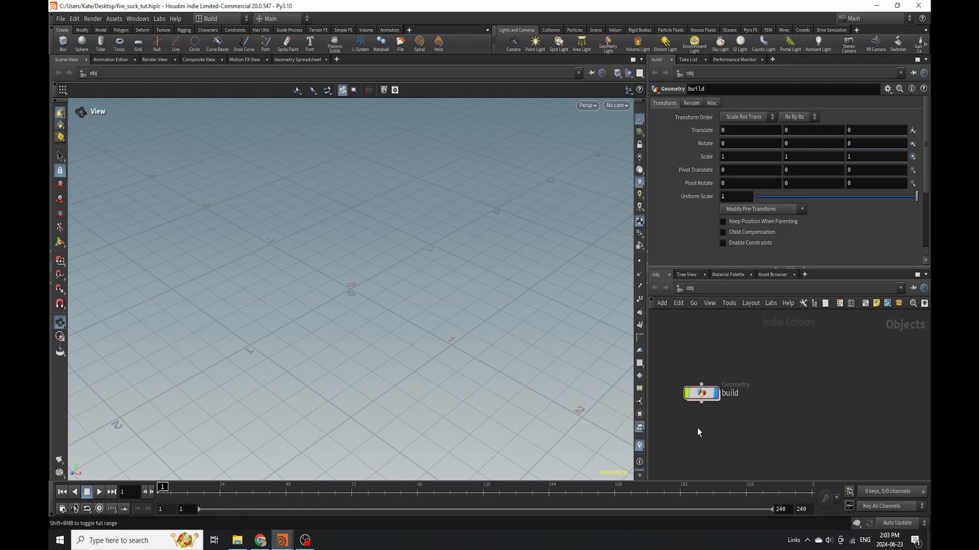
Add a second Geometry object named Character below build, and open the build object's network
{"action": "key", "text": "Tab"}
{"action": "left_click", "coordinate": [712, 524]}
{"action": "left_click", "coordinate": [705, 439]}
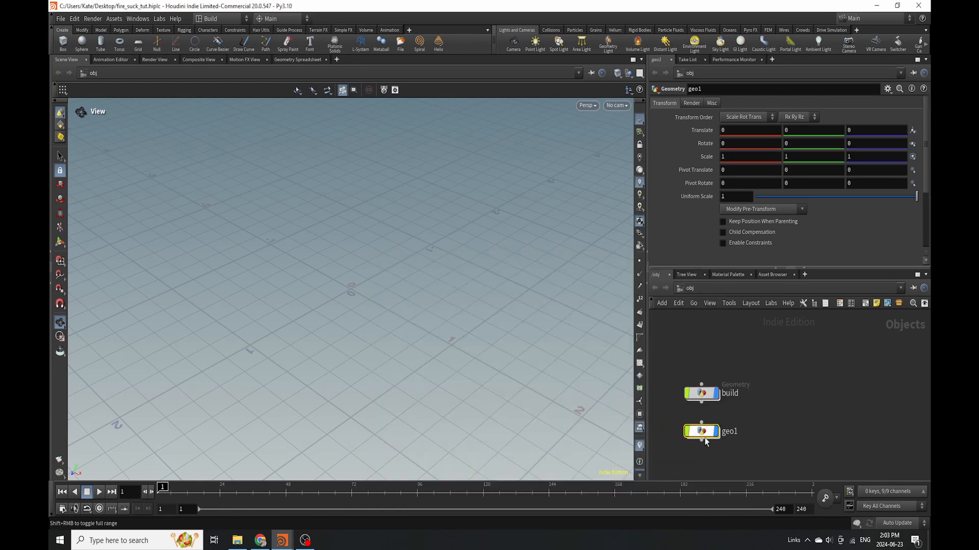
{"action": "double_click", "coordinate": [739, 432]}
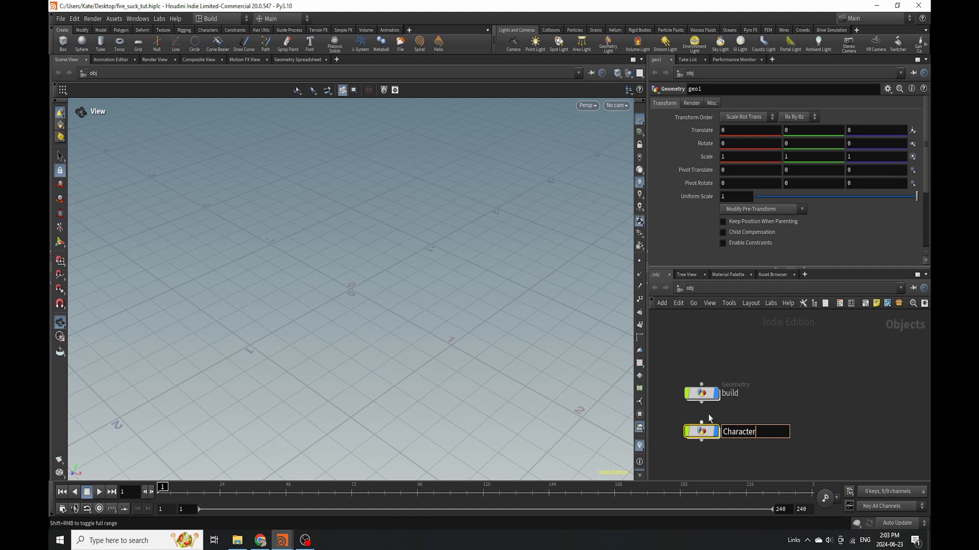
{"action": "type", "text": "Character"}
{"action": "double_click", "coordinate": [702, 393]}
{"action": "key", "text": "Tab"}
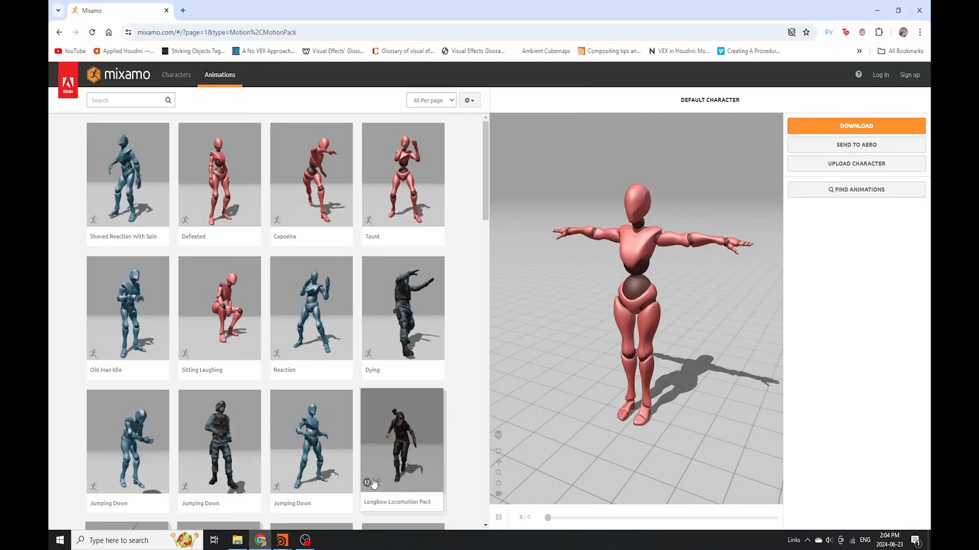
Browse the character animation library on the Mixamo website in the browser
{"action": "scroll", "coordinate": [366, 366], "scroll_direction": "down", "scroll_amount": 10}
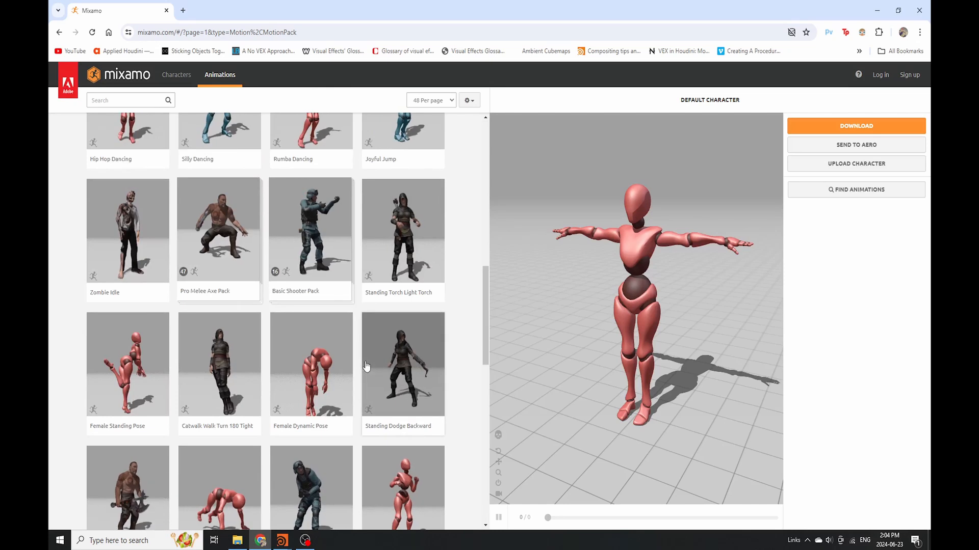
{"action": "scroll", "coordinate": [366, 366], "scroll_direction": "down", "scroll_amount": 5}
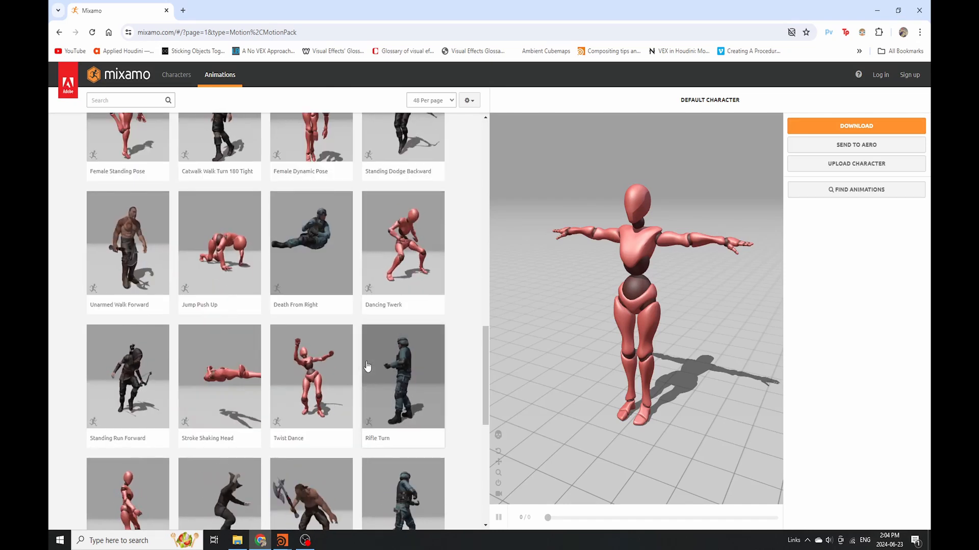
{"action": "scroll", "coordinate": [366, 367], "scroll_direction": "down", "scroll_amount": 4}
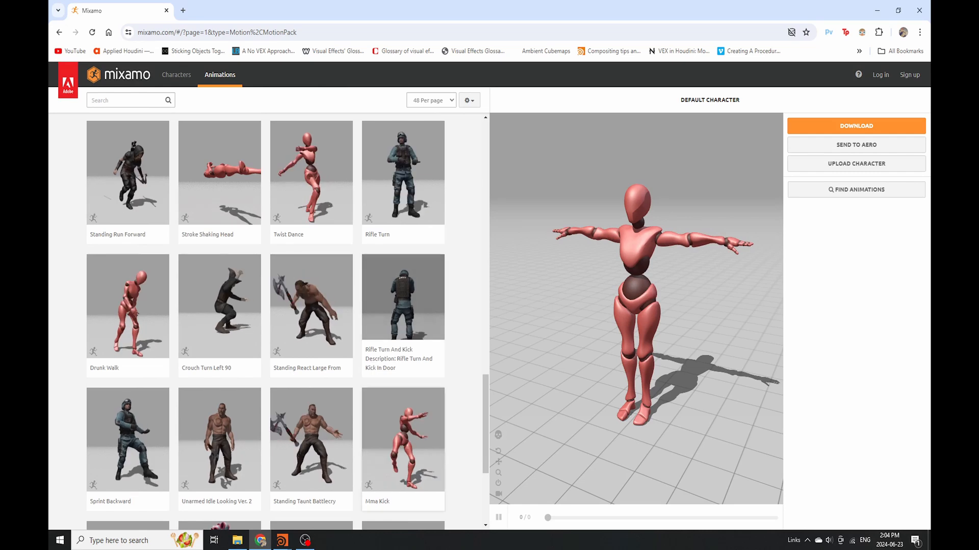
Return to Houdini and add an FBX Character Import node inside the build network
{"action": "key", "text": "Tab"}
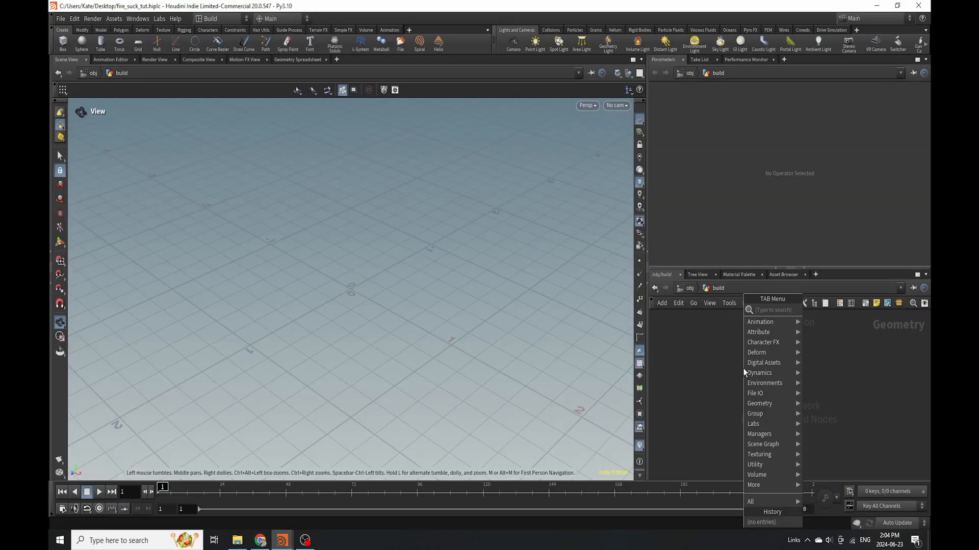
{"action": "type", "text": "fbxcha"}
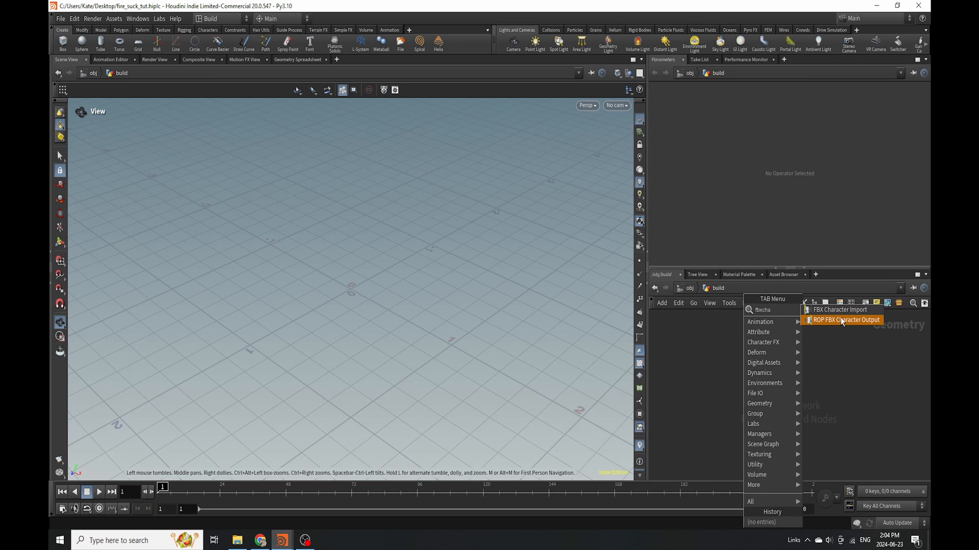
{"action": "left_click", "coordinate": [840, 310]}
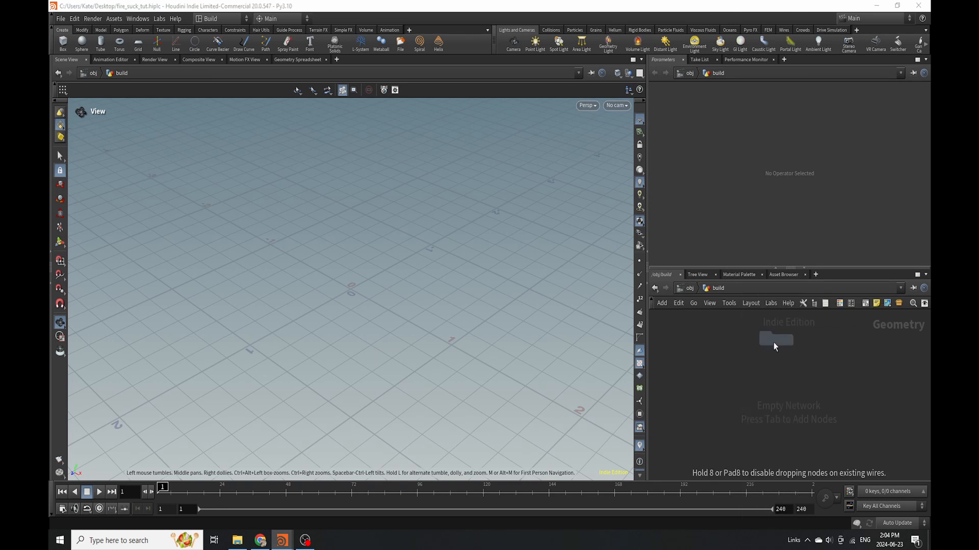
{"action": "left_click", "coordinate": [711, 361]}
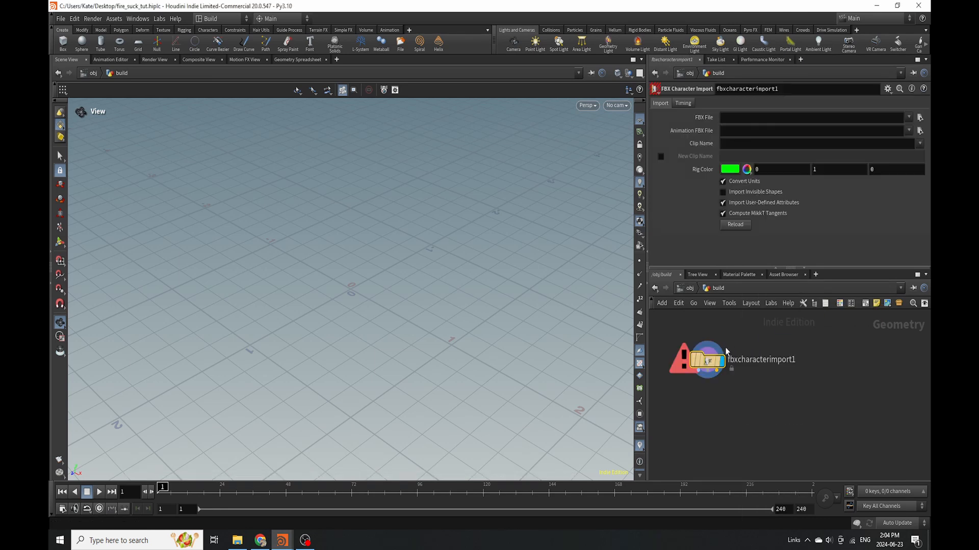
Load Spell Casting.fbx from the $HIP folder as the import node's FBX file
{"action": "left_click", "coordinate": [920, 116]}
{"action": "scroll", "coordinate": [913, 155], "scroll_direction": "down", "scroll_amount": 5}
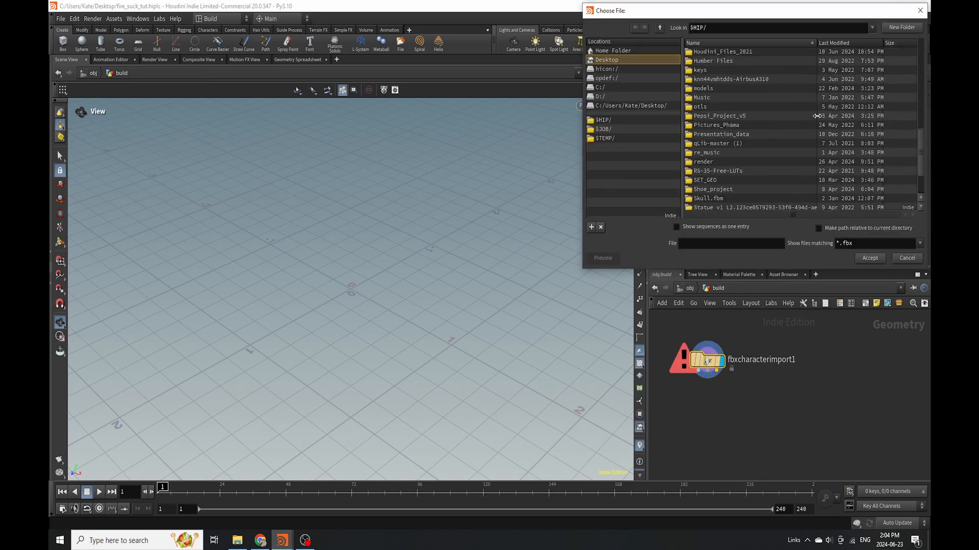
{"action": "scroll", "coordinate": [817, 116], "scroll_direction": "down", "scroll_amount": 2}
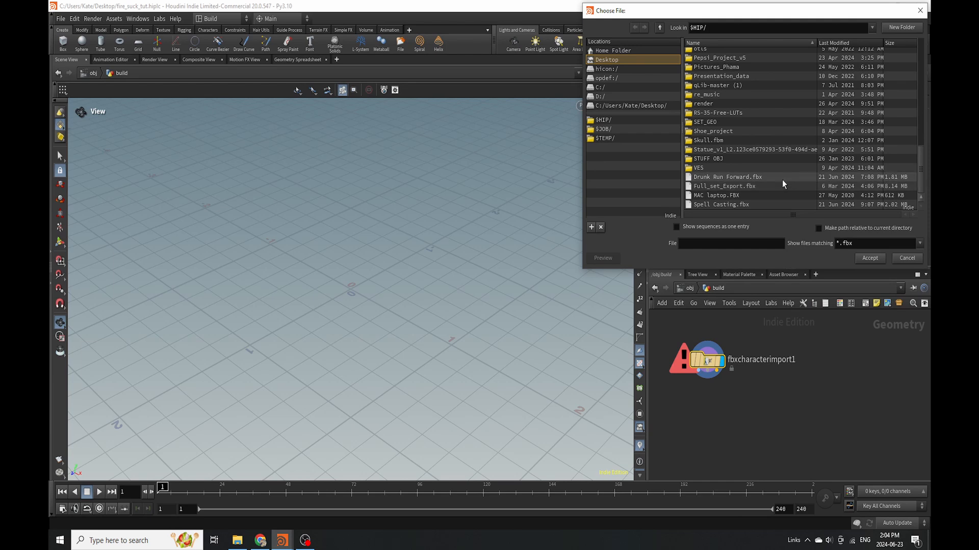
{"action": "left_click", "coordinate": [815, 204]}
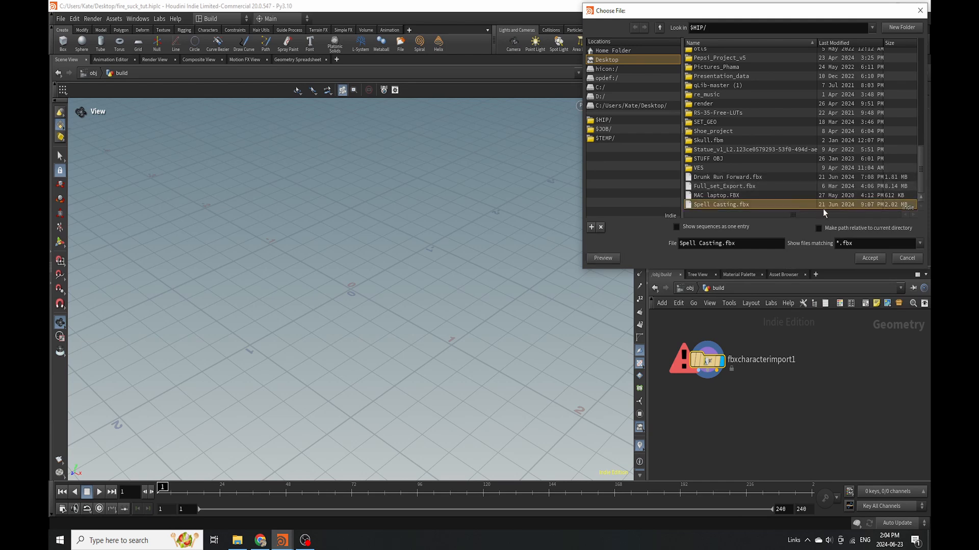
{"action": "left_click", "coordinate": [869, 258]}
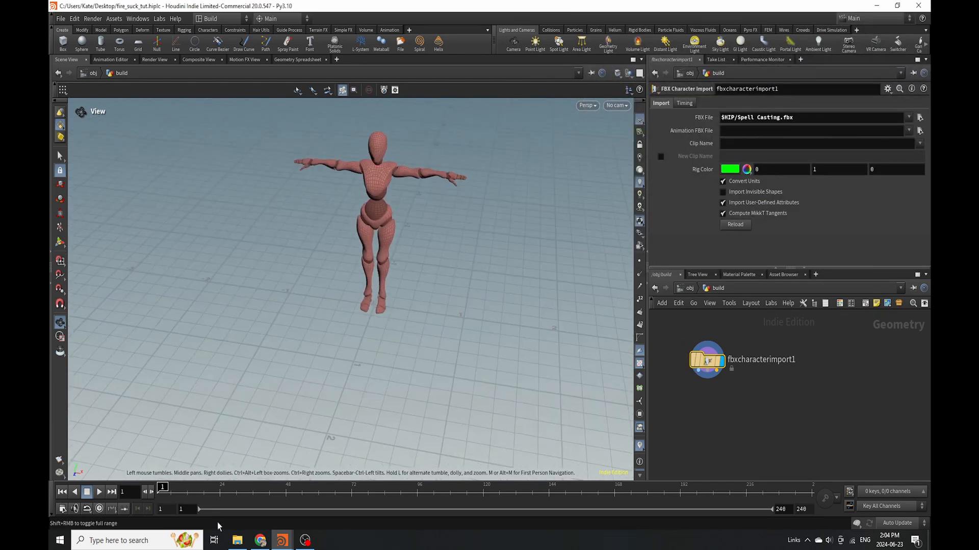
Set the animation's end frame to 120 in the timeline range
{"action": "left_click", "coordinate": [615, 492]}
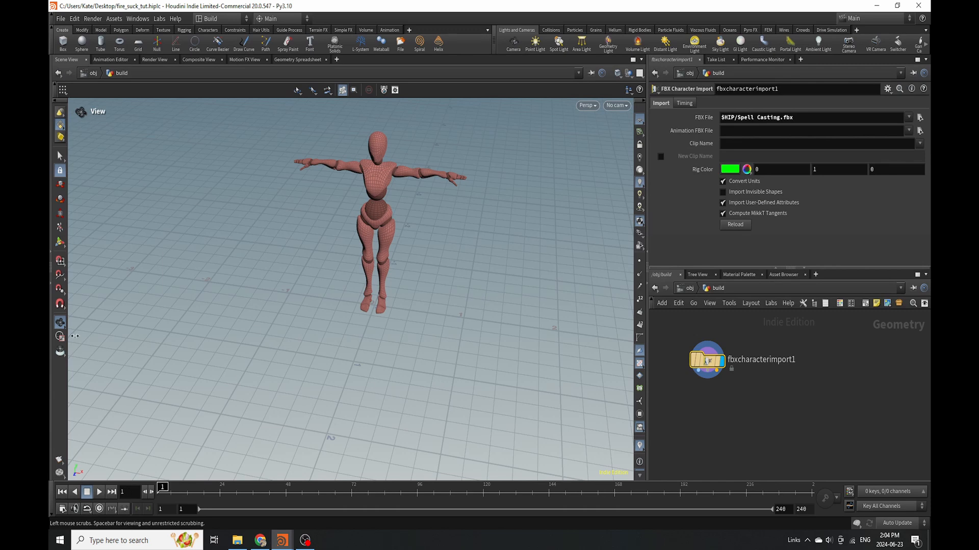
{"action": "left_click_drag", "start_coordinate": [75, 336], "coordinate": [631, 408]}
{"action": "left_click", "coordinate": [62, 492]}
{"action": "left_click_drag", "start_coordinate": [806, 509], "coordinate": [716, 515]}
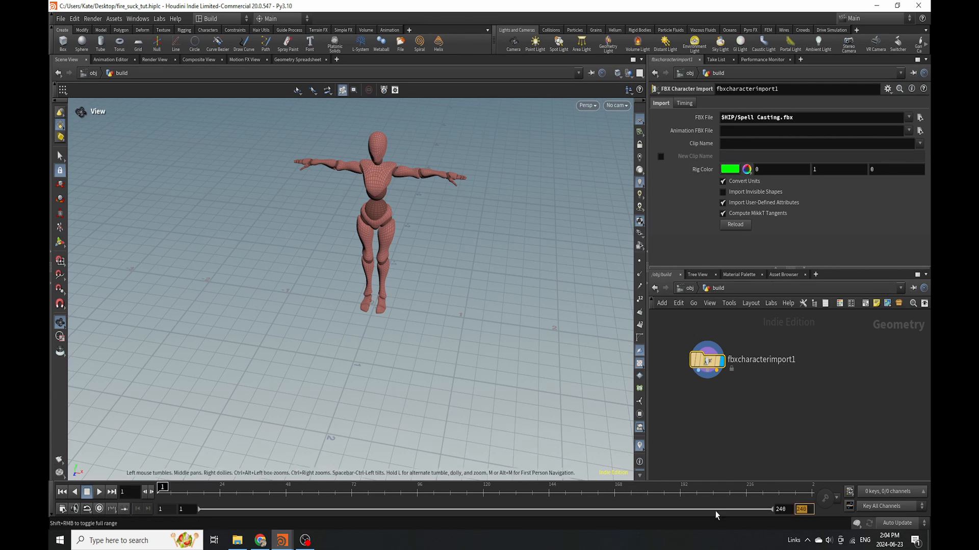
{"action": "type", "text": "120"}
{"action": "key", "text": "Return"}
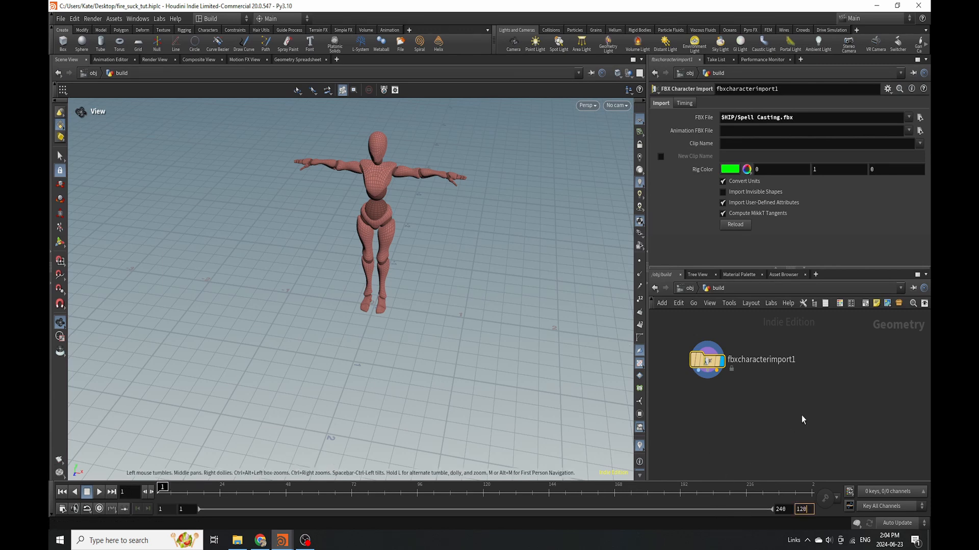
Add a Bone Deform node below the FBX Character Import node
{"action": "key", "text": "Tab"}
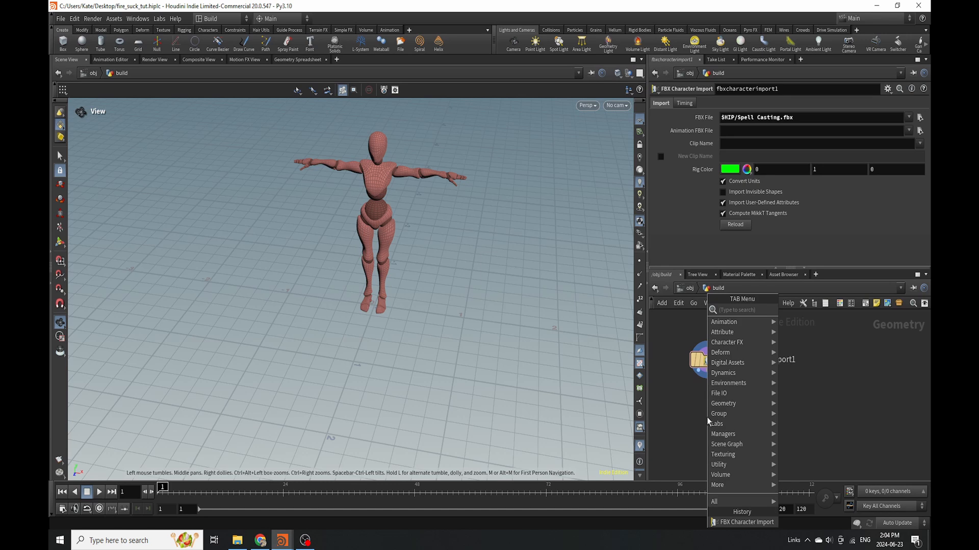
{"action": "type", "text": "bone de"}
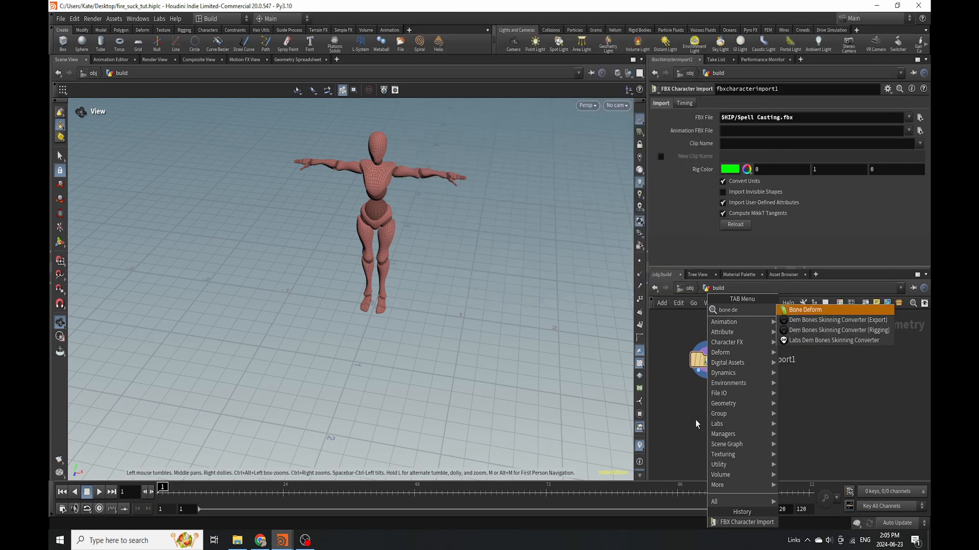
{"action": "left_click", "coordinate": [810, 309]}
{"action": "left_click", "coordinate": [710, 399]}
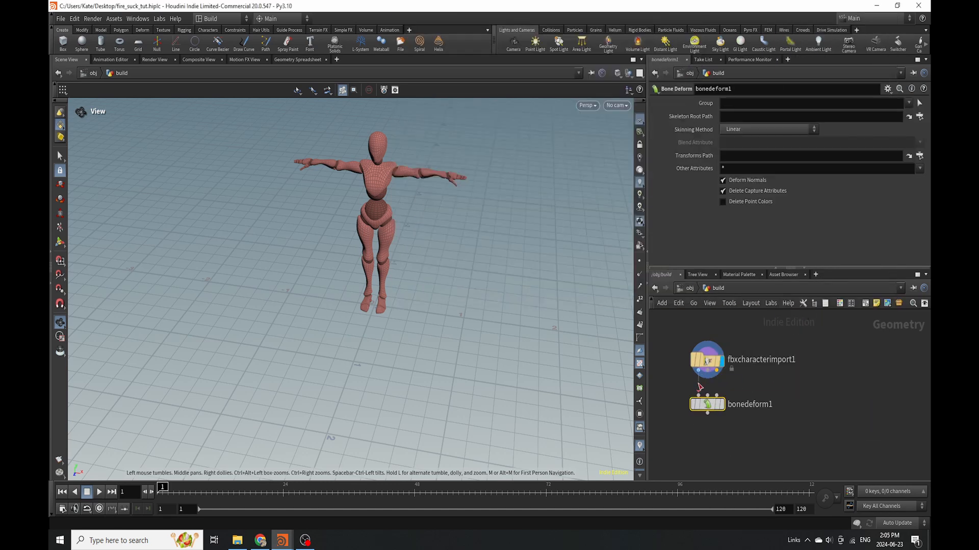
Wire all three FBX Character Import outputs into the displayed Bone Deform node and scrub the animation to frame 81
{"action": "left_click_drag", "start_coordinate": [698, 383], "coordinate": [707, 396]}
{"action": "left_click_drag", "start_coordinate": [716, 371], "coordinate": [716, 376]}
{"action": "left_click", "coordinate": [721, 404]}
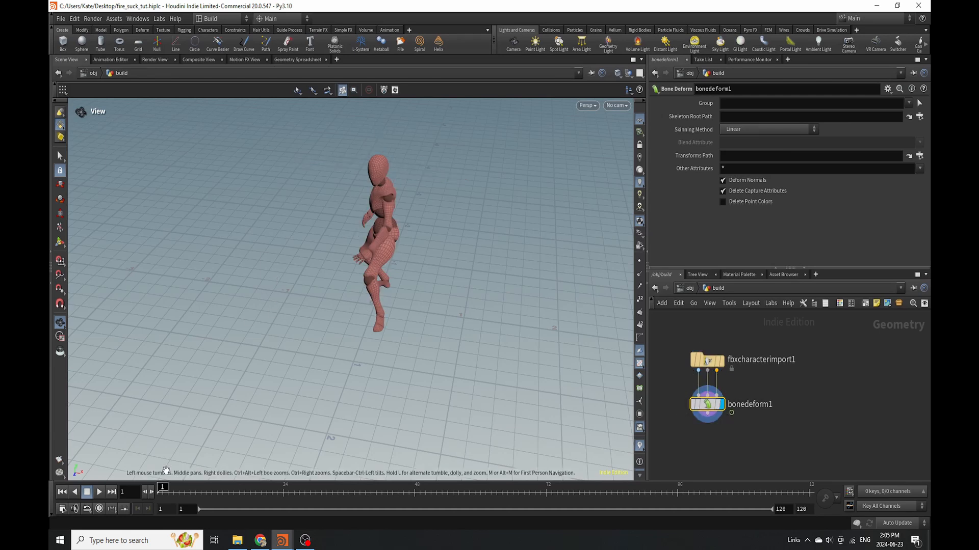
{"action": "left_click_drag", "start_coordinate": [163, 490], "coordinate": [596, 448]}
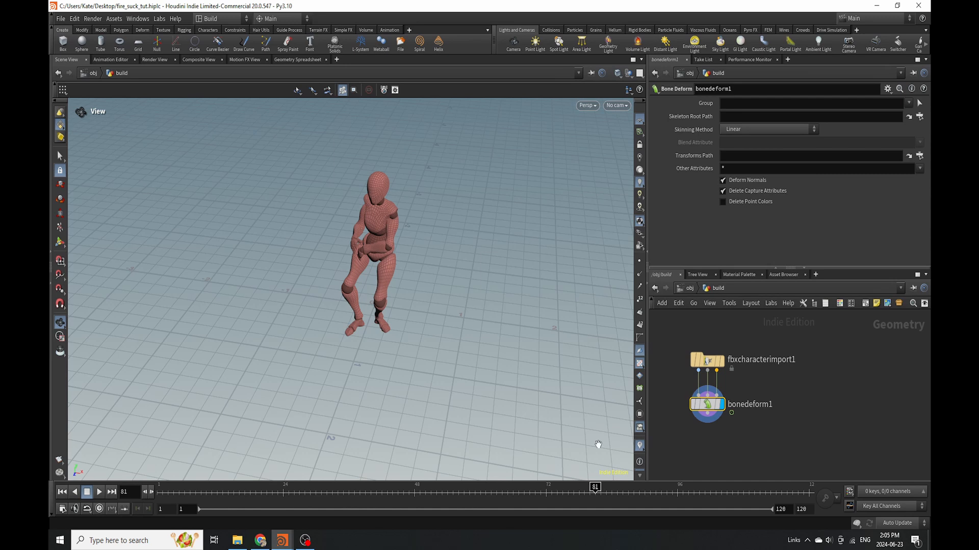
Turn on Auto Save for the scene
{"action": "left_click", "coordinate": [74, 19]}
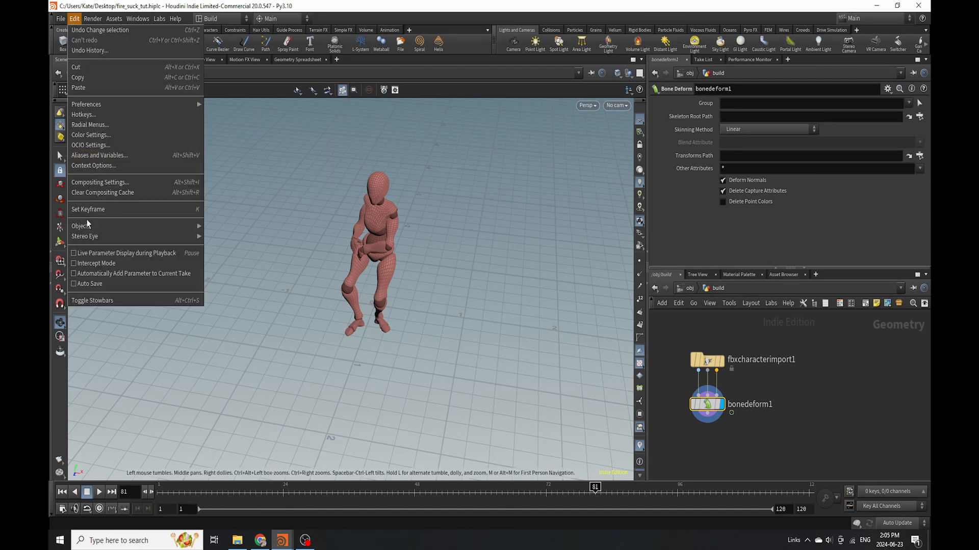
{"action": "mouse_move", "coordinate": [91, 106]}
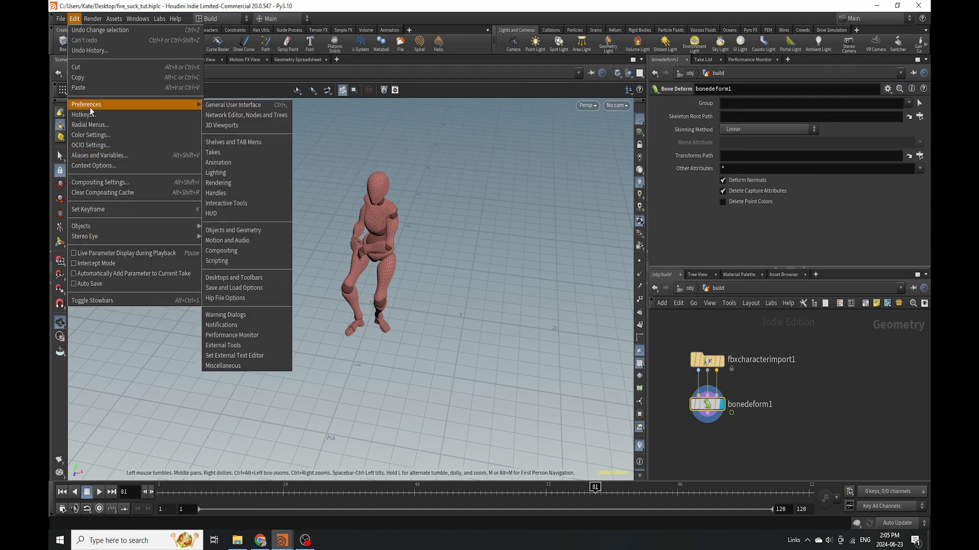
{"action": "left_click", "coordinate": [106, 285]}
Add a Null node connected below the Bone Deform node and name it Out_Character
{"action": "key", "text": "Tab"}
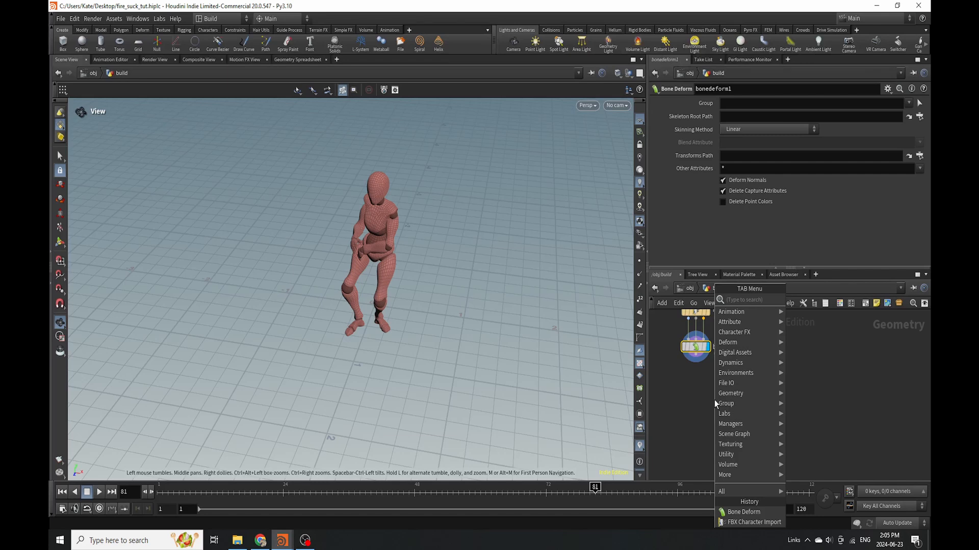
{"action": "type", "text": "null"}
{"action": "left_click", "coordinate": [807, 302]}
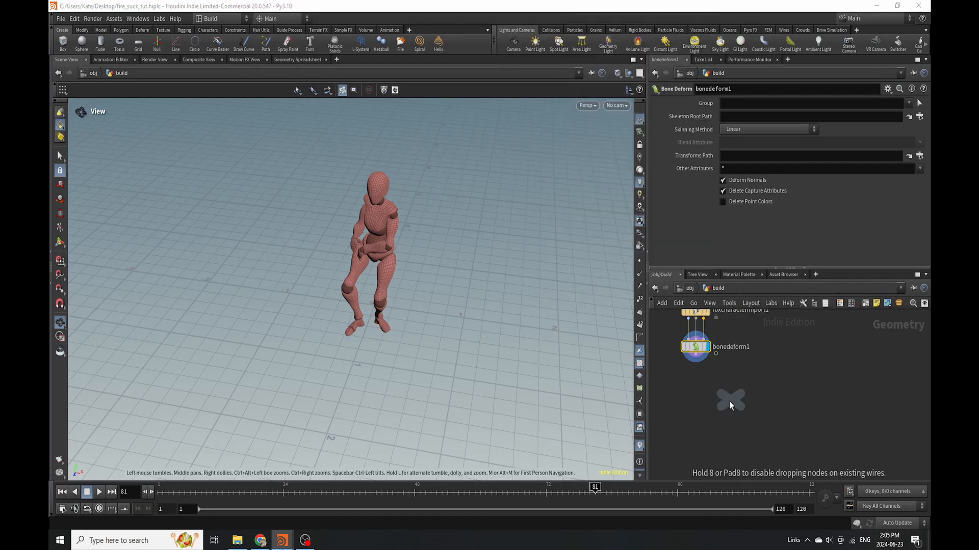
{"action": "left_click", "coordinate": [696, 396]}
{"action": "type", "text": "Out_Character"}
{"action": "key", "text": "Return"}
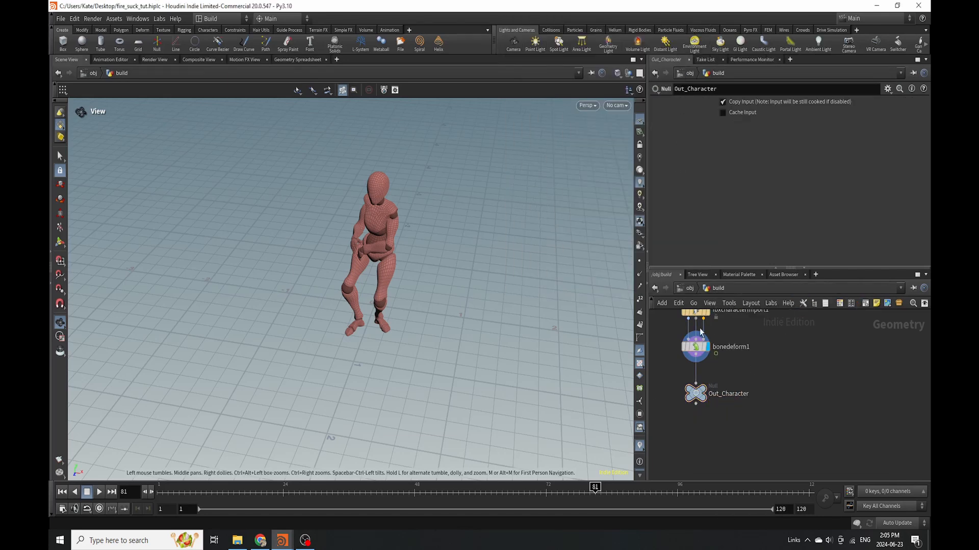
Open the Character object's network and add an Object Merge node
{"action": "left_click", "coordinate": [690, 292]}
{"action": "double_click", "coordinate": [706, 429]}
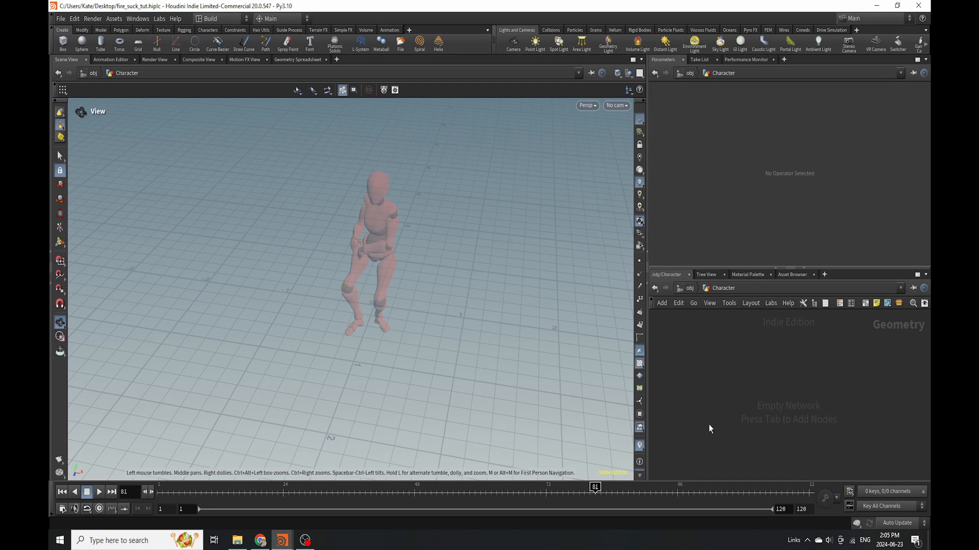
{"action": "key", "text": "Tab"}
{"action": "type", "text": "objec"}
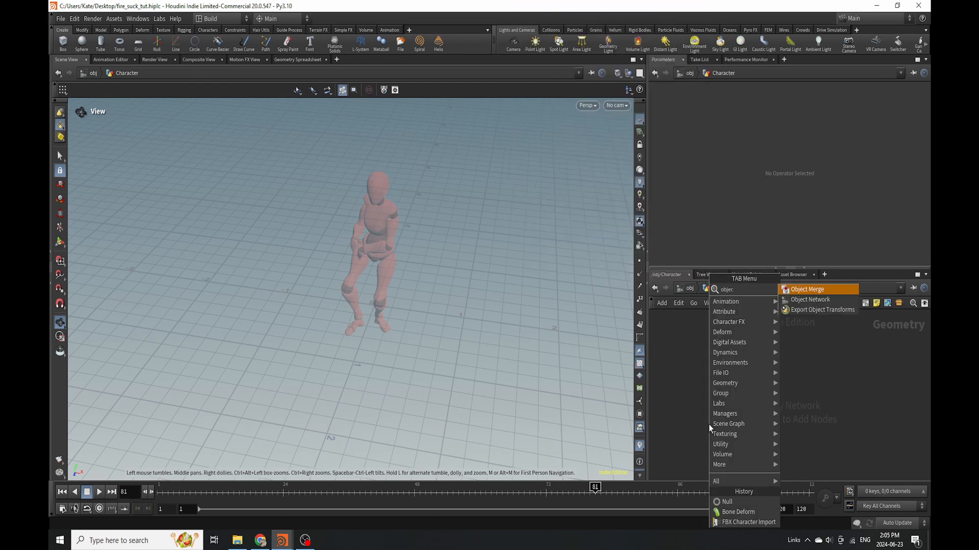
{"action": "left_click", "coordinate": [807, 290]}
{"action": "left_click", "coordinate": [742, 392]}
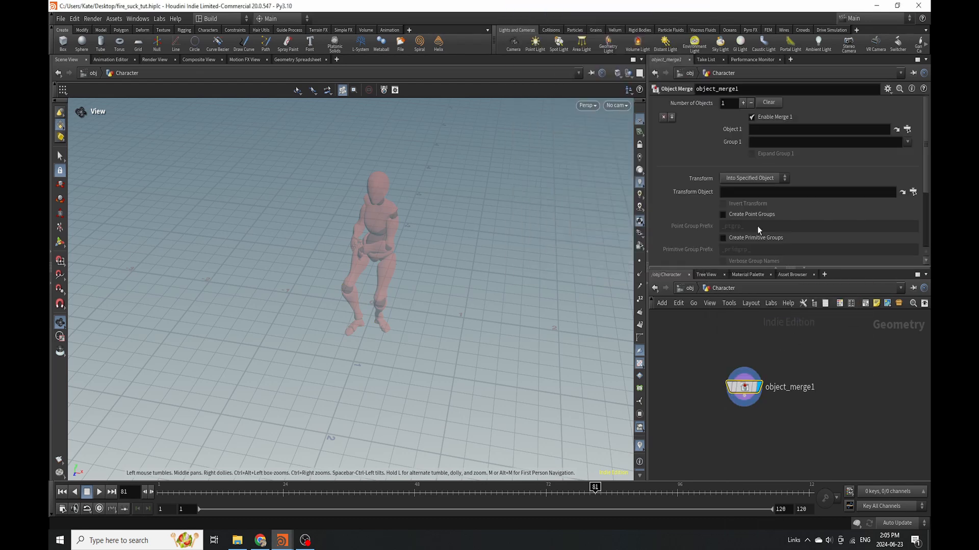
Change the Object Merge node's Transform mode and open the chooser for its Object 1 source
{"action": "left_click", "coordinate": [744, 178]}
{"action": "left_click", "coordinate": [743, 197]}
{"action": "left_click", "coordinate": [907, 130]}
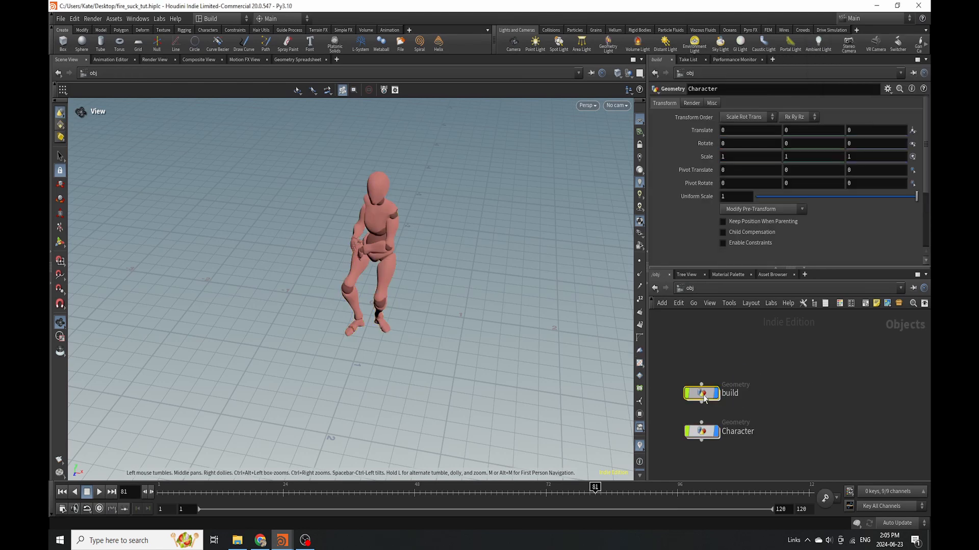
Open the build object's network and make Out_Character the displayed node
{"action": "left_click", "coordinate": [695, 393]}
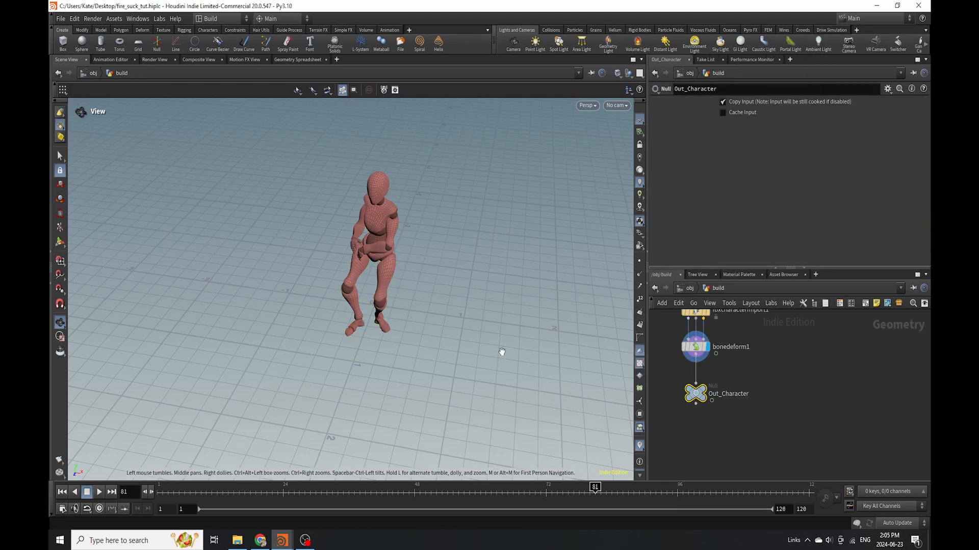
{"action": "left_click", "coordinate": [704, 389]}
{"action": "left_click_drag", "start_coordinate": [425, 284], "coordinate": [319, 306]}
{"action": "right_click_drag", "start_coordinate": [318, 306], "coordinate": [313, 339]}
{"action": "left_click_drag", "start_coordinate": [313, 339], "coordinate": [441, 248]}
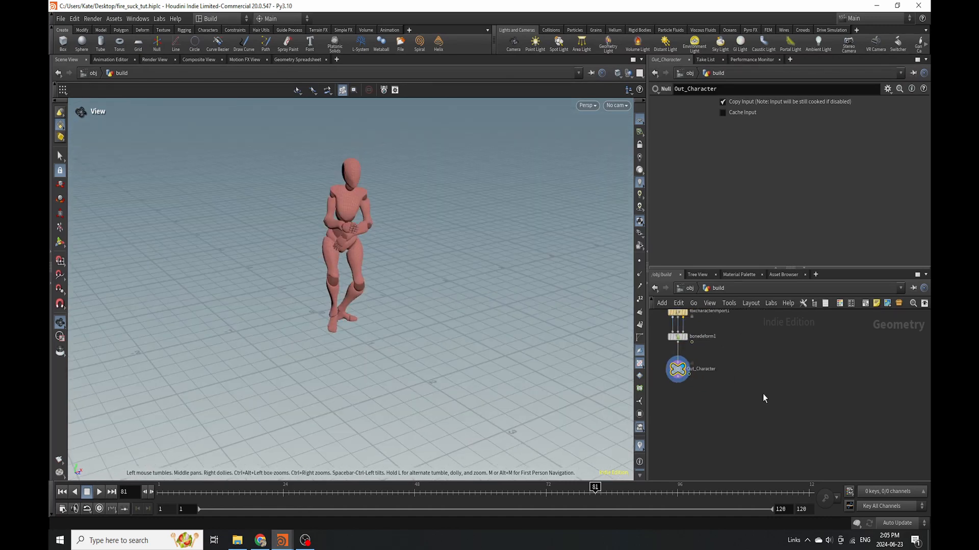
Add a Circle node beside the character chain with uniform scale 2 and 50 divisions, shown as a template
{"action": "key", "text": "Tab"}
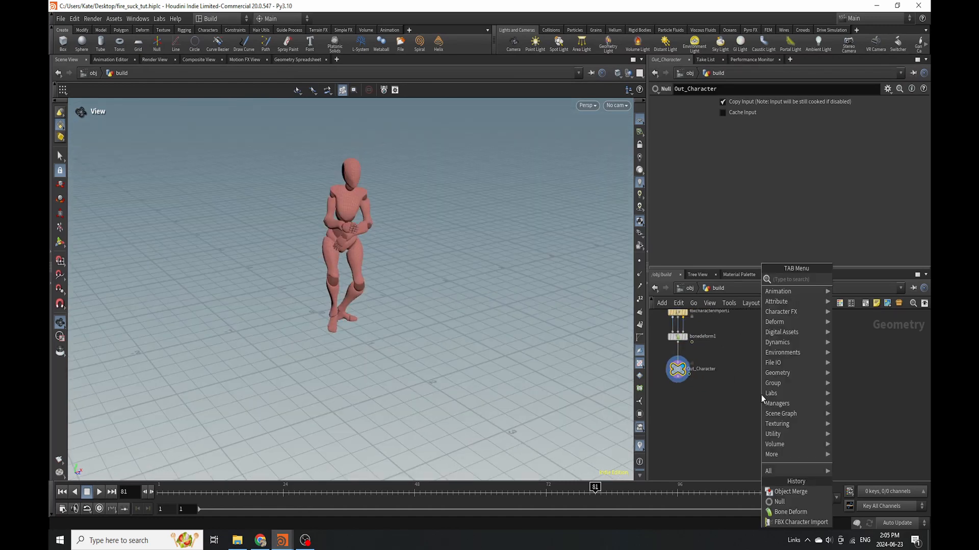
{"action": "type", "text": "circ"}
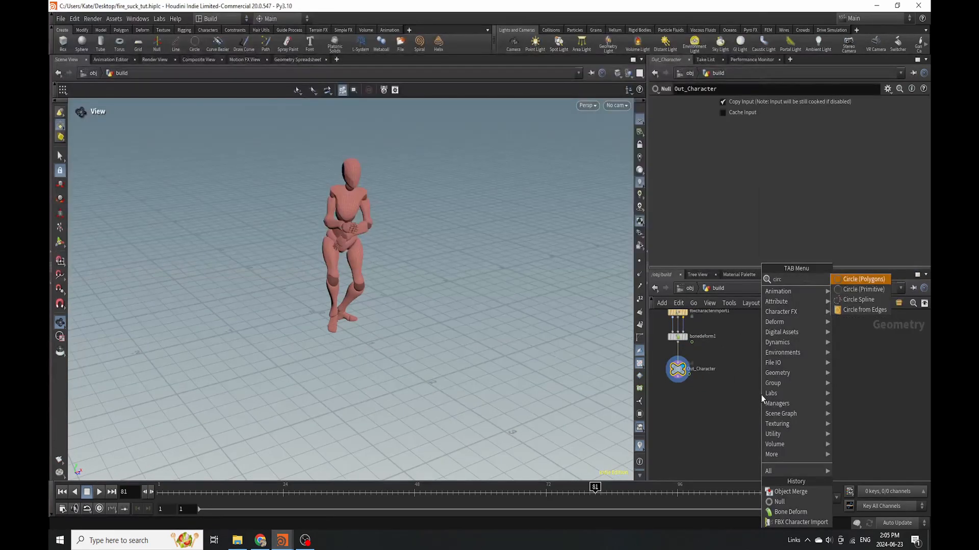
{"action": "key", "text": "Return"}
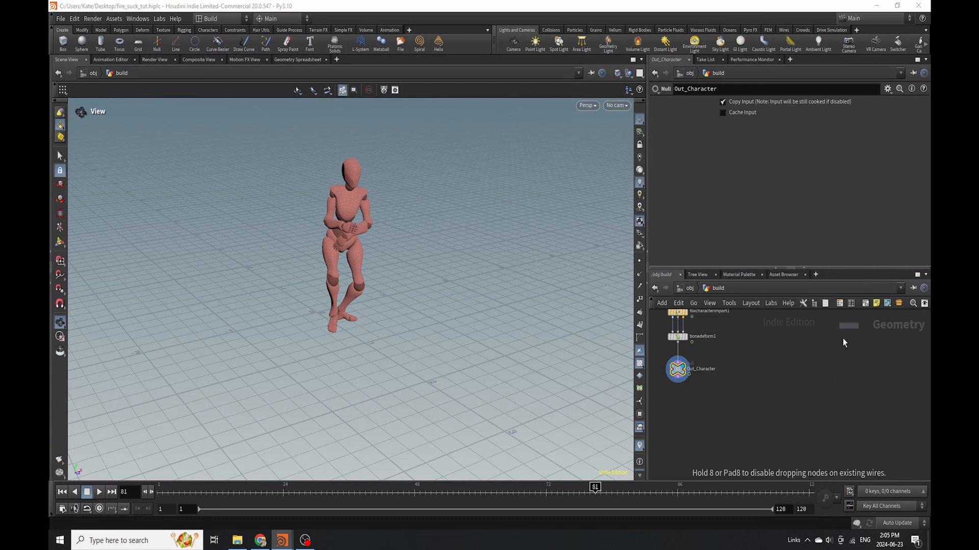
{"action": "left_click", "coordinate": [785, 332]}
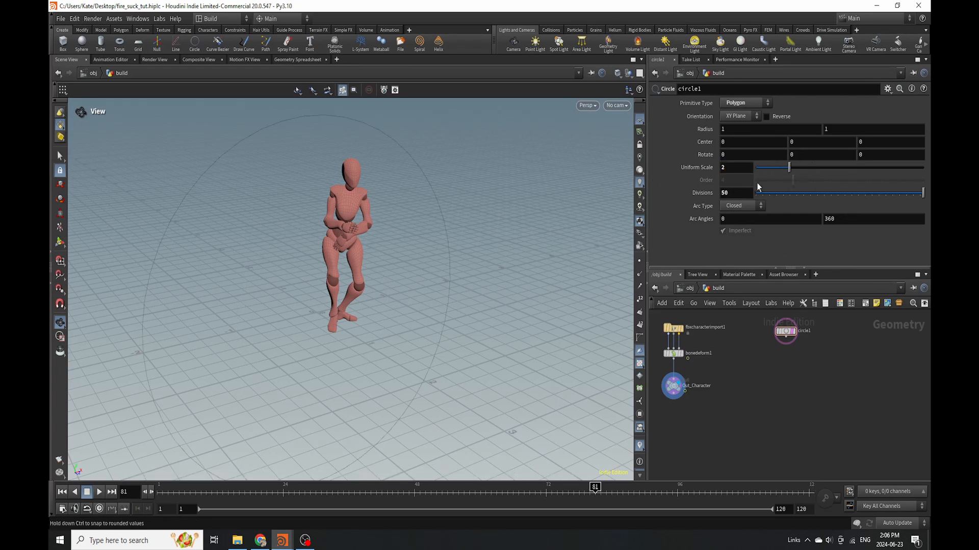
Set the circle's primitive type to NURBS Curve and its orientation to ZX Plane, and save the scene
{"action": "left_click", "coordinate": [743, 103]}
{"action": "left_click", "coordinate": [740, 130]}
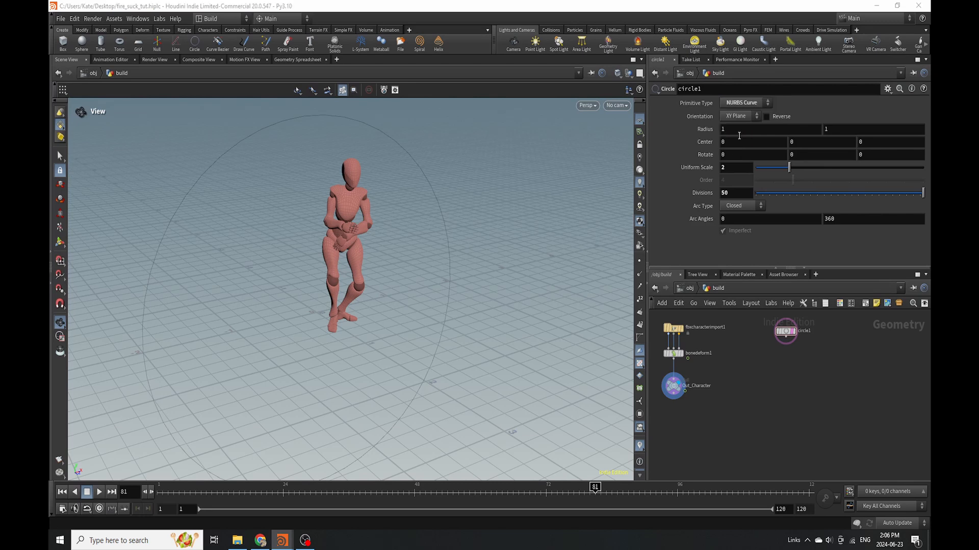
{"action": "left_click", "coordinate": [751, 117]}
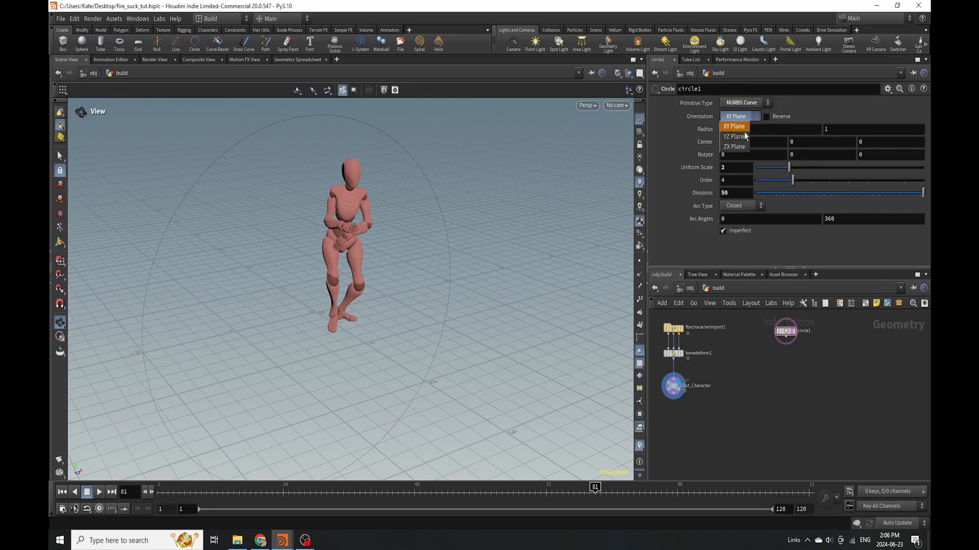
{"action": "left_click", "coordinate": [742, 142]}
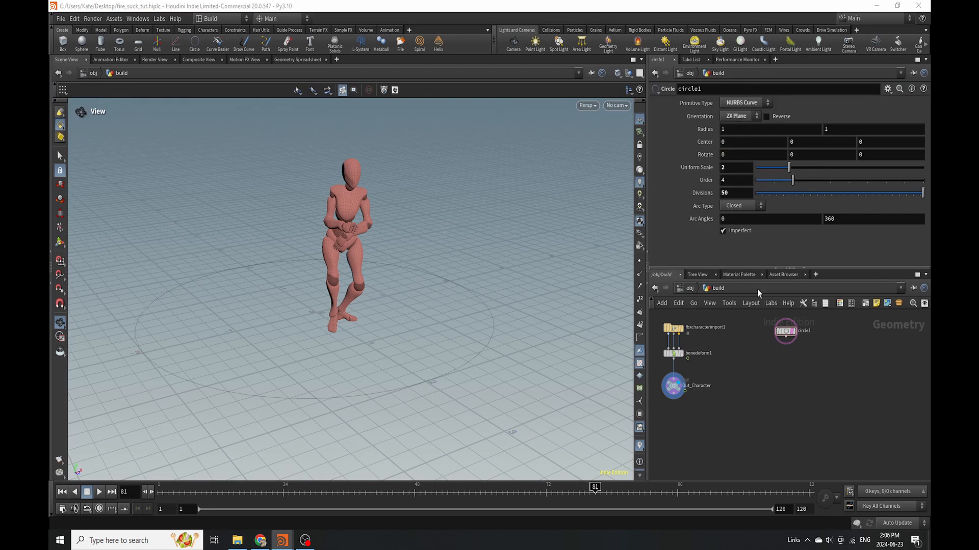
{"action": "key", "text": "ctrl+s"}
Add an Extract Centroid node connected below Out_Character and display it
{"action": "key", "text": "Tab"}
{"action": "type", "text": "extra"}
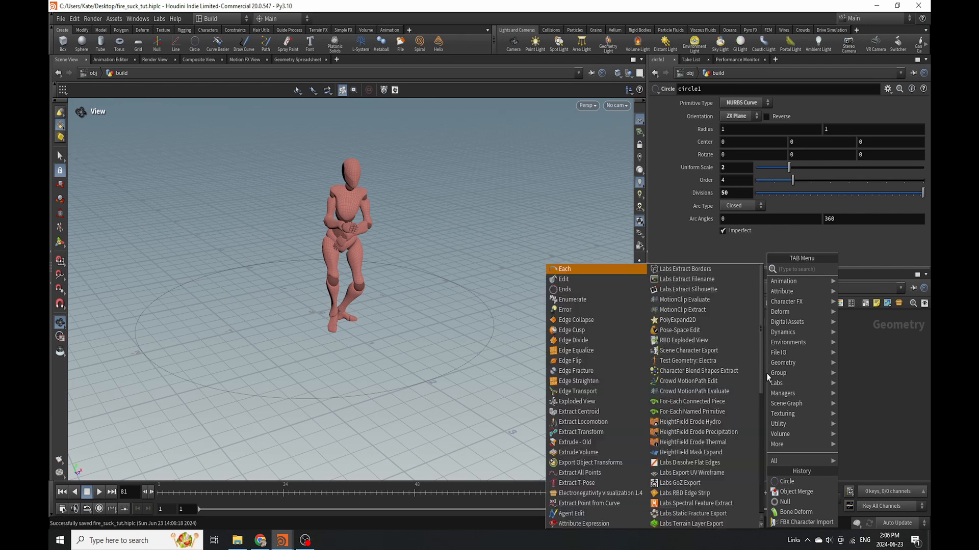
{"action": "key", "text": "Return"}
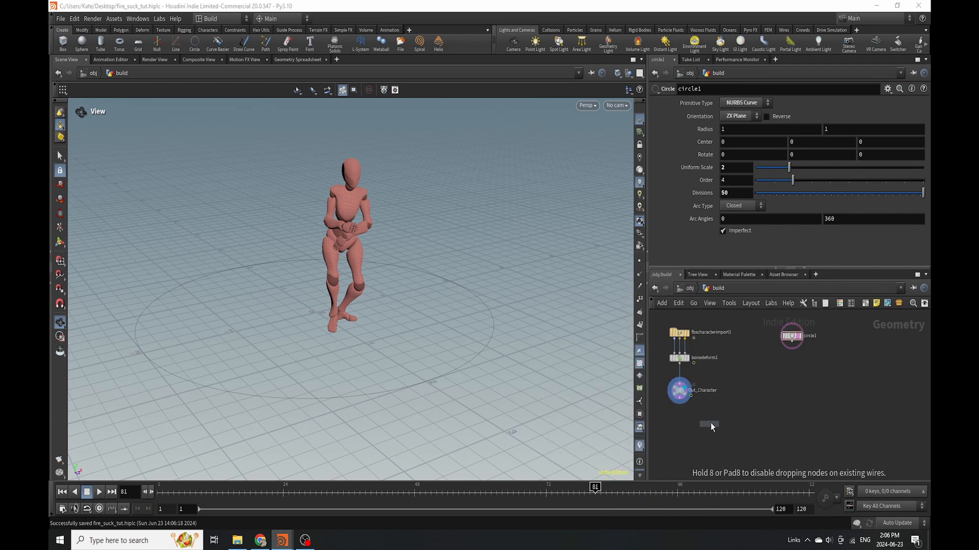
{"action": "left_click", "coordinate": [732, 423]}
{"action": "left_click_drag", "start_coordinate": [679, 398], "coordinate": [732, 418]}
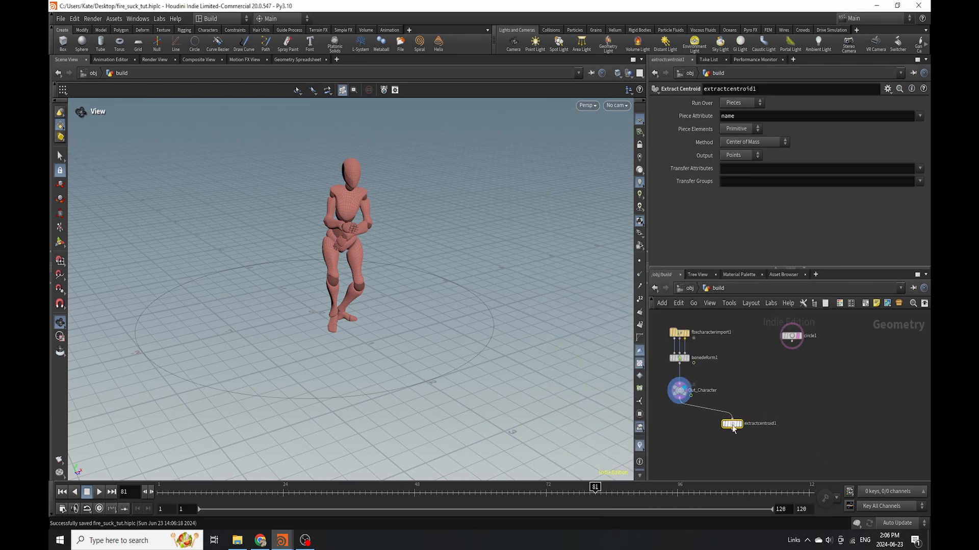
{"action": "left_click", "coordinate": [741, 424]}
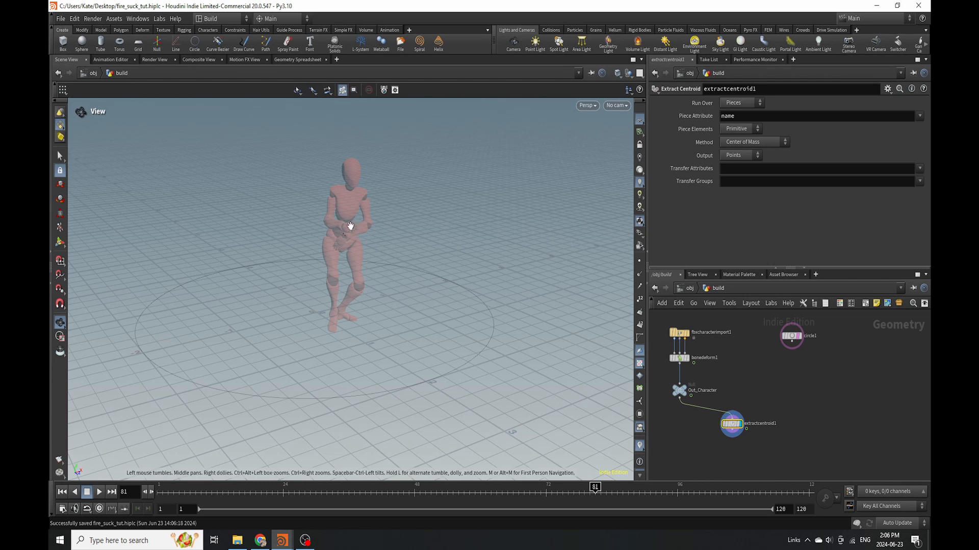
{"action": "mouse_move", "coordinate": [351, 226]}
{"action": "left_mouse_down"}
{"action": "mouse_move", "coordinate": [408, 221]}
{"action": "mouse_move", "coordinate": [367, 228]}
{"action": "left_mouse_up"}
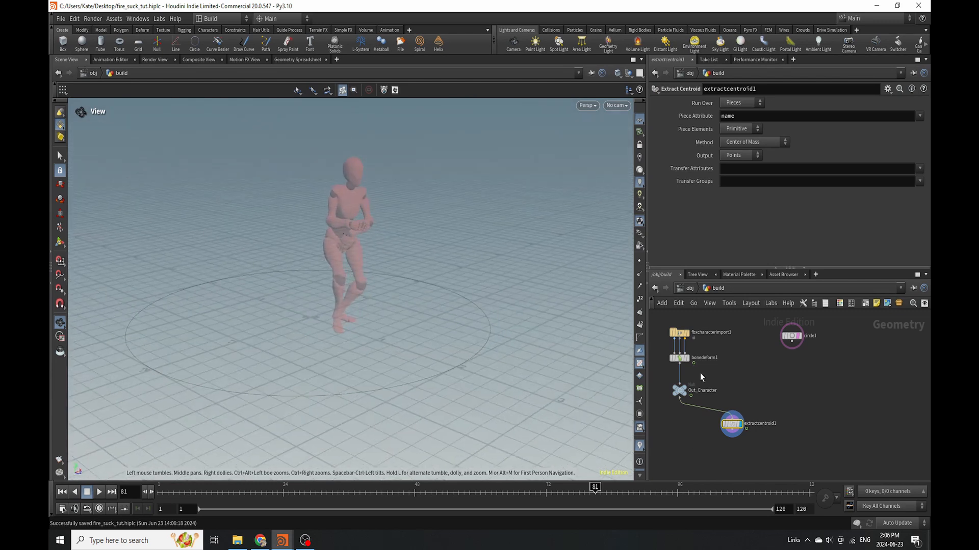
Add a templated Copy to Points node with the circle as its source and the extracted centroid as its target points
{"action": "key", "text": "Tab"}
{"action": "type", "text": "copy"}
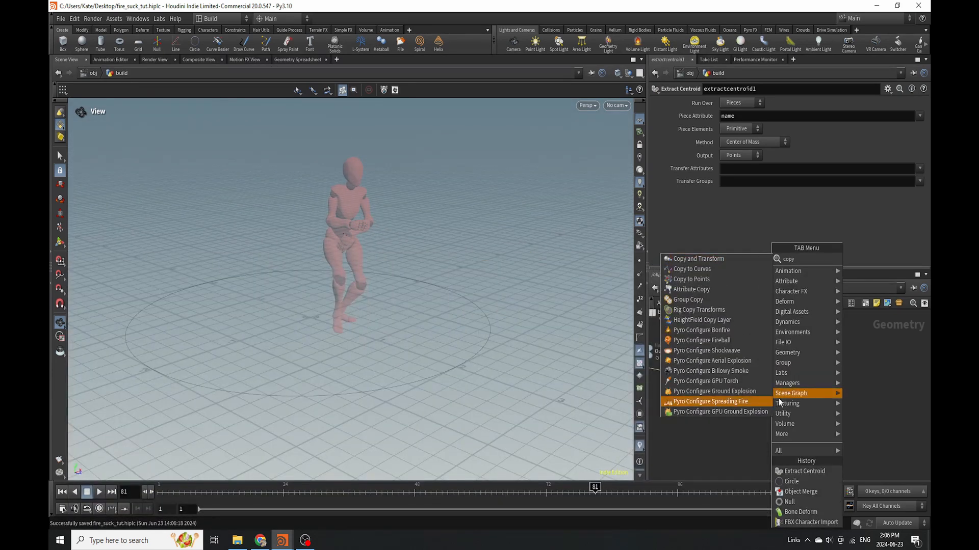
{"action": "left_click", "coordinate": [703, 280]}
{"action": "left_click", "coordinate": [782, 436]}
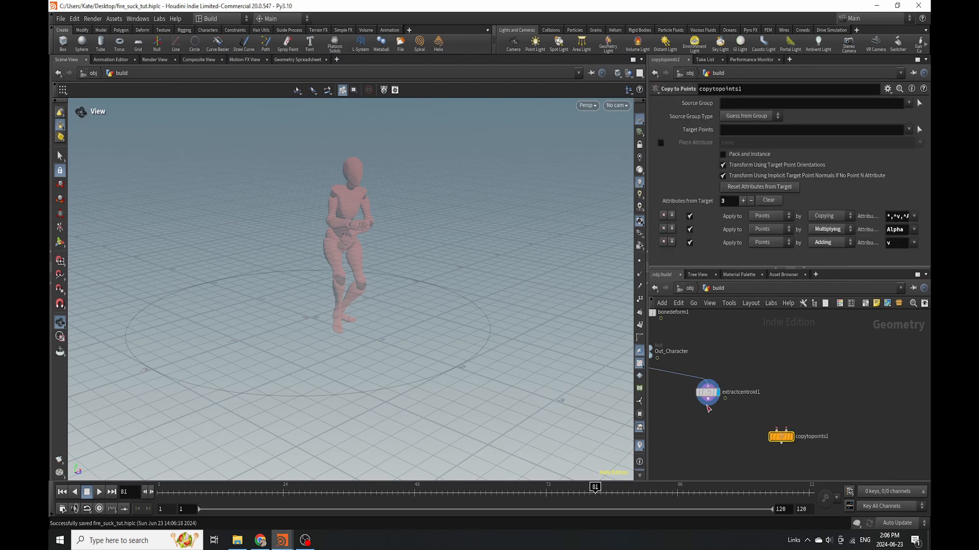
{"action": "left_click_drag", "start_coordinate": [707, 399], "coordinate": [786, 429]}
{"action": "scroll", "coordinate": [785, 427], "scroll_direction": "down", "scroll_amount": 3}
{"action": "left_click_drag", "start_coordinate": [780, 333], "coordinate": [777, 428]}
{"action": "scroll", "coordinate": [778, 428], "scroll_direction": "up", "scroll_amount": 3}
{"action": "left_click", "coordinate": [788, 435]}
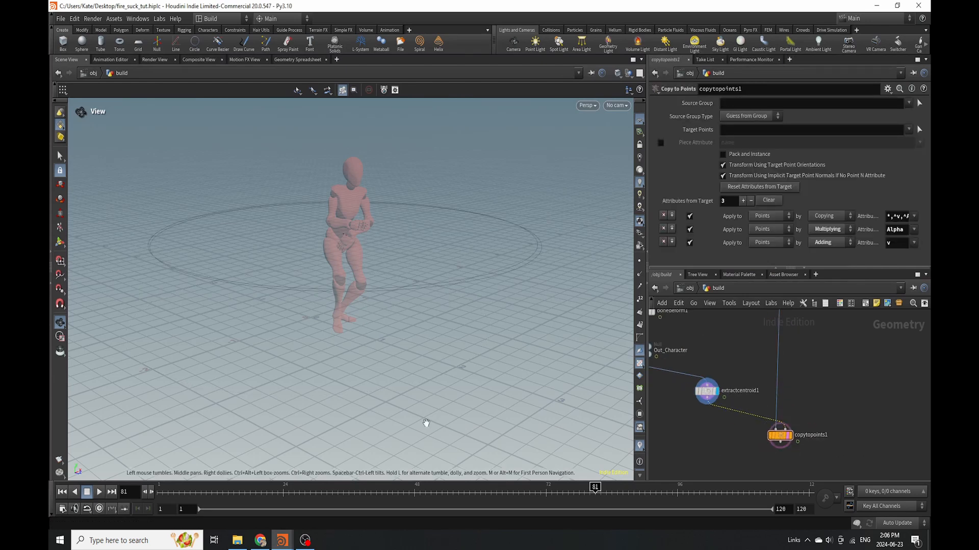
Scrub the animation to frame 10 and make Copy to Points the displayed node
{"action": "left_click_drag", "start_coordinate": [340, 240], "coordinate": [357, 265]}
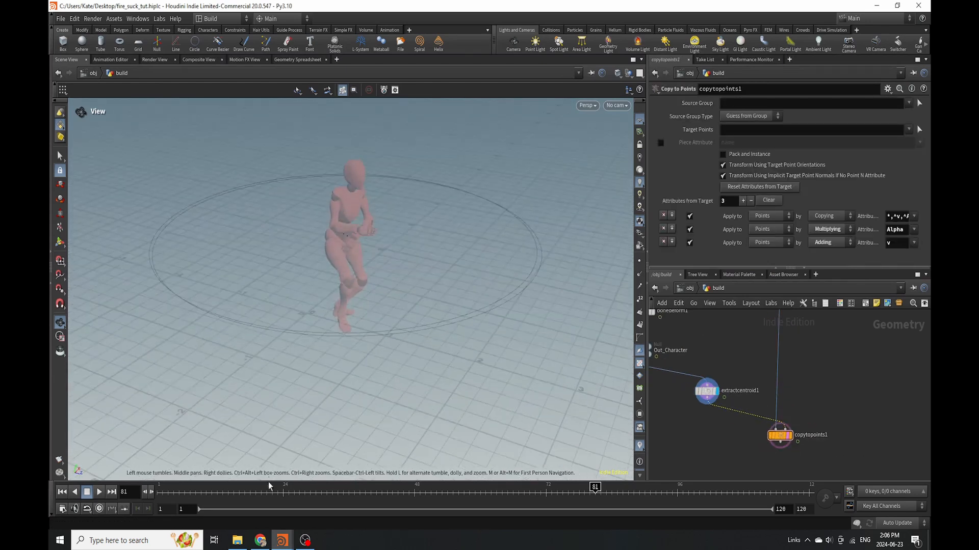
{"action": "left_click", "coordinate": [161, 490]}
{"action": "left_click_drag", "start_coordinate": [161, 490], "coordinate": [207, 502]}
{"action": "left_click", "coordinate": [779, 460]}
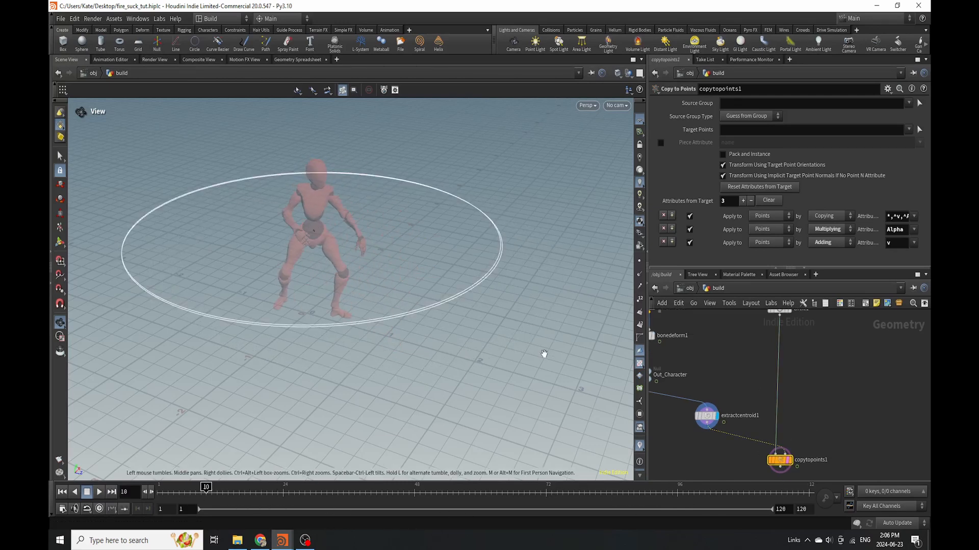
{"action": "right_click_drag", "start_coordinate": [401, 308], "coordinate": [621, 352]}
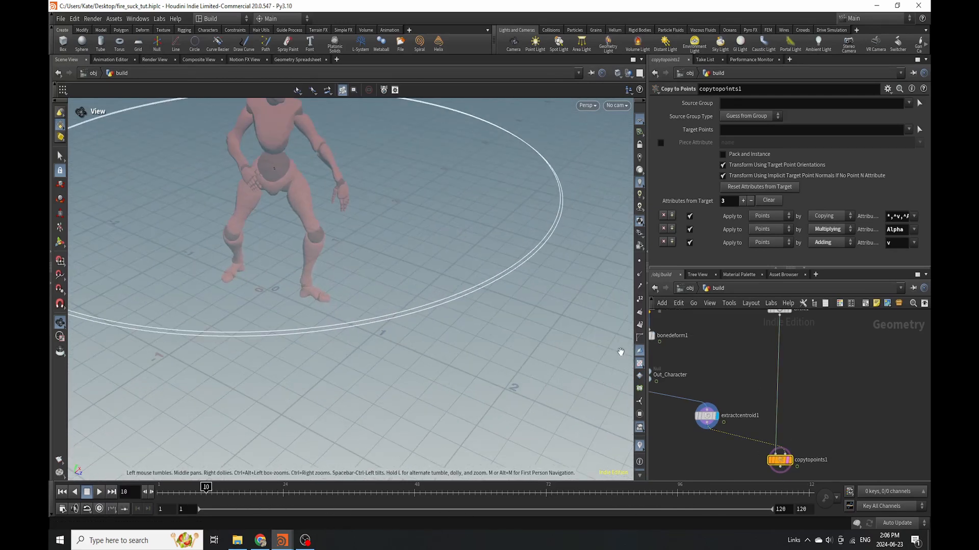
{"action": "left_click", "coordinate": [789, 461]}
{"action": "right_click_drag", "start_coordinate": [445, 247], "coordinate": [447, 326]}
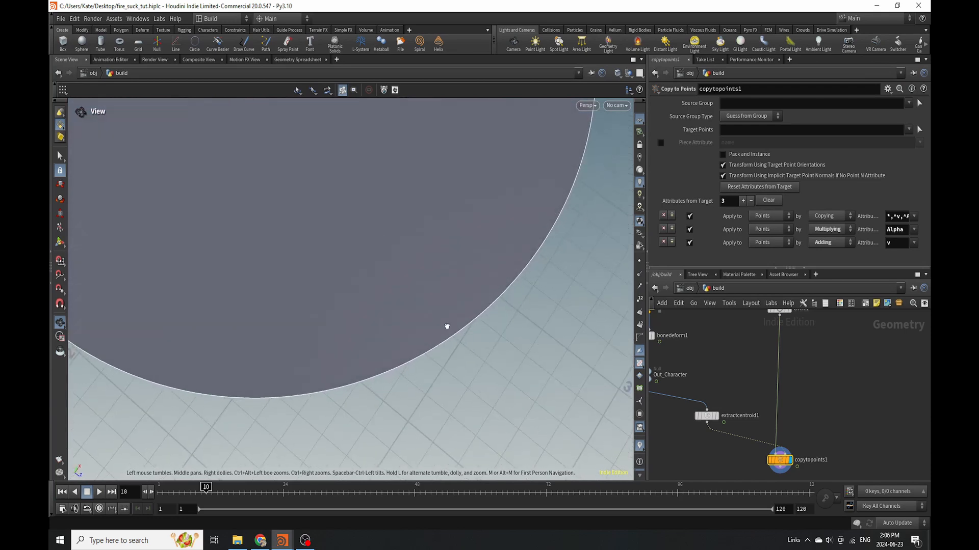
{"action": "left_click_drag", "start_coordinate": [447, 327], "coordinate": [455, 275]}
Set the circle's arc type to Open Arc so it is an unfilled curve
{"action": "scroll", "coordinate": [713, 403], "scroll_direction": "down", "scroll_amount": 3}
{"action": "middle_click_drag", "start_coordinate": [753, 343], "coordinate": [722, 386]}
{"action": "scroll", "coordinate": [723, 385], "scroll_direction": "up", "scroll_amount": 3}
{"action": "left_click_drag", "start_coordinate": [722, 397], "coordinate": [708, 396]}
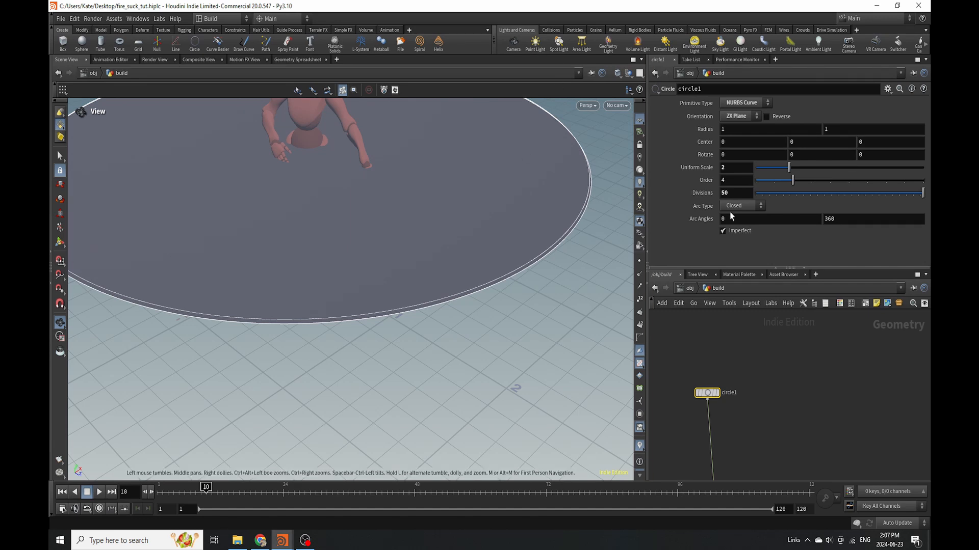
{"action": "left_click", "coordinate": [750, 208]}
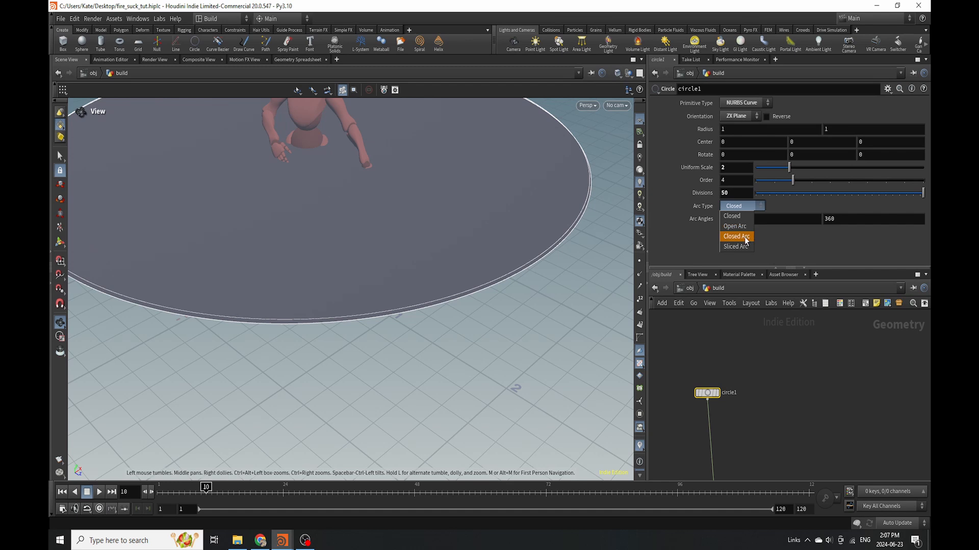
{"action": "left_click", "coordinate": [743, 230]}
{"action": "scroll", "coordinate": [758, 409], "scroll_direction": "down", "scroll_amount": 3}
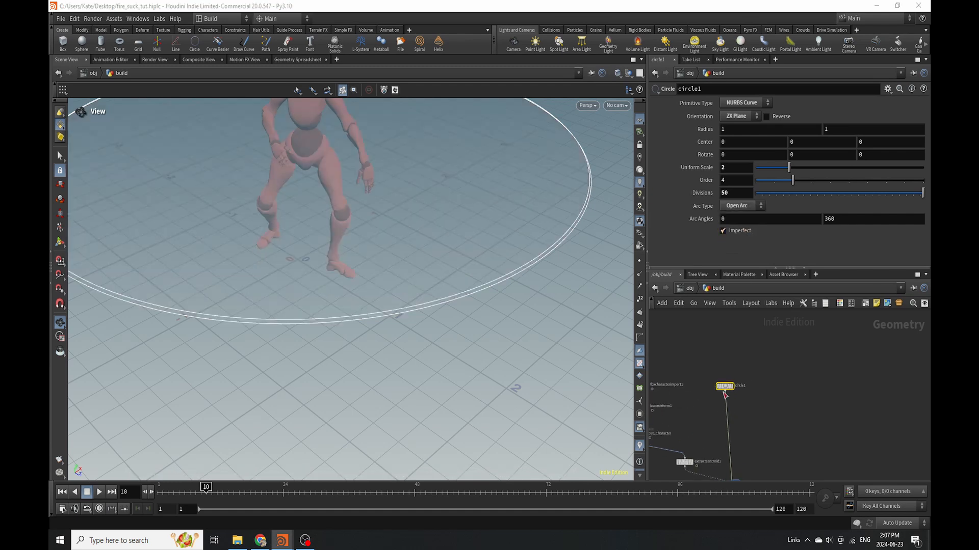
{"action": "right_click_drag", "start_coordinate": [422, 284], "coordinate": [358, 301]}
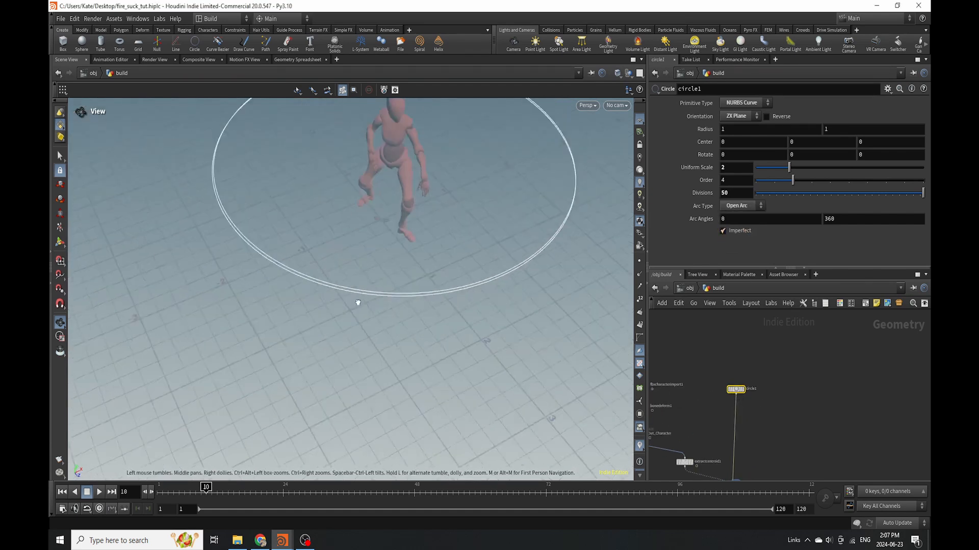
{"action": "left_click_drag", "start_coordinate": [358, 301], "coordinate": [273, 297]}
Select the Copy to Points node and scrub to frame 34 to check how the circle follows the character
{"action": "middle_click_drag", "start_coordinate": [730, 465], "coordinate": [722, 402]}
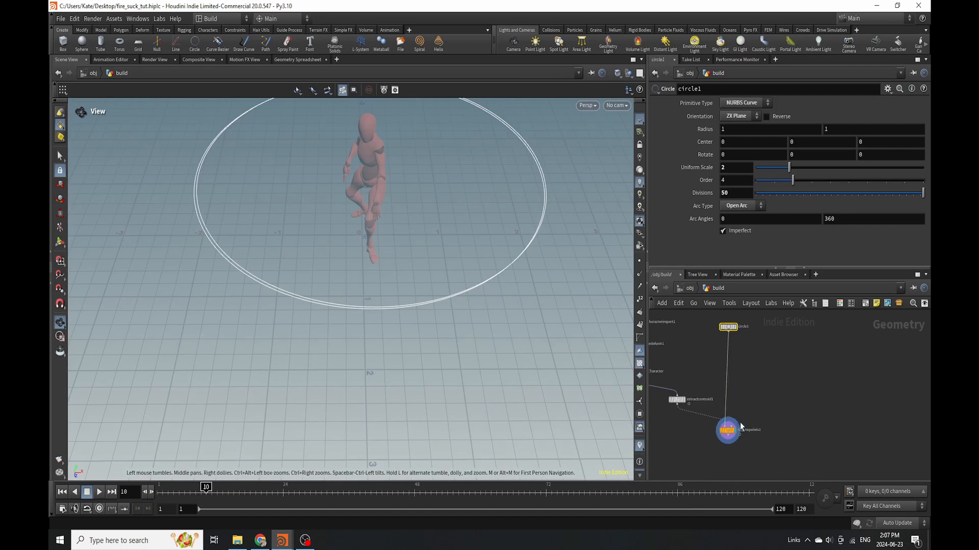
{"action": "scroll", "coordinate": [741, 426], "scroll_direction": "up", "scroll_amount": 2}
{"action": "left_click", "coordinate": [726, 438]}
{"action": "right_click_drag", "start_coordinate": [326, 289], "coordinate": [309, 367]}
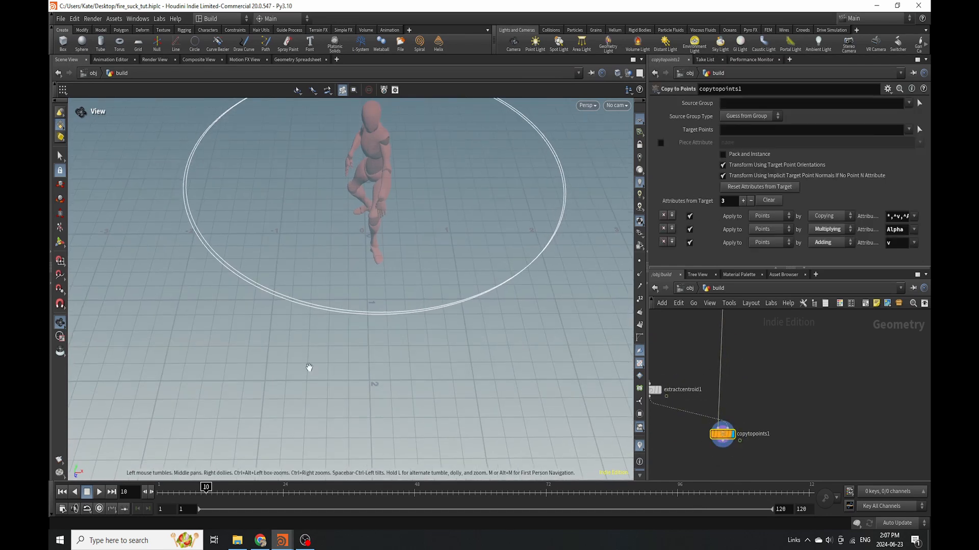
{"action": "left_click_drag", "start_coordinate": [202, 492], "coordinate": [340, 495]}
Set the Extract Centroid node to run over Detail and save the scene
{"action": "middle_click_drag", "start_coordinate": [674, 381], "coordinate": [754, 387]}
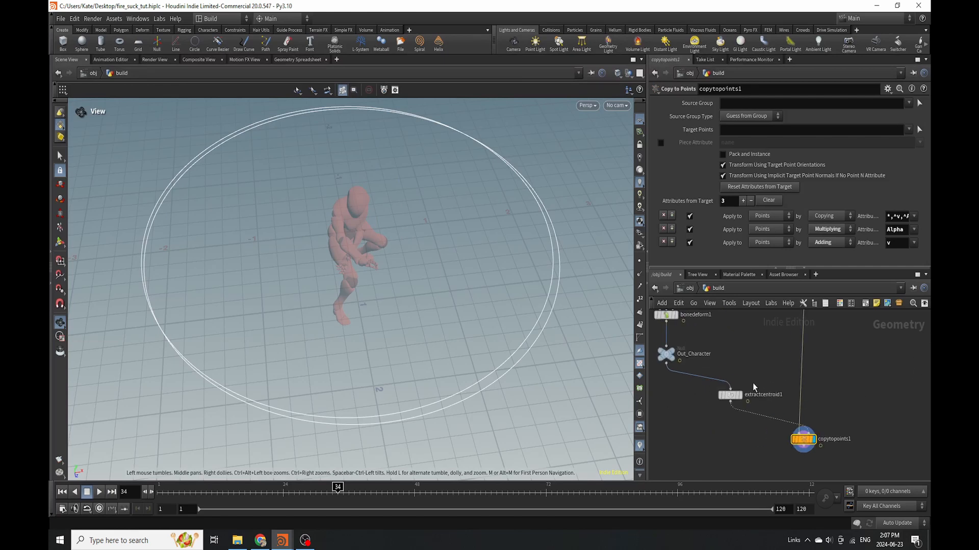
{"action": "scroll", "coordinate": [749, 388], "scroll_direction": "up", "scroll_amount": 2}
{"action": "left_click", "coordinate": [727, 399]}
{"action": "left_click", "coordinate": [742, 104]}
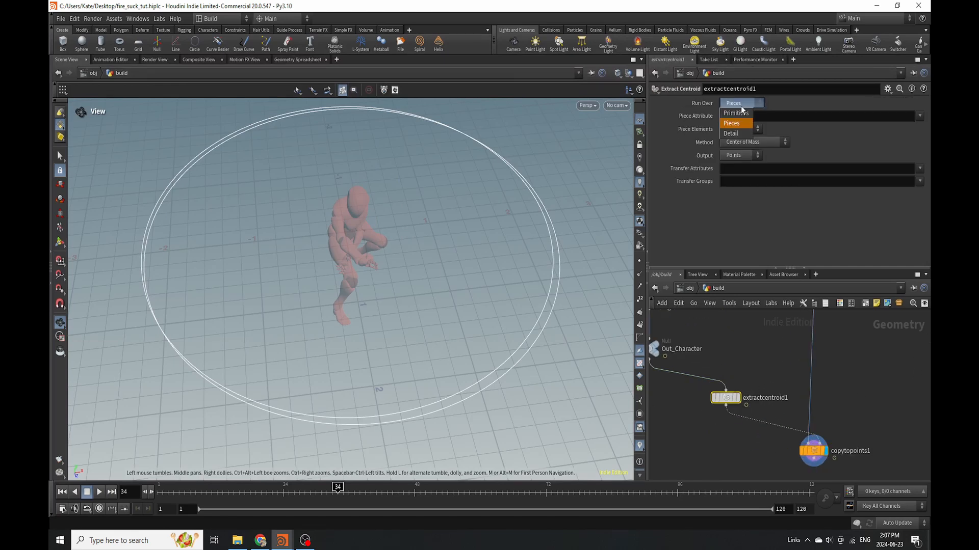
{"action": "left_click", "coordinate": [736, 134]}
{"action": "key", "text": "ctrl+s"}
{"action": "scroll", "coordinate": [817, 426], "scroll_direction": "down", "scroll_amount": 4}
{"action": "scroll", "coordinate": [822, 448], "scroll_direction": "up", "scroll_amount": 3}
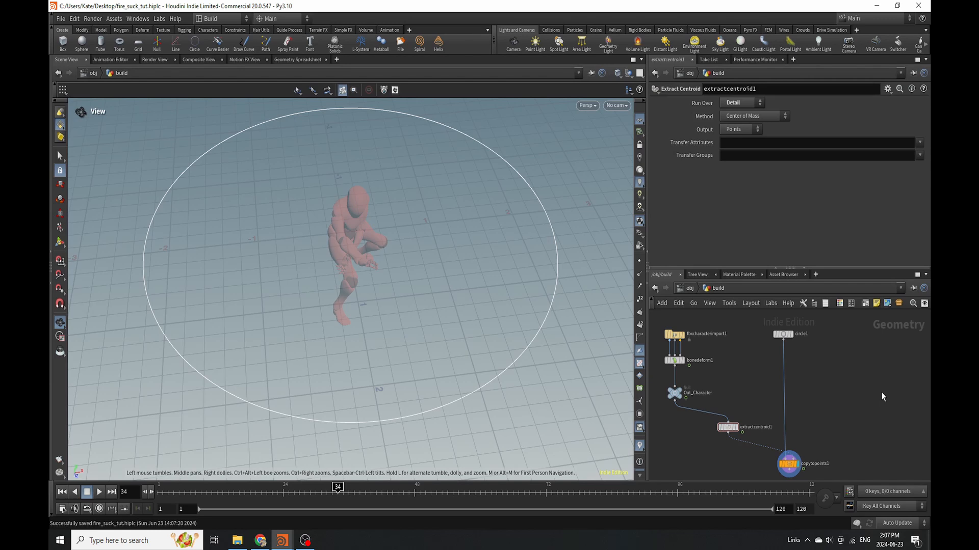
Change the network wiring style and insert a Sweep node between the Circle and Copy to Points nodes
{"action": "key", "text": "shift+s"}
{"action": "key", "text": "Tab"}
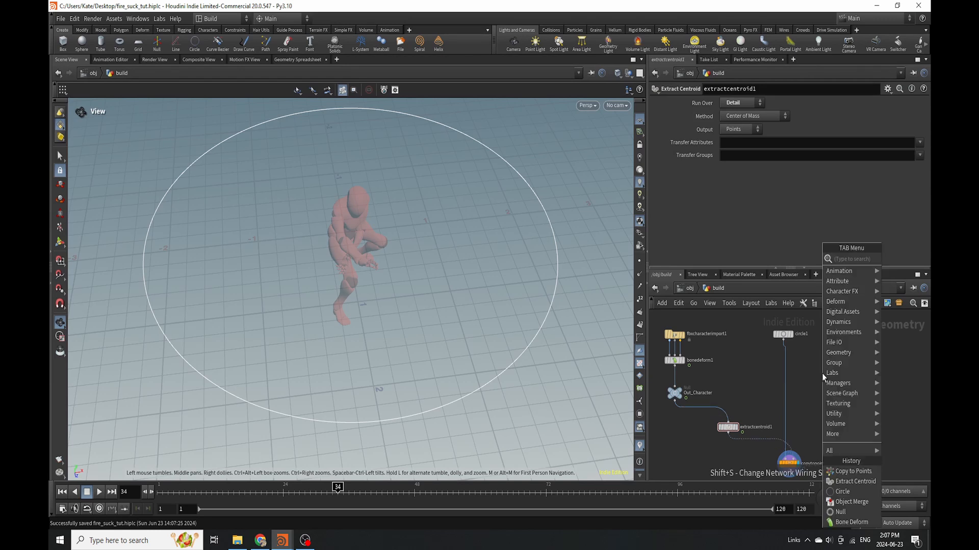
{"action": "key", "text": "Escape"}
{"action": "key", "text": "Tab"}
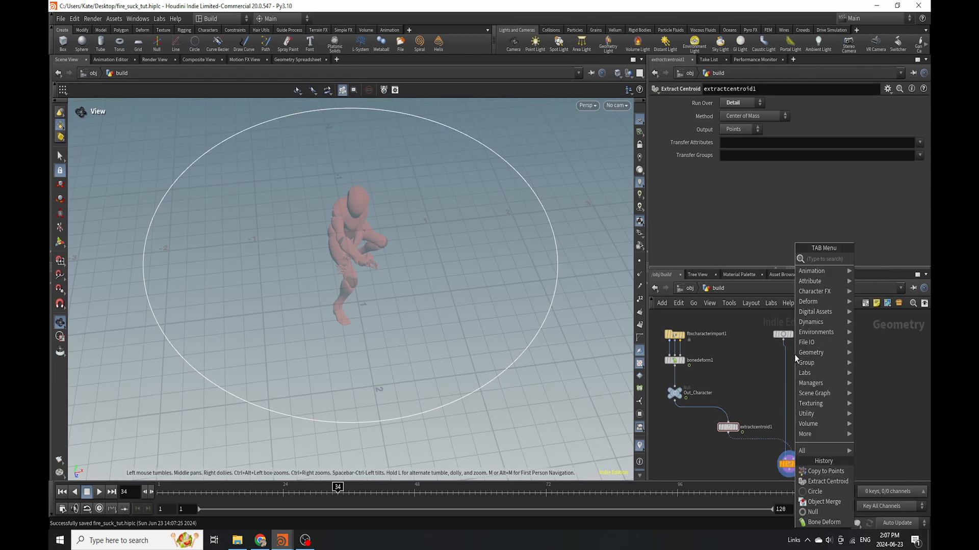
{"action": "type", "text": "swe"}
{"action": "left_click", "coordinate": [871, 259]}
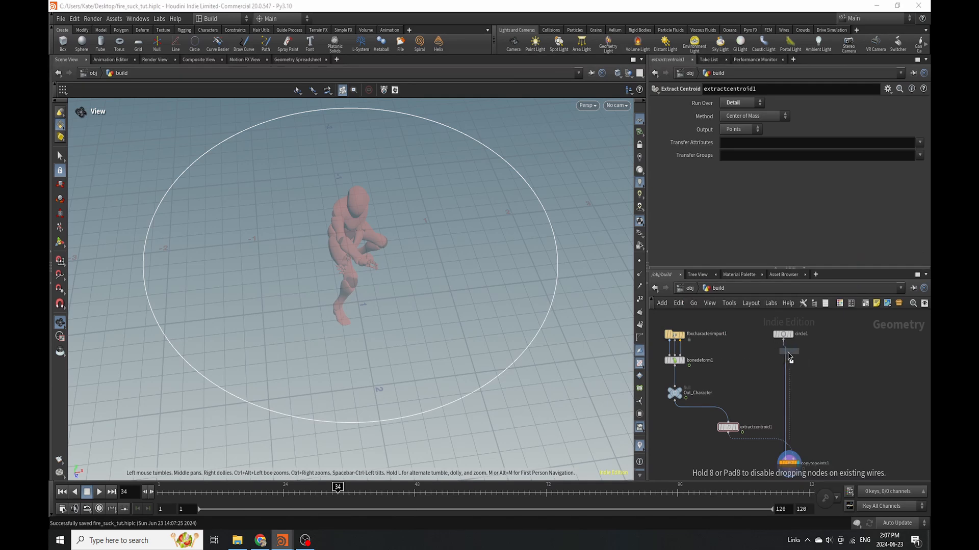
{"action": "left_click", "coordinate": [788, 356]}
Set the Sweep's surface shape to Ribbon and its max stretch to about 12.75
{"action": "left_click", "coordinate": [757, 156]}
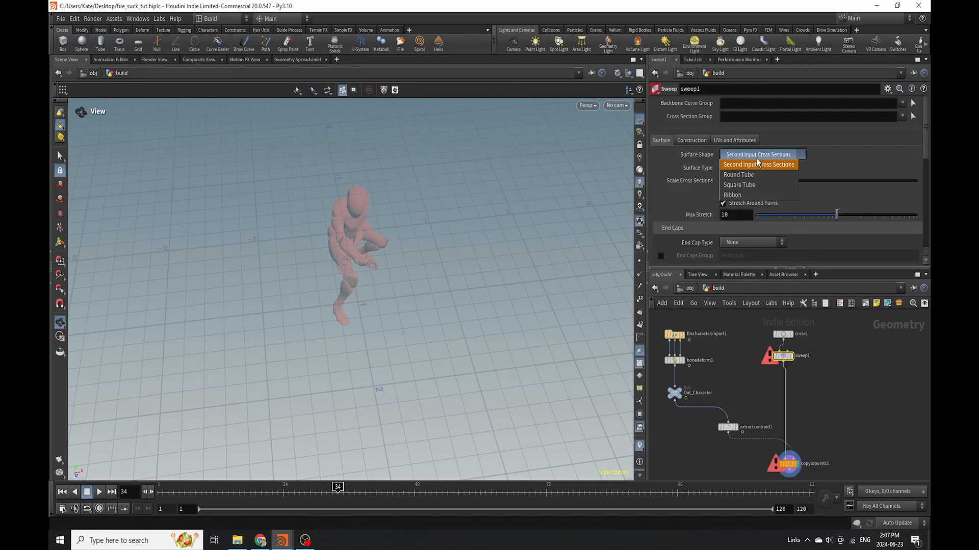
{"action": "left_click", "coordinate": [732, 194]}
{"action": "left_click_drag", "start_coordinate": [836, 227], "coordinate": [845, 232]}
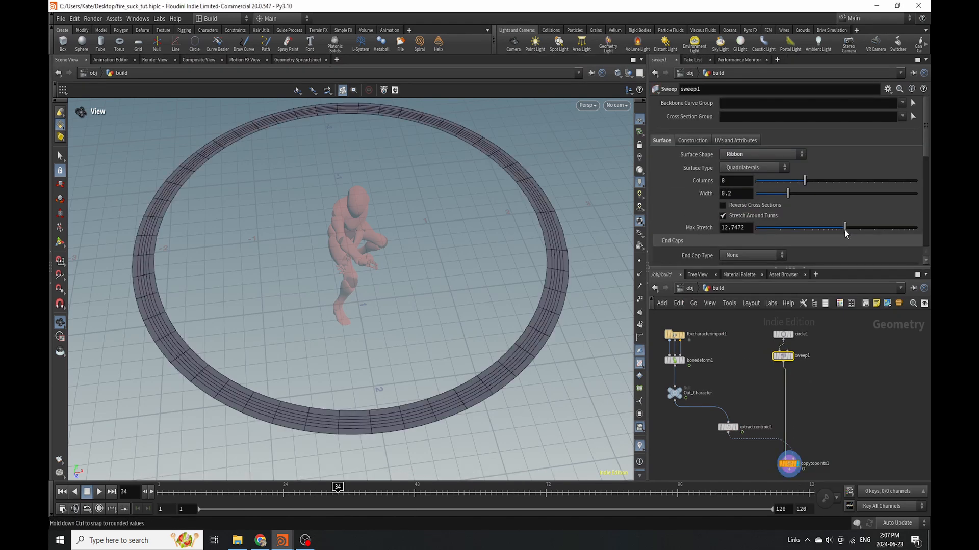
Set the Sweep's max stretch to 10 and its columns to 45
{"action": "mouse_move", "coordinate": [786, 235]}
{"action": "left_mouse_down"}
{"action": "mouse_move", "coordinate": [793, 199]}
{"action": "mouse_move", "coordinate": [792, 217]}
{"action": "left_mouse_up"}
{"action": "left_click_drag", "start_coordinate": [805, 181], "coordinate": [922, 211]}
{"action": "left_click_drag", "start_coordinate": [717, 180], "coordinate": [701, 188]}
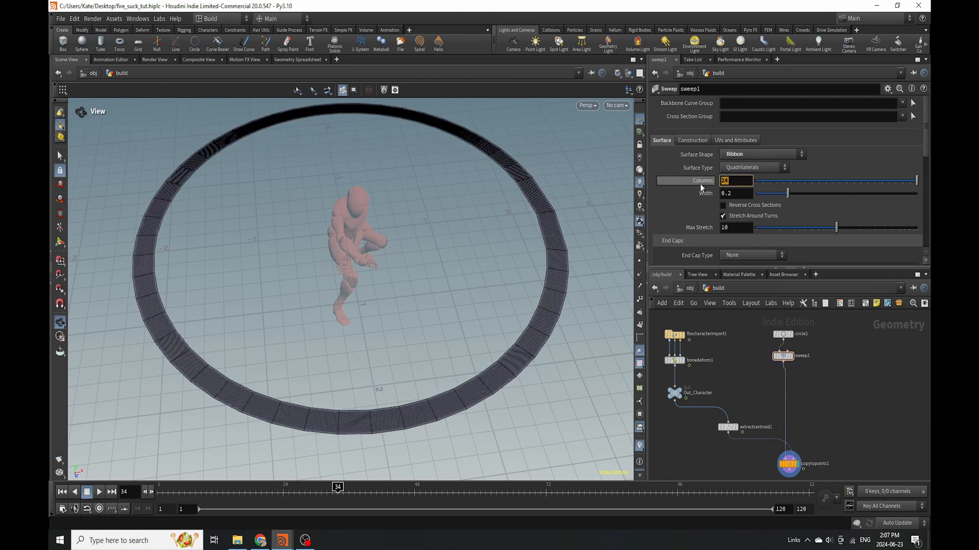
{"action": "type", "text": "50"}
{"action": "key", "text": "Return"}
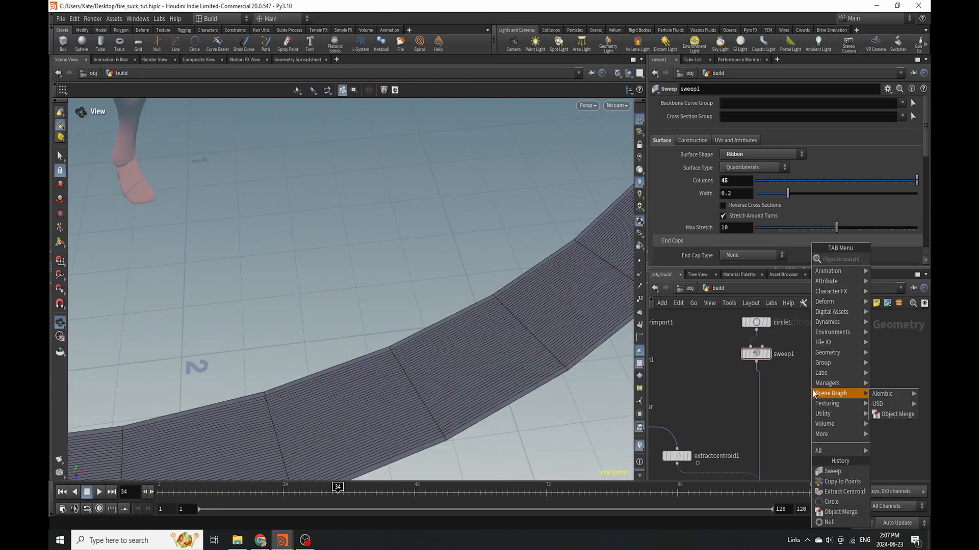
Try a Subdivide node between the Sweep and Copy to Points nodes, and delete it again
{"action": "type", "text": "sub"}
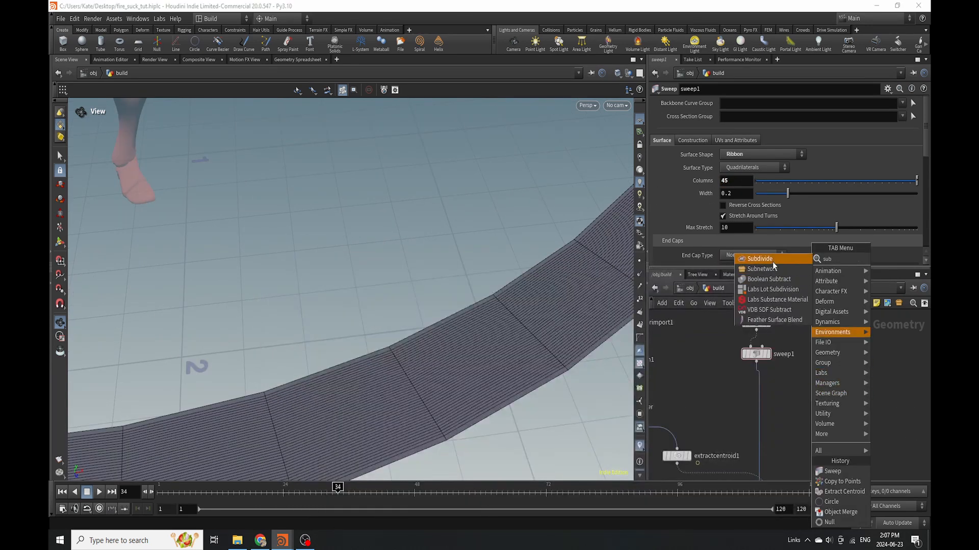
{"action": "key", "text": "Return"}
{"action": "left_click", "coordinate": [757, 386]}
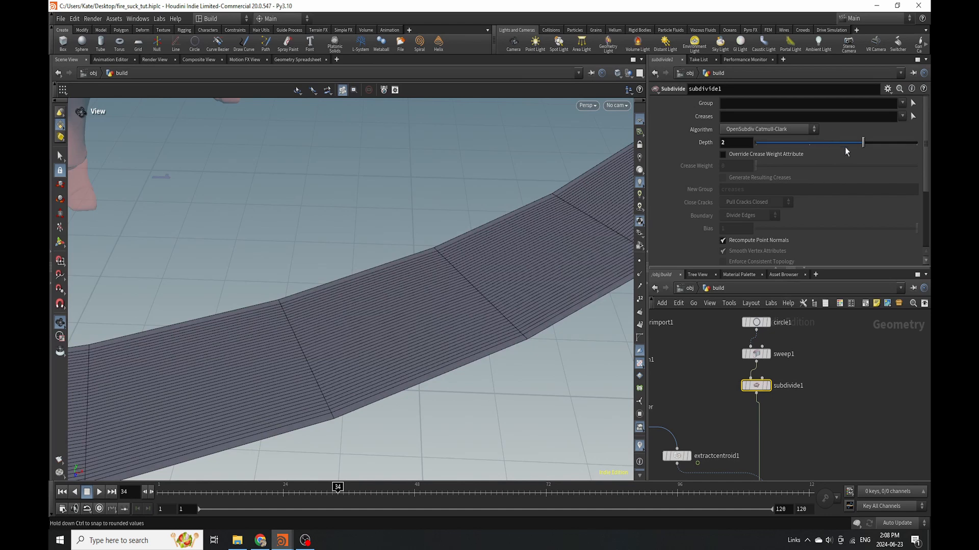
{"action": "key", "text": "Delete"}
Insert a Transform node between the Sweep and Copy to Points nodes and save the scene
{"action": "right_click_drag", "start_coordinate": [502, 318], "coordinate": [186, 429]}
{"action": "middle_click_drag", "start_coordinate": [332, 316], "coordinate": [373, 400]}
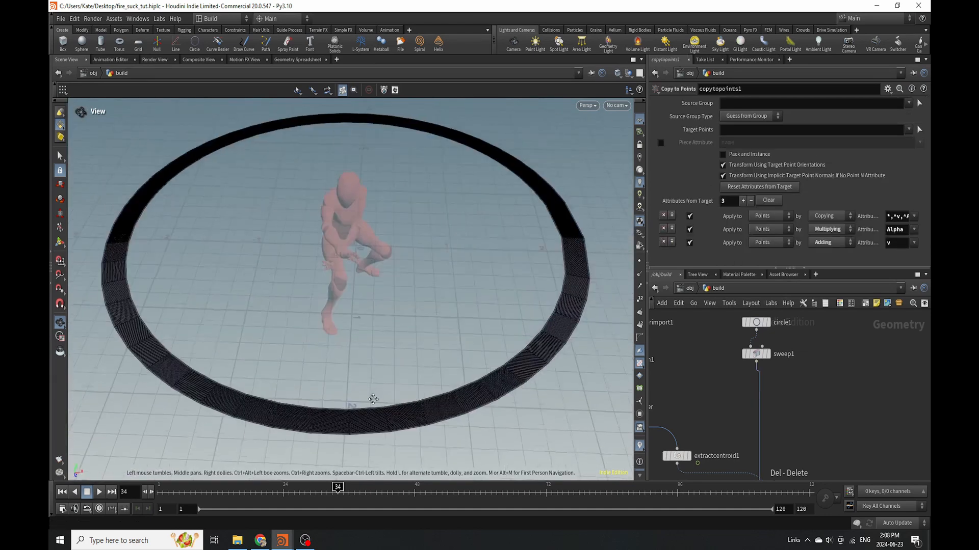
{"action": "left_click_drag", "start_coordinate": [373, 399], "coordinate": [379, 326]}
{"action": "key", "text": "Tab"}
{"action": "type", "text": "tran"}
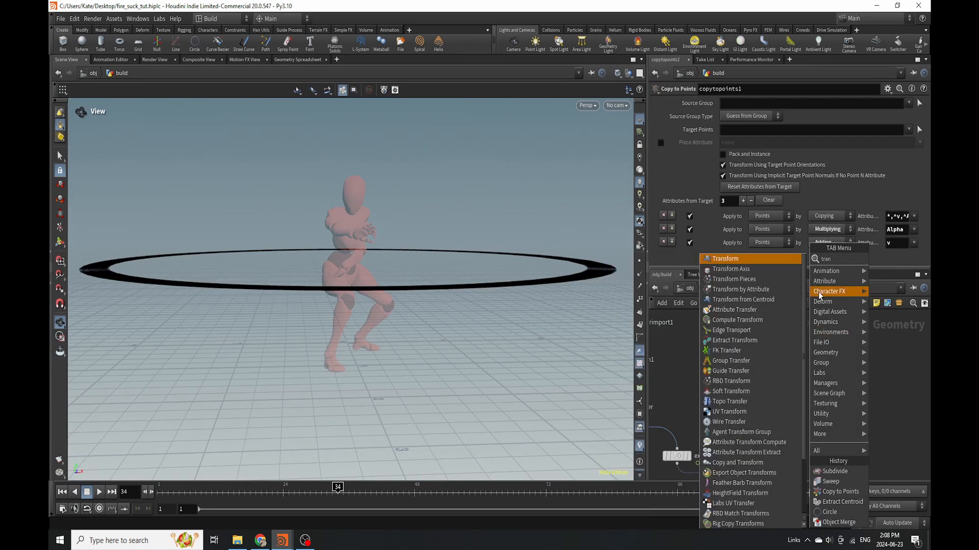
{"action": "left_click", "coordinate": [743, 257]}
{"action": "left_click", "coordinate": [749, 391]}
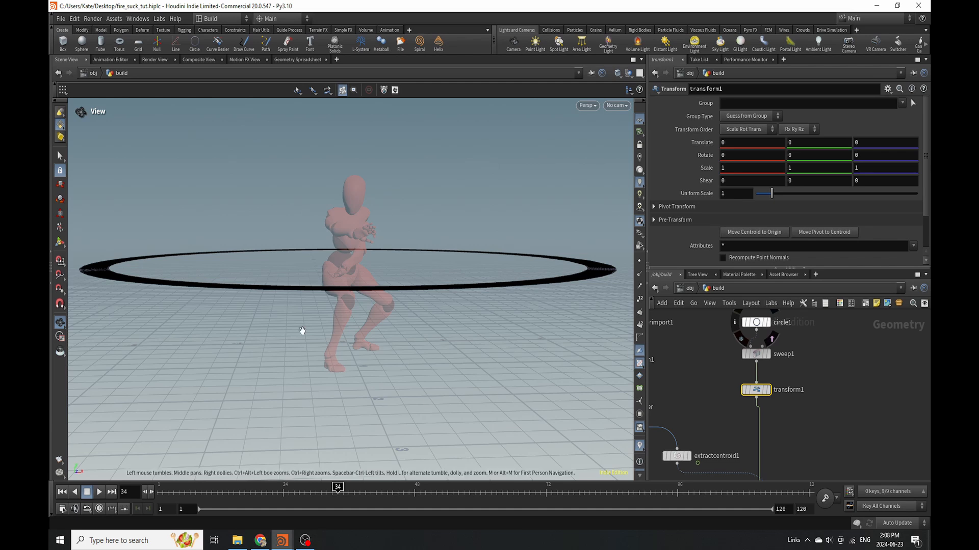
{"action": "key", "text": "ctrl+s"}
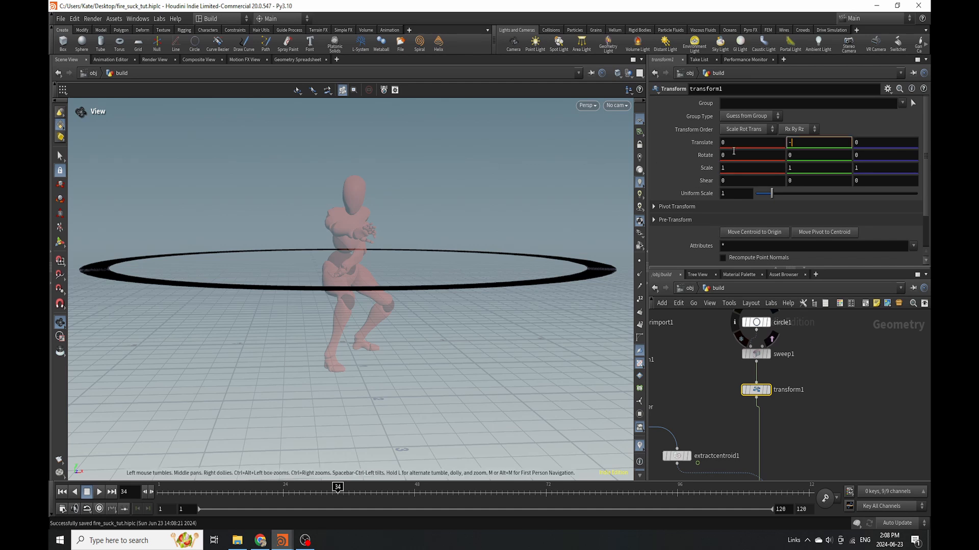
Lower the ring to the character's feet by setting the Transform's Y translation to -0.75
{"action": "type", "text": "3"}
{"action": "key", "text": "Return"}
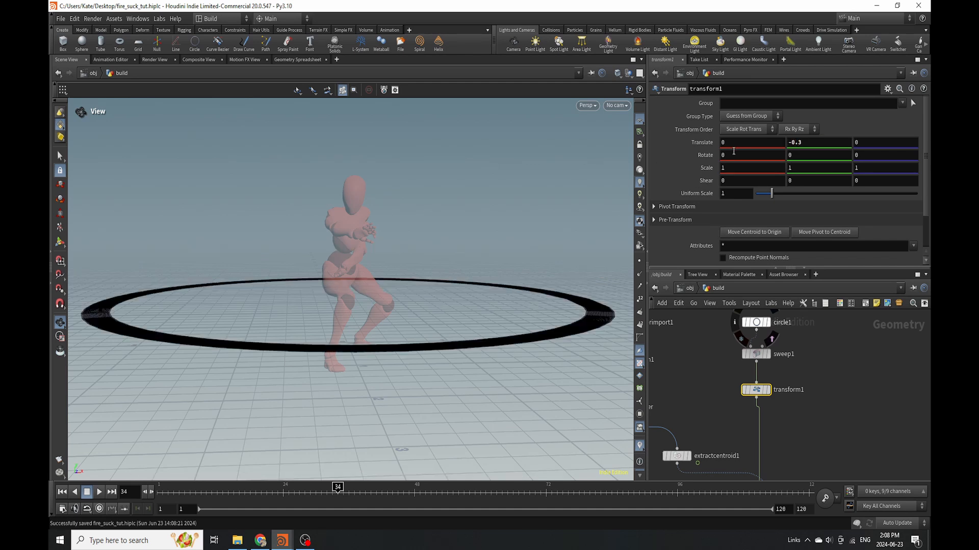
{"action": "left_click_drag", "start_coordinate": [392, 372], "coordinate": [421, 319]}
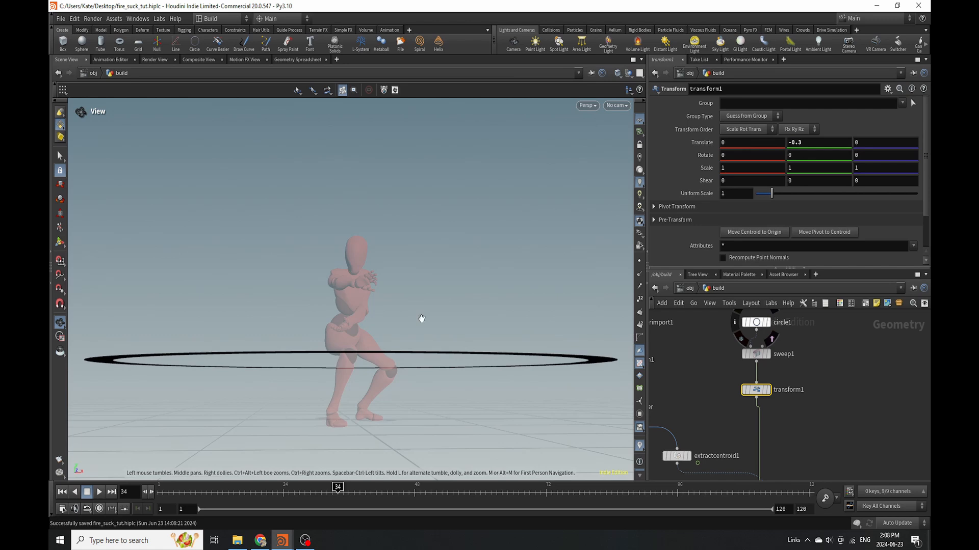
{"action": "left_click", "coordinate": [817, 146]}
{"action": "key", "text": "Return"}
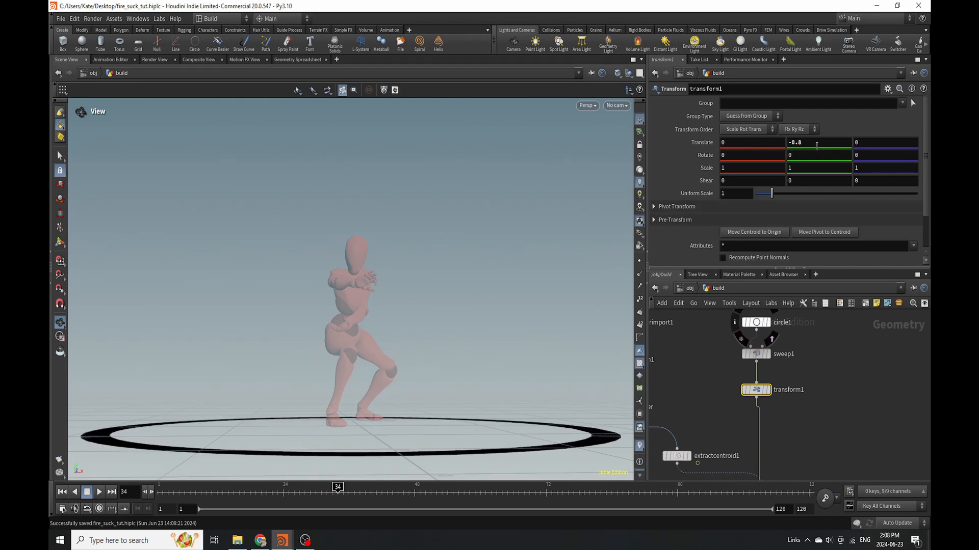
{"action": "left_click_drag", "start_coordinate": [401, 433], "coordinate": [361, 407]}
{"action": "left_click", "coordinate": [828, 140]}
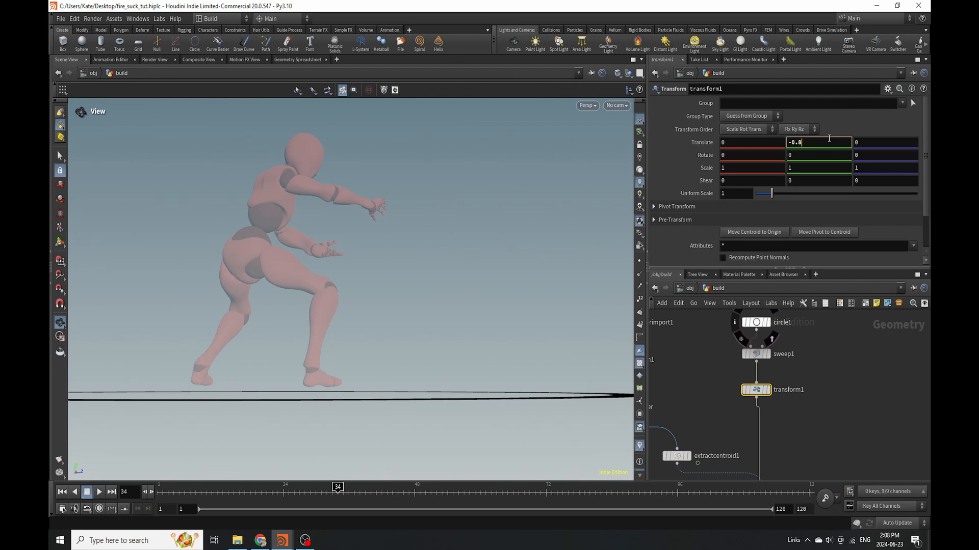
{"action": "type", "text": "6"}
{"action": "key", "text": "Return"}
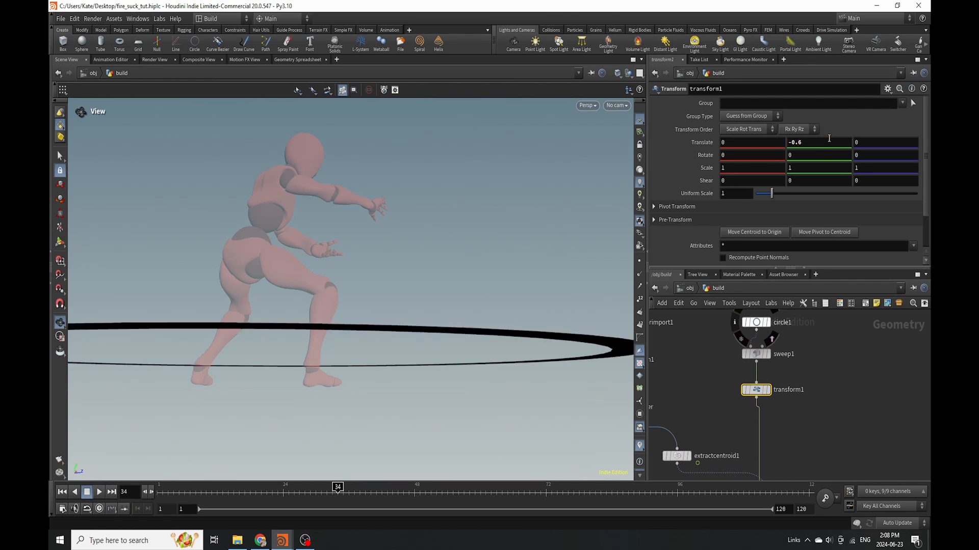
{"action": "type", "text": "7"}
{"action": "key", "text": "Return"}
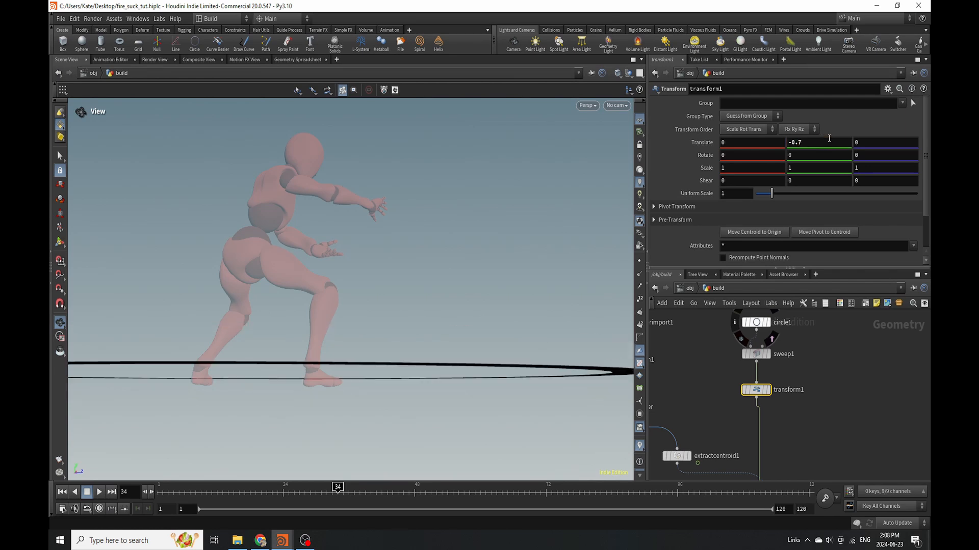
{"action": "left_click_drag", "start_coordinate": [513, 367], "coordinate": [419, 378]}
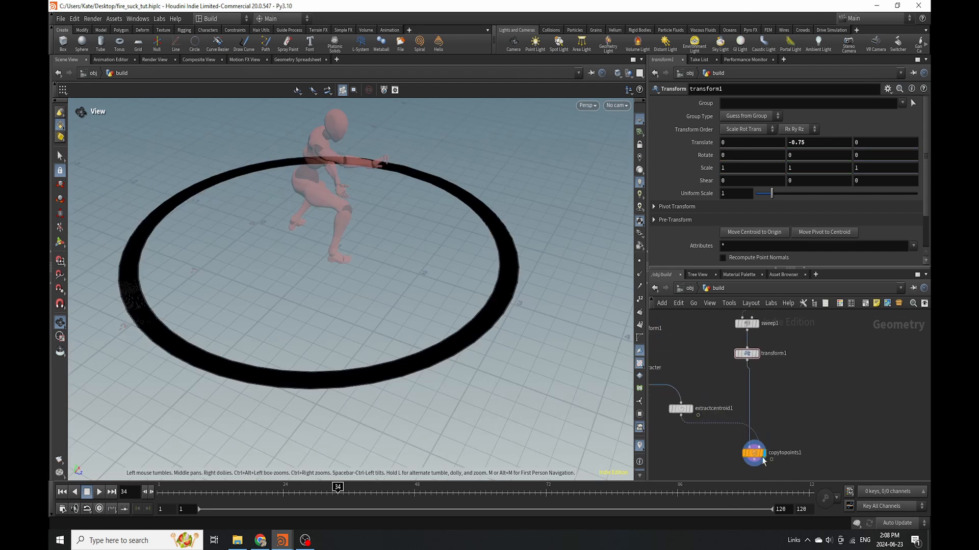
Tidy the network by moving the Copy to Points and Extract Centroid nodes slightly upward
{"action": "left_click_drag", "start_coordinate": [754, 455], "coordinate": [750, 442]}
{"action": "left_click_drag", "start_coordinate": [686, 412], "coordinate": [702, 399]}
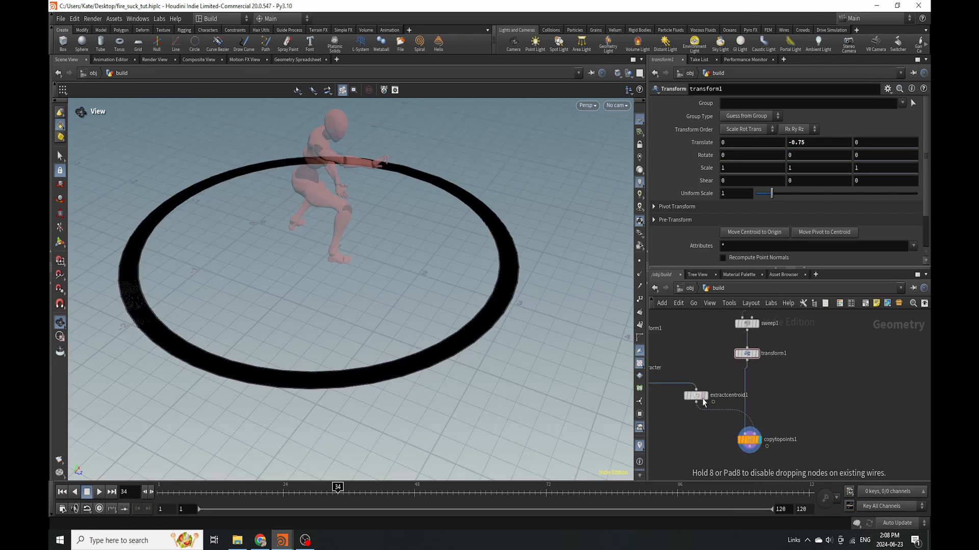
{"action": "scroll", "coordinate": [741, 405], "scroll_direction": "down", "scroll_amount": 4}
{"action": "scroll", "coordinate": [742, 413], "scroll_direction": "up", "scroll_amount": 4}
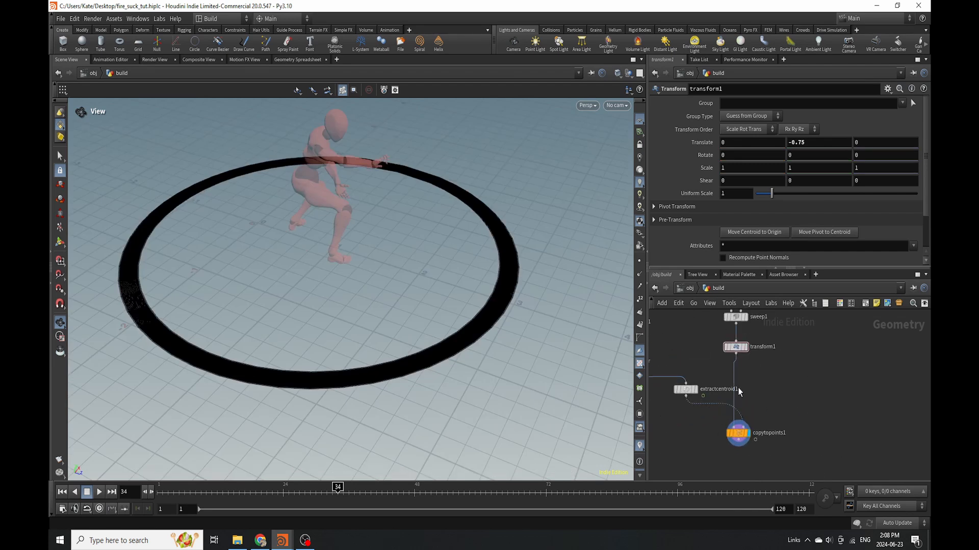
Add an Attribute Noise node after the Copy to Points node and make it the displayed node
{"action": "scroll", "coordinate": [751, 364], "scroll_direction": "down", "scroll_amount": 4}
{"action": "scroll", "coordinate": [746, 408], "scroll_direction": "up", "scroll_amount": 7}
{"action": "key", "text": "Tab"}
{"action": "mouse_move", "coordinate": [749, 428]}
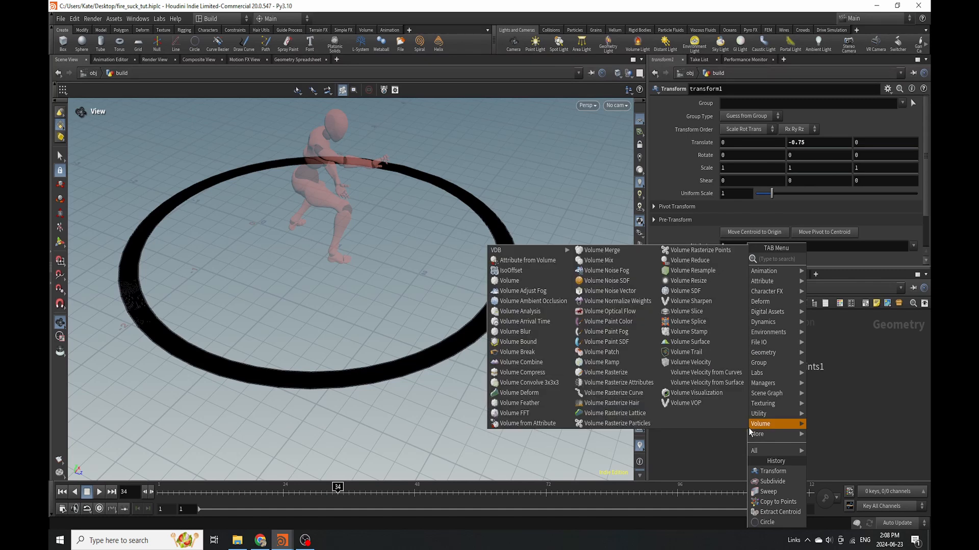
{"action": "type", "text": "attr"}
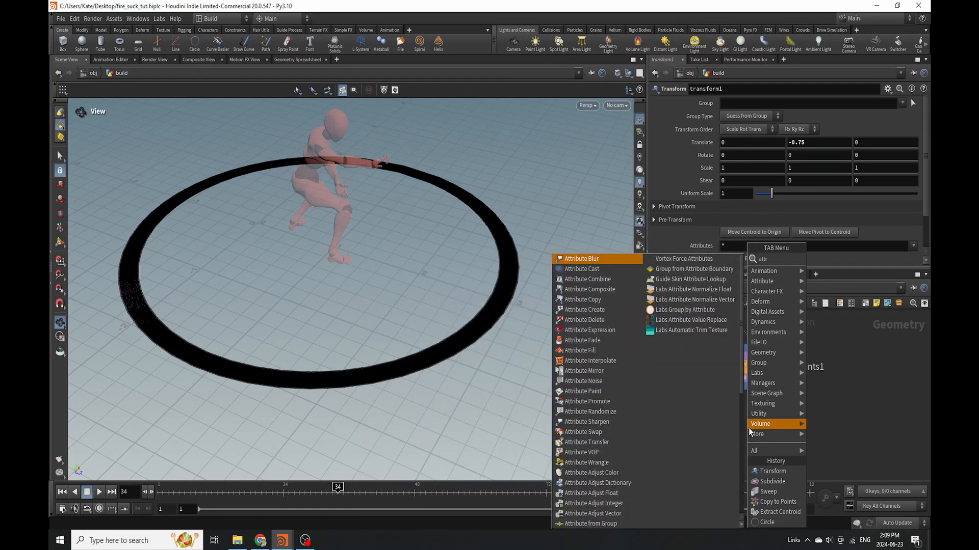
{"action": "left_click", "coordinate": [584, 381]}
{"action": "left_click", "coordinate": [744, 409]}
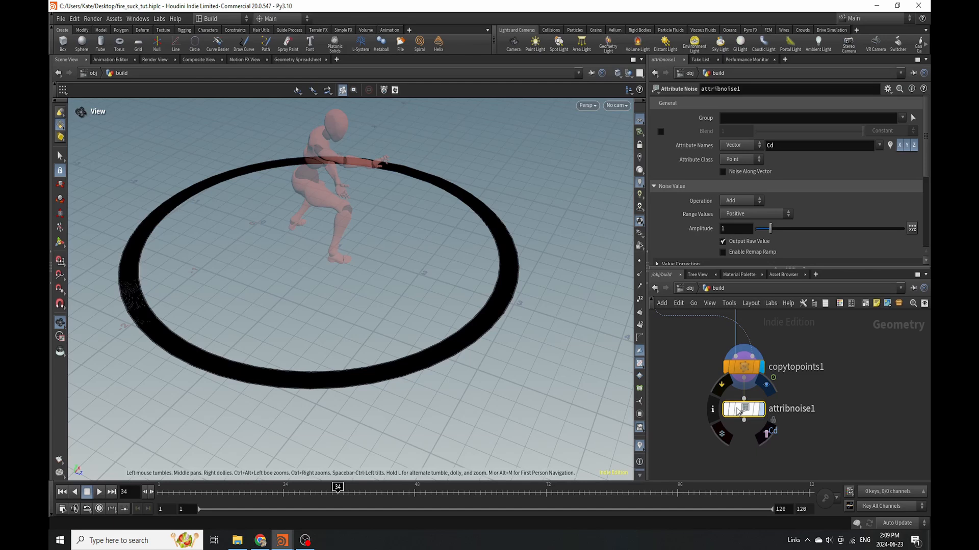
{"action": "left_click", "coordinate": [761, 410]}
{"action": "scroll", "coordinate": [535, 317], "scroll_direction": "up", "scroll_amount": 5}
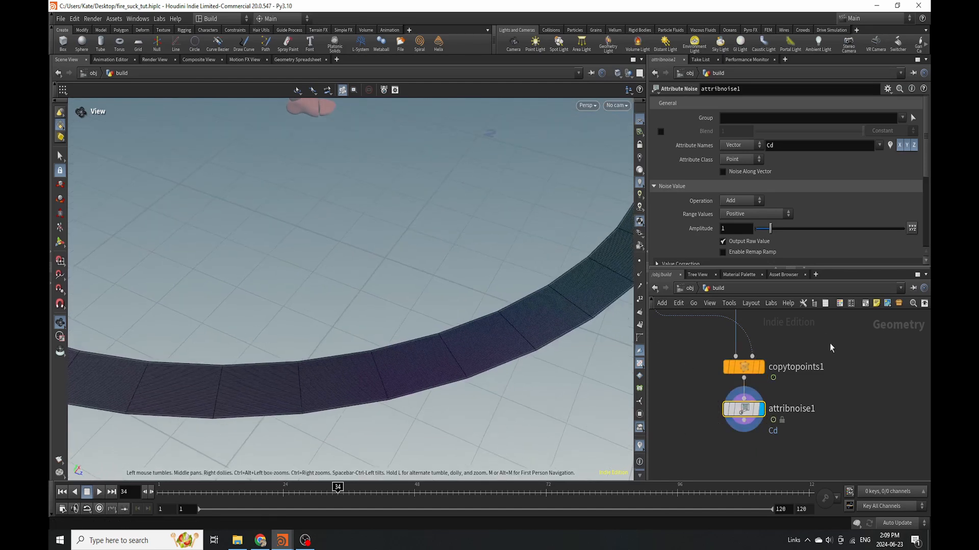
Change the Attribute Noise node's attribute type and set the noise pattern's element size to 0.19
{"action": "left_click", "coordinate": [766, 391]}
{"action": "left_click", "coordinate": [766, 390]}
{"action": "left_click_drag", "start_coordinate": [453, 358], "coordinate": [393, 368]}
{"action": "left_click", "coordinate": [751, 145]}
{"action": "left_click", "coordinate": [741, 156]}
{"action": "scroll", "coordinate": [783, 237], "scroll_direction": "down", "scroll_amount": 3}
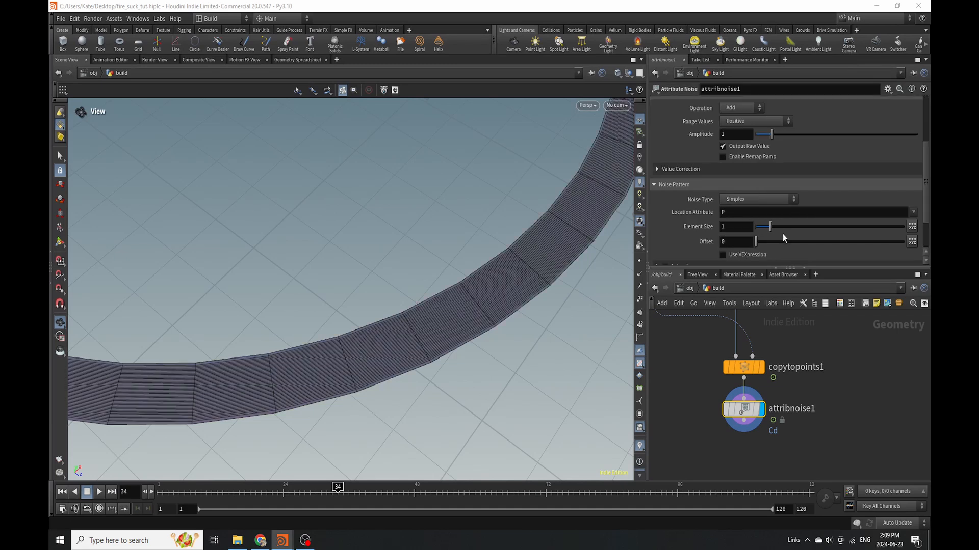
{"action": "left_click_drag", "start_coordinate": [755, 231], "coordinate": [758, 231]}
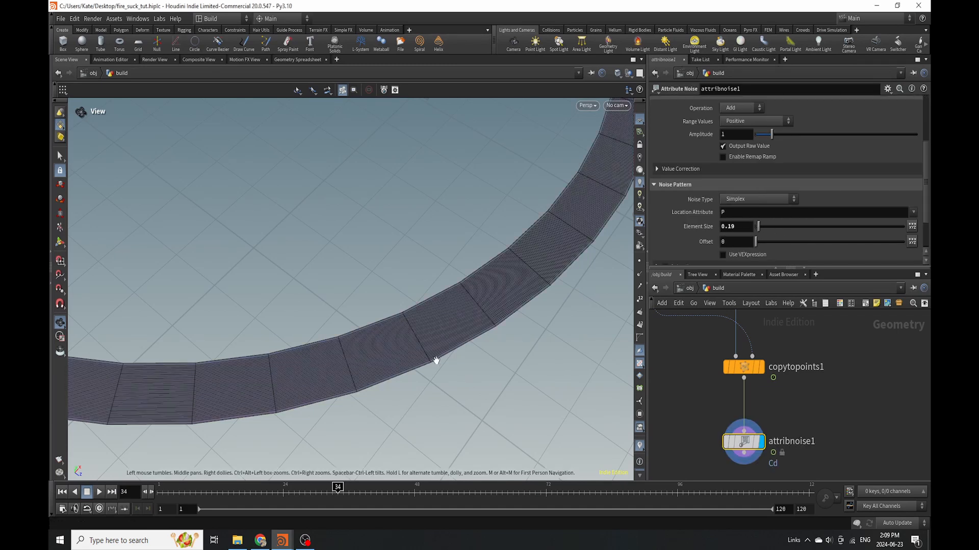
Insert a Normal node between the Copy to Points and Attribute Noise nodes
{"action": "left_click_drag", "start_coordinate": [435, 361], "coordinate": [214, 347]}
{"action": "right_click_drag", "start_coordinate": [441, 356], "coordinate": [562, 268]}
{"action": "right_click_drag", "start_coordinate": [465, 299], "coordinate": [602, 241]}
{"action": "left_click_drag", "start_coordinate": [602, 241], "coordinate": [589, 243]}
{"action": "key", "text": "Tab"}
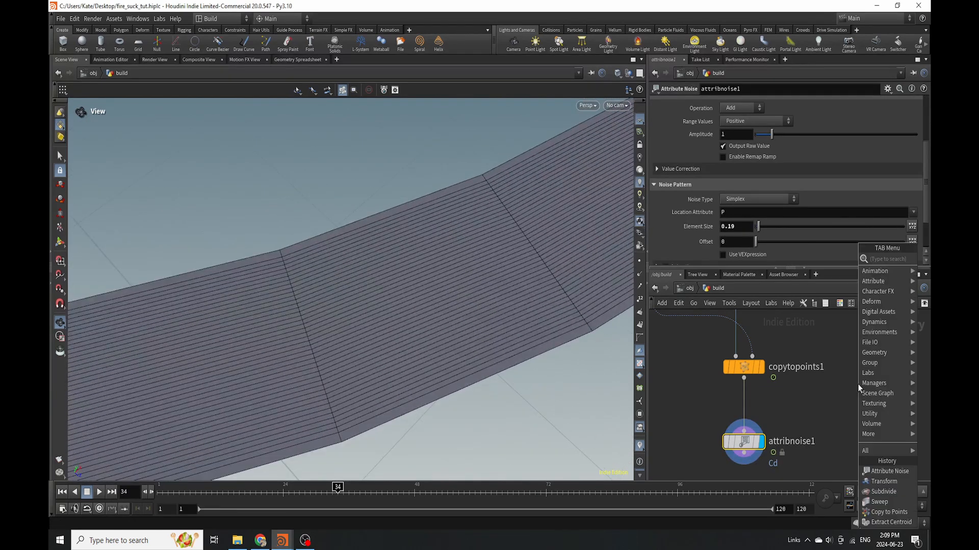
{"action": "type", "text": "nor"}
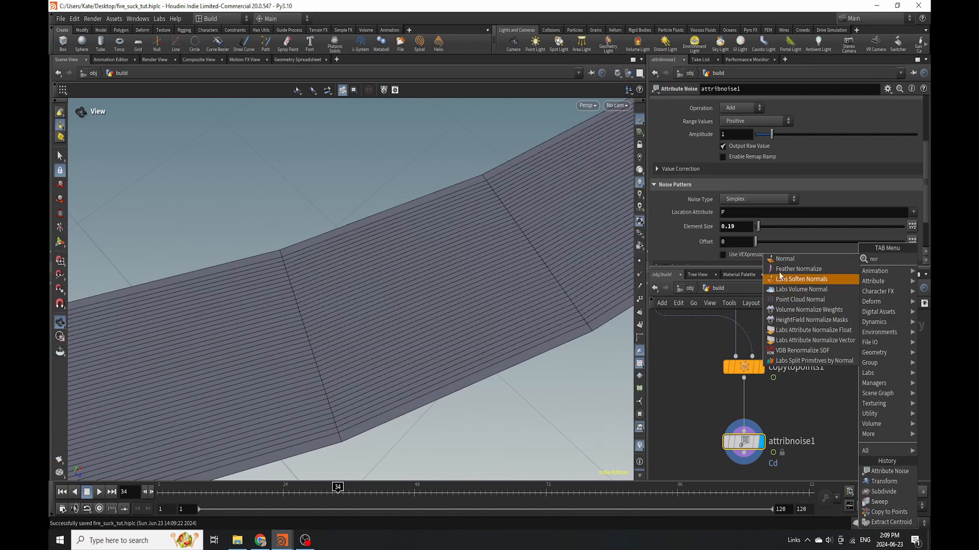
{"action": "left_click", "coordinate": [779, 261]}
{"action": "left_click", "coordinate": [743, 392]}
Enable the Attribute Noise's remap ramp and add a low point past its middle and a raised point around its first quarter
{"action": "left_click", "coordinate": [744, 458]}
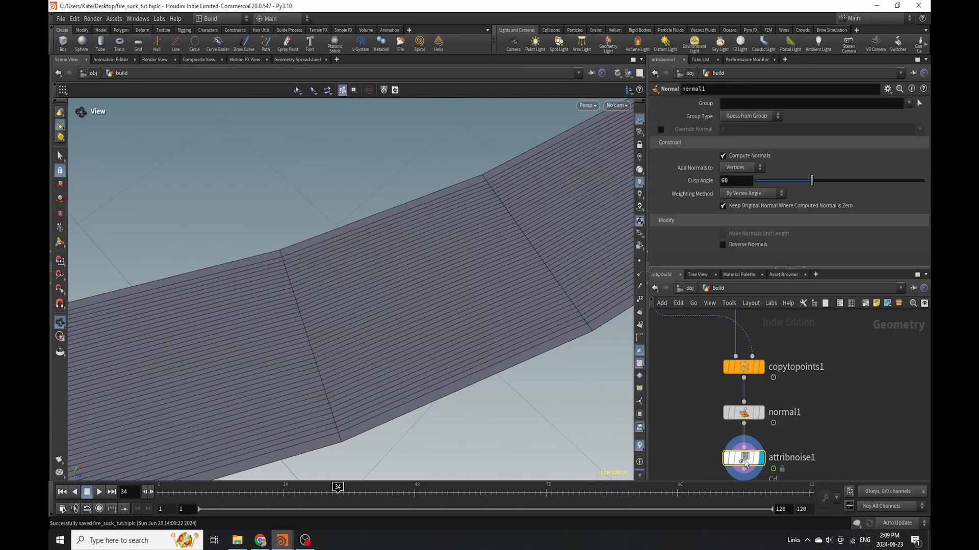
{"action": "right_click_drag", "start_coordinate": [383, 331], "coordinate": [761, 160]}
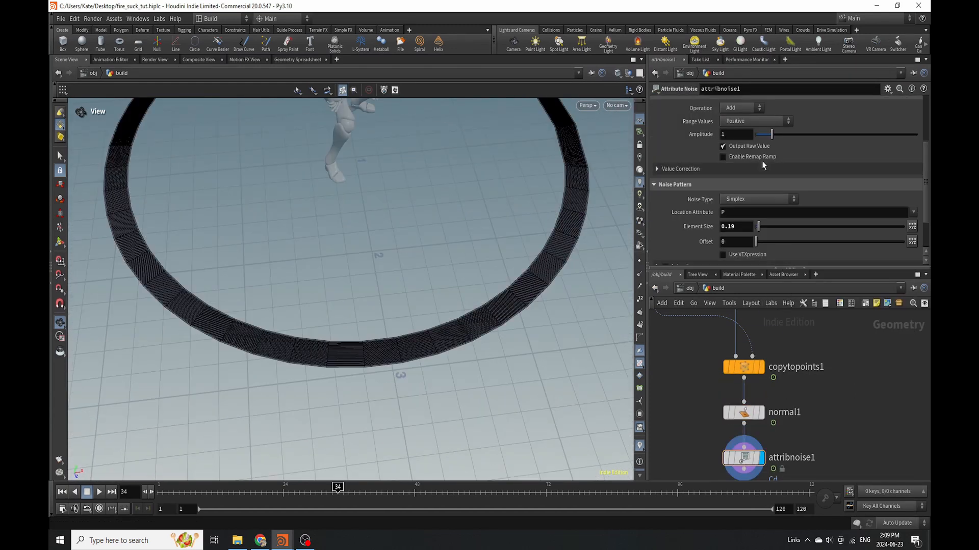
{"action": "left_click", "coordinate": [761, 158]}
{"action": "left_click_drag", "start_coordinate": [826, 193], "coordinate": [825, 198]}
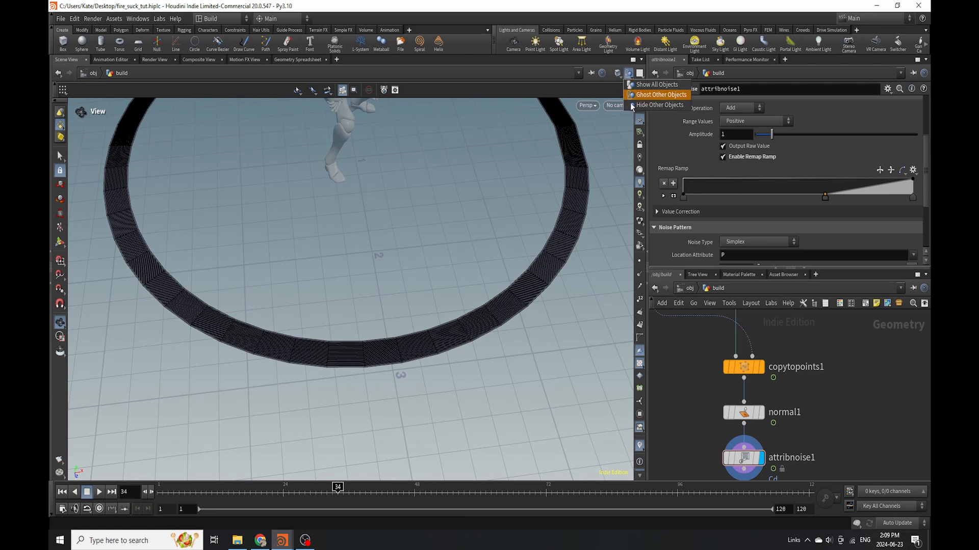
{"action": "left_click", "coordinate": [622, 76]}
{"action": "left_click", "coordinate": [655, 149]}
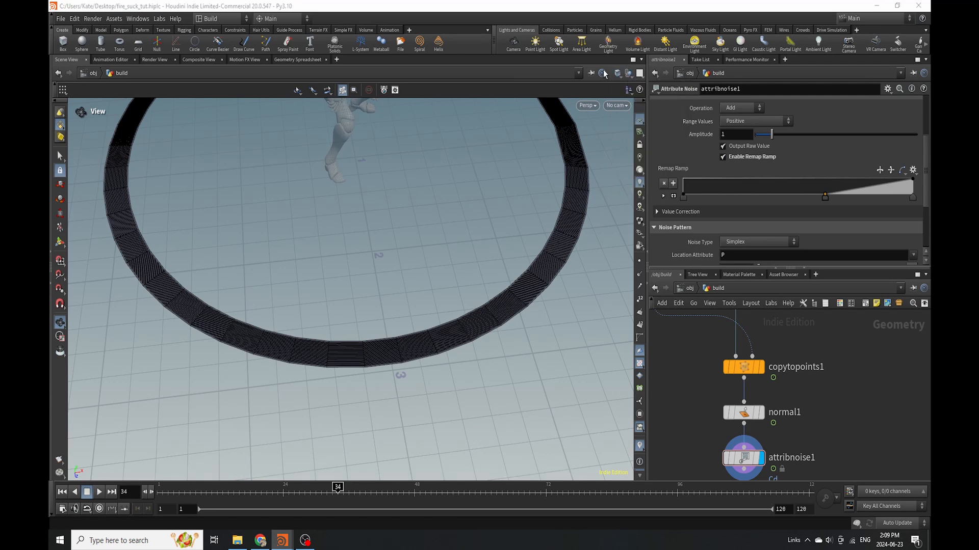
{"action": "left_click", "coordinate": [739, 177]}
Set the noise pattern's element size to 0.02 and its X element scale to 1.1
{"action": "scroll", "coordinate": [739, 183], "scroll_direction": "down", "scroll_amount": 3}
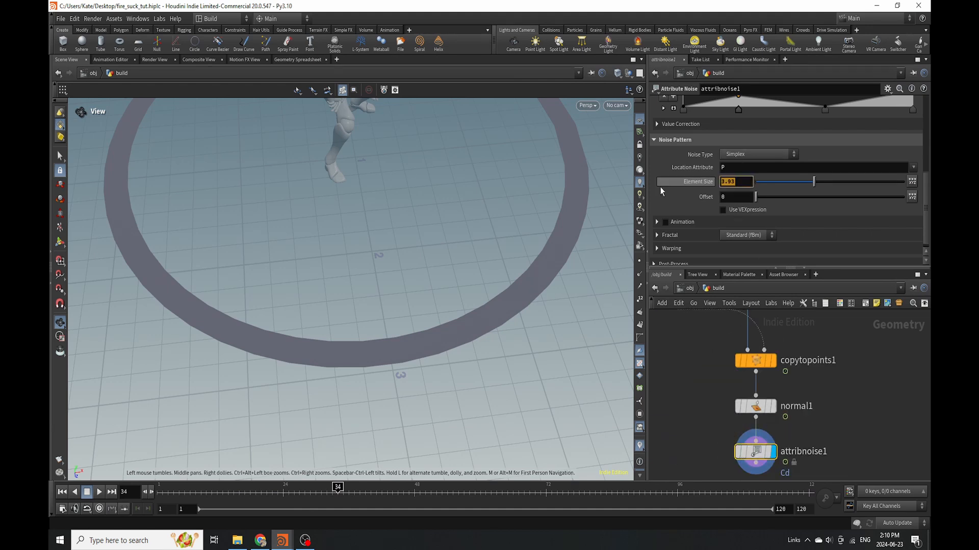
{"action": "type", "text": "0.02"}
{"action": "key", "text": "Return"}
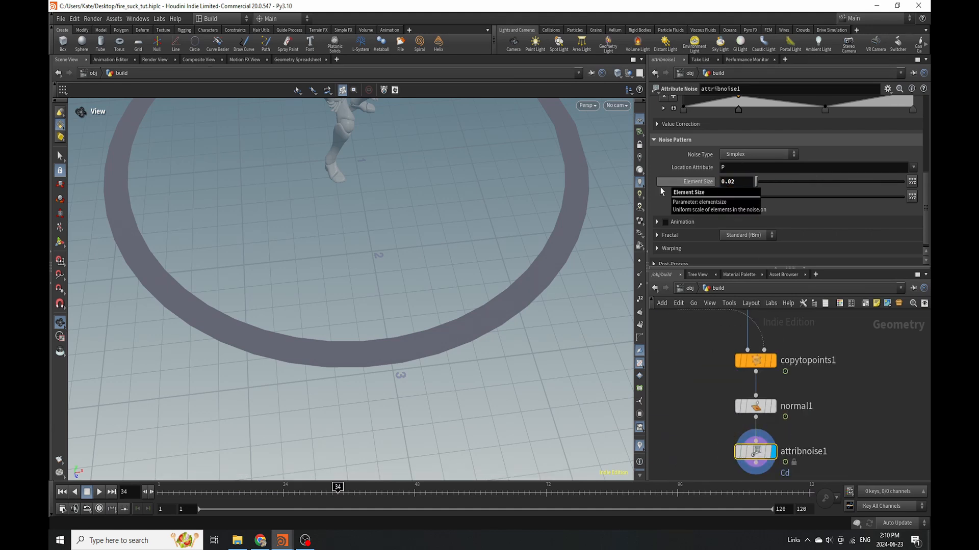
{"action": "left_click", "coordinate": [911, 182]}
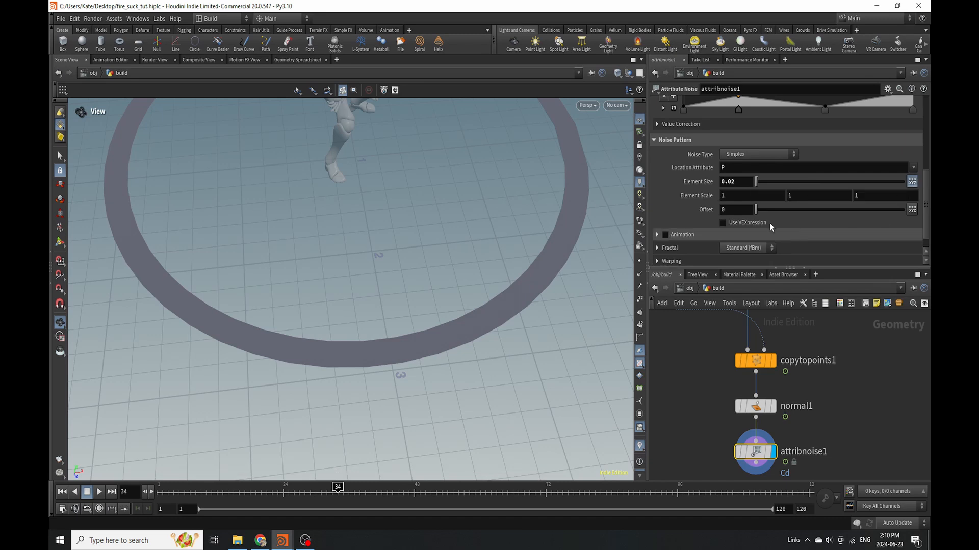
{"action": "middle_click_drag", "start_coordinate": [736, 195], "coordinate": [735, 196]}
{"action": "middle_click_drag", "start_coordinate": [845, 198], "coordinate": [699, 195]}
{"action": "middle_click_drag", "start_coordinate": [636, 194], "coordinate": [640, 195]}
Add a high point just before the remap ramp's low point and another low point near the ramp's end
{"action": "scroll", "coordinate": [466, 331], "scroll_direction": "up", "scroll_amount": 5}
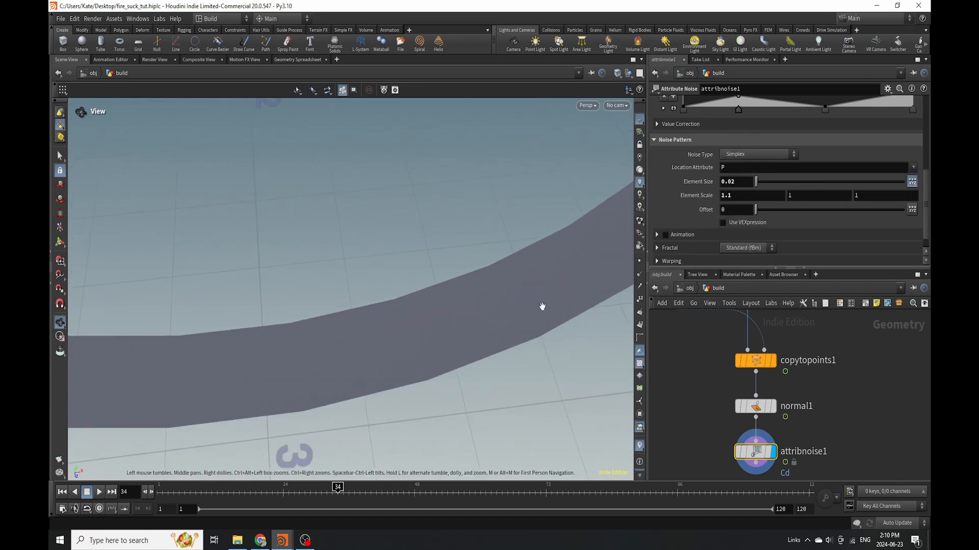
{"action": "left_click_drag", "start_coordinate": [541, 306], "coordinate": [515, 265]}
{"action": "scroll", "coordinate": [769, 206], "scroll_direction": "up", "scroll_amount": 3}
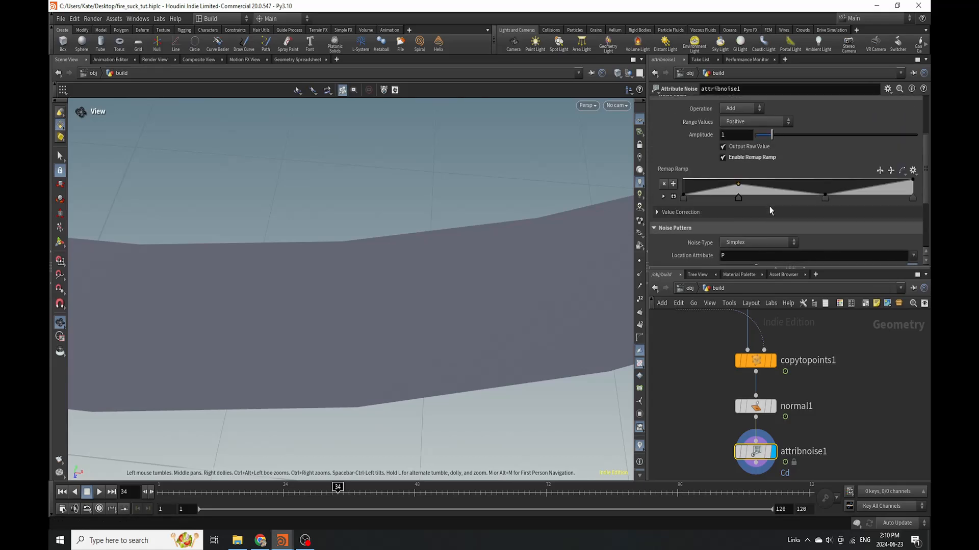
{"action": "left_click", "coordinate": [788, 182]}
{"action": "left_click", "coordinate": [888, 194]}
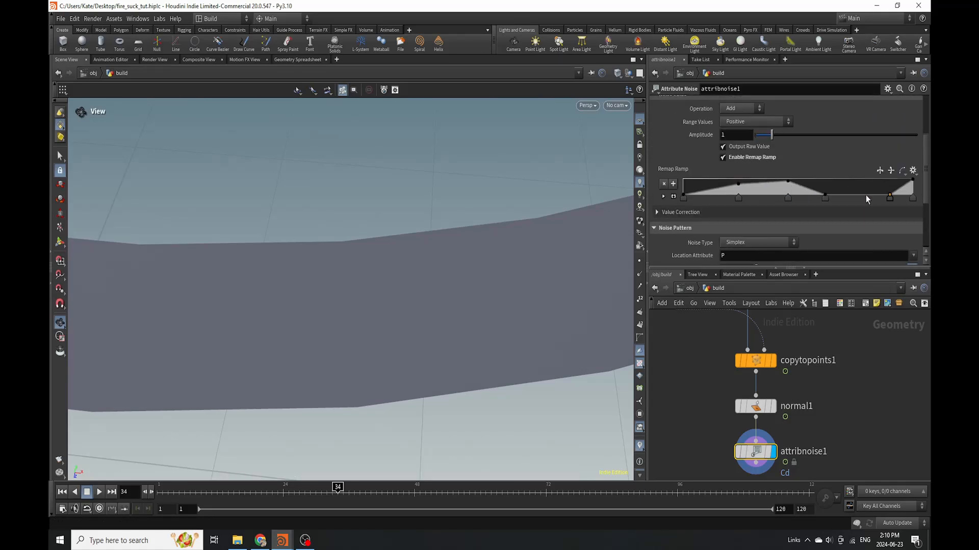
Add a high point between the remap ramp's last two low points and a low point before its first peak, and save the scene
{"action": "left_click", "coordinate": [861, 183]}
{"action": "key", "text": "ctrl+s"}
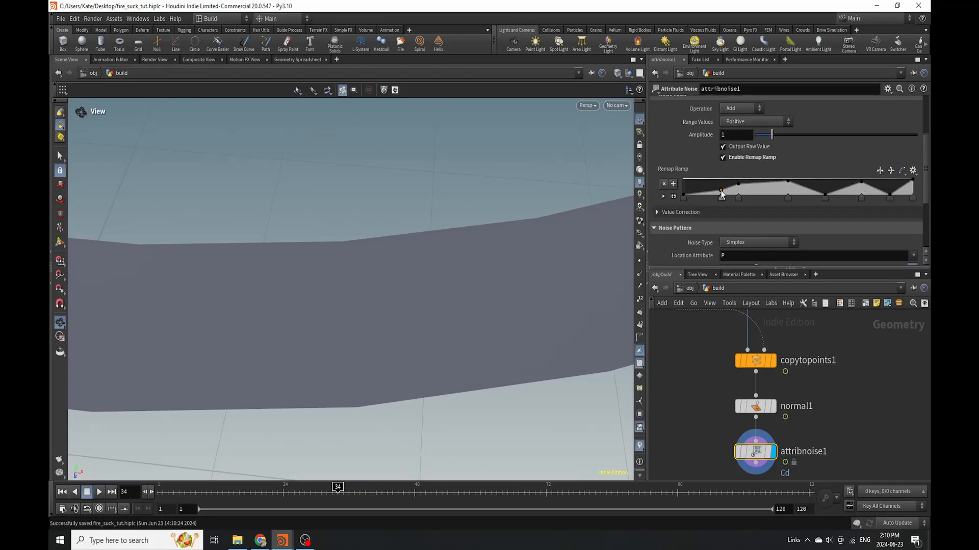
Insert a Convert node between the Sweep and Transform nodes
{"action": "scroll", "coordinate": [731, 356], "scroll_direction": "down", "scroll_amount": 5}
{"action": "scroll", "coordinate": [777, 335], "scroll_direction": "up", "scroll_amount": 3}
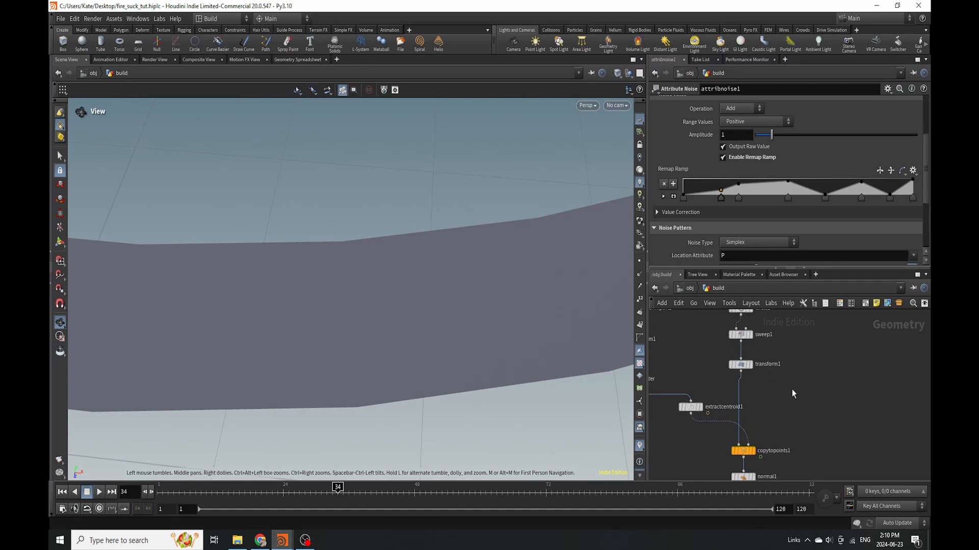
{"action": "key", "text": "Tab"}
{"action": "type", "text": "conver"}
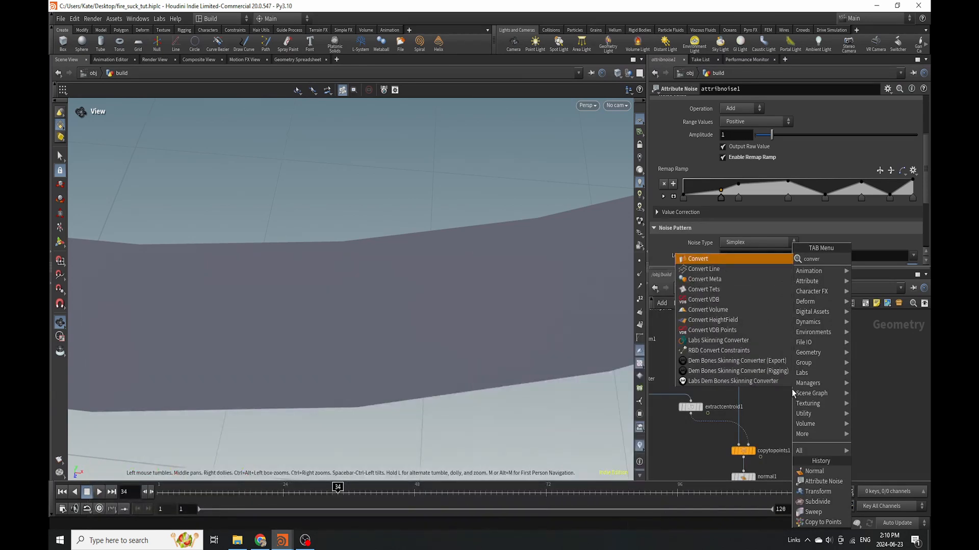
{"action": "left_click", "coordinate": [716, 260]}
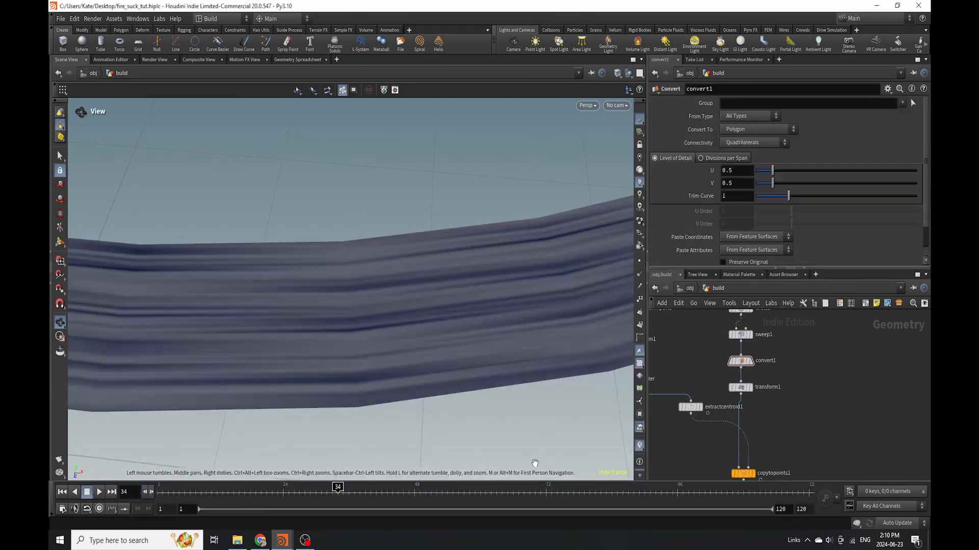
Insert a Subdivide node between the Convert and Transform nodes
{"action": "left_click_drag", "start_coordinate": [542, 285], "coordinate": [499, 306]}
{"action": "scroll", "coordinate": [792, 381], "scroll_direction": "up", "scroll_amount": 3}
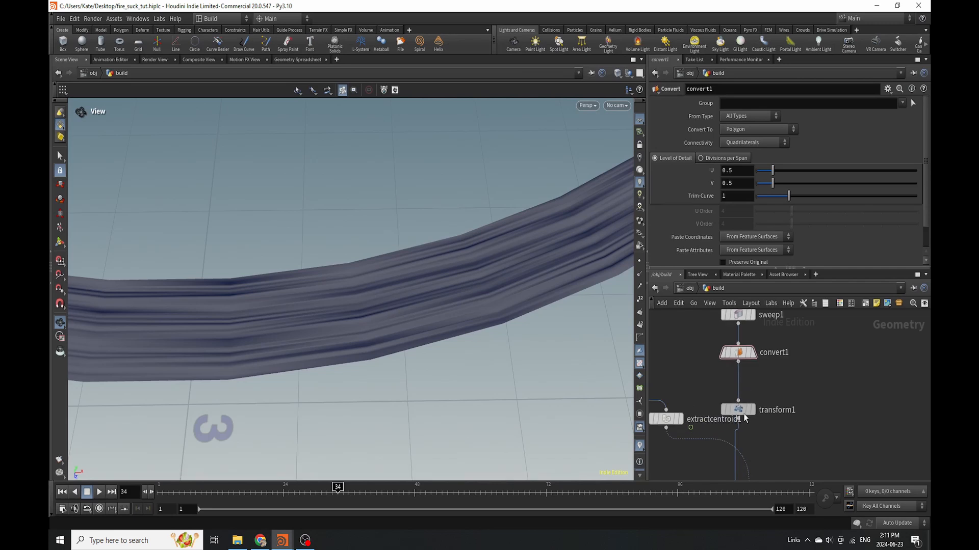
{"action": "key", "text": "Tab"}
{"action": "type", "text": "sub"}
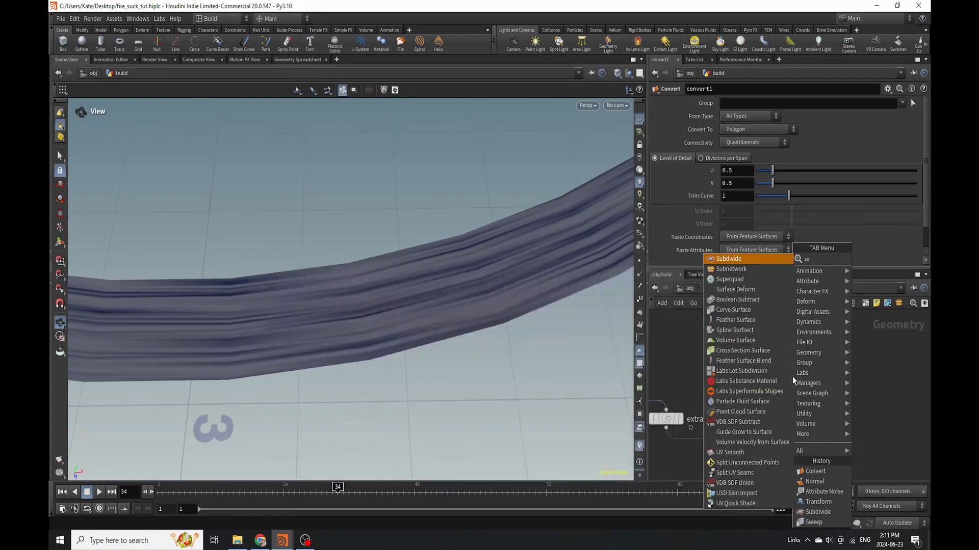
{"action": "left_click", "coordinate": [875, 260]}
{"action": "right_click_drag", "start_coordinate": [443, 285], "coordinate": [221, 385]}
{"action": "middle_click_drag", "start_coordinate": [446, 265], "coordinate": [428, 389]}
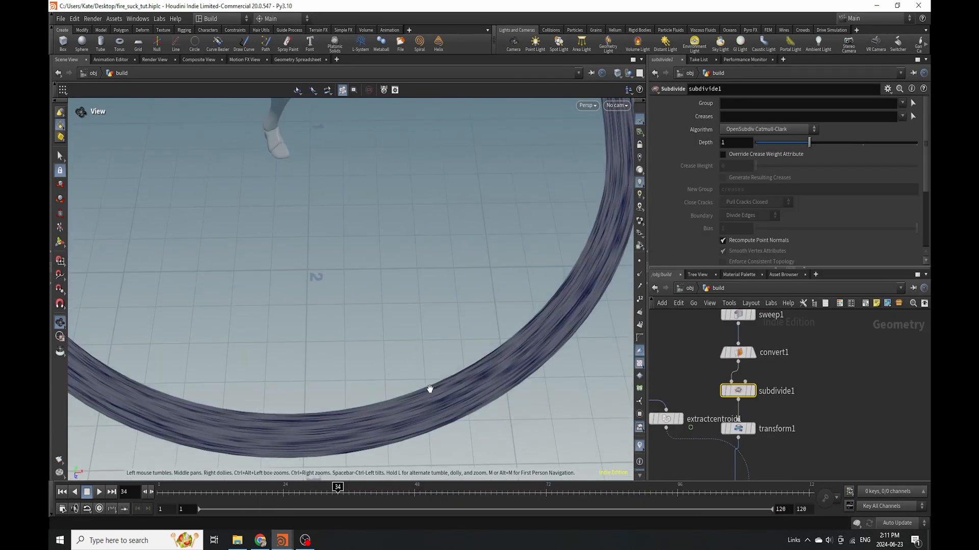
{"action": "right_click_drag", "start_coordinate": [453, 380], "coordinate": [357, 347]}
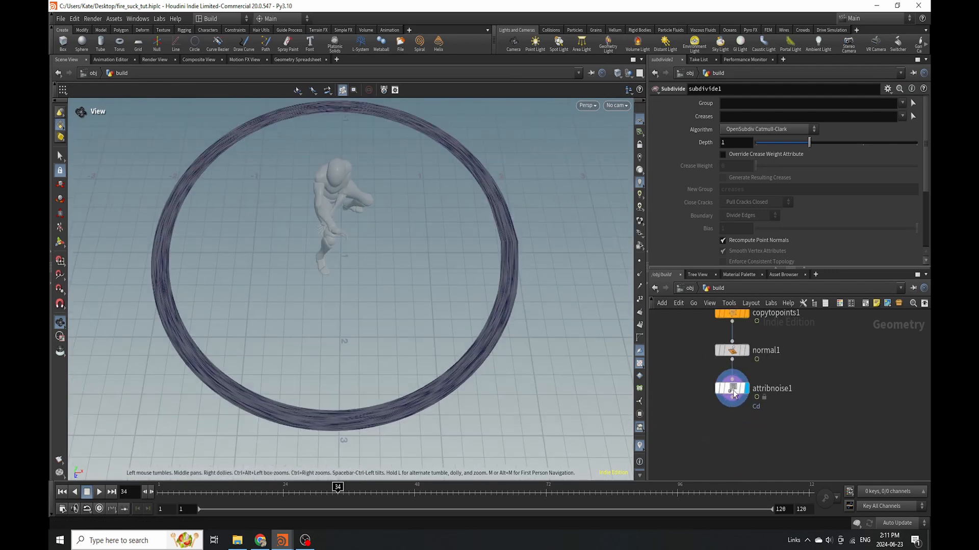
Append a Scatter node after the Attribute Noise and display its points
{"action": "scroll", "coordinate": [734, 394], "scroll_direction": "up", "scroll_amount": 2}
{"action": "key", "text": "Tab"}
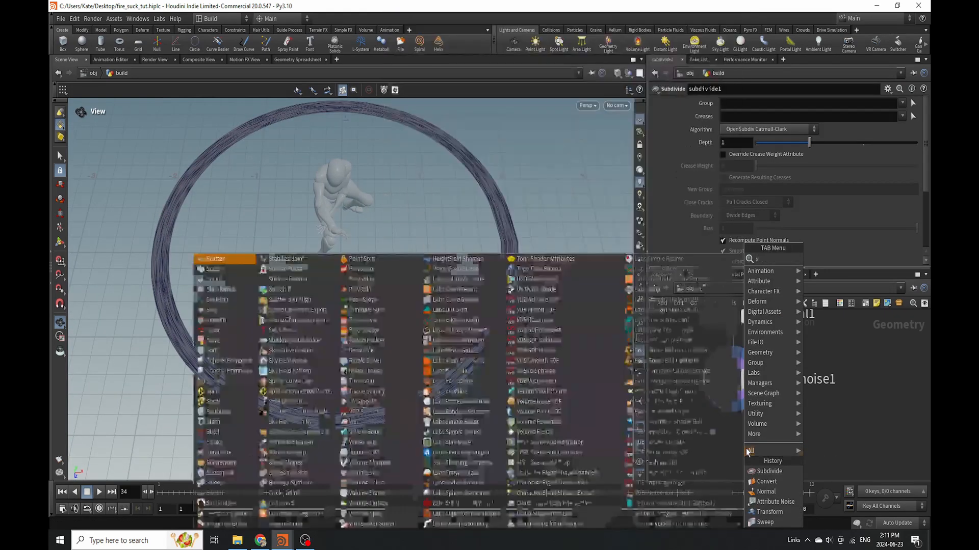
{"action": "type", "text": "sca"}
{"action": "key", "text": "Return"}
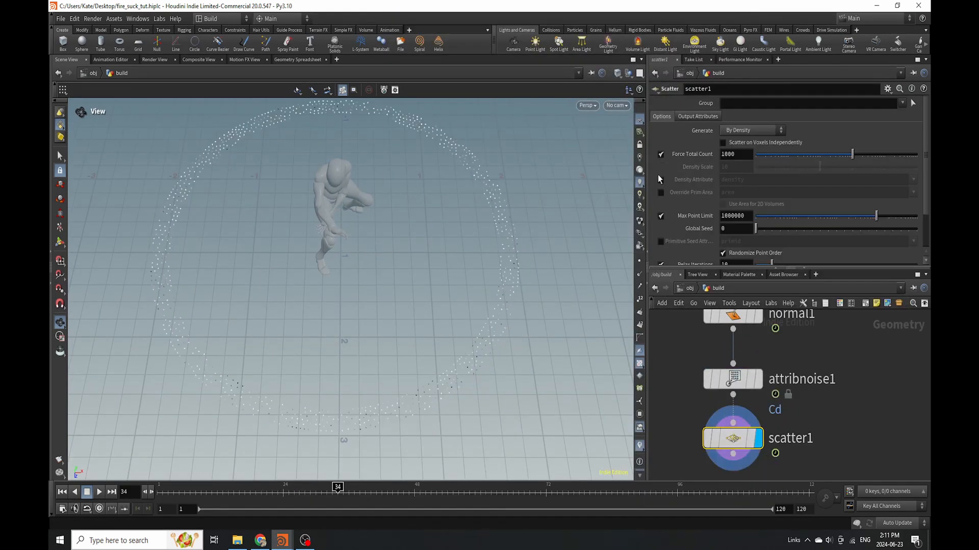
Enable the Scatter's density attribute and set it to Cd
{"action": "left_click", "coordinate": [660, 179]}
{"action": "left_click_drag", "start_coordinate": [750, 180], "coordinate": [644, 188]}
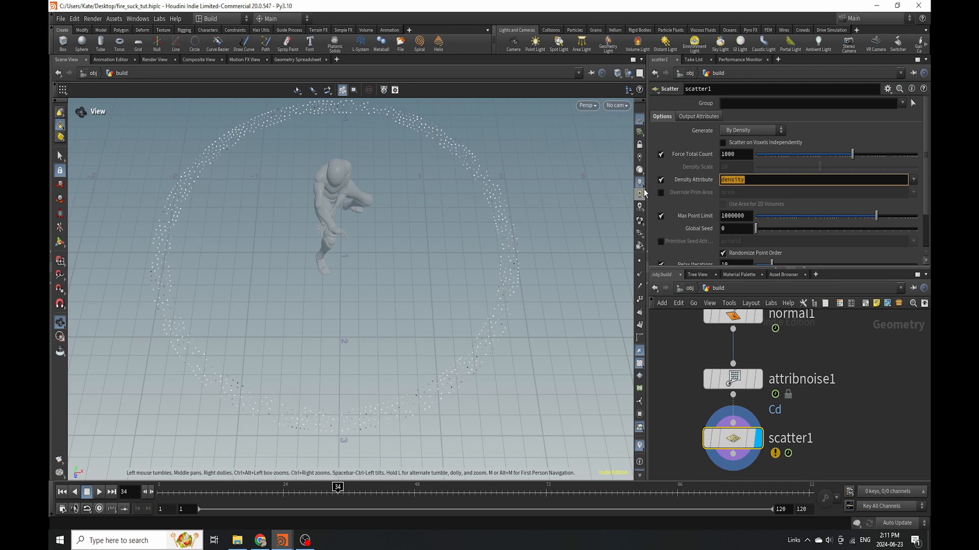
{"action": "type", "text": "Cd"}
{"action": "left_click", "coordinate": [841, 424]}
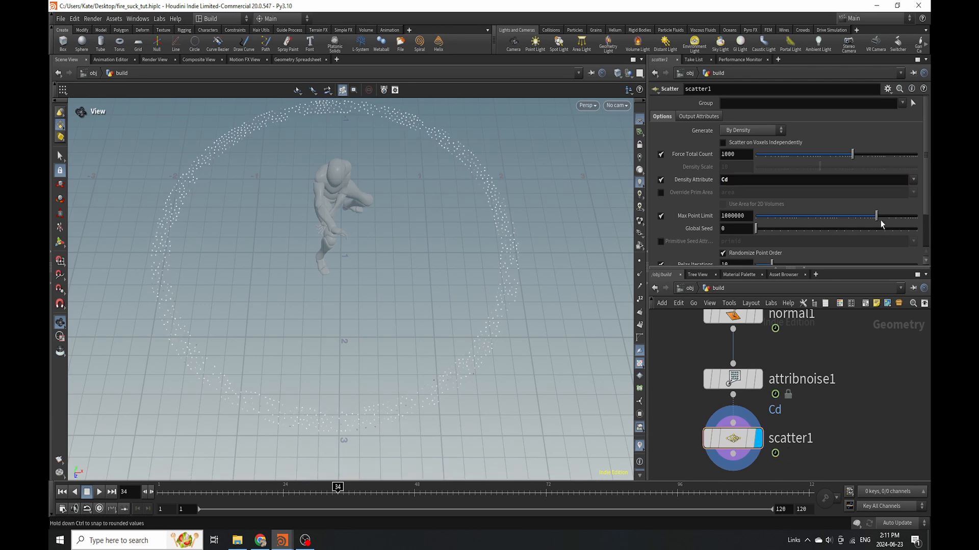
Raise the Scatter's forced total count to 22255 and turn off its relax iterations
{"action": "scroll", "coordinate": [881, 224], "scroll_direction": "down", "scroll_amount": 3}
{"action": "left_click", "coordinate": [661, 220]}
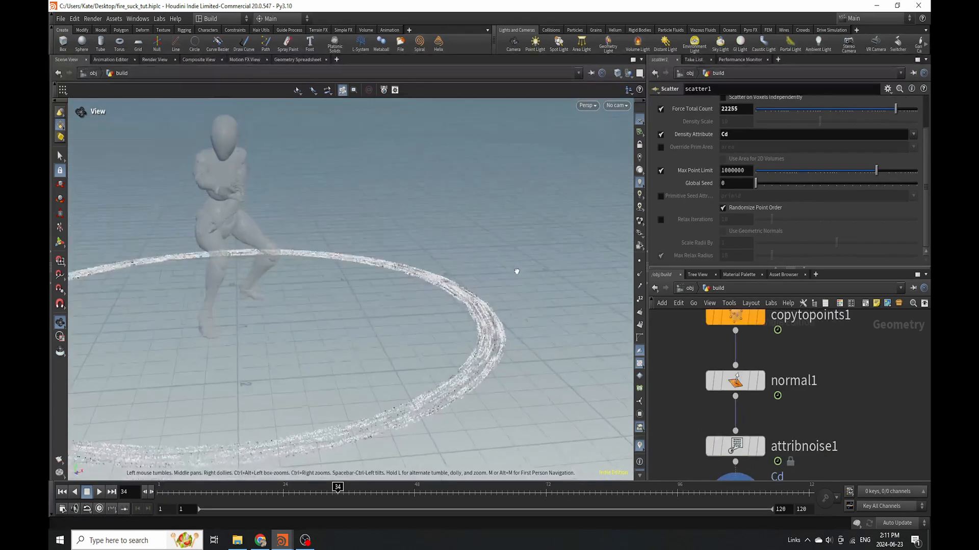
{"action": "scroll", "coordinate": [515, 271], "scroll_direction": "up", "scroll_amount": 5}
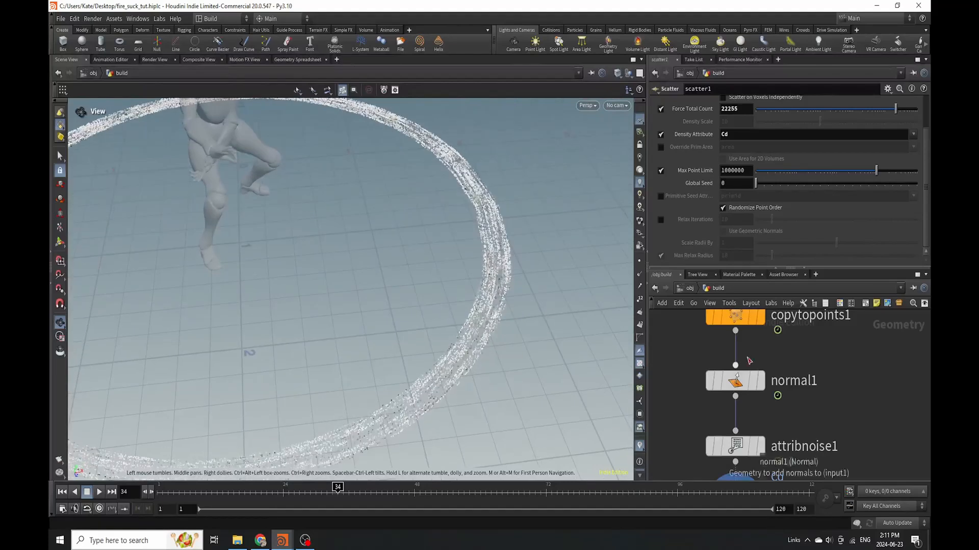
Add a lower point between the Attribute Noise ramp's first two peaks and set the Scatter's forced total count to 25255
{"action": "left_click", "coordinate": [735, 446]}
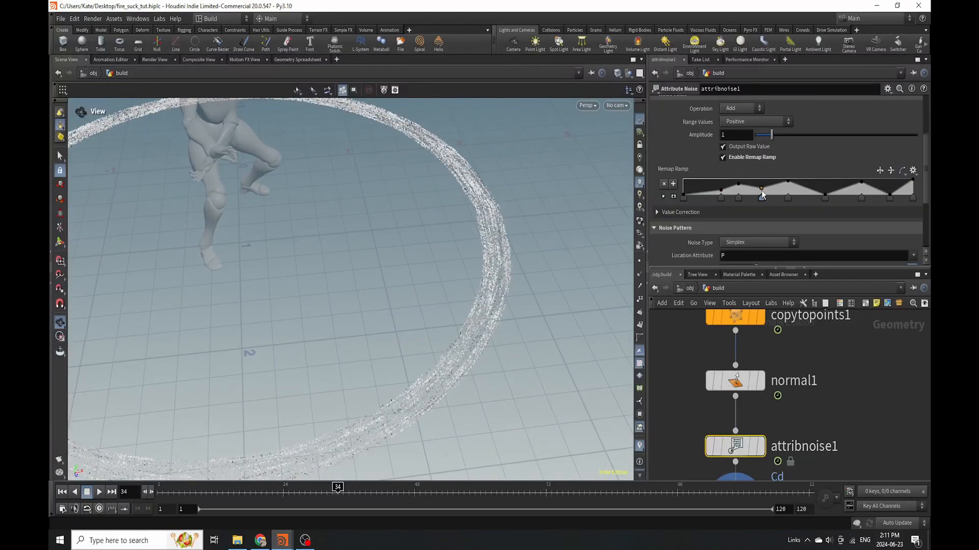
{"action": "left_click_drag", "start_coordinate": [800, 197], "coordinate": [787, 198]}
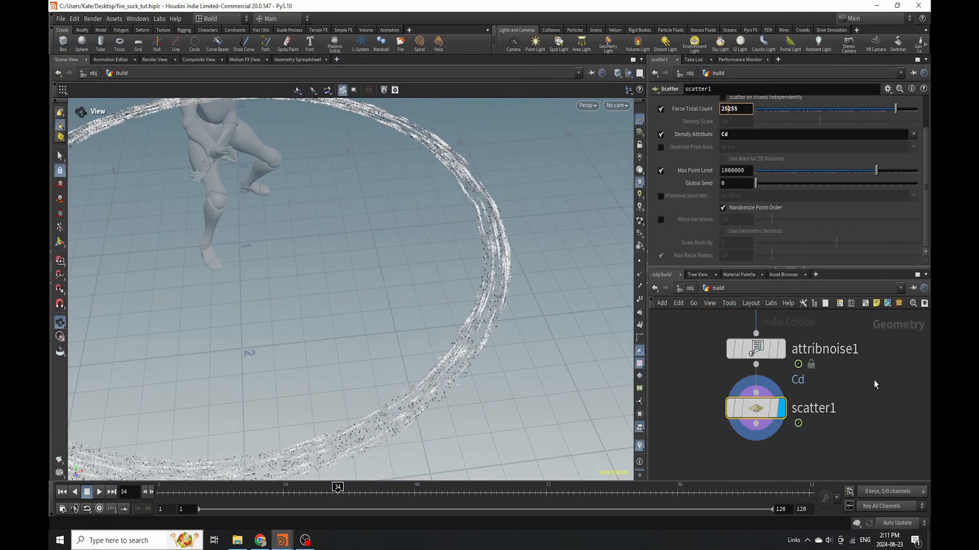
{"action": "left_click", "coordinate": [874, 381]}
{"action": "scroll", "coordinate": [414, 304], "scroll_direction": "down", "scroll_amount": 5}
{"action": "left_click_drag", "start_coordinate": [416, 301], "coordinate": [425, 302]}
{"action": "scroll", "coordinate": [783, 378], "scroll_direction": "down", "scroll_amount": 4}
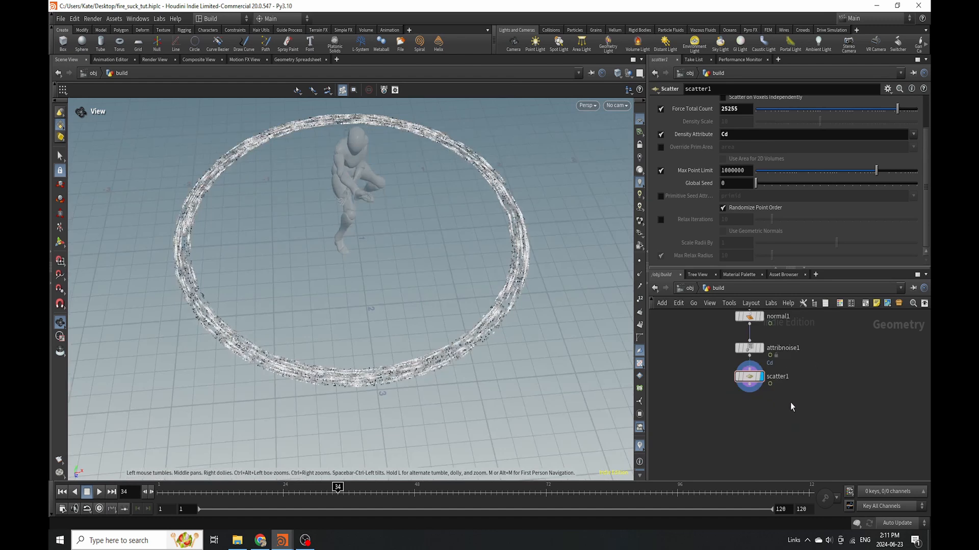
Move the Scatter node aside and branch a second Scatter from the Attribute Noise, displaying its output
{"action": "scroll", "coordinate": [790, 403], "scroll_direction": "up", "scroll_amount": 2}
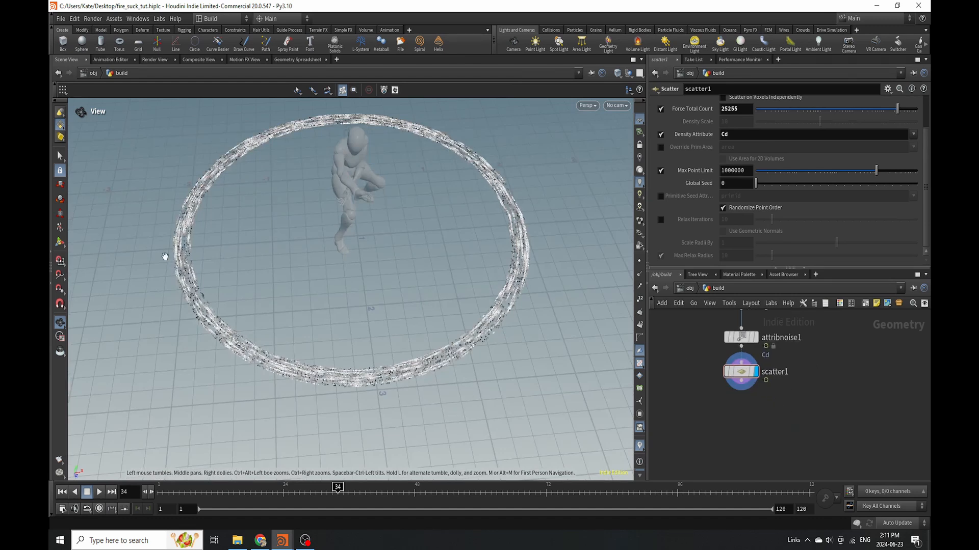
{"action": "scroll", "coordinate": [901, 443], "scroll_direction": "down", "scroll_amount": 2}
{"action": "middle_click_drag", "start_coordinate": [900, 443], "coordinate": [832, 444]}
{"action": "left_click_drag", "start_coordinate": [703, 386], "coordinate": [679, 394]}
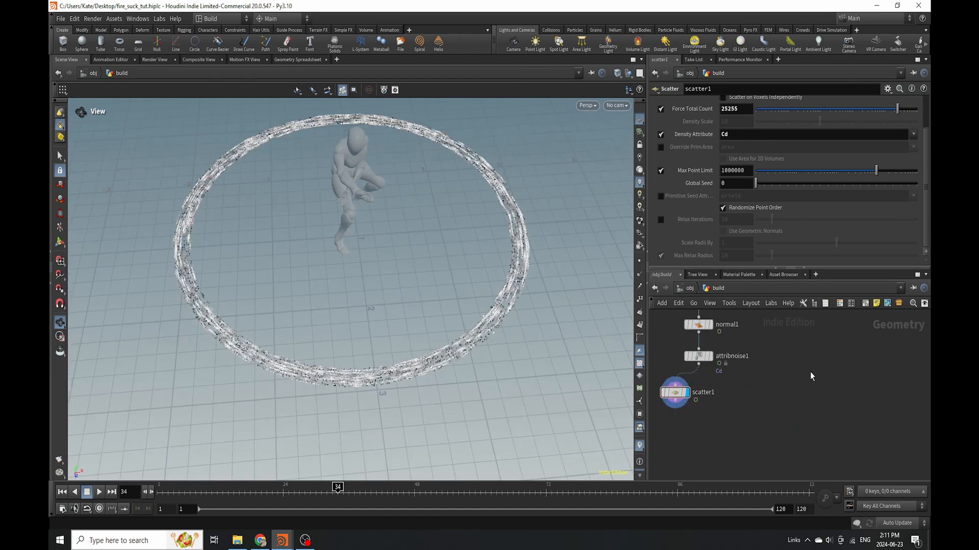
{"action": "key", "text": "Tab"}
{"action": "type", "text": "sca"}
{"action": "key", "text": "Return"}
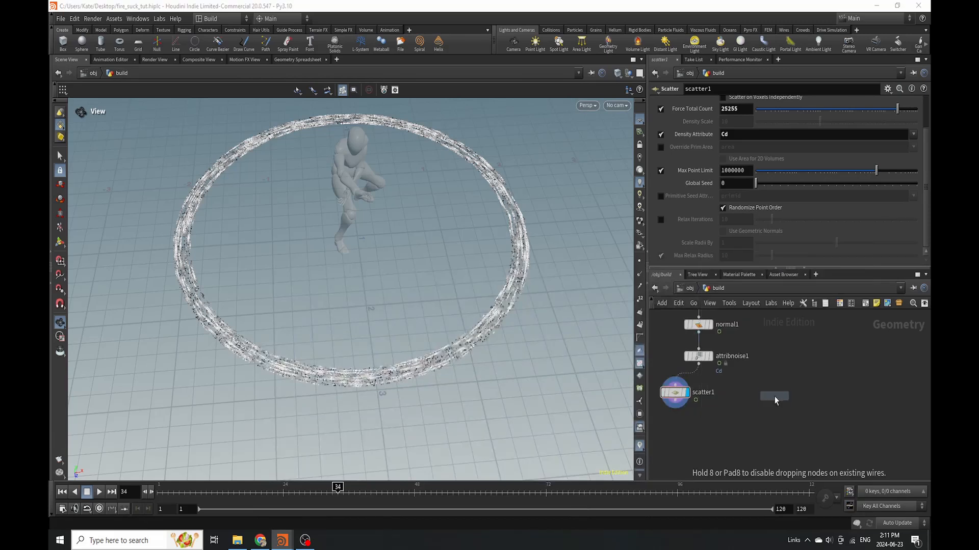
{"action": "left_click", "coordinate": [774, 394]}
{"action": "left_click_drag", "start_coordinate": [699, 363], "coordinate": [774, 385]}
{"action": "left_click", "coordinate": [785, 394]}
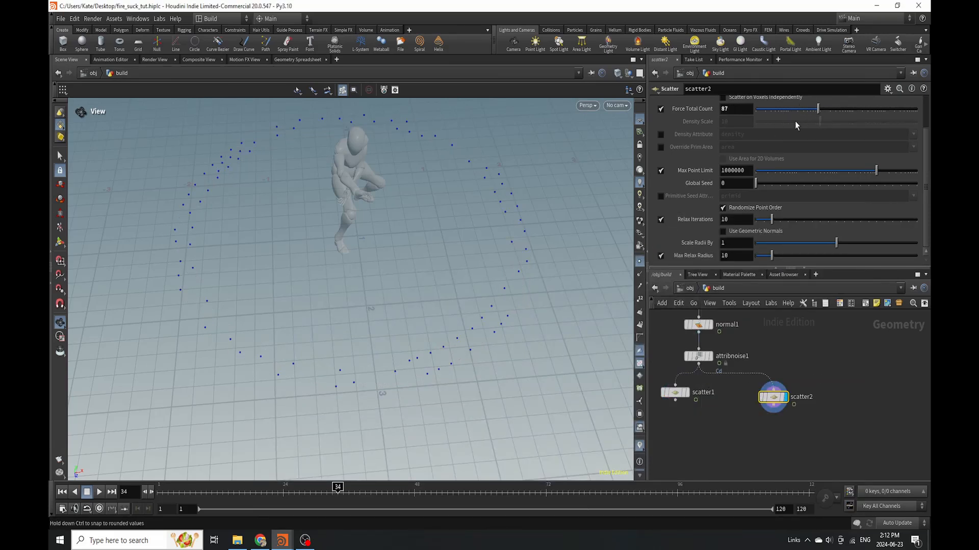
Turn off relax iterations on the second Scatter and set its forced total count to 18
{"action": "left_click", "coordinate": [661, 219]}
{"action": "left_click_drag", "start_coordinate": [817, 109], "coordinate": [797, 121]}
{"action": "scroll", "coordinate": [771, 332], "scroll_direction": "down", "scroll_amount": 2}
{"action": "middle_click_drag", "start_coordinate": [718, 380], "coordinate": [747, 349]}
{"action": "scroll", "coordinate": [747, 349], "scroll_direction": "up", "scroll_amount": 2}
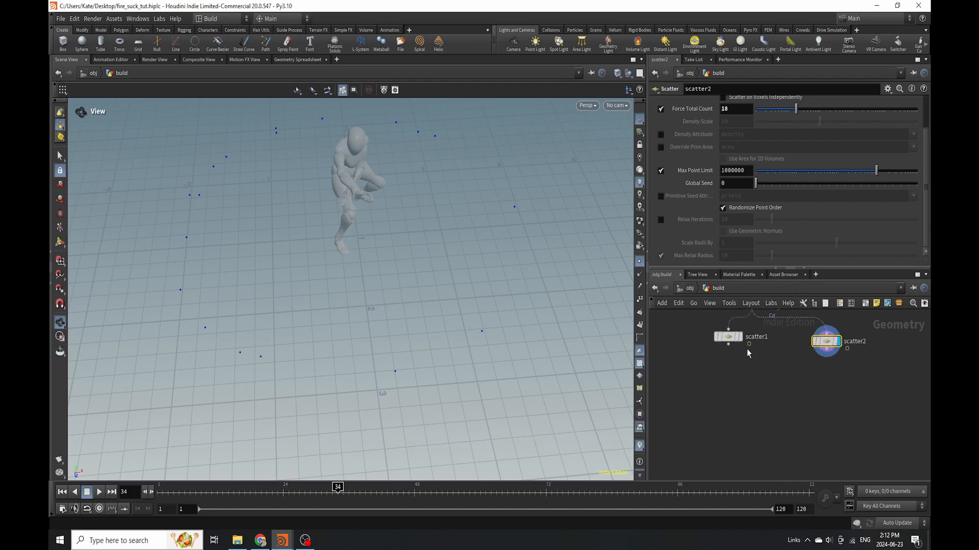
Add a Copy to Points node that takes the second Scatter's points as its target points
{"action": "left_click_drag", "start_coordinate": [732, 341], "coordinate": [736, 346]}
{"action": "key", "text": "Tab"}
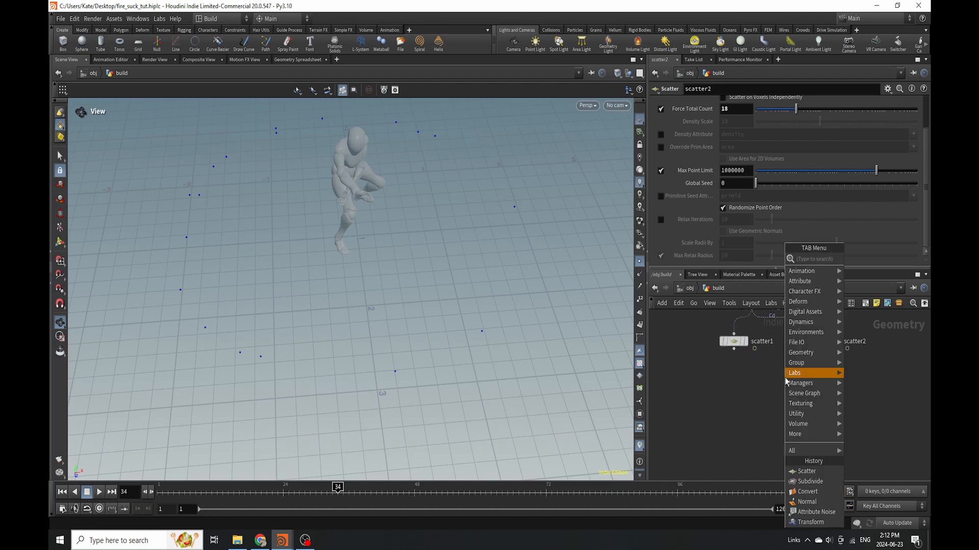
{"action": "type", "text": "copy"}
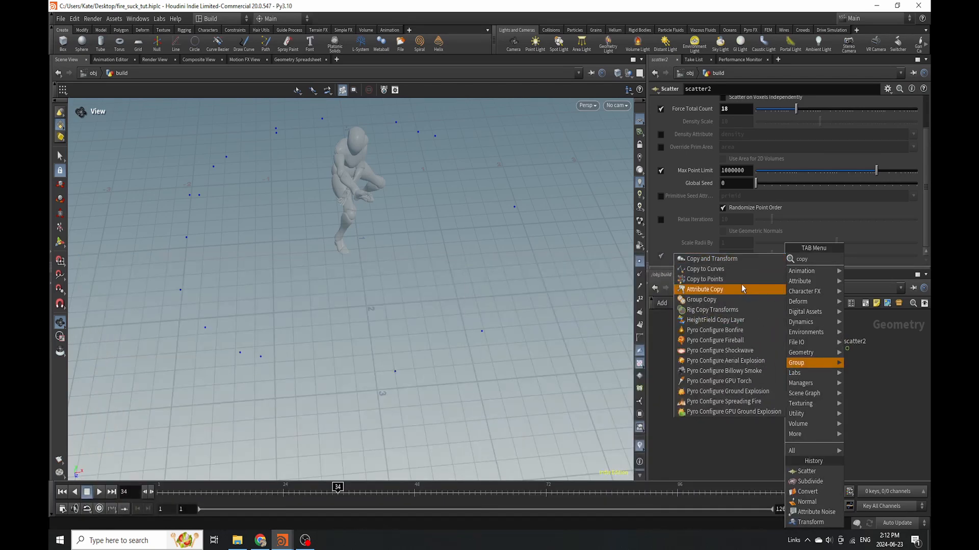
{"action": "left_click", "coordinate": [734, 280]}
{"action": "left_click", "coordinate": [827, 374]}
Add a primitive Sphere node and connect it as the geometry copied by the new Copy to Points
{"action": "key", "text": "Tab"}
{"action": "type", "text": "sphere"}
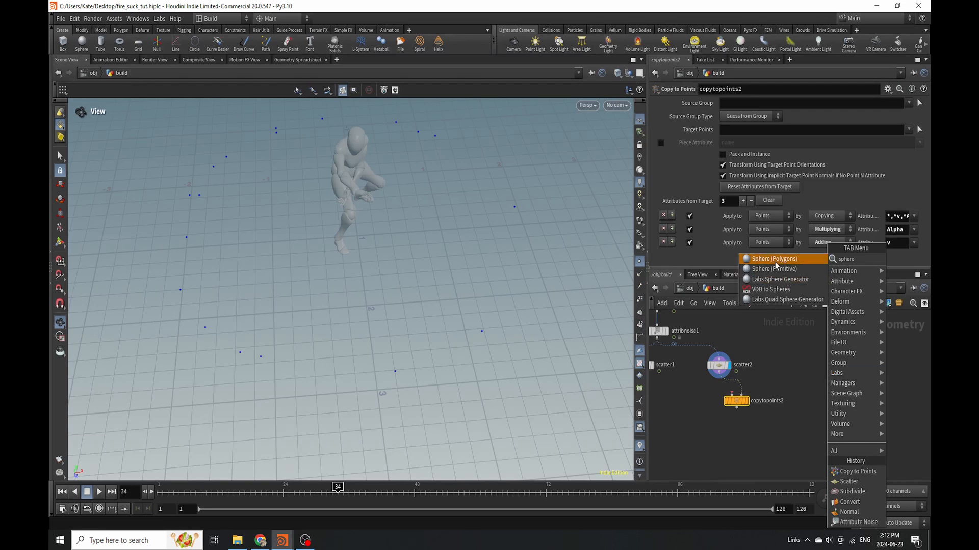
{"action": "left_click", "coordinate": [774, 269]}
{"action": "left_click", "coordinate": [786, 358]}
{"action": "left_click", "coordinate": [732, 395]}
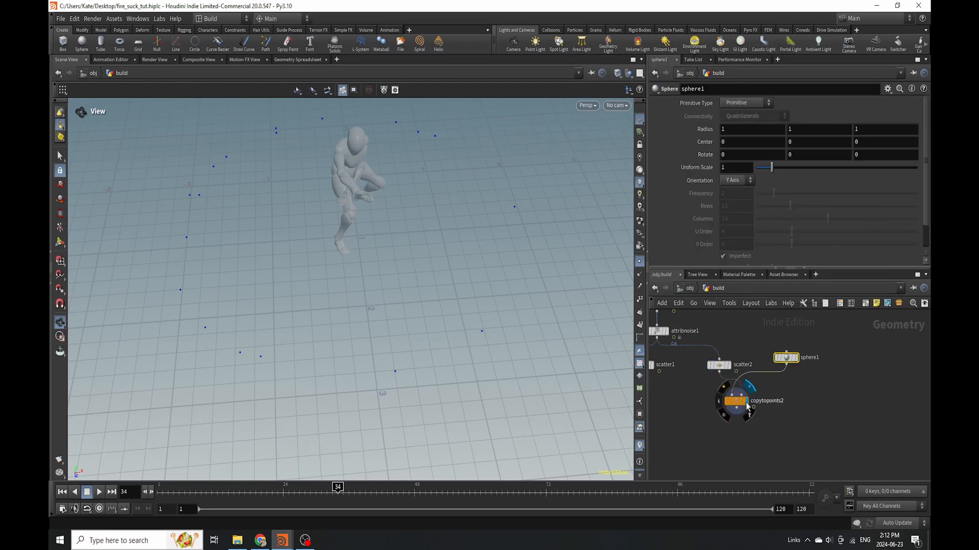
Display the new Copy to Points result and set the sphere's uniform scale to 0.23
{"action": "left_click", "coordinate": [758, 402]}
{"action": "left_click", "coordinate": [785, 358]}
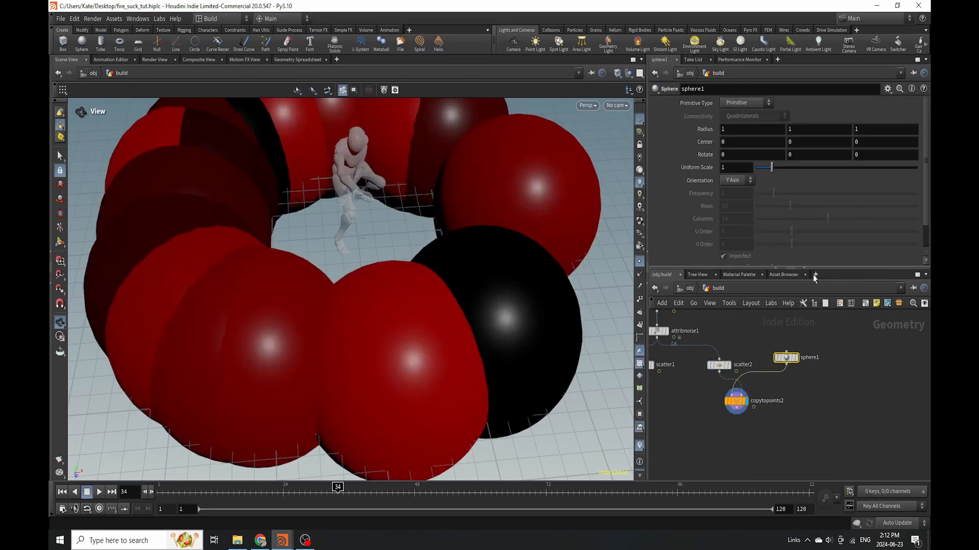
{"action": "left_click_drag", "start_coordinate": [771, 168], "coordinate": [759, 167]}
Add a Group Create node fed by the first Scatter, with the copied spheres connected as its bounding geometry
{"action": "middle_click_drag", "start_coordinate": [785, 346], "coordinate": [850, 314]}
{"action": "scroll", "coordinate": [690, 360], "scroll_direction": "up", "scroll_amount": 2}
{"action": "key", "text": "Tab"}
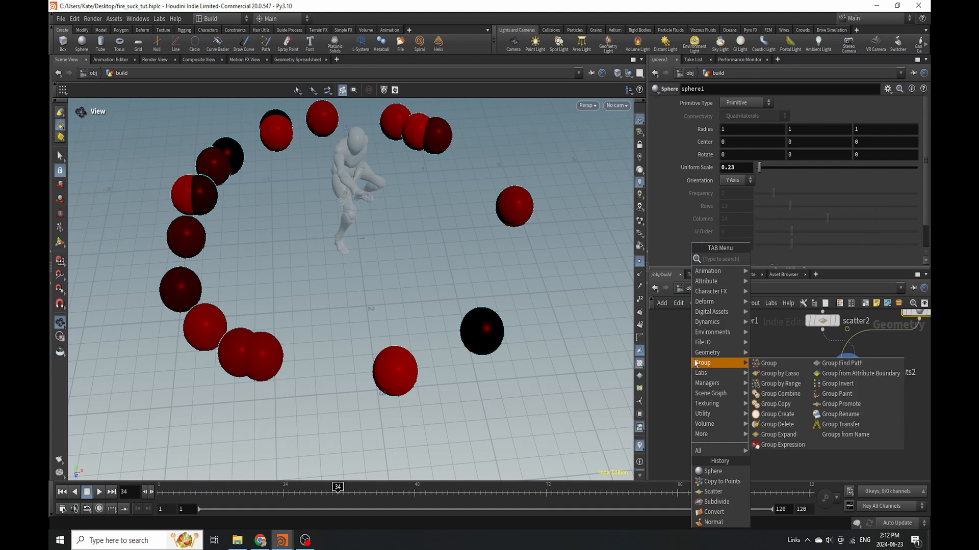
{"action": "type", "text": "group"}
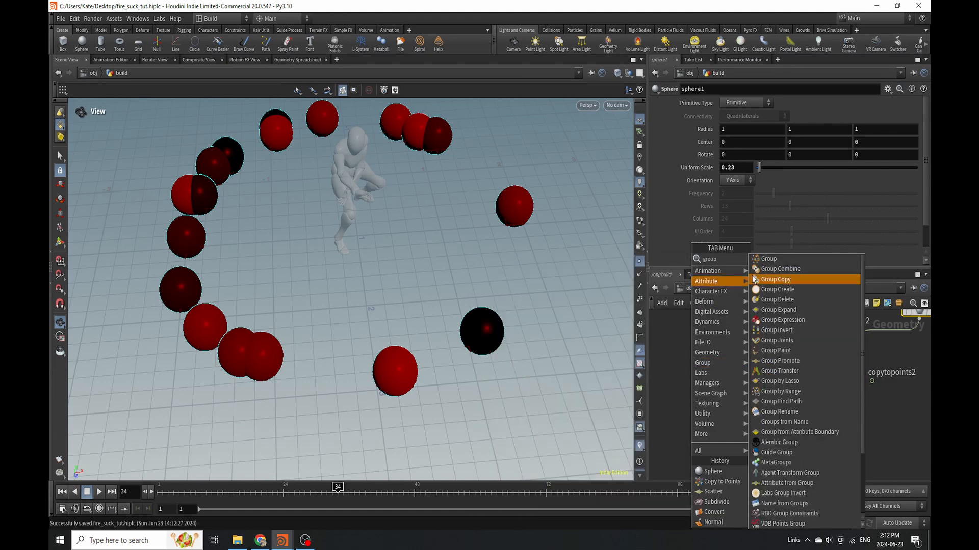
{"action": "left_click", "coordinate": [777, 260]}
{"action": "left_click", "coordinate": [718, 378]}
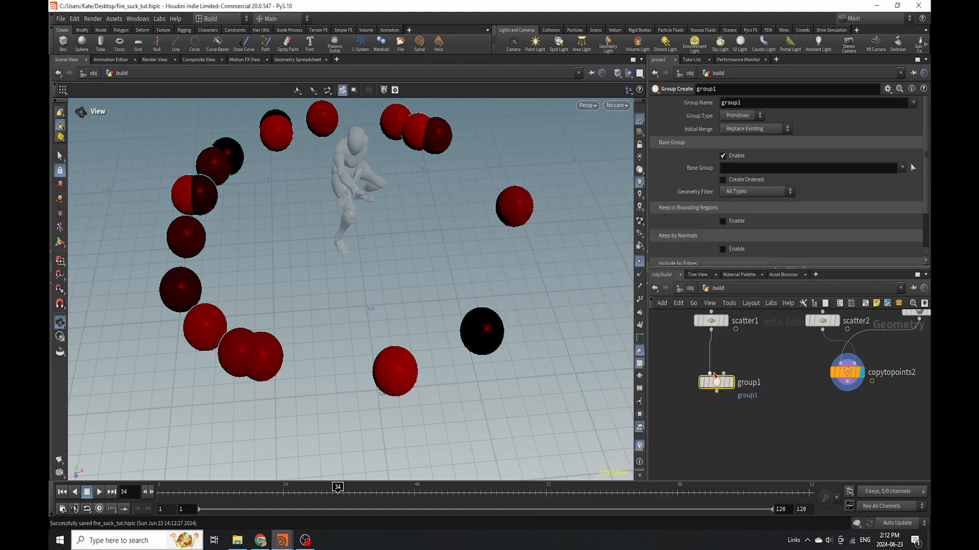
{"action": "left_click_drag", "start_coordinate": [715, 380], "coordinate": [847, 382]}
{"action": "left_click_drag", "start_coordinate": [725, 400], "coordinate": [727, 422]}
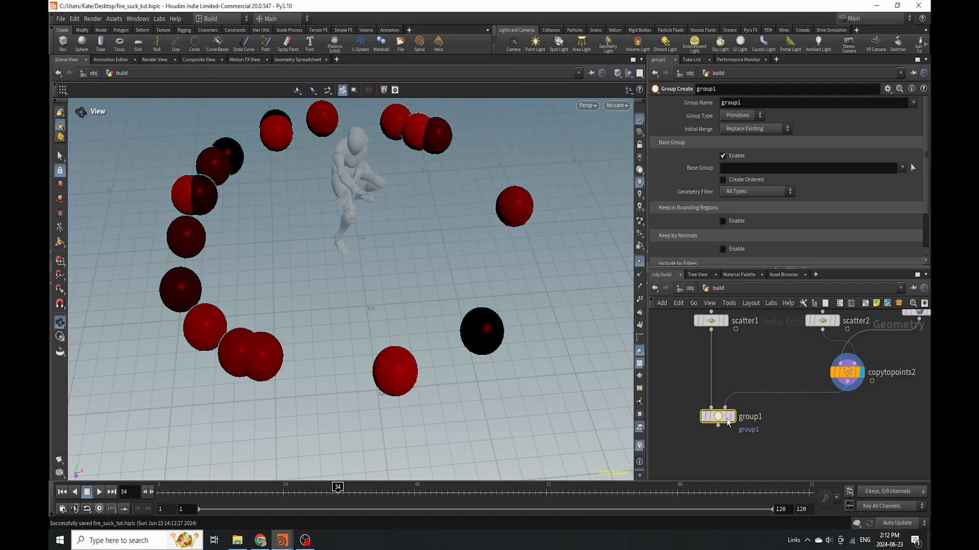
Display the Group Create node's output and rename the node to cull
{"action": "left_click", "coordinate": [732, 417]}
{"action": "double_click", "coordinate": [766, 418]}
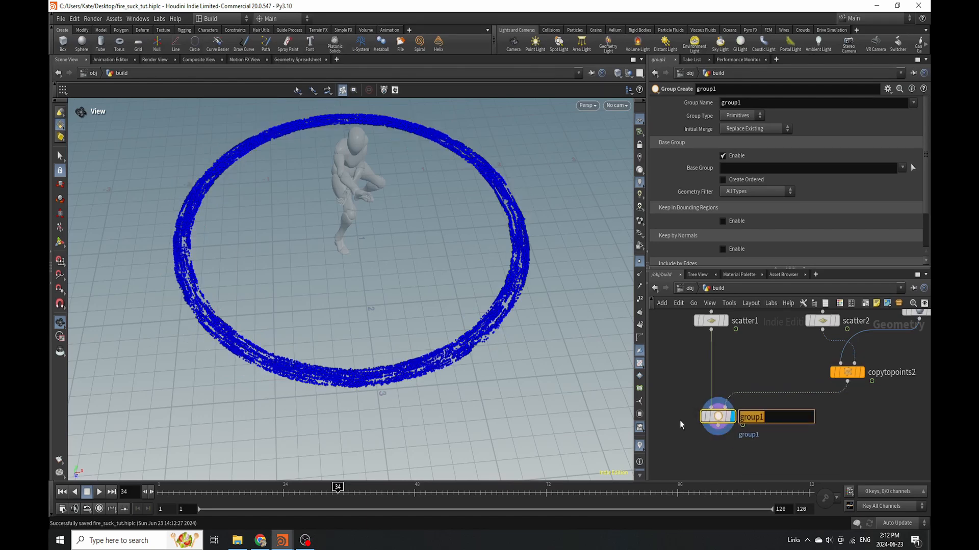
{"action": "key", "text": "Return"}
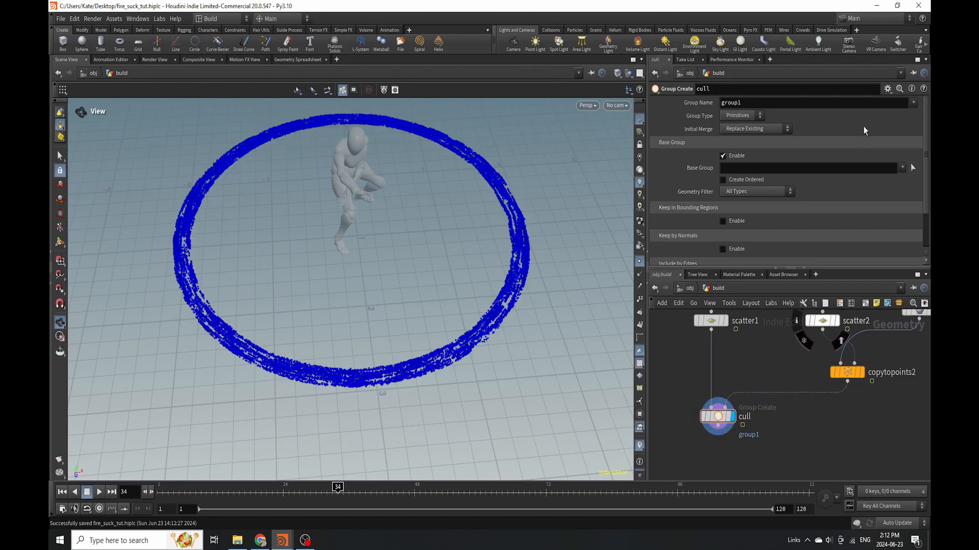
Set the cull node's group name to $OS
{"action": "type", "text": "$PS"}
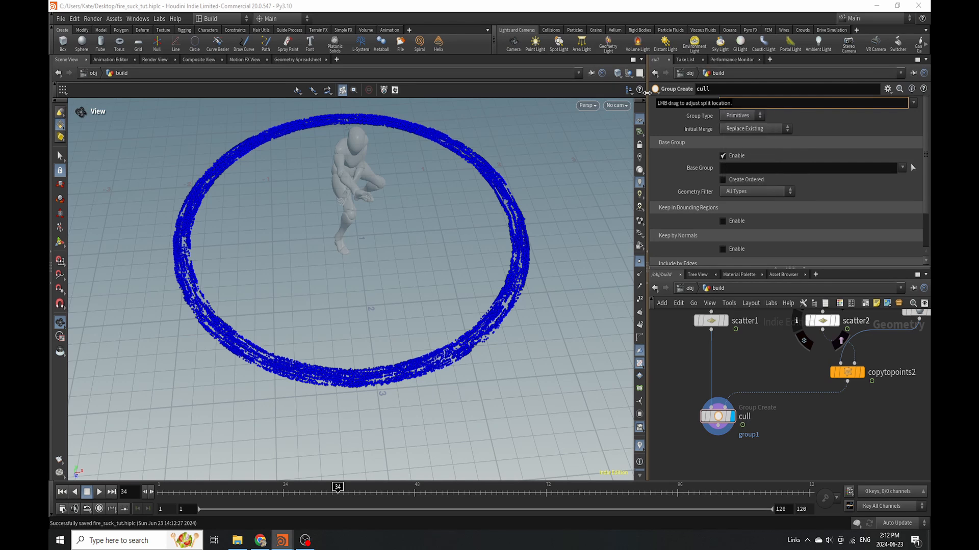
{"action": "key", "text": "BackSpace"}
{"action": "key", "text": "BackSpace"}
{"action": "type", "text": "OS"}
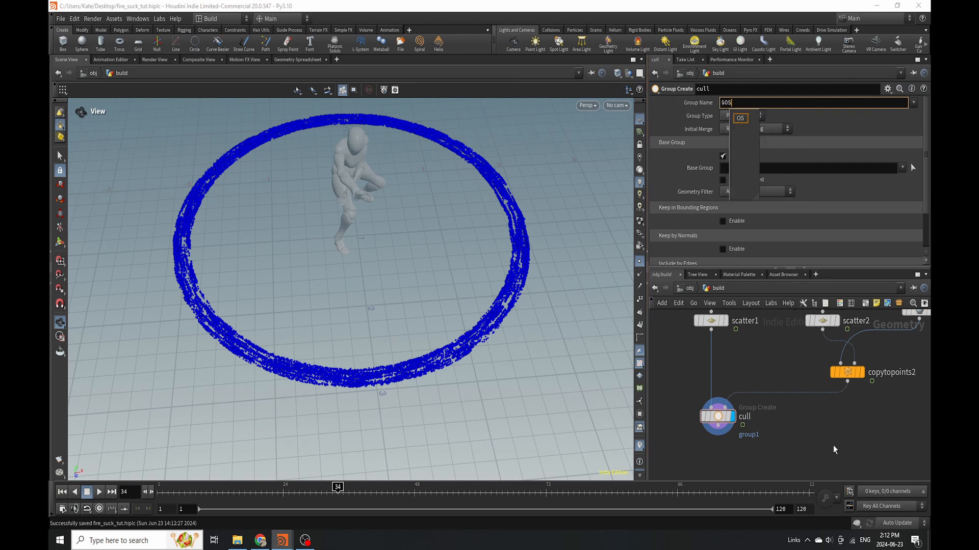
Confirm the group name and enable Keep in Bounding Regions on cull with Bounding Type set to Bounding Object
{"action": "key", "text": "Return"}
{"action": "left_click", "coordinate": [723, 221]}
{"action": "left_click", "coordinate": [757, 233]}
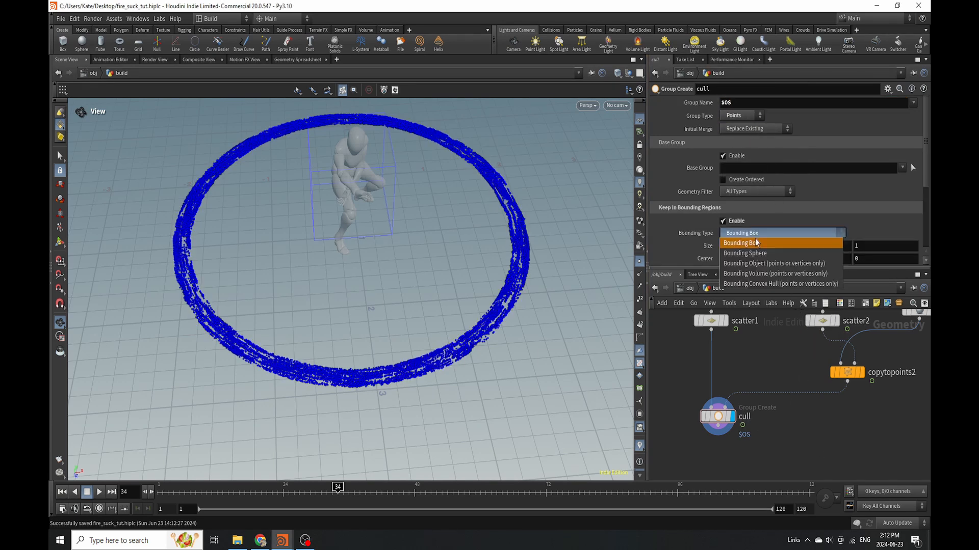
{"action": "left_click", "coordinate": [764, 263]}
{"action": "scroll", "coordinate": [755, 408], "scroll_direction": "down", "scroll_amount": 3}
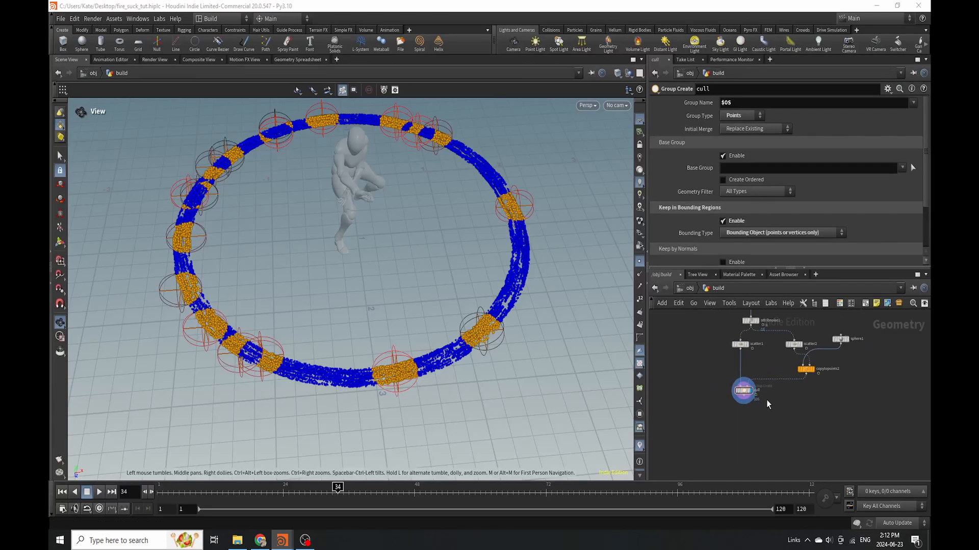
Set the uniform scale of the copied sphere to 0.48
{"action": "left_click", "coordinate": [850, 328]}
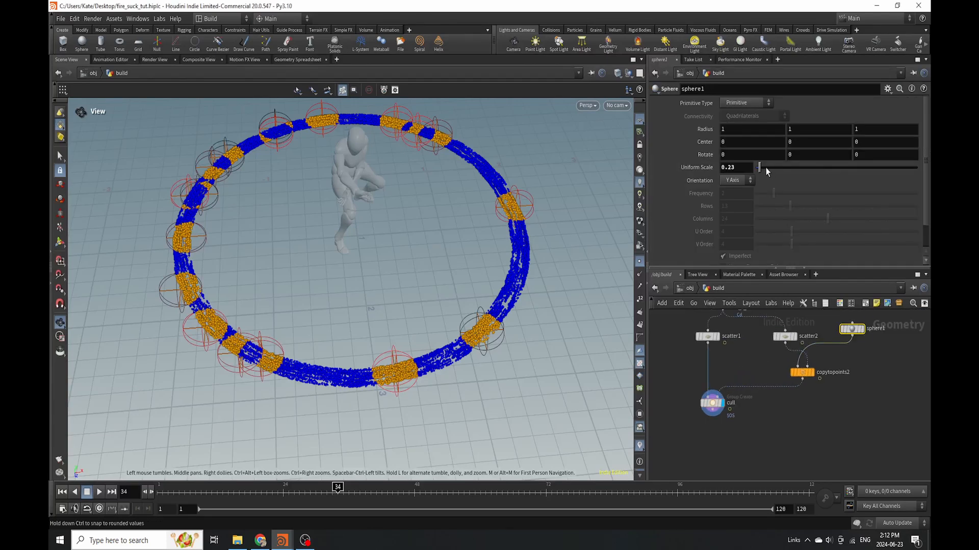
{"action": "left_click_drag", "start_coordinate": [766, 169], "coordinate": [763, 169]}
Add a Delete node below cull, connect it to cull's output and display its result
{"action": "scroll", "coordinate": [721, 429], "scroll_direction": "down", "scroll_amount": 3}
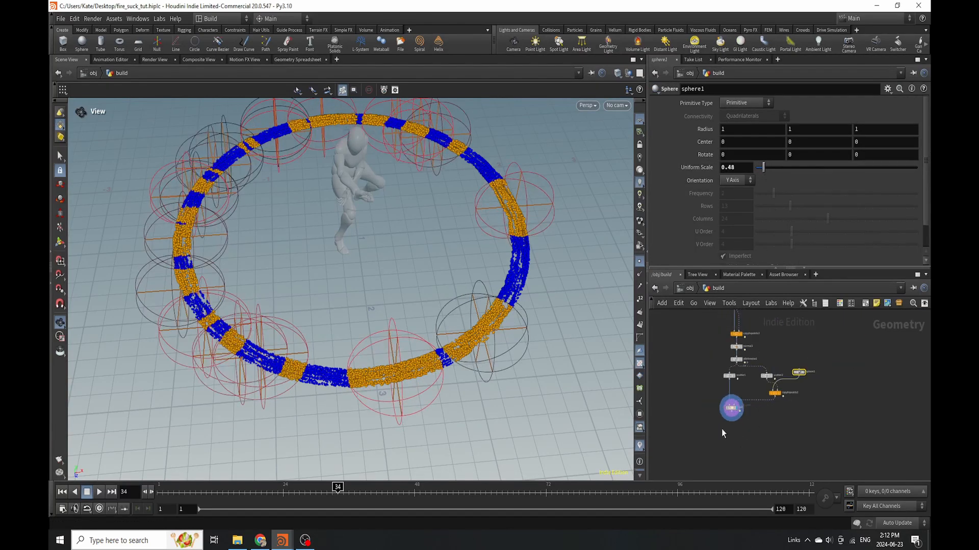
{"action": "scroll", "coordinate": [752, 388], "scroll_direction": "up", "scroll_amount": 3}
{"action": "key", "text": "Tab"}
{"action": "type", "text": "dele"}
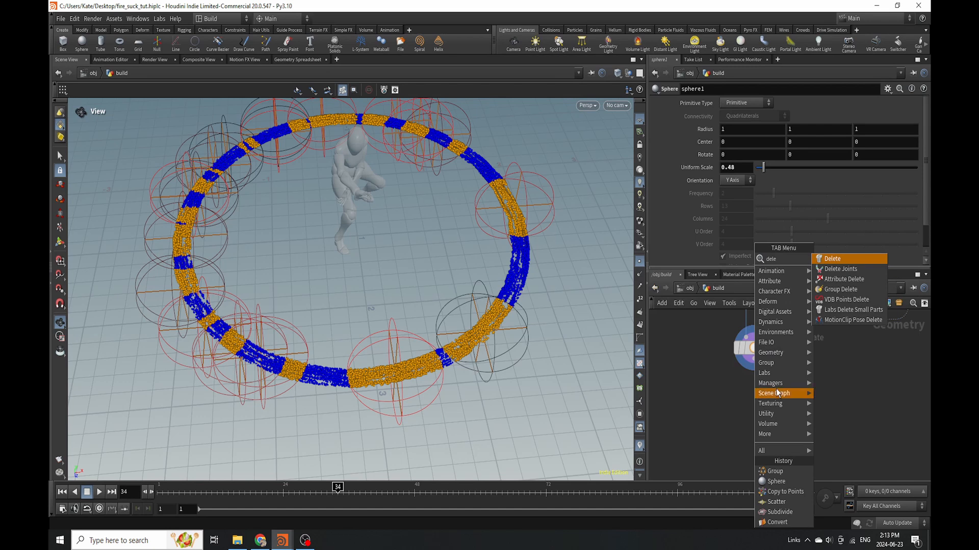
{"action": "left_click", "coordinate": [844, 262]}
{"action": "left_click", "coordinate": [749, 396]}
{"action": "left_click_drag", "start_coordinate": [755, 386], "coordinate": [755, 360]}
{"action": "left_click", "coordinate": [771, 396]}
Set the Delete node's entity to Points and its group to cull
{"action": "left_click", "coordinate": [742, 130]}
{"action": "left_click", "coordinate": [737, 148]}
{"action": "left_click", "coordinate": [909, 103]}
{"action": "left_click", "coordinate": [913, 113]}
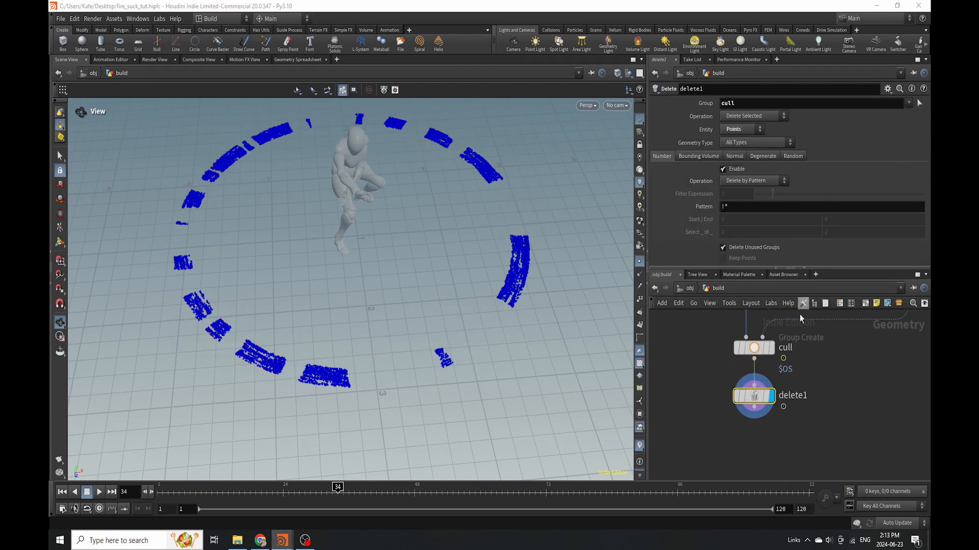
Try Delete Non-Selected as the Delete node's operation and switch back to Delete Selected
{"action": "left_click", "coordinate": [752, 116]}
{"action": "left_click", "coordinate": [753, 127]}
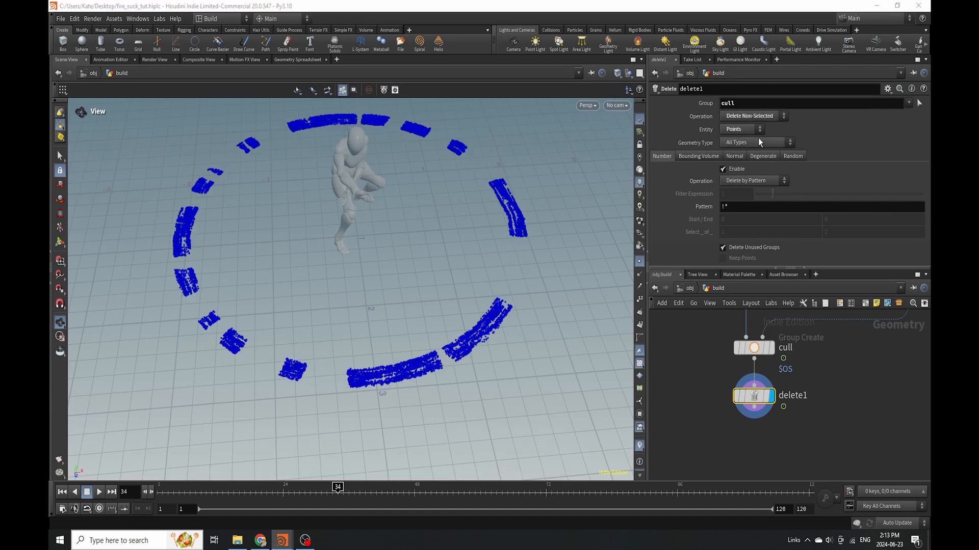
{"action": "left_click", "coordinate": [755, 114]}
{"action": "left_click", "coordinate": [753, 116]}
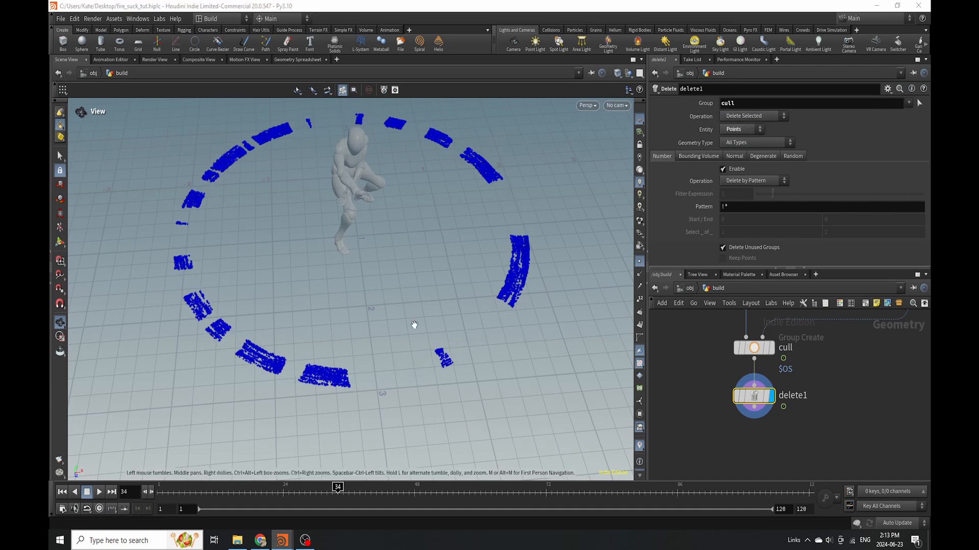
{"action": "left_click", "coordinate": [758, 453]}
{"action": "scroll", "coordinate": [757, 452], "scroll_direction": "down", "scroll_amount": 5}
{"action": "scroll", "coordinate": [758, 455], "scroll_direction": "up", "scroll_amount": 5}
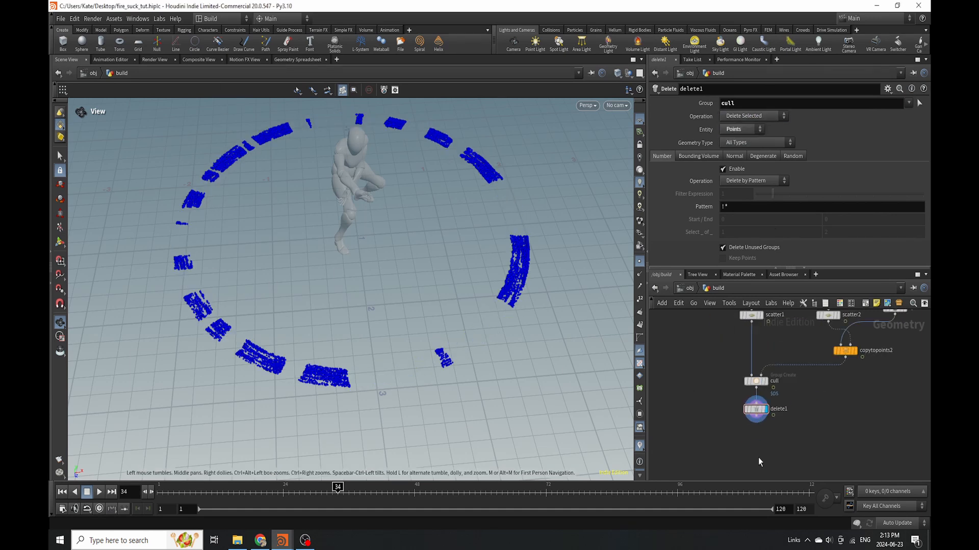
{"action": "scroll", "coordinate": [736, 441], "scroll_direction": "down", "scroll_amount": 5}
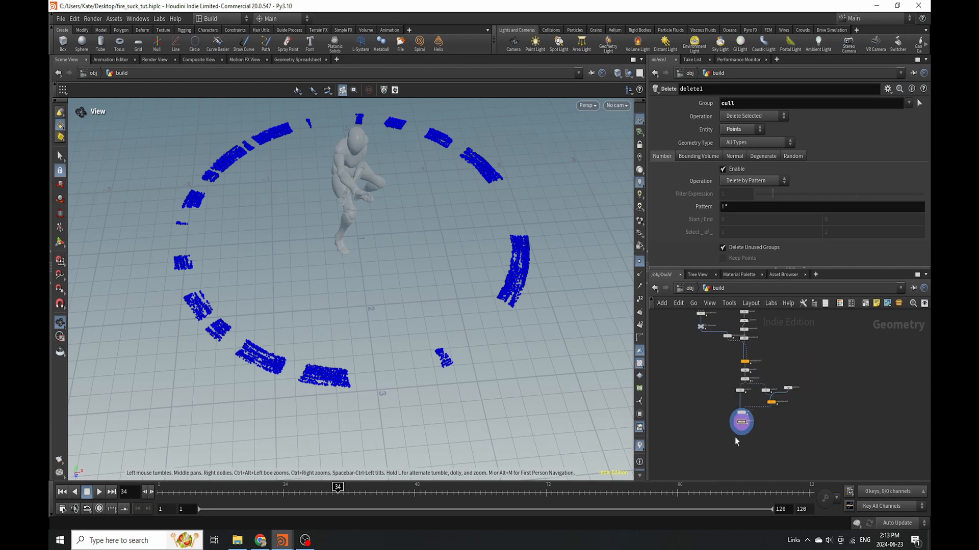
{"action": "scroll", "coordinate": [699, 328], "scroll_direction": "up", "scroll_amount": 3}
{"action": "scroll", "coordinate": [767, 349], "scroll_direction": "down", "scroll_amount": 5}
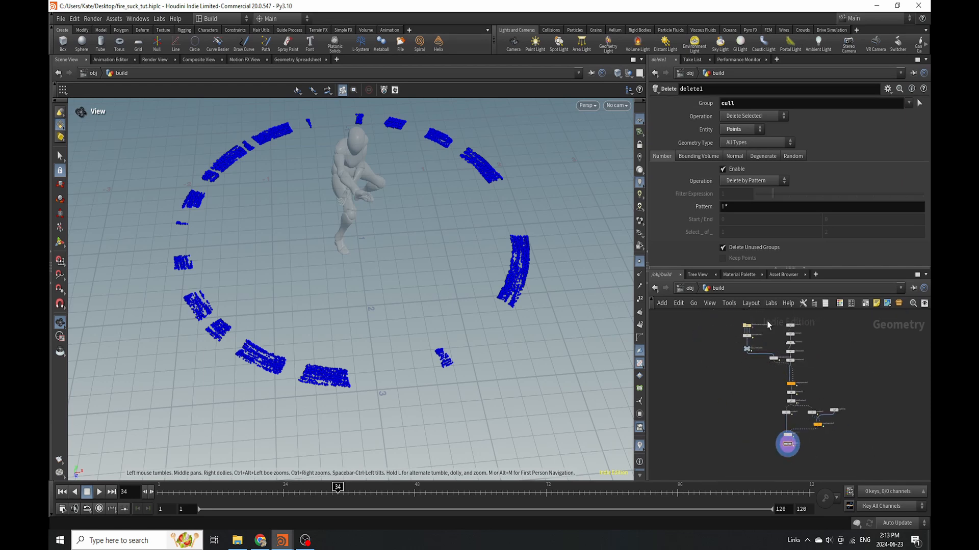
{"action": "scroll", "coordinate": [799, 449], "scroll_direction": "up", "scroll_amount": 5}
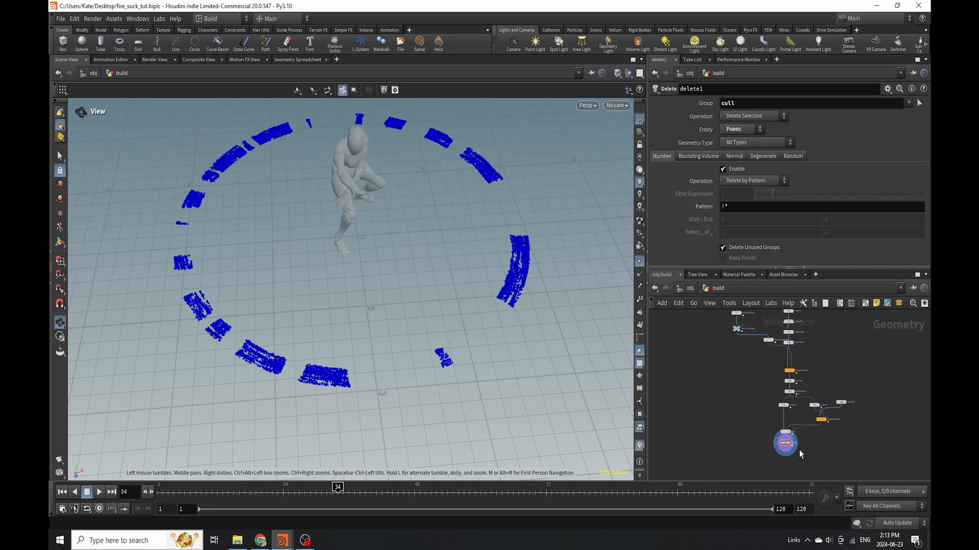
{"action": "key", "text": "Tab"}
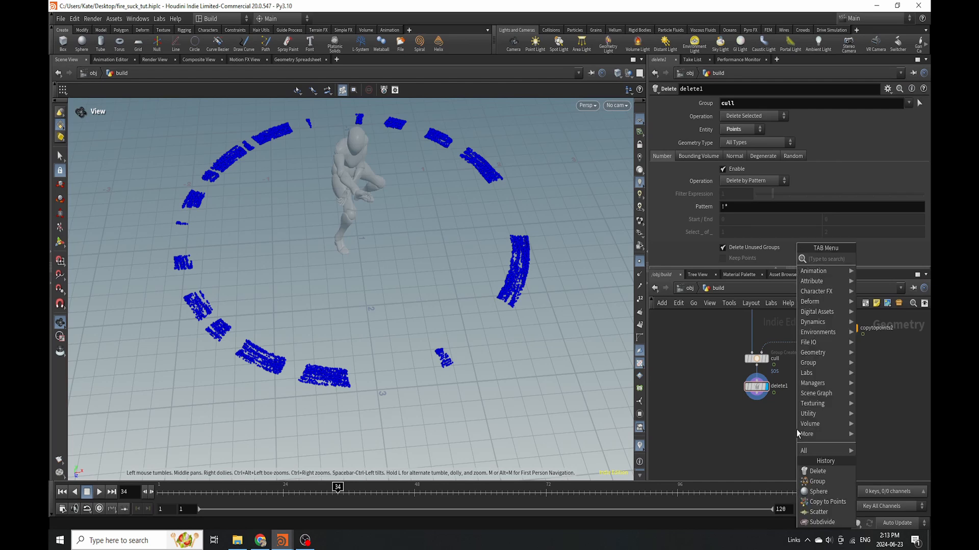
{"action": "type", "text": "billow"}
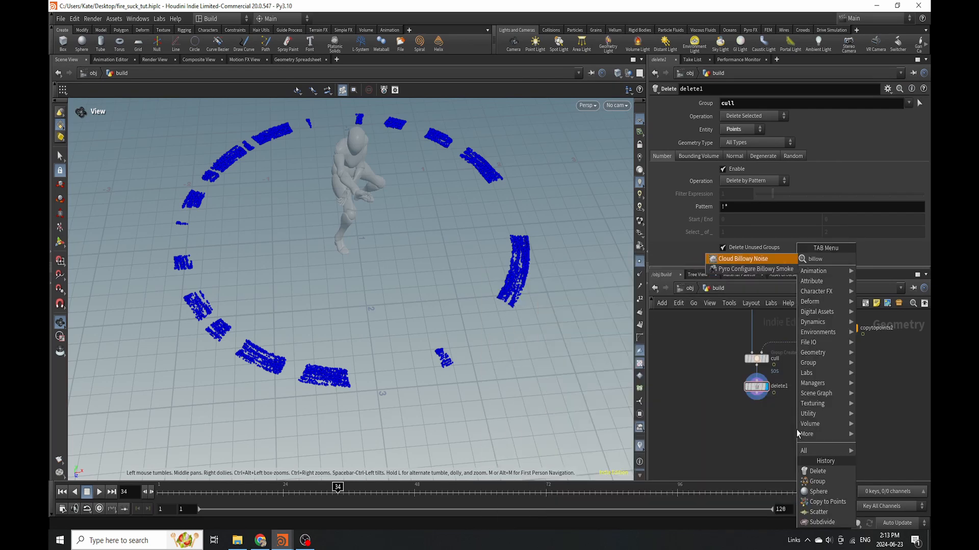
{"action": "left_click", "coordinate": [784, 260]}
{"action": "key", "text": "Escape"}
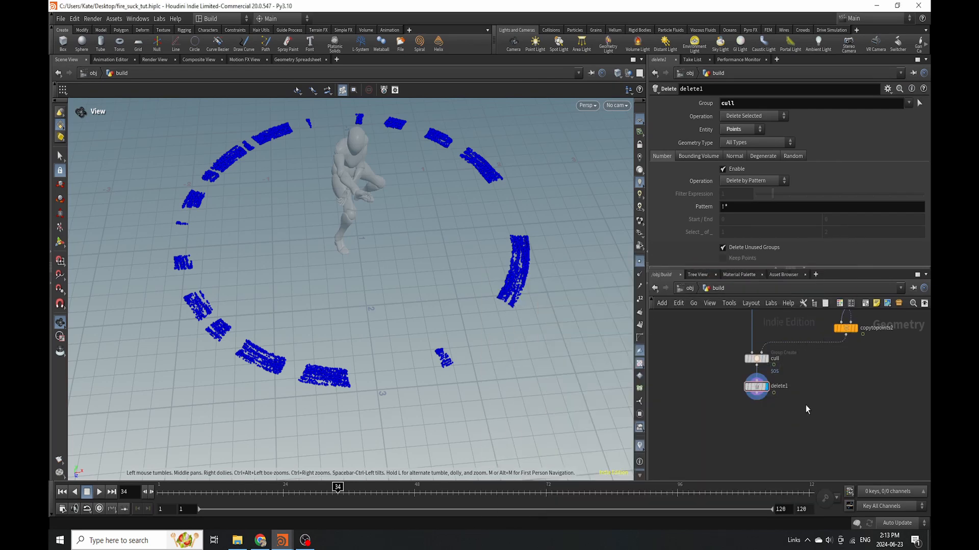
{"action": "key", "text": "Tab"}
{"action": "key", "text": "Escape"}
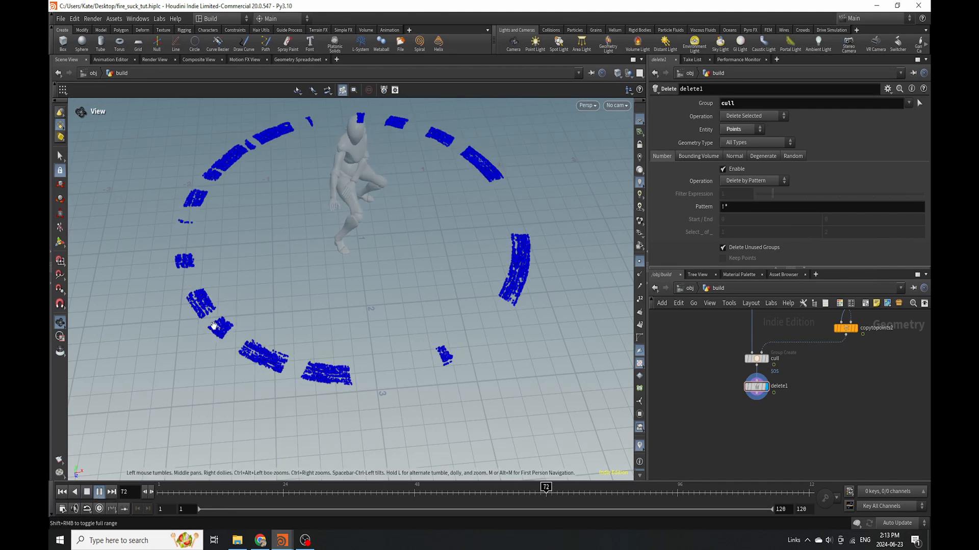
Set the pulse duration in attribnoise1's animation settings to 0.51 and play the timeline to check the ring
{"action": "scroll", "coordinate": [785, 415], "scroll_direction": "down", "scroll_amount": 5}
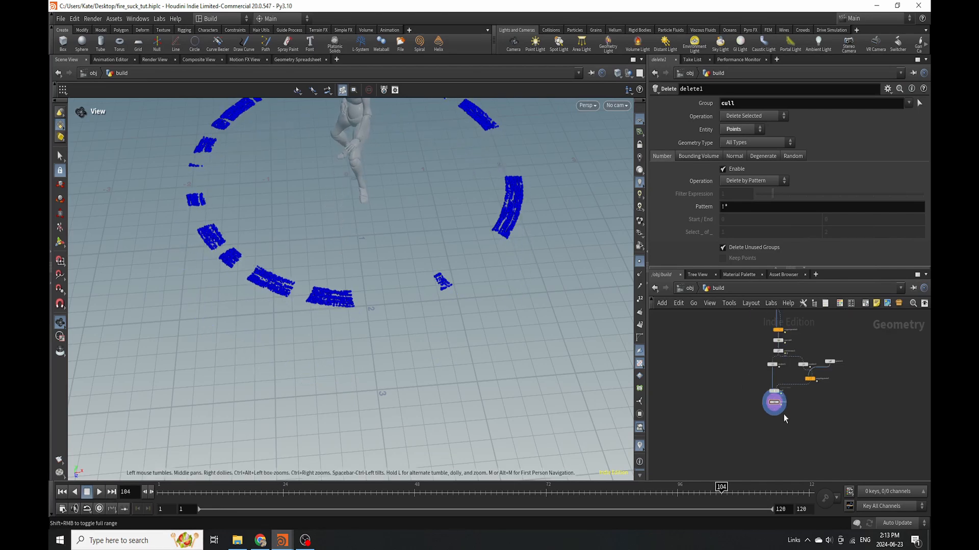
{"action": "scroll", "coordinate": [796, 365], "scroll_direction": "up", "scroll_amount": 6}
{"action": "left_click", "coordinate": [746, 326]}
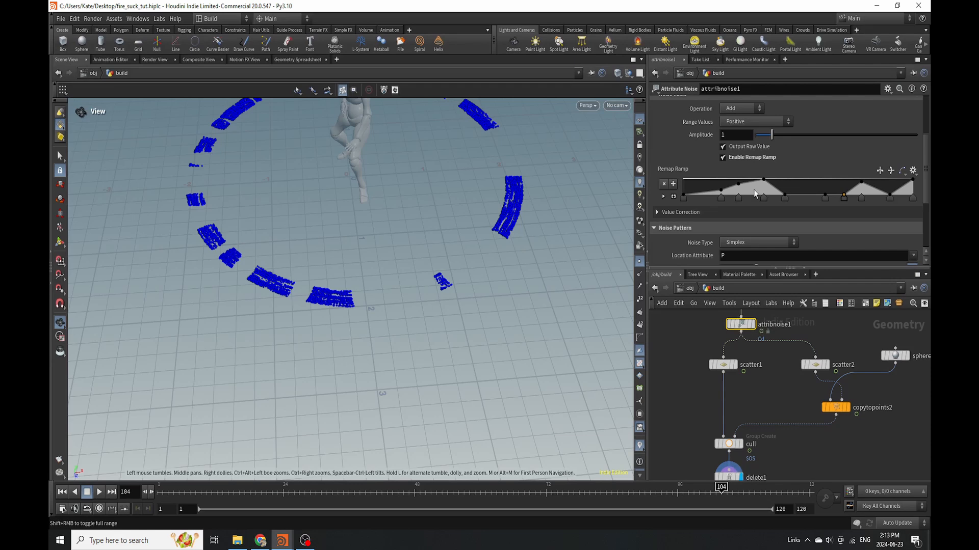
{"action": "scroll", "coordinate": [732, 221], "scroll_direction": "down", "scroll_amount": 4}
{"action": "left_click", "coordinate": [680, 218]}
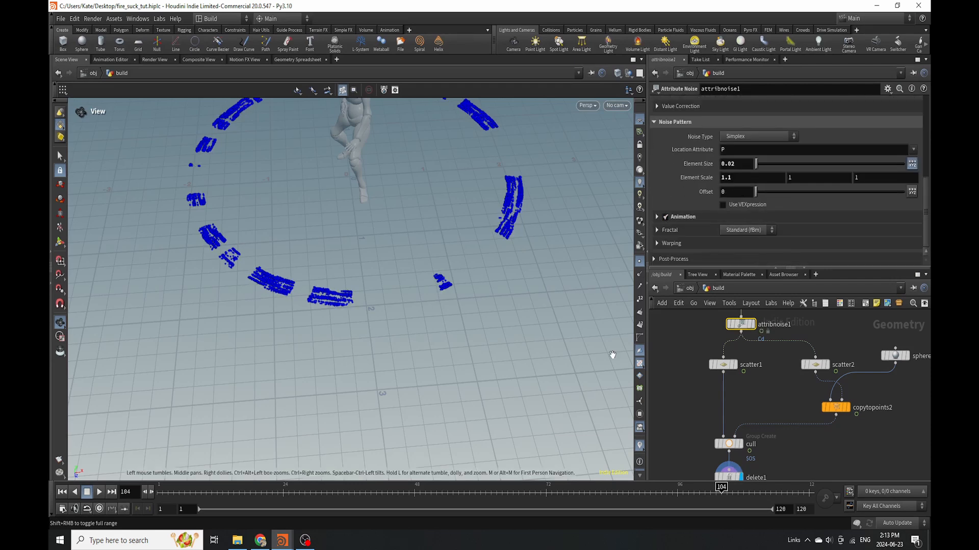
{"action": "left_click", "coordinate": [657, 217]}
{"action": "left_click_drag", "start_coordinate": [770, 232], "coordinate": [764, 231]}
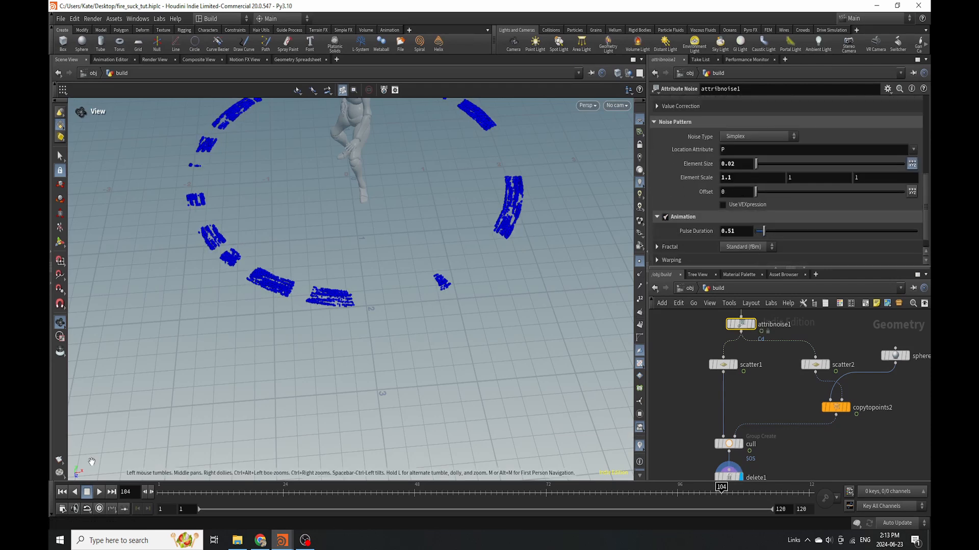
{"action": "left_click", "coordinate": [99, 492]}
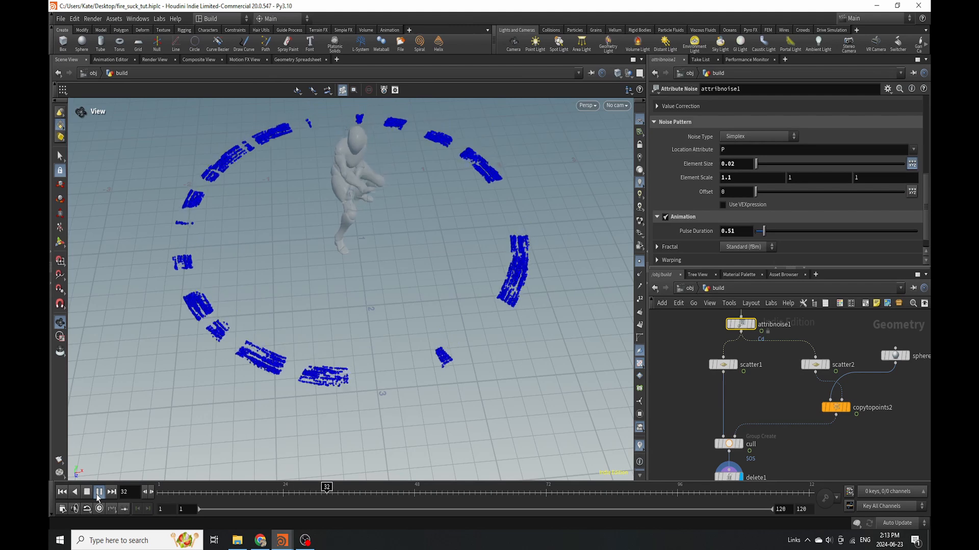
{"action": "left_click", "coordinate": [98, 492]}
Add the Pyro Configure Billowy Smoke setup to the network beside the Delete node
{"action": "key", "text": "Tab"}
{"action": "type", "text": "bi"}
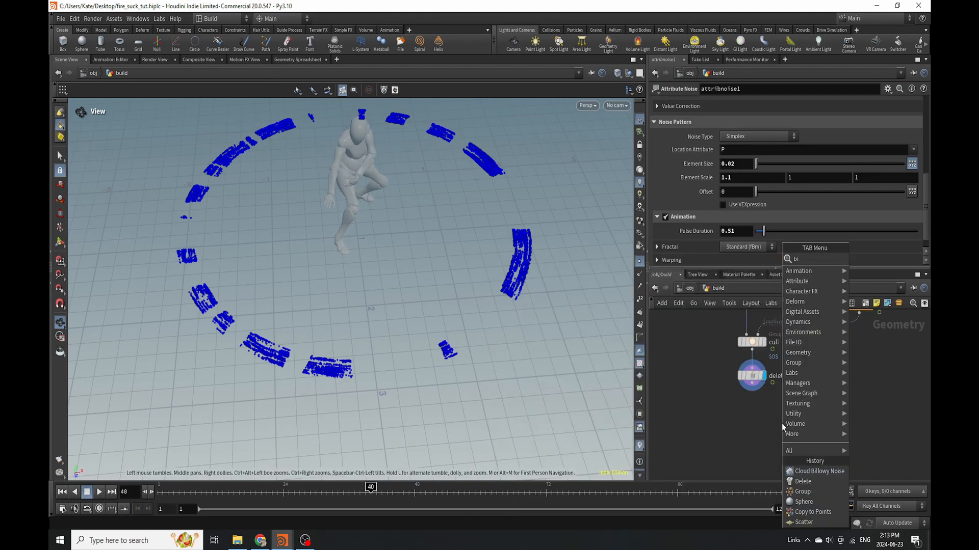
{"action": "type", "text": "llow sm"}
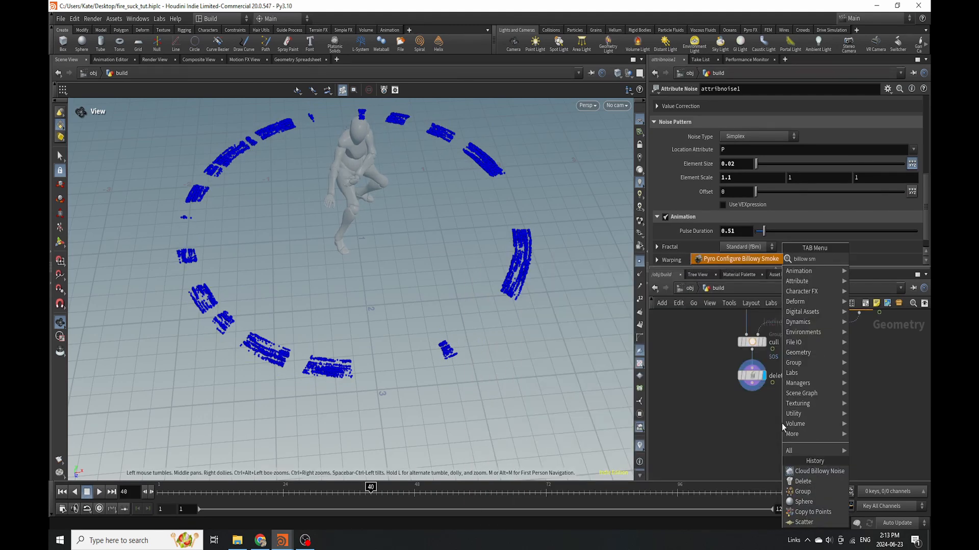
{"action": "left_click", "coordinate": [753, 260]}
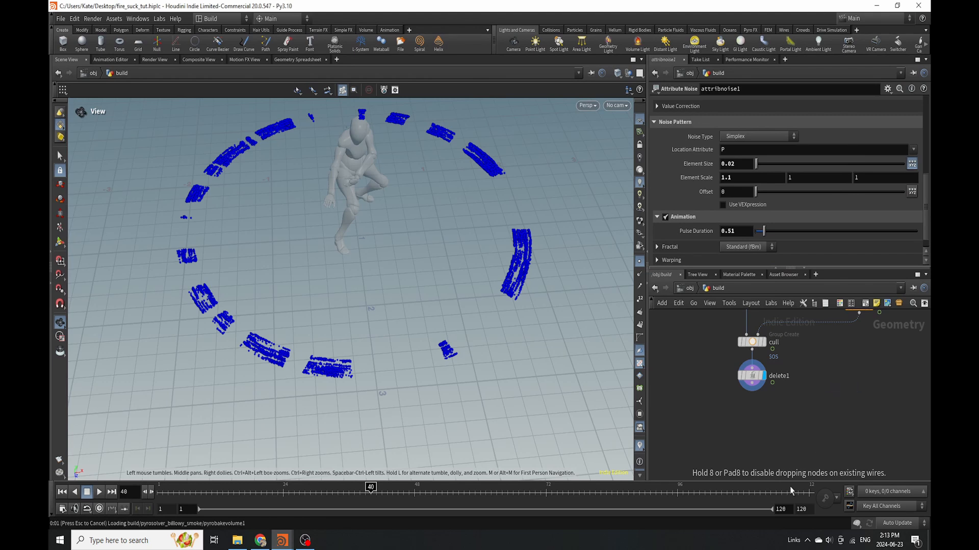
{"action": "left_click", "coordinate": [812, 381]}
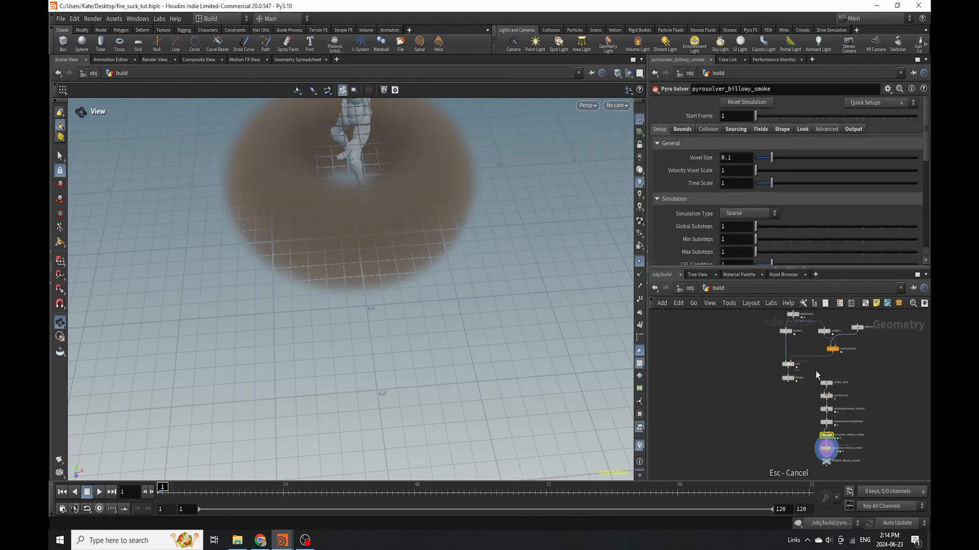
Delete the smoke_base torus from the billowy smoke setup
{"action": "scroll", "coordinate": [830, 394], "scroll_direction": "up", "scroll_amount": 2}
{"action": "left_click", "coordinate": [825, 380]}
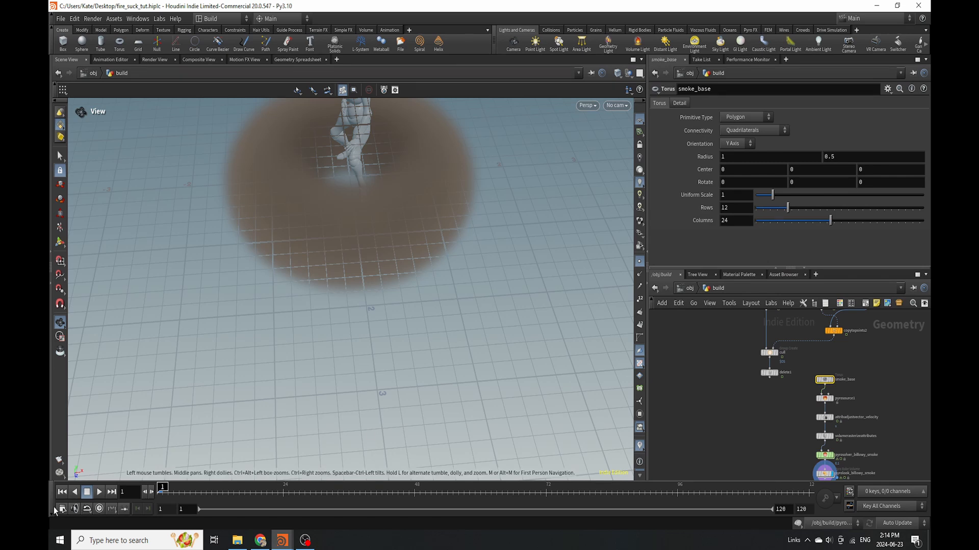
{"action": "key", "text": "Delete"}
Move the remaining pyro nodes beneath delete1 and connect delete1's output to the first input of pyrosource1
{"action": "left_click_drag", "start_coordinate": [803, 384], "coordinate": [831, 478]}
{"action": "left_click_drag", "start_coordinate": [823, 398], "coordinate": [771, 397]}
{"action": "left_click", "coordinate": [822, 386]}
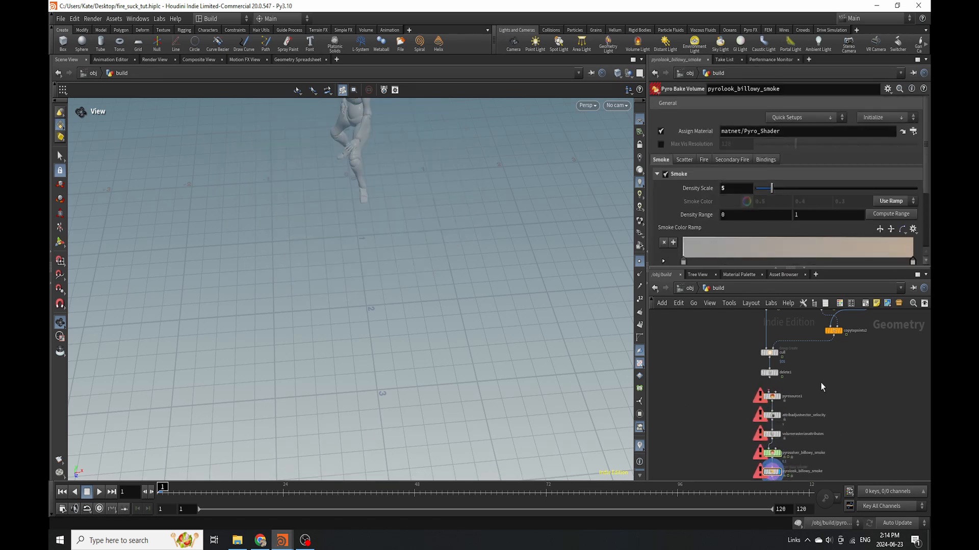
{"action": "scroll", "coordinate": [778, 406], "scroll_direction": "up", "scroll_amount": 3}
{"action": "left_click_drag", "start_coordinate": [760, 349], "coordinate": [758, 380]}
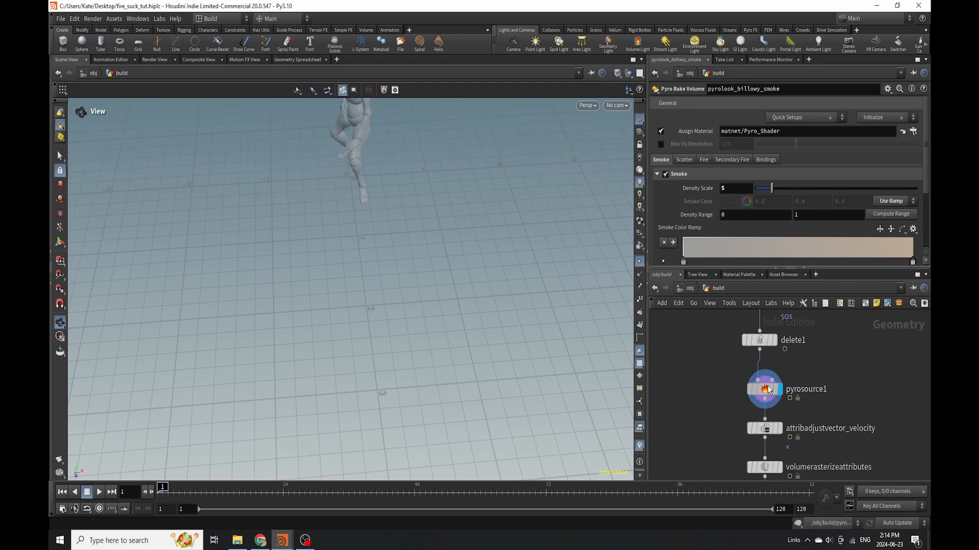
Set the mode of pyrosource1 to Keep Input
{"action": "left_click", "coordinate": [765, 389]}
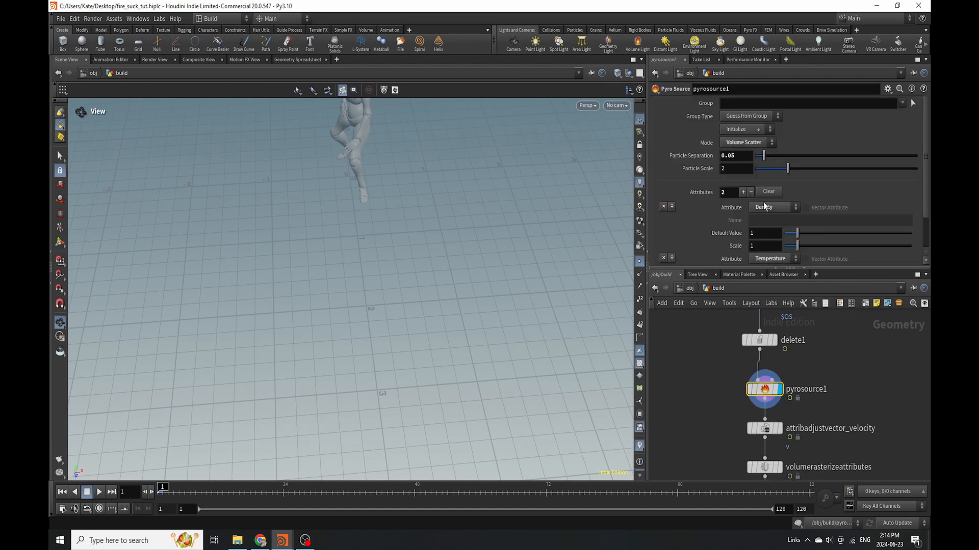
{"action": "left_click", "coordinate": [752, 142]}
{"action": "left_click", "coordinate": [742, 173]}
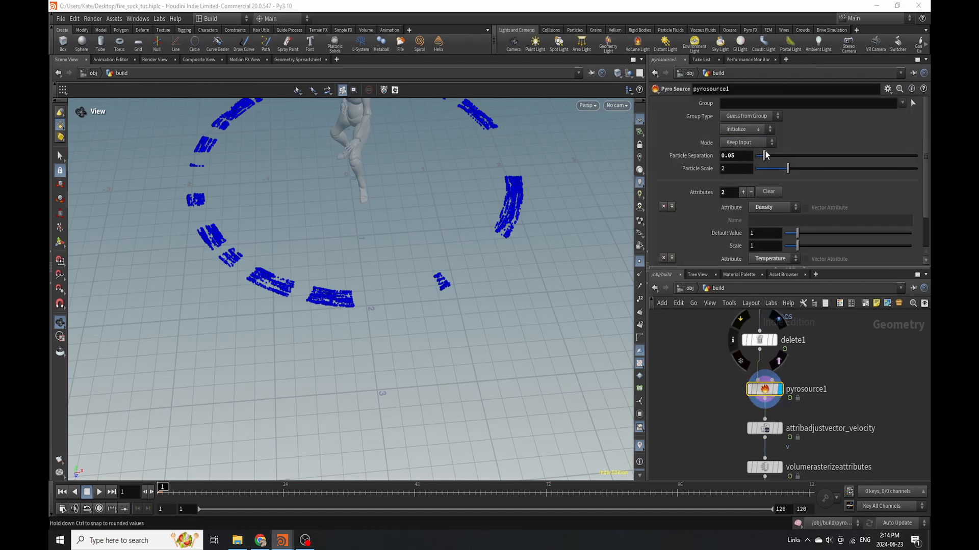
Add burn and fuel attributes to pyrosource1 using the Source Burn and Source Fuel presets, and review its attribute list
{"action": "scroll", "coordinate": [716, 356], "scroll_direction": "down", "scroll_amount": 3}
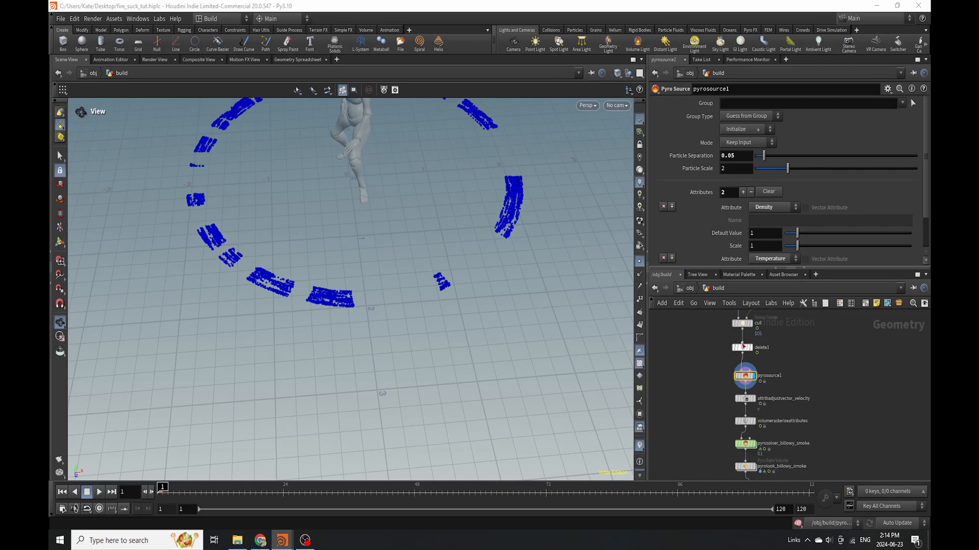
{"action": "scroll", "coordinate": [742, 328], "scroll_direction": "up", "scroll_amount": 4}
{"action": "scroll", "coordinate": [769, 194], "scroll_direction": "down", "scroll_amount": 2}
{"action": "scroll", "coordinate": [734, 189], "scroll_direction": "up", "scroll_amount": 2}
{"action": "left_click", "coordinate": [747, 130]}
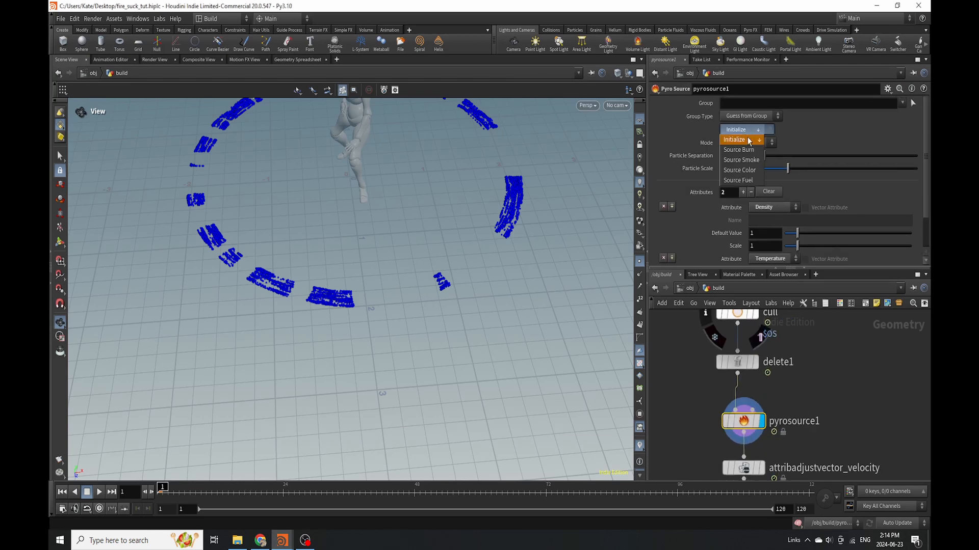
{"action": "left_click", "coordinate": [745, 149]}
{"action": "left_click", "coordinate": [743, 133]}
{"action": "left_click", "coordinate": [741, 180]}
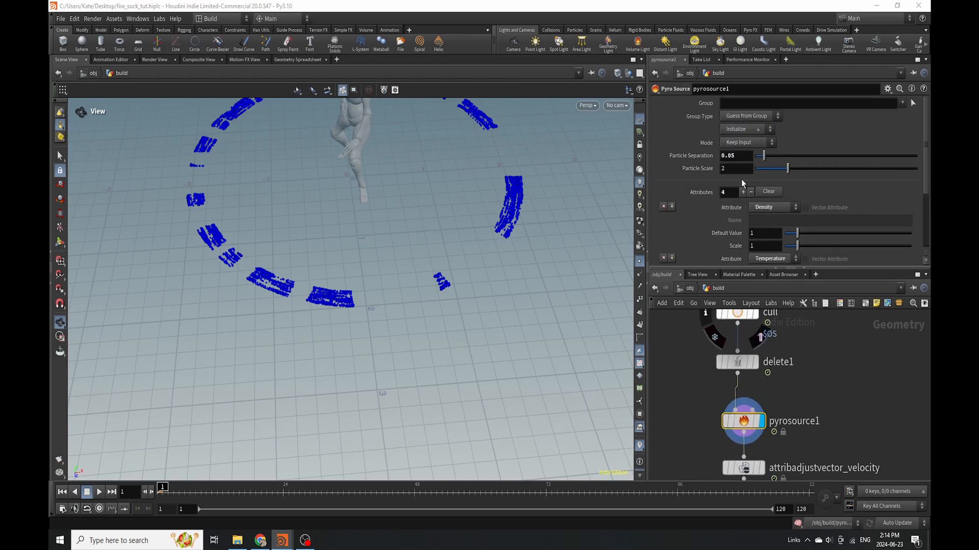
{"action": "scroll", "coordinate": [764, 178], "scroll_direction": "down", "scroll_amount": 1}
{"action": "scroll", "coordinate": [778, 176], "scroll_direction": "down", "scroll_amount": 3}
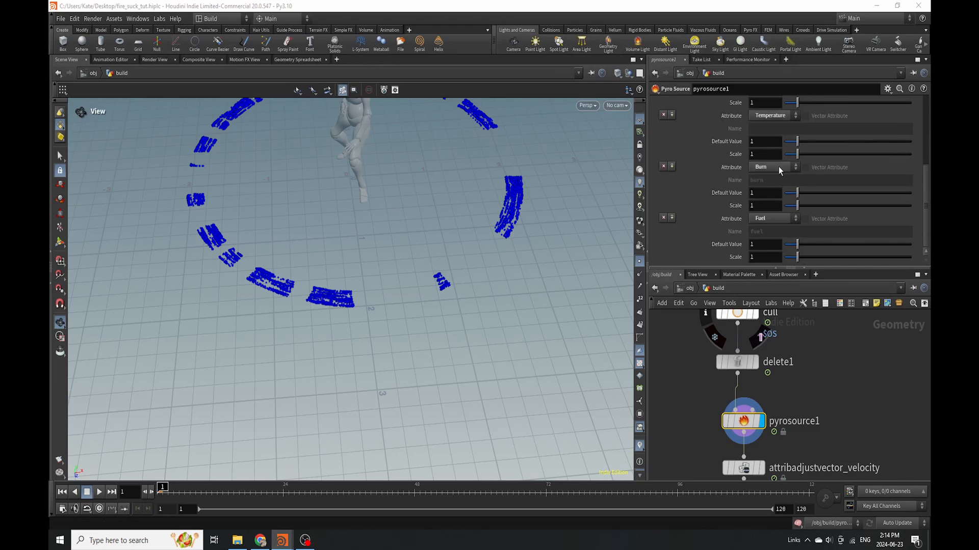
{"action": "scroll", "coordinate": [737, 218], "scroll_direction": "up", "scroll_amount": 2}
{"action": "scroll", "coordinate": [748, 218], "scroll_direction": "up", "scroll_amount": 1}
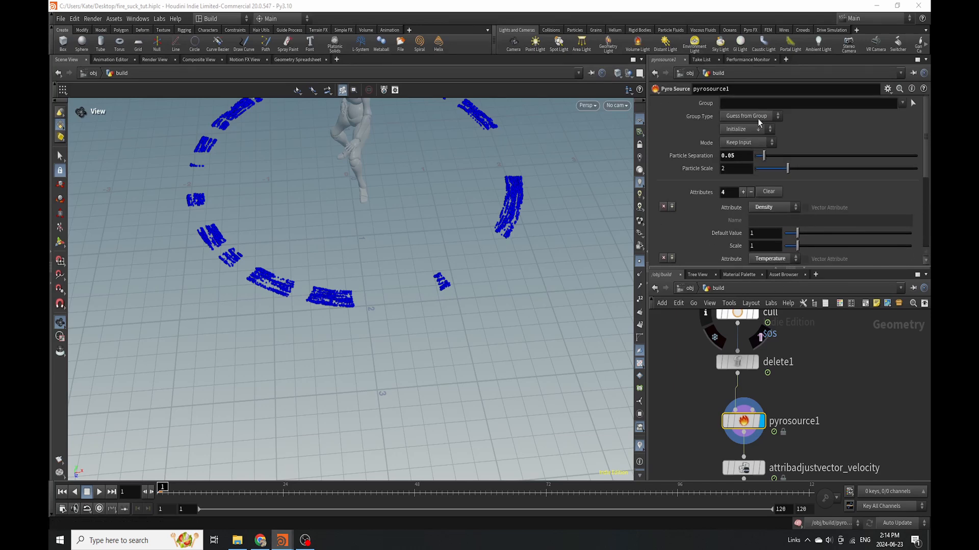
Add a fifth attribute to pyrosource1 and set it to Velocity
{"action": "left_click", "coordinate": [753, 130]}
{"action": "left_click", "coordinate": [791, 135]}
{"action": "left_click", "coordinate": [743, 192]}
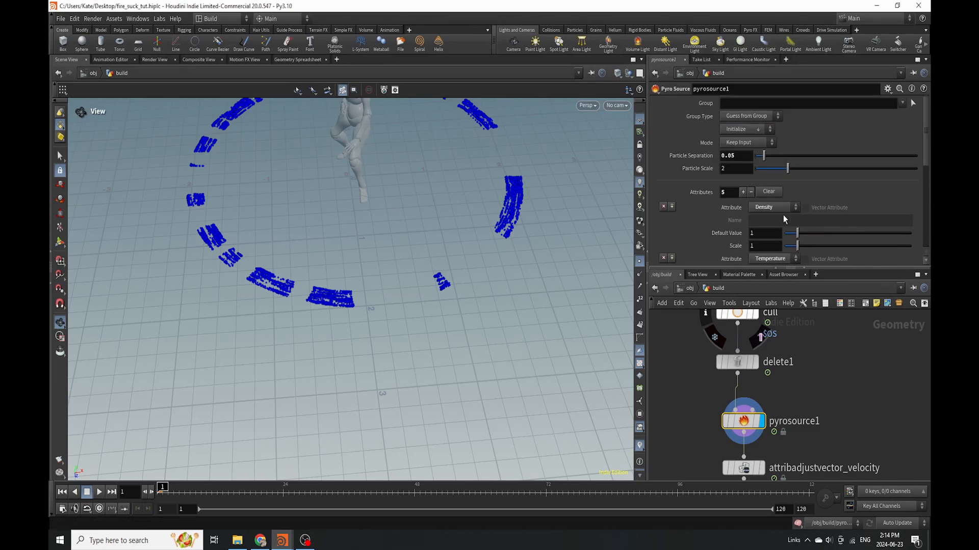
{"action": "scroll", "coordinate": [783, 215], "scroll_direction": "down", "scroll_amount": 4}
{"action": "left_click", "coordinate": [781, 225]}
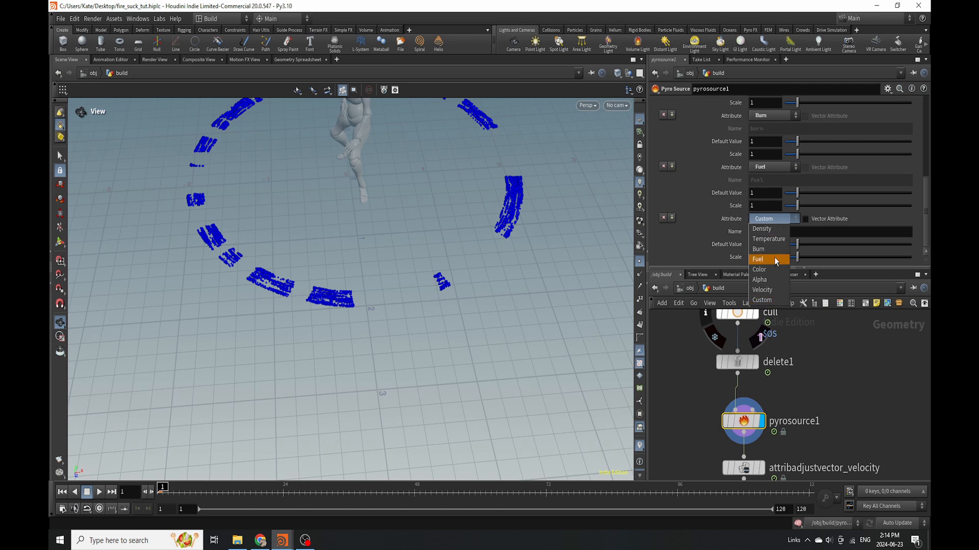
{"action": "left_click", "coordinate": [769, 292]}
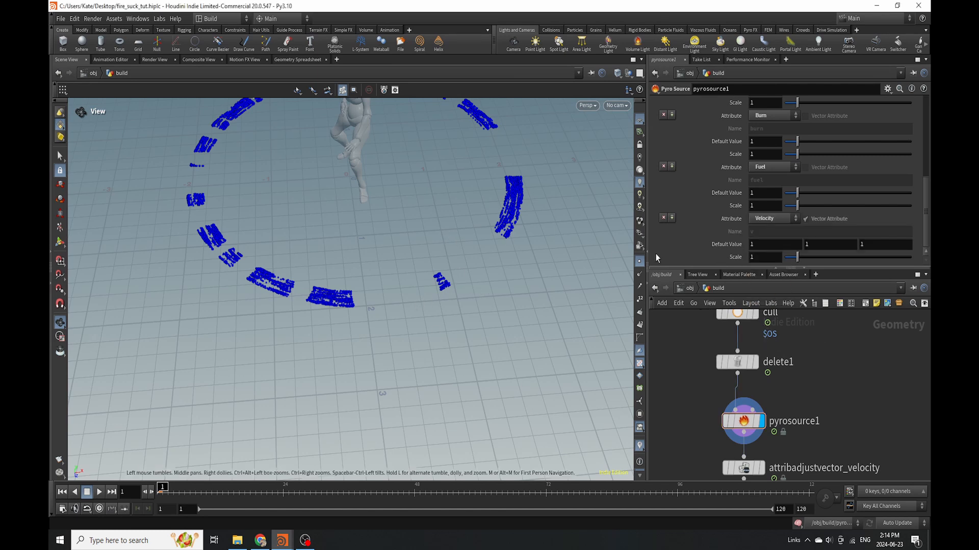
Shift the pyro nodes down and insert a Point Velocity node between delete1 and pyrosource1
{"action": "left_click_drag", "start_coordinate": [535, 286], "coordinate": [442, 288]}
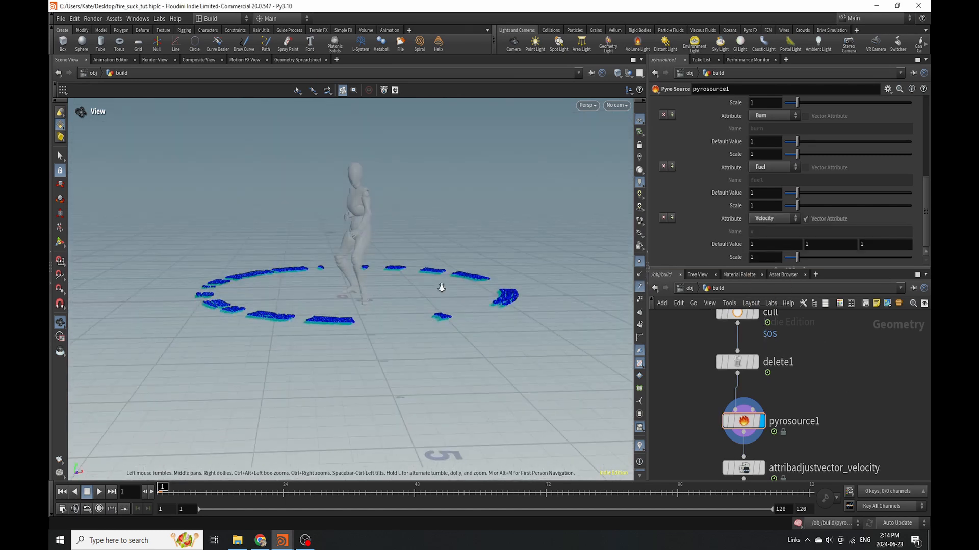
{"action": "scroll", "coordinate": [441, 288], "scroll_direction": "up", "scroll_amount": 3}
{"action": "left_click_drag", "start_coordinate": [533, 284], "coordinate": [520, 264]}
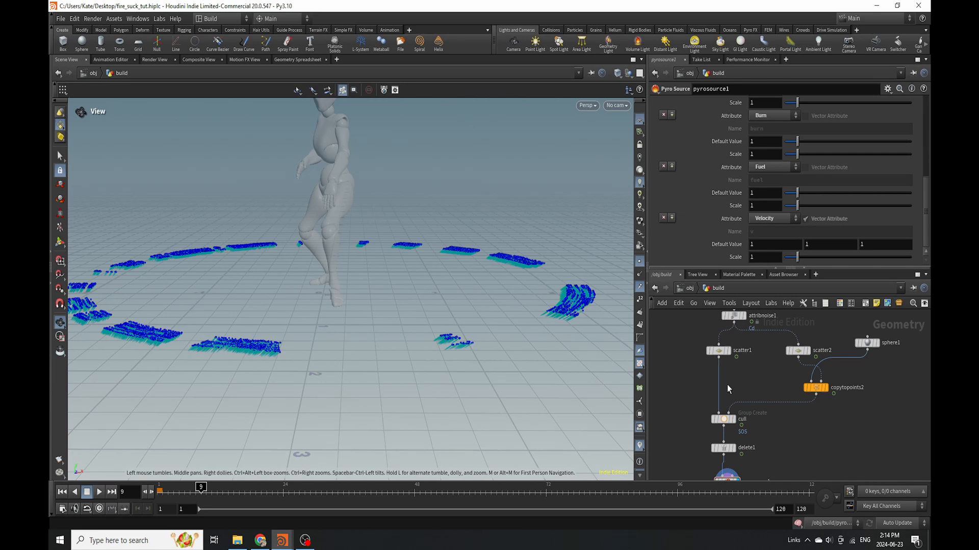
{"action": "scroll", "coordinate": [726, 383], "scroll_direction": "down", "scroll_amount": 6}
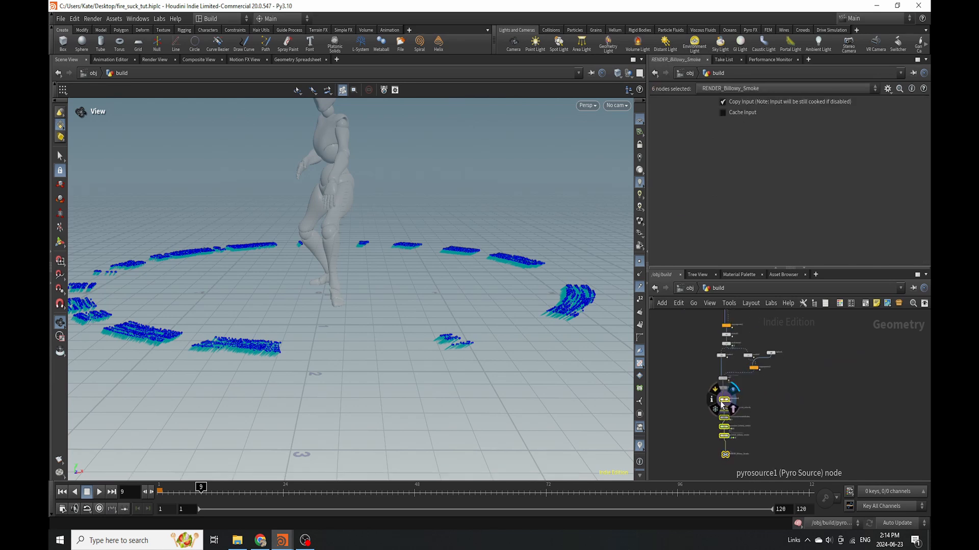
{"action": "left_click_drag", "start_coordinate": [724, 401], "coordinate": [725, 416]}
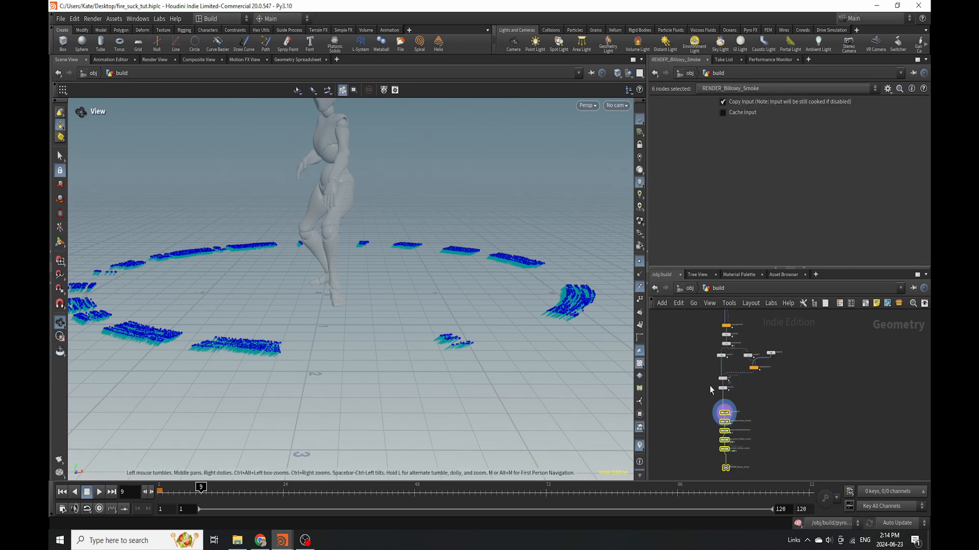
{"action": "scroll", "coordinate": [724, 381], "scroll_direction": "up", "scroll_amount": 3}
{"action": "key", "text": "Tab"}
{"action": "type", "text": "poi"}
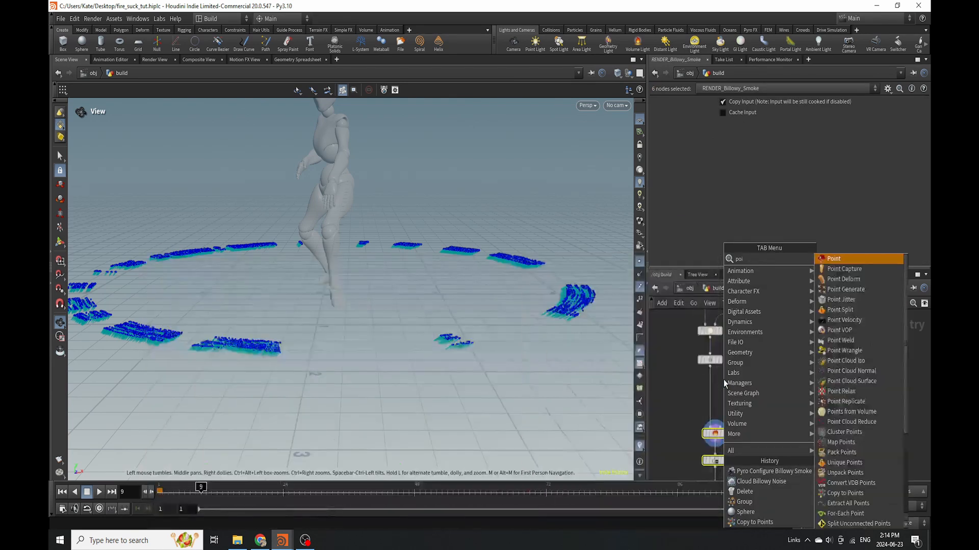
{"action": "left_click", "coordinate": [865, 321]}
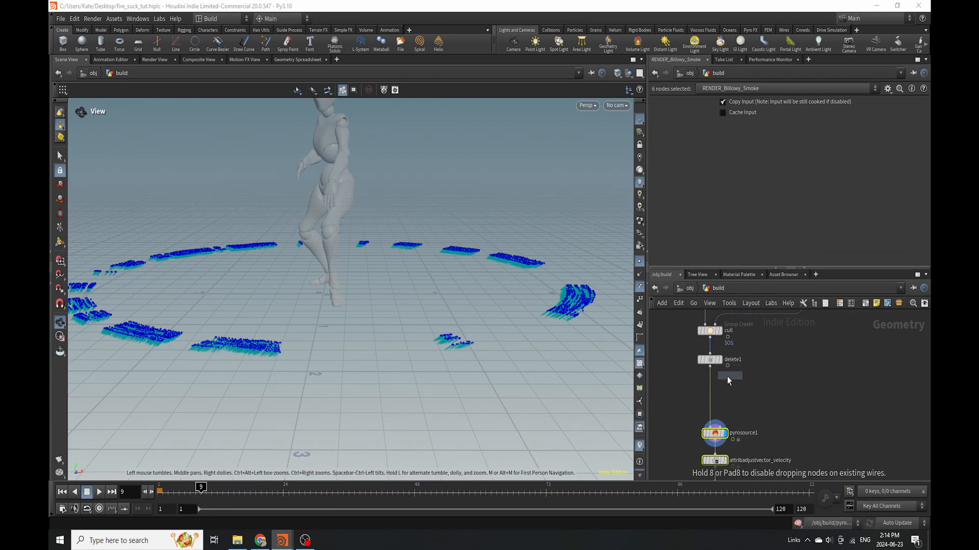
{"action": "left_click", "coordinate": [727, 379]}
Set pointvelocity1's initialization to Set to Value and edit the Y component of its default value
{"action": "left_click", "coordinate": [765, 154]}
{"action": "left_click", "coordinate": [760, 177]}
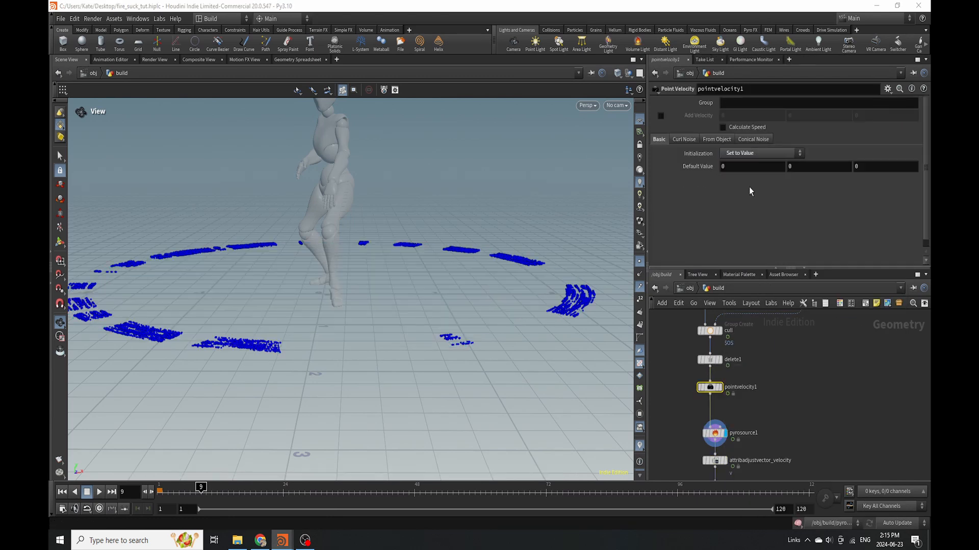
{"action": "double_click", "coordinate": [799, 166]}
Add curl noise to pointvelocity1 with scale 1.45 and swirl size 0.43, previewing the trails during playback
{"action": "left_click", "coordinate": [689, 140]}
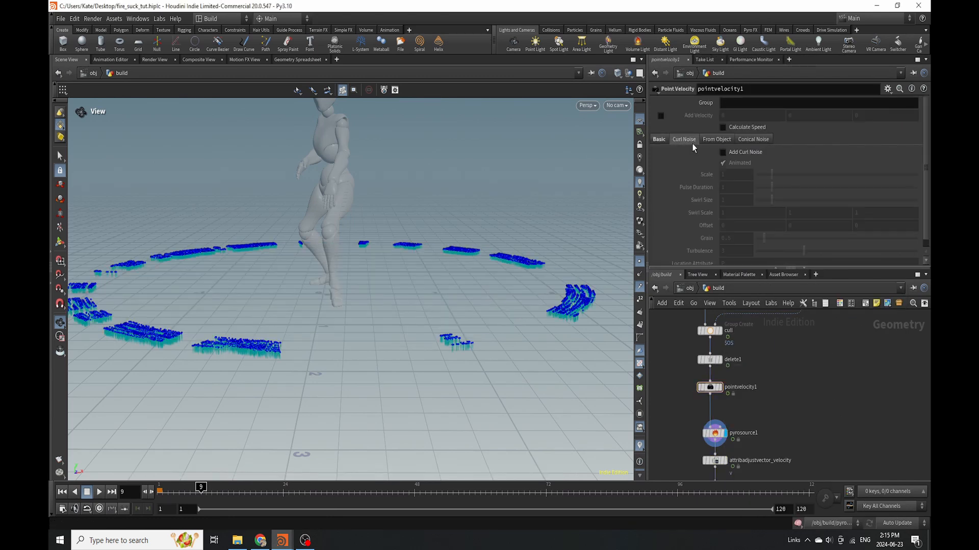
{"action": "left_click", "coordinate": [722, 153]}
{"action": "left_click", "coordinate": [99, 492]}
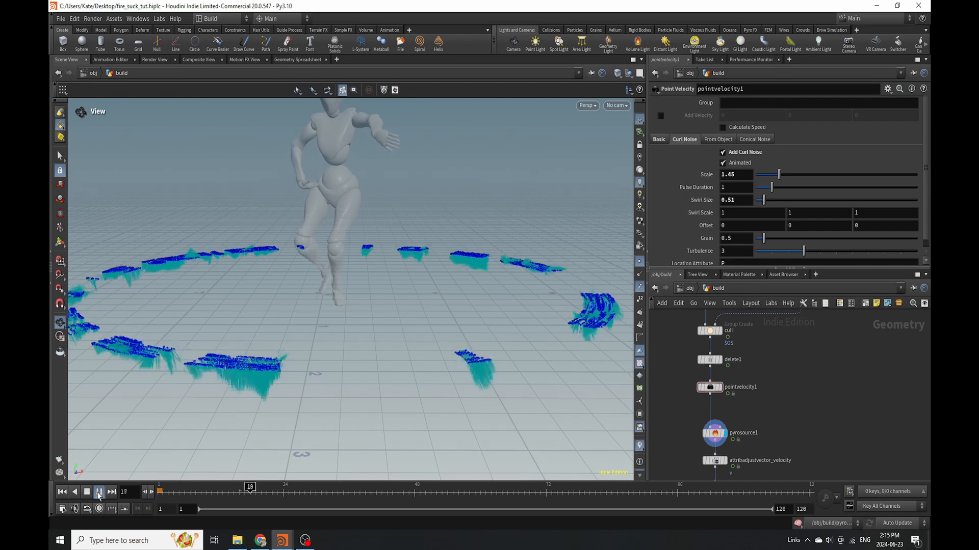
{"action": "left_click", "coordinate": [99, 493]}
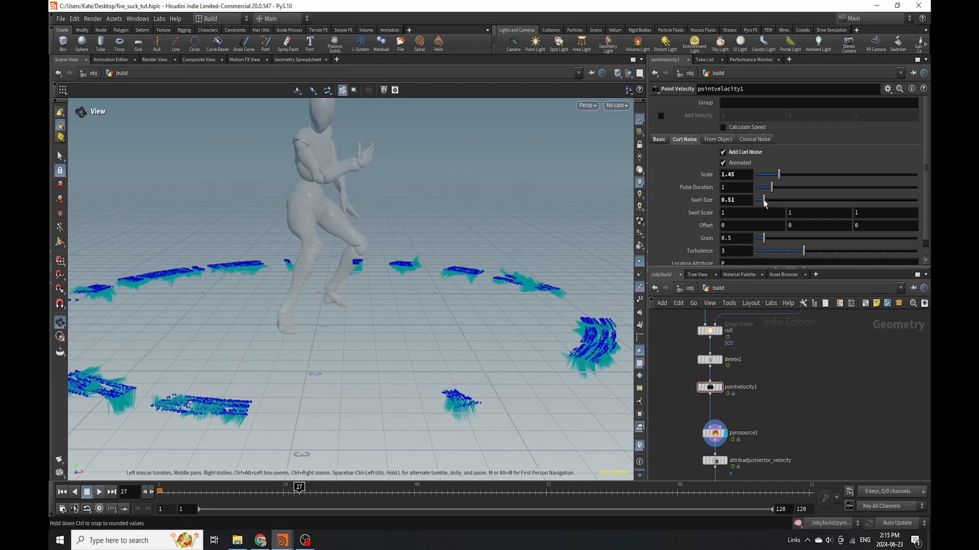
{"action": "left_click_drag", "start_coordinate": [763, 200], "coordinate": [763, 201]}
Delete the attribadjustvector_velocity node between pyrosource1 and volumerasterizeattributes
{"action": "middle_click_drag", "start_coordinate": [848, 378], "coordinate": [862, 311]}
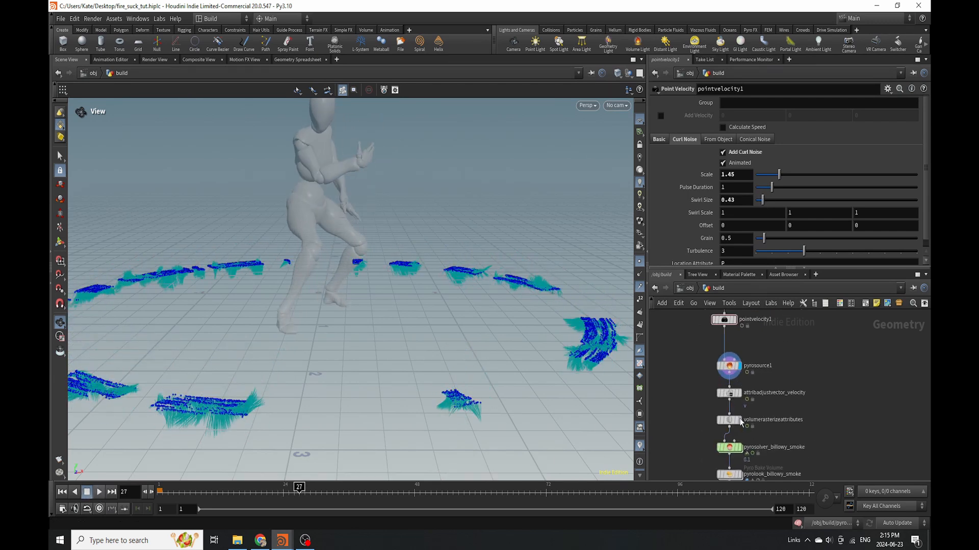
{"action": "scroll", "coordinate": [752, 367], "scroll_direction": "up", "scroll_amount": 4}
{"action": "left_click_drag", "start_coordinate": [673, 424], "coordinate": [780, 400]}
{"action": "key", "text": "Delete"}
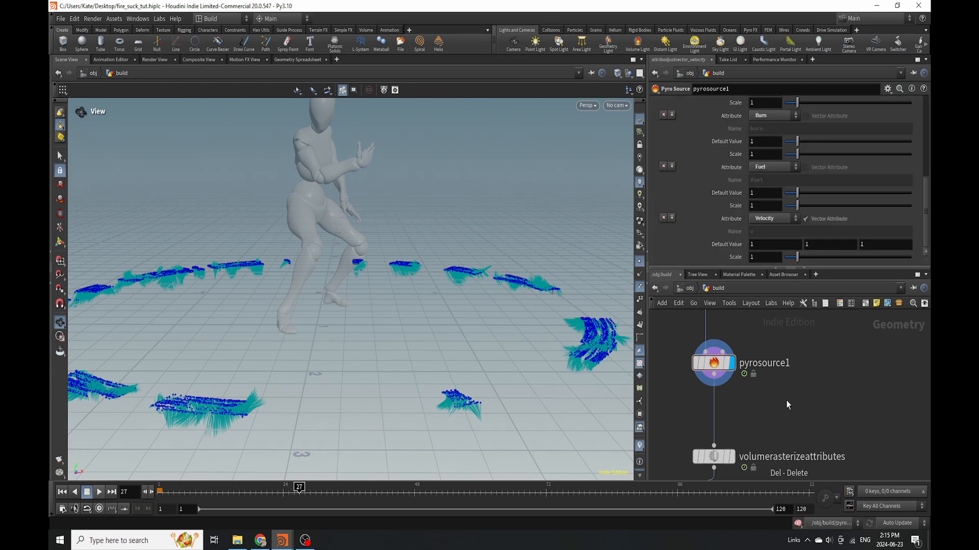
Tidy pyrosource1 and volumerasterizeattributes closer beneath pointvelocity1 and display volumerasterizeattributes in the viewport
{"action": "scroll", "coordinate": [786, 399], "scroll_direction": "down", "scroll_amount": 2}
{"action": "middle_click_drag", "start_coordinate": [786, 400], "coordinate": [802, 416]}
{"action": "left_click_drag", "start_coordinate": [742, 386], "coordinate": [736, 356]}
{"action": "left_click_drag", "start_coordinate": [747, 464], "coordinate": [741, 396]}
{"action": "left_click", "coordinate": [751, 395]}
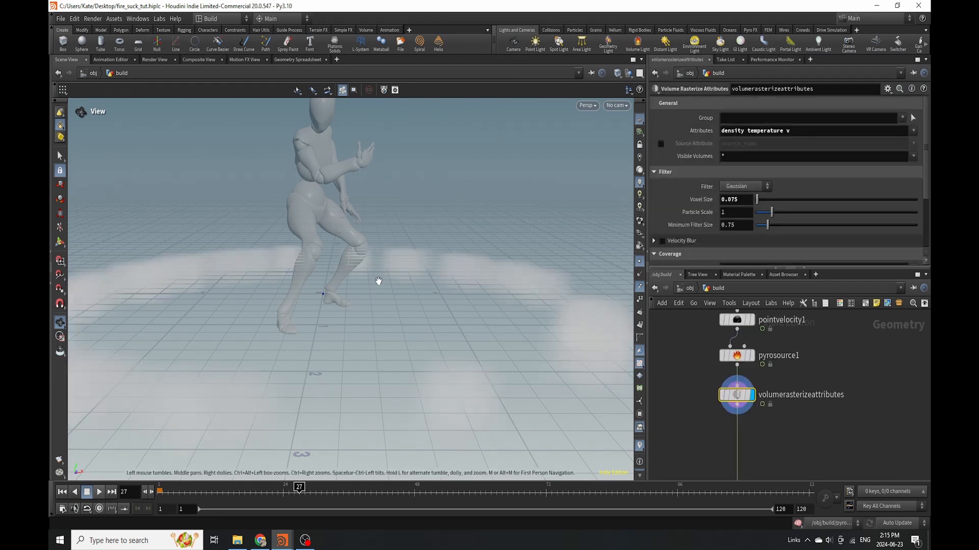
Change the viewport background color scheme to Dark
{"action": "key", "text": "d"}
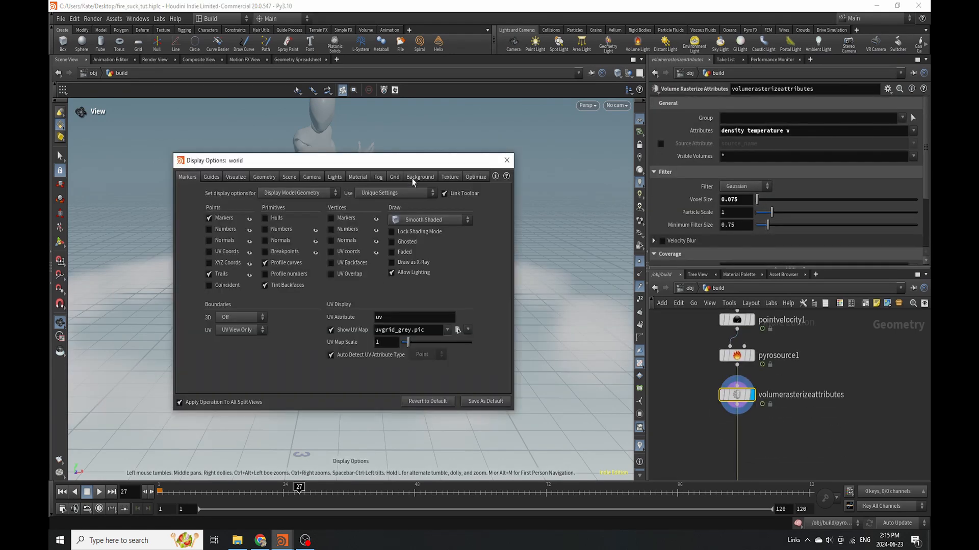
{"action": "left_click", "coordinate": [417, 177]}
{"action": "left_click", "coordinate": [255, 194]}
{"action": "left_click", "coordinate": [252, 207]}
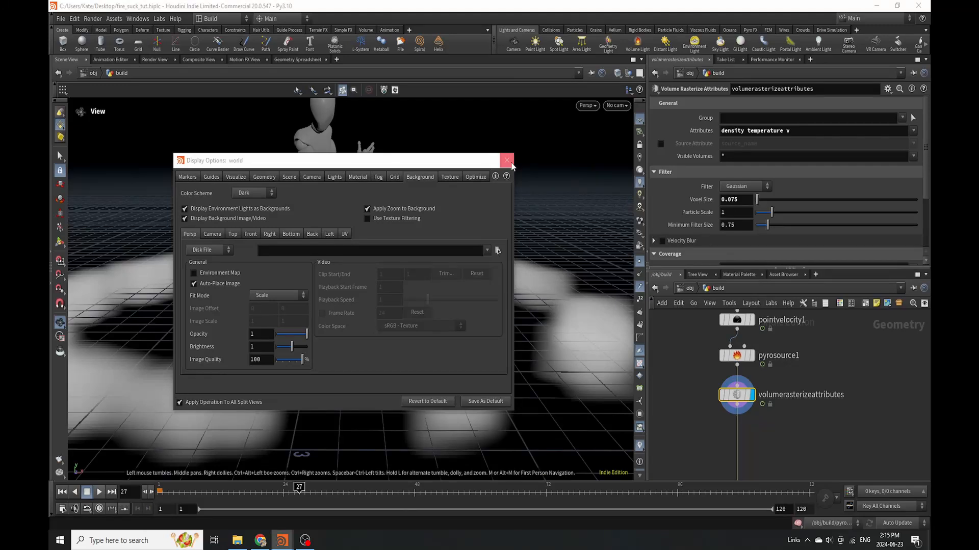
{"action": "left_click", "coordinate": [507, 160]}
Set volumerasterizeattributes to voxel size 0.01 and particle scale 0.1, with velocity blur enabled
{"action": "scroll", "coordinate": [472, 267], "scroll_direction": "down", "scroll_amount": 4}
{"action": "left_click_drag", "start_coordinate": [306, 285], "coordinate": [450, 303]}
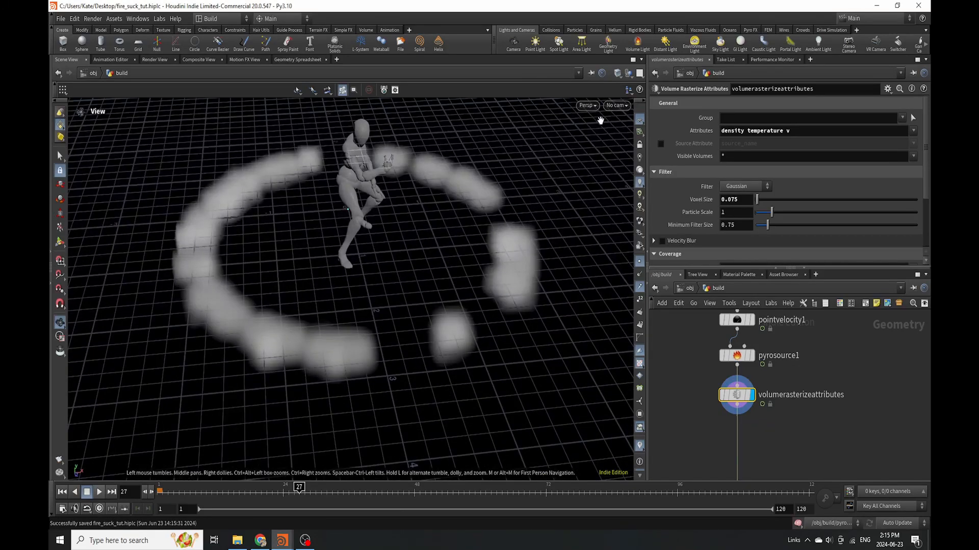
{"action": "left_click_drag", "start_coordinate": [771, 212], "coordinate": [759, 212]}
{"action": "left_click", "coordinate": [742, 201]}
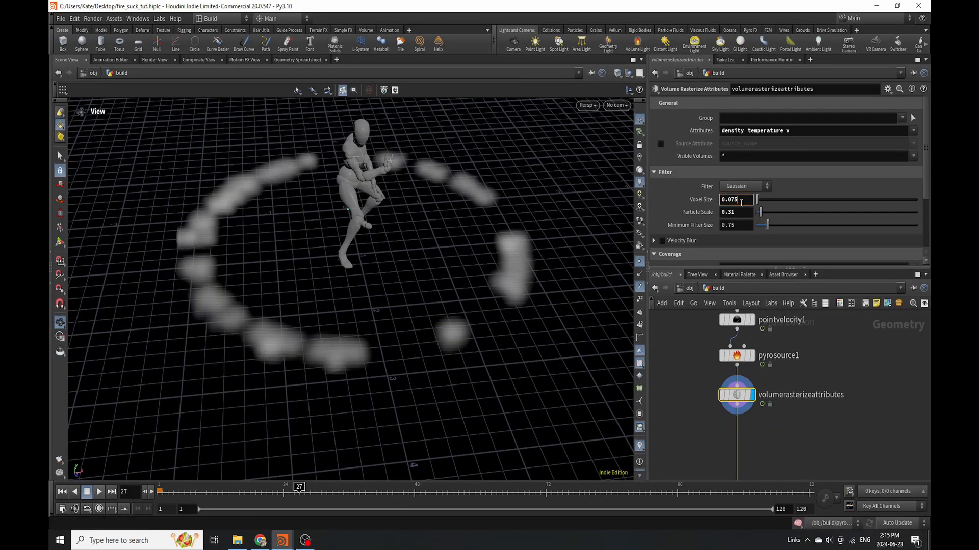
{"action": "key", "text": "BackSpace"}
{"action": "key", "text": "BackSpace"}
{"action": "type", "text": "2"}
{"action": "key", "text": "Return"}
{"action": "left_click", "coordinate": [664, 241]}
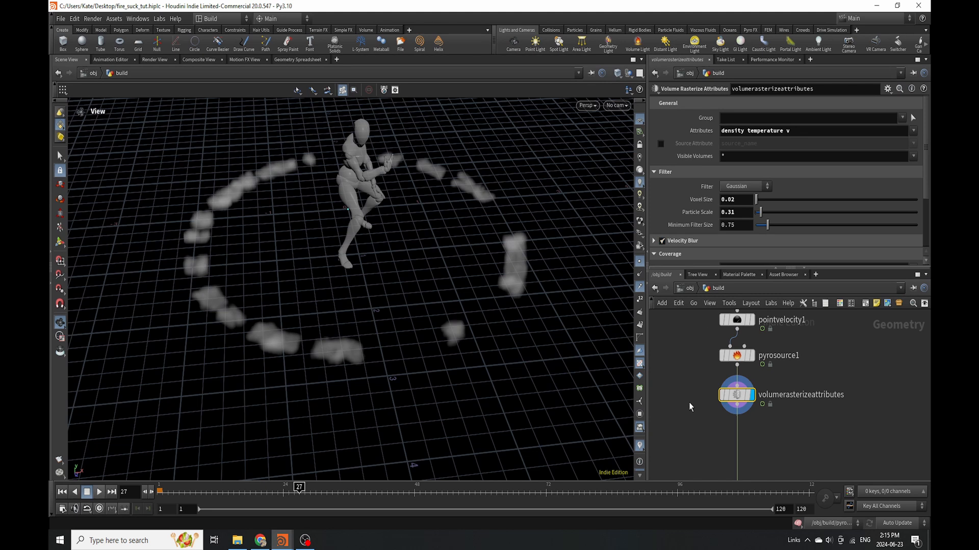
{"action": "type", "text": "1"}
{"action": "key", "text": "Return"}
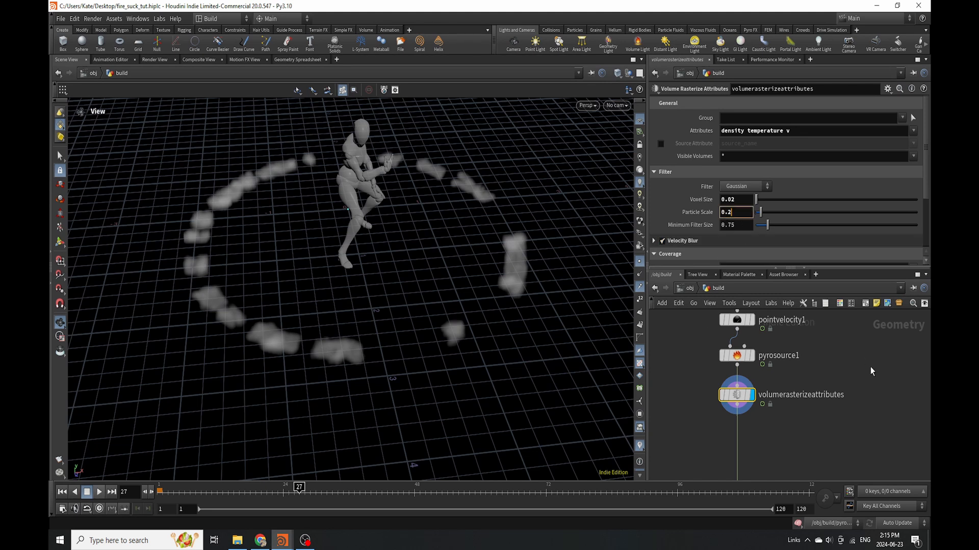
Add burn and fuel to the attributes rasterized by volumerasterizeattributes
{"action": "left_click", "coordinate": [913, 131]}
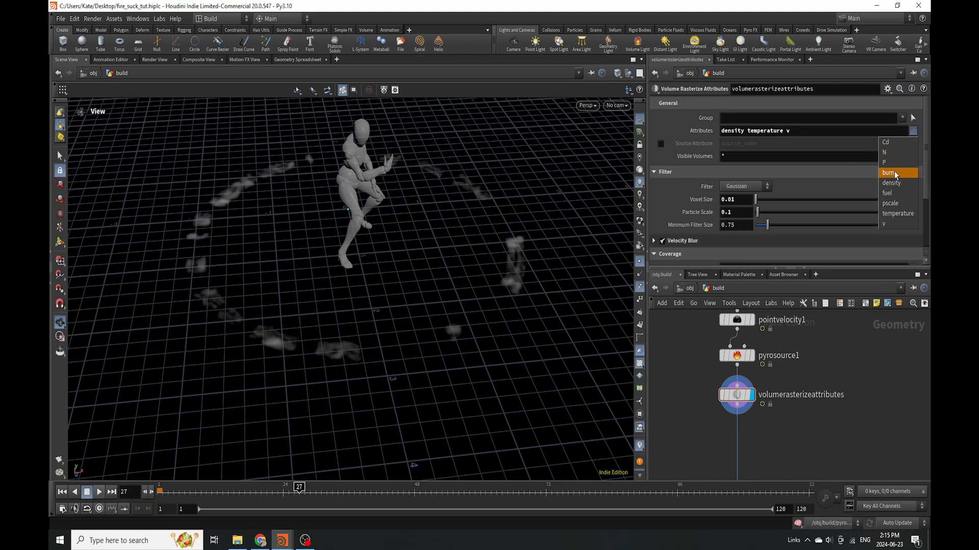
{"action": "left_click", "coordinate": [891, 173]}
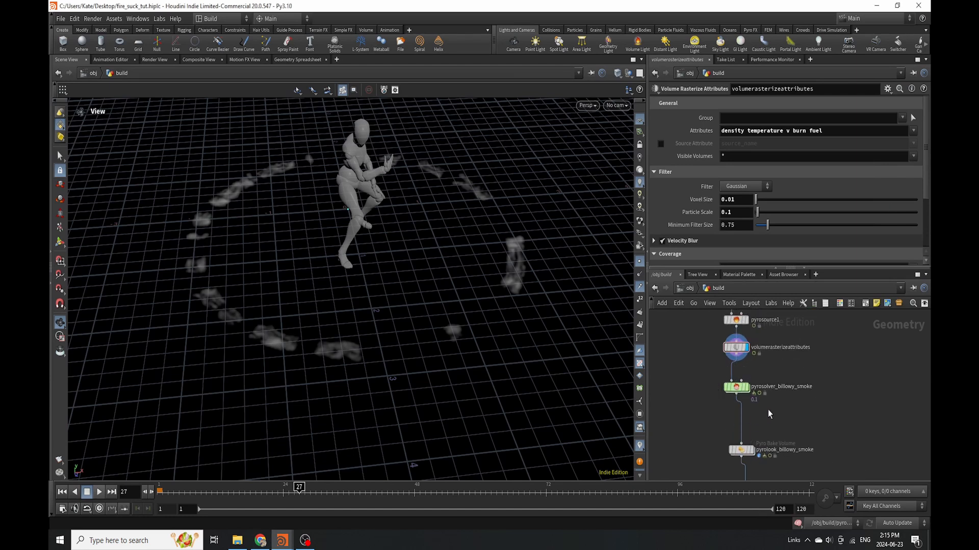
Insert a File Cache node between volumerasterizeattributes and the pyro solver and name it circle_emitter
{"action": "left_click_drag", "start_coordinate": [738, 391], "coordinate": [735, 421]}
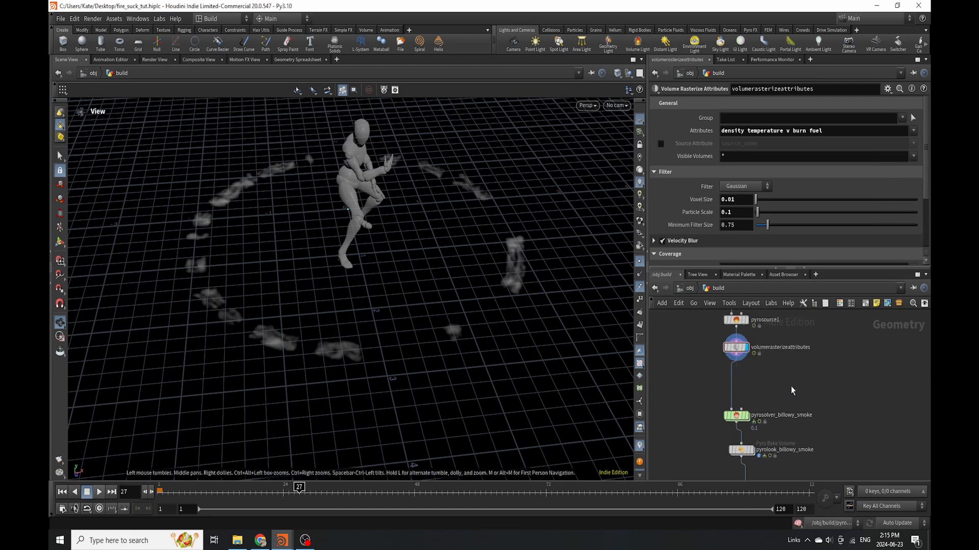
{"action": "key", "text": "Tab"}
{"action": "type", "text": "file"}
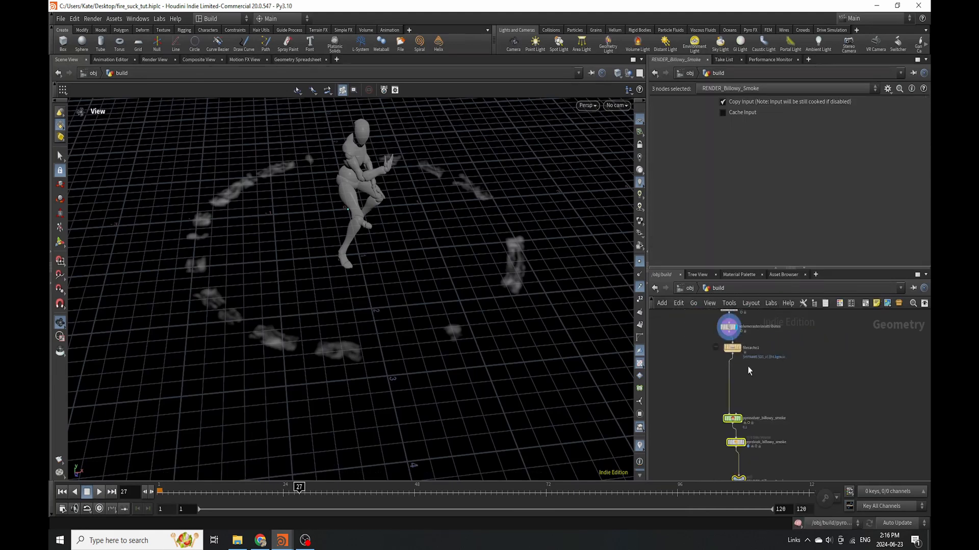
{"action": "scroll", "coordinate": [748, 366], "scroll_direction": "up", "scroll_amount": 5}
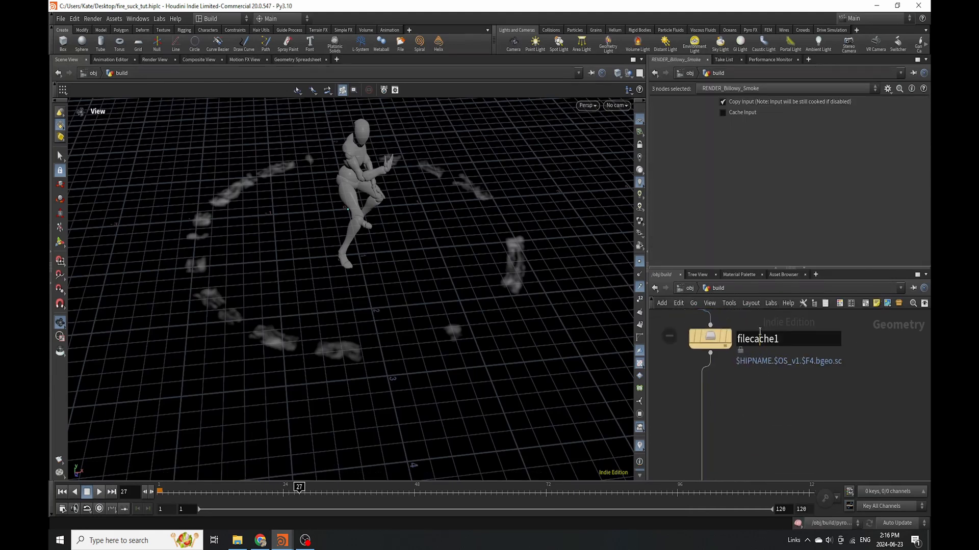
{"action": "left_click", "coordinate": [711, 343]}
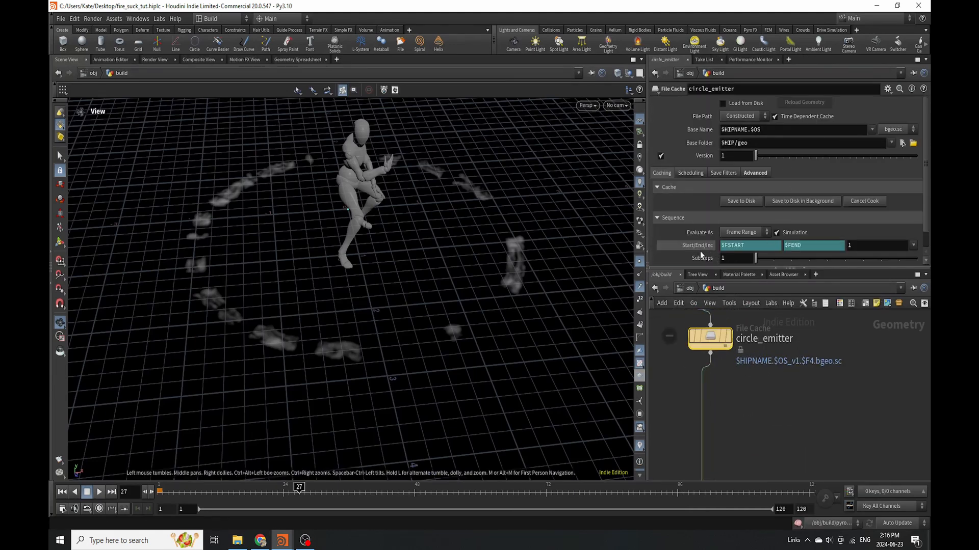
Set circle_emitter's start frame to $FSTART-25 and cache it to disk in the background, saving the scene first
{"action": "left_click", "coordinate": [758, 245]}
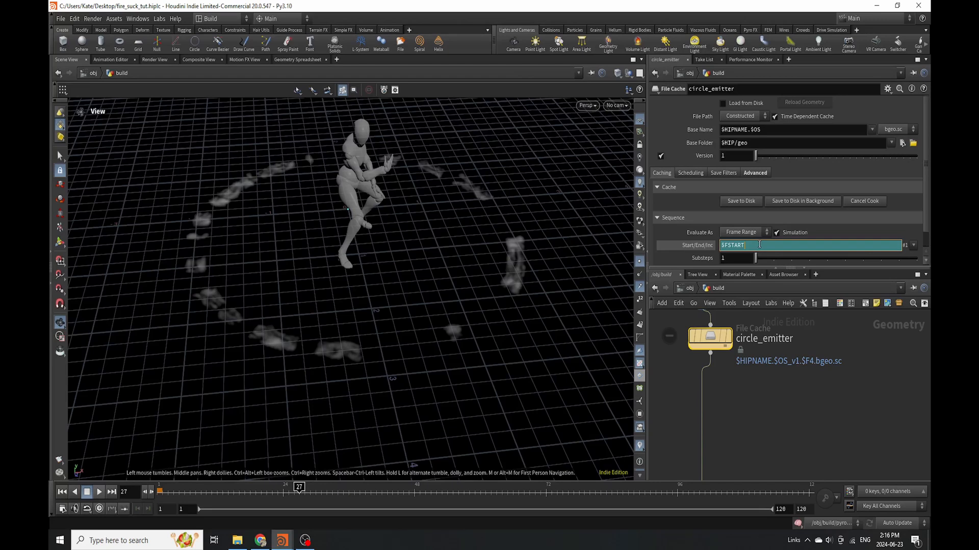
{"action": "key", "text": "Return"}
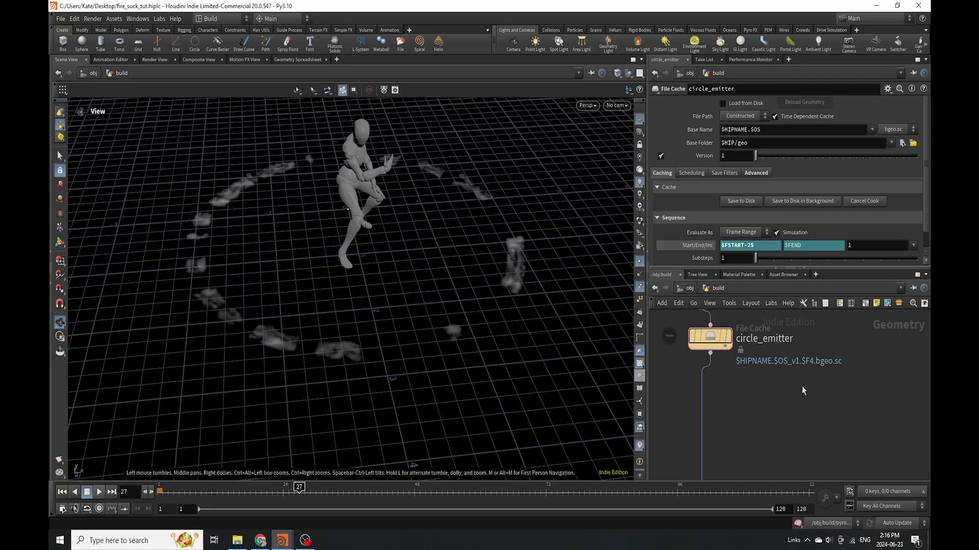
{"action": "left_click", "coordinate": [825, 200]}
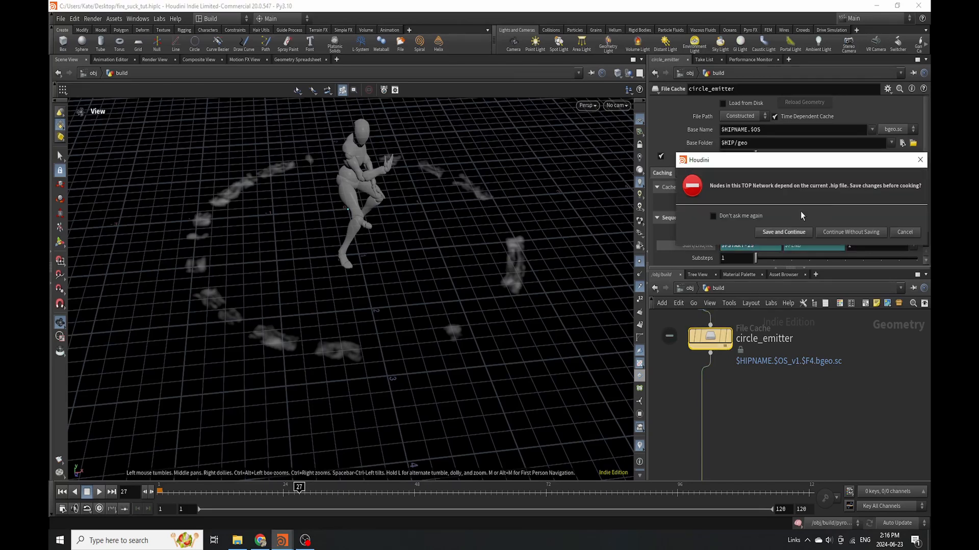
{"action": "left_click", "coordinate": [785, 233]}
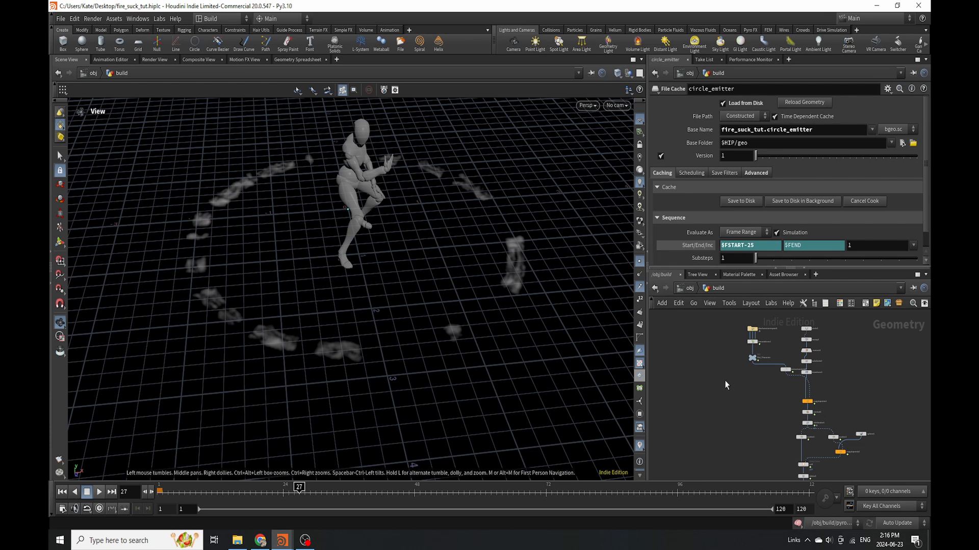
Insert a Point Velocity node between bonedeform1 and Out_Character, computing velocity from deformation
{"action": "scroll", "coordinate": [735, 386], "scroll_direction": "up", "scroll_amount": 4}
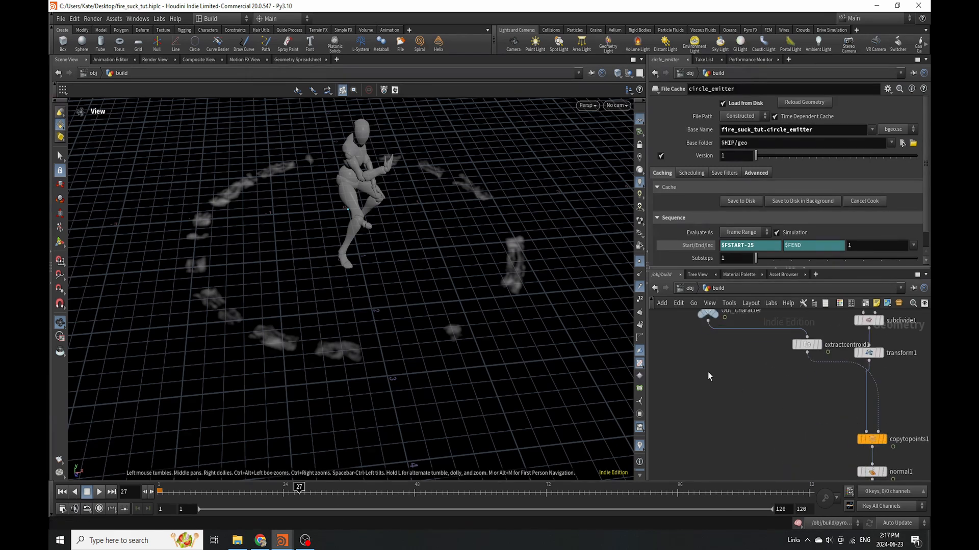
{"action": "key", "text": "Tab"}
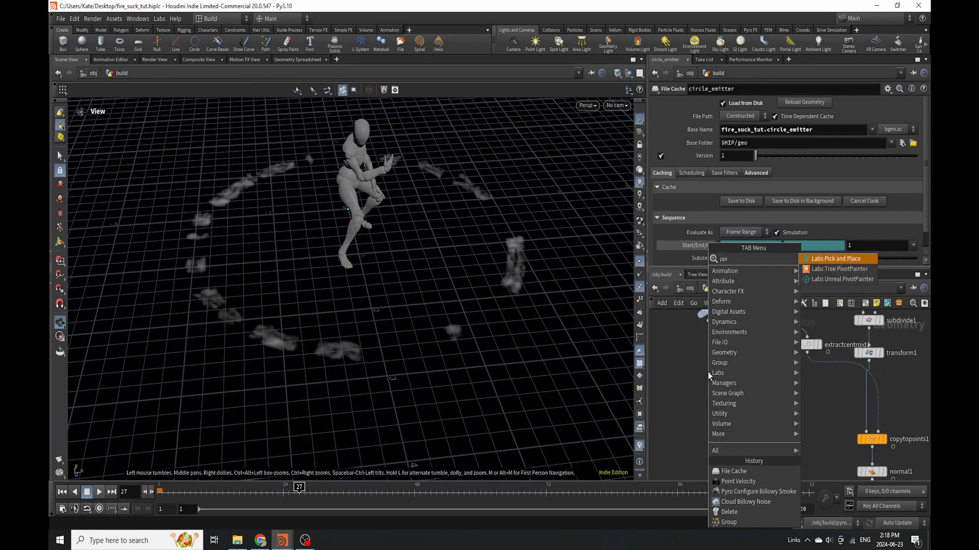
{"action": "type", "text": "point"}
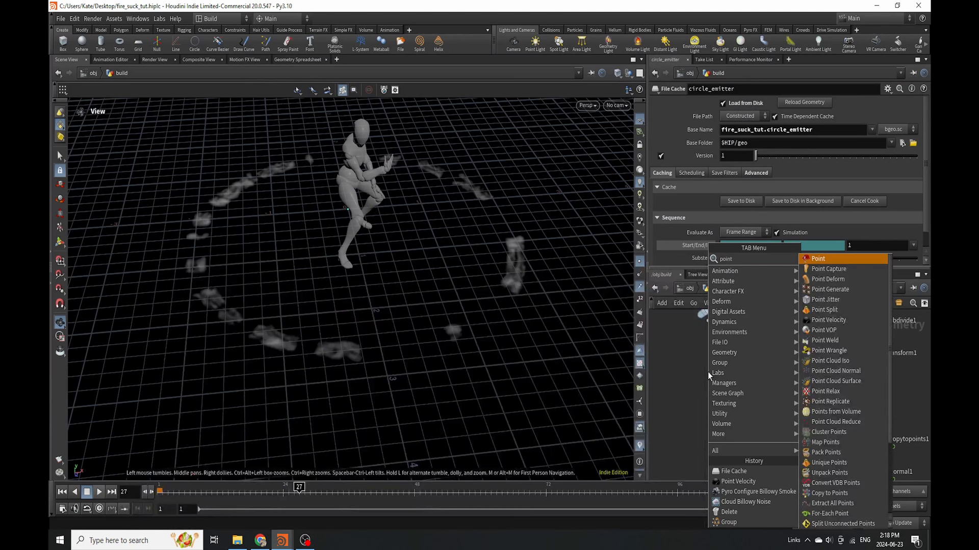
{"action": "left_click", "coordinate": [836, 321]}
{"action": "left_click", "coordinate": [704, 365]}
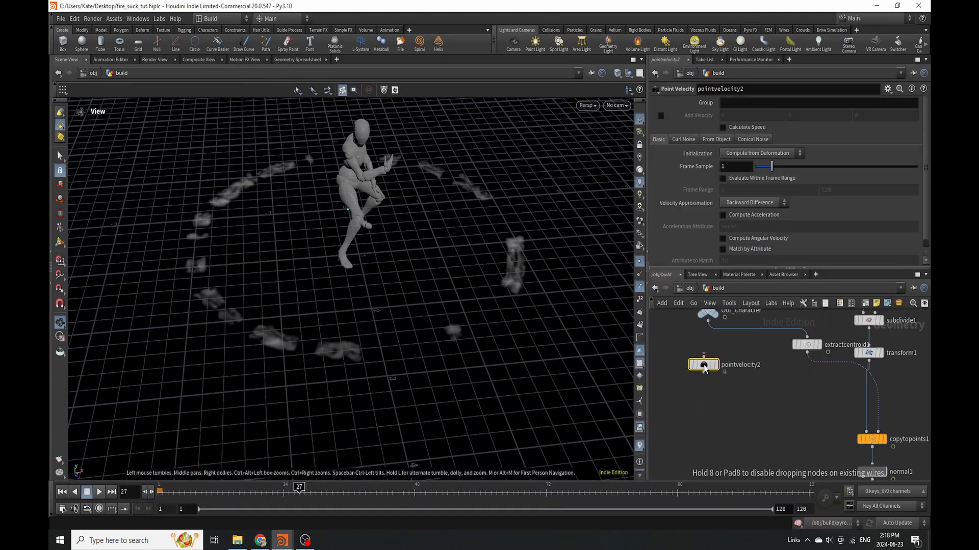
{"action": "middle_click_drag", "start_coordinate": [705, 366], "coordinate": [692, 427]}
{"action": "scroll", "coordinate": [717, 333], "scroll_direction": "down", "scroll_amount": 2}
{"action": "left_click_drag", "start_coordinate": [697, 420], "coordinate": [702, 360]}
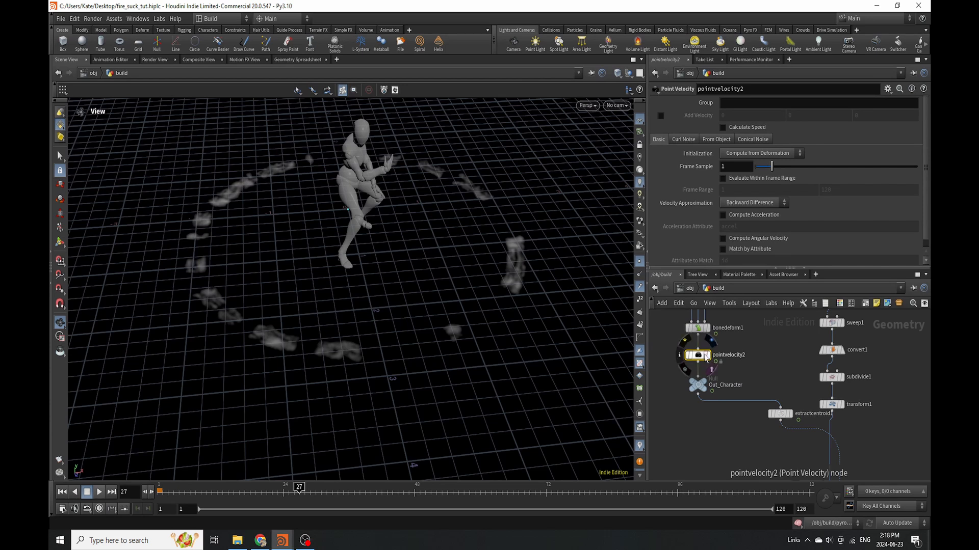
Add a VDB from Polygons node connected below Out_Character and display its result
{"action": "scroll", "coordinate": [734, 371], "scroll_direction": "up", "scroll_amount": 3}
{"action": "key", "text": "Tab"}
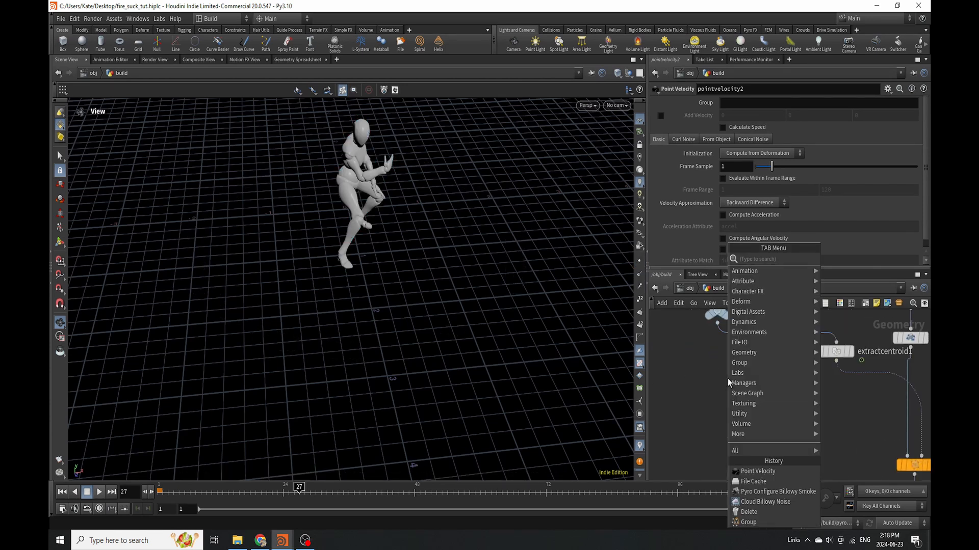
{"action": "type", "text": "vdb from"}
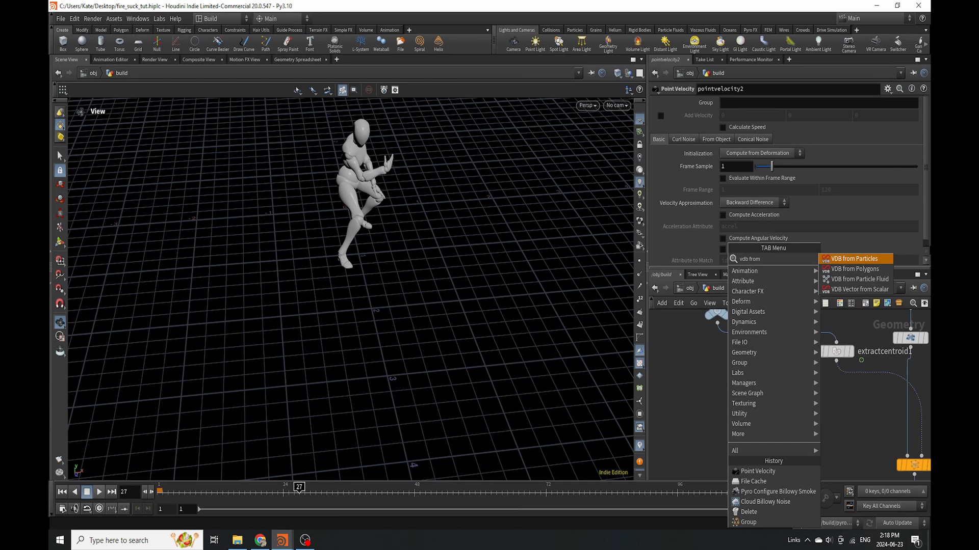
{"action": "key", "text": "Down"}
{"action": "key", "text": "Return"}
{"action": "left_click", "coordinate": [727, 382]}
{"action": "left_click", "coordinate": [734, 391]}
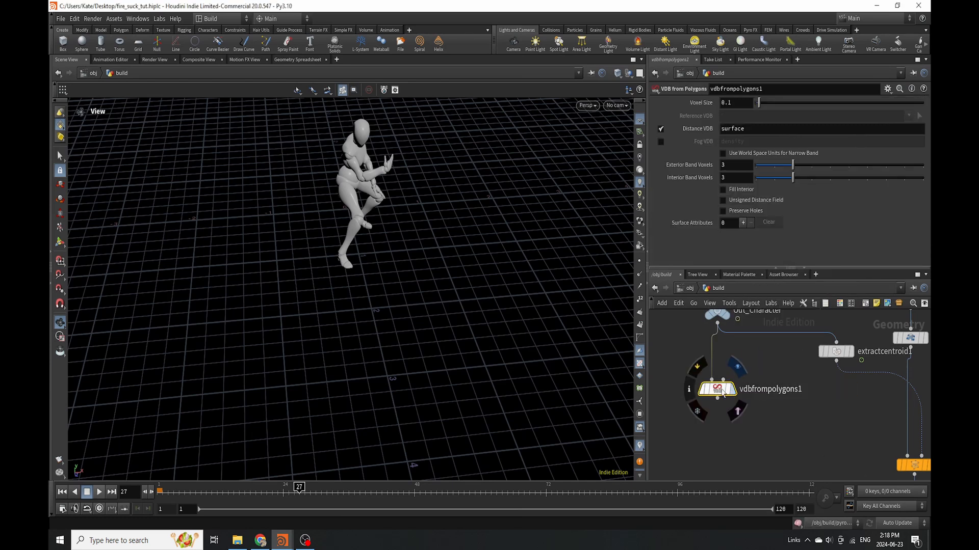
Turn off the node's Distance VDB, enable the Fog VDB and name it divergence
{"action": "left_click", "coordinate": [661, 130]}
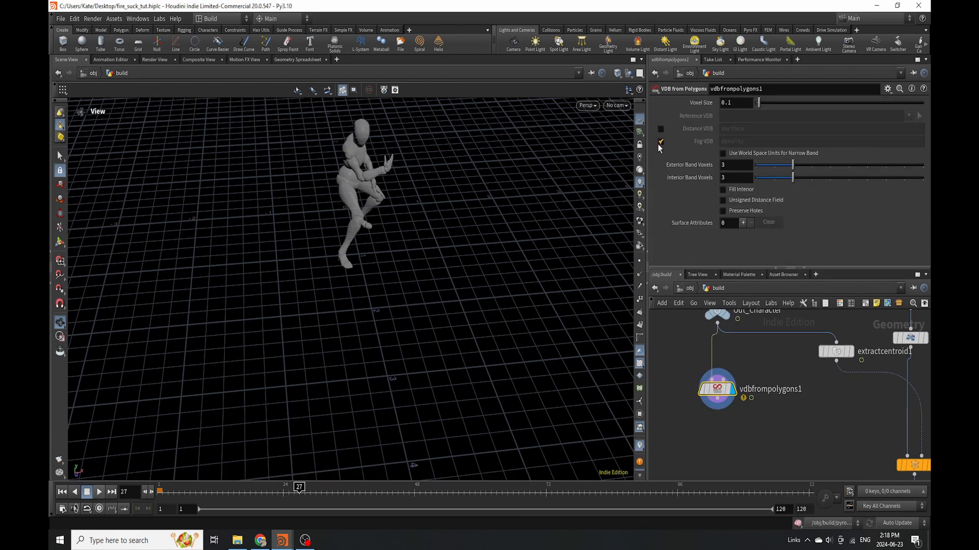
{"action": "left_click", "coordinate": [660, 142]}
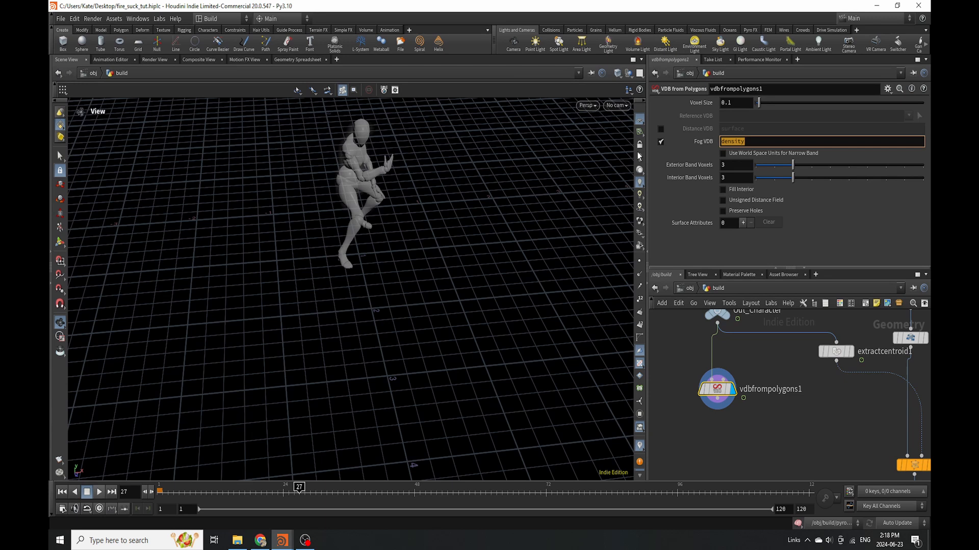
{"action": "type", "text": "Divergence"}
{"action": "key", "text": "Return"}
Hide the other objects in the viewport so only the fog volume is shown
{"action": "left_click", "coordinate": [628, 73]}
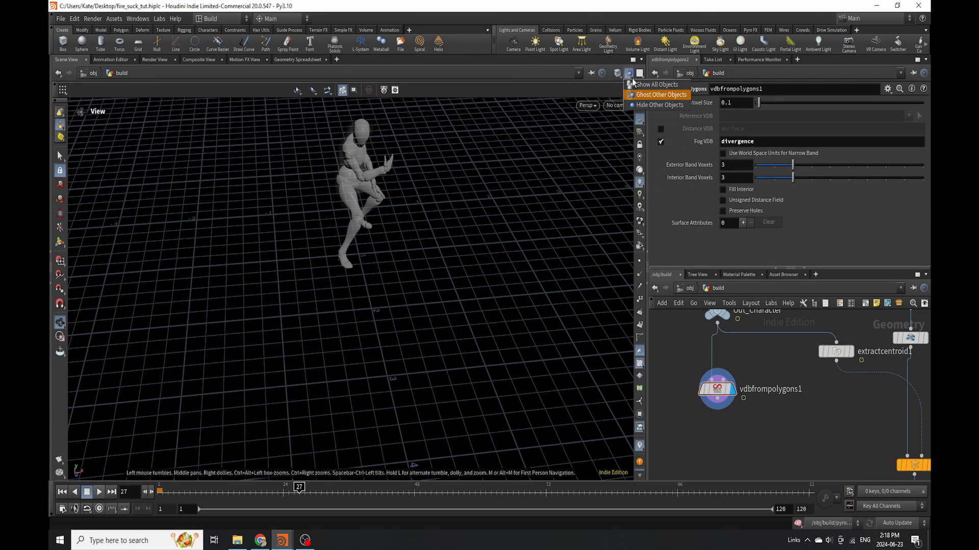
{"action": "left_click", "coordinate": [641, 104]}
{"action": "left_click_drag", "start_coordinate": [394, 276], "coordinate": [337, 245]}
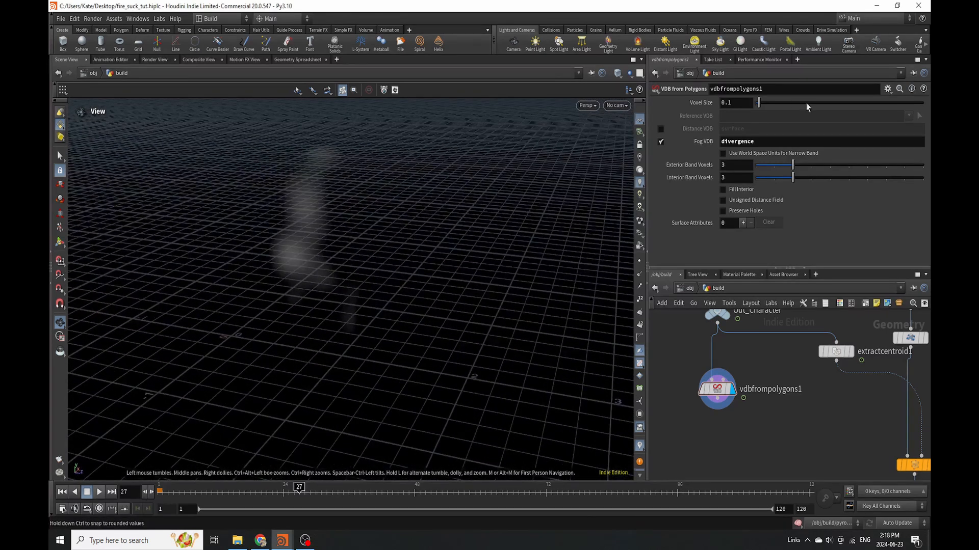
Refine the character volume's voxel size, trying 0.02 and settling on 0.01
{"action": "left_click", "coordinate": [742, 104]}
{"action": "type", "text": "02"}
{"action": "key", "text": "Return"}
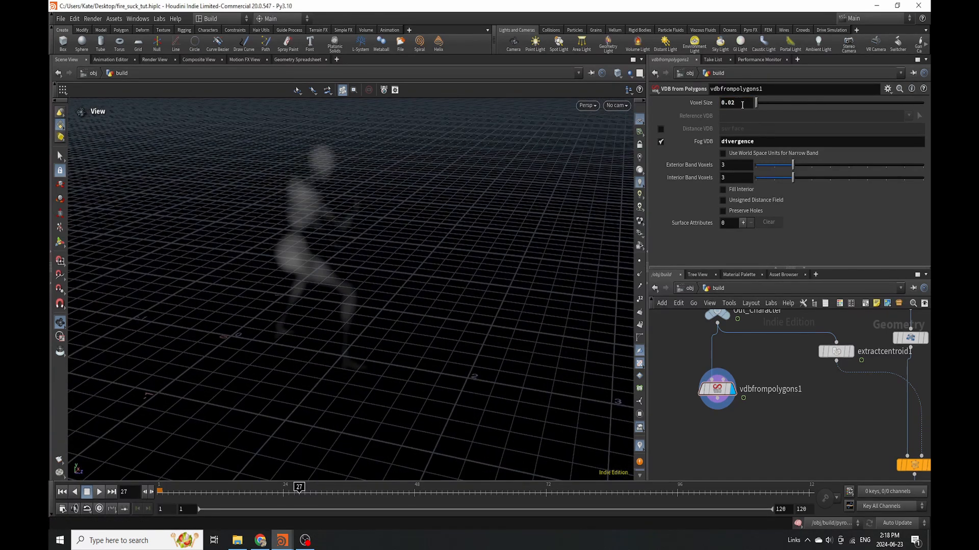
{"action": "key", "text": "BackSpace"}
{"action": "type", "text": "1"}
{"action": "key", "text": "Return"}
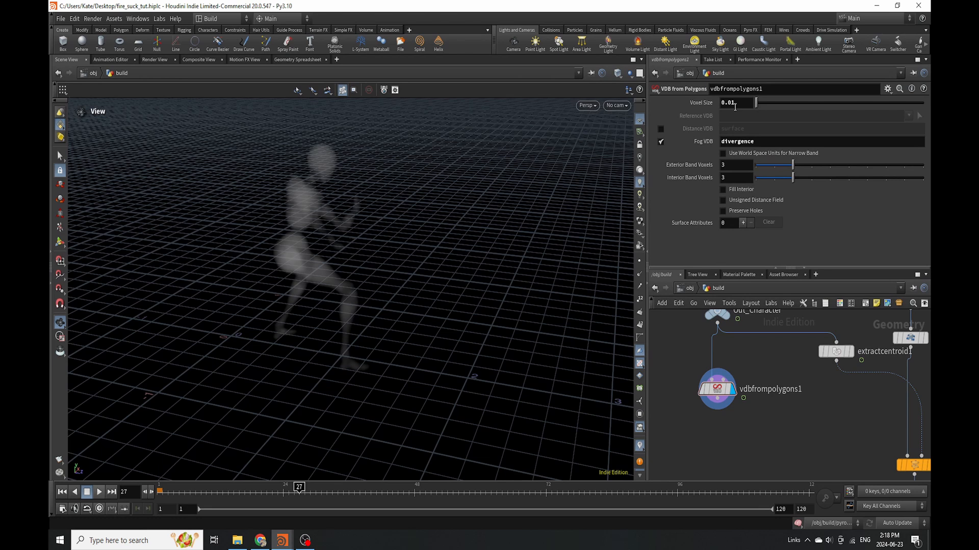
{"action": "left_click_drag", "start_coordinate": [337, 332], "coordinate": [326, 301]}
{"action": "scroll", "coordinate": [744, 376], "scroll_direction": "down", "scroll_amount": 2}
Make room above vdbfrompolygons1 and insert a Blast node between it and Out_Character
{"action": "middle_click_drag", "start_coordinate": [744, 376], "coordinate": [728, 365]}
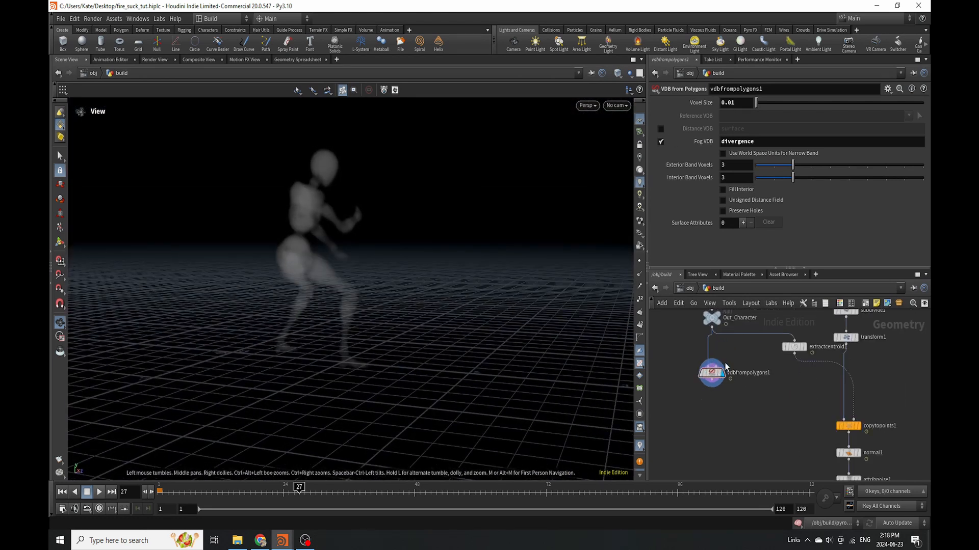
{"action": "scroll", "coordinate": [724, 366], "scroll_direction": "up", "scroll_amount": 3}
{"action": "left_click_drag", "start_coordinate": [701, 381], "coordinate": [701, 450]}
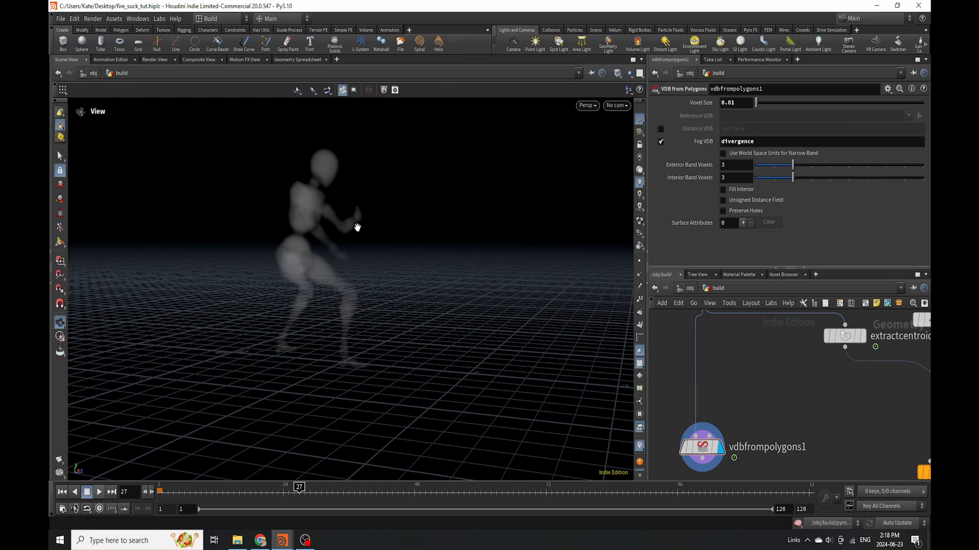
{"action": "key", "text": "Tab"}
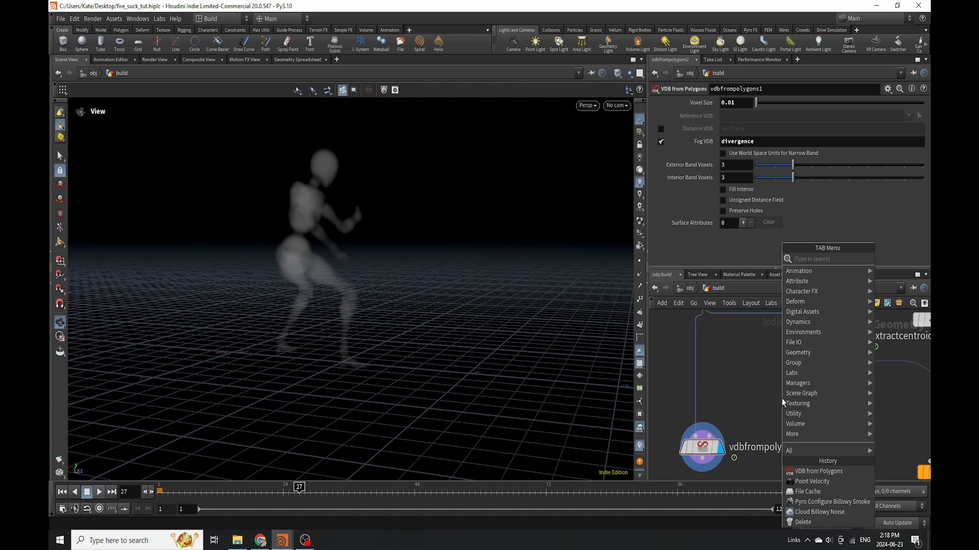
{"action": "type", "text": "blast"}
{"action": "key", "text": "Return"}
{"action": "left_click", "coordinate": [700, 379]}
{"action": "left_click", "coordinate": [724, 334]}
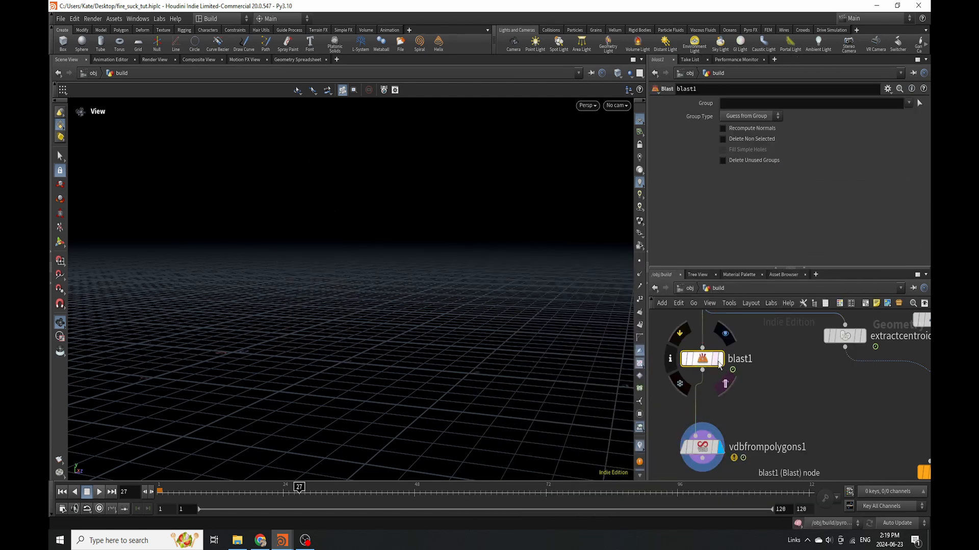
Assign the character's hand geometry on both arms to the Blast group and delete everything that is not selected
{"action": "left_click", "coordinate": [920, 103]}
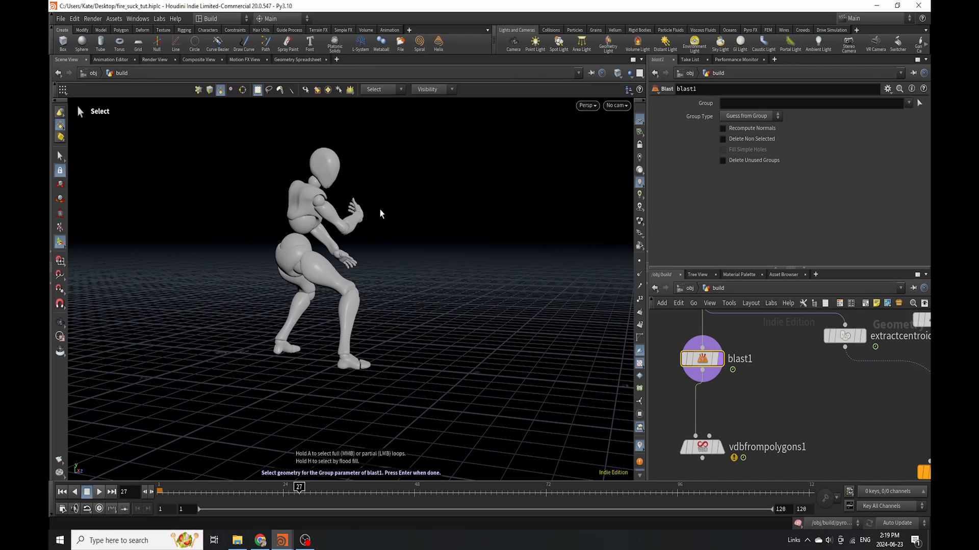
{"action": "left_click_drag", "start_coordinate": [381, 213], "coordinate": [400, 219], "text": "alt"}
{"action": "scroll", "coordinate": [391, 189], "scroll_direction": "up", "scroll_amount": 5, "text": "alt"}
{"action": "left_click_drag", "start_coordinate": [389, 182], "coordinate": [440, 274], "text": "alt"}
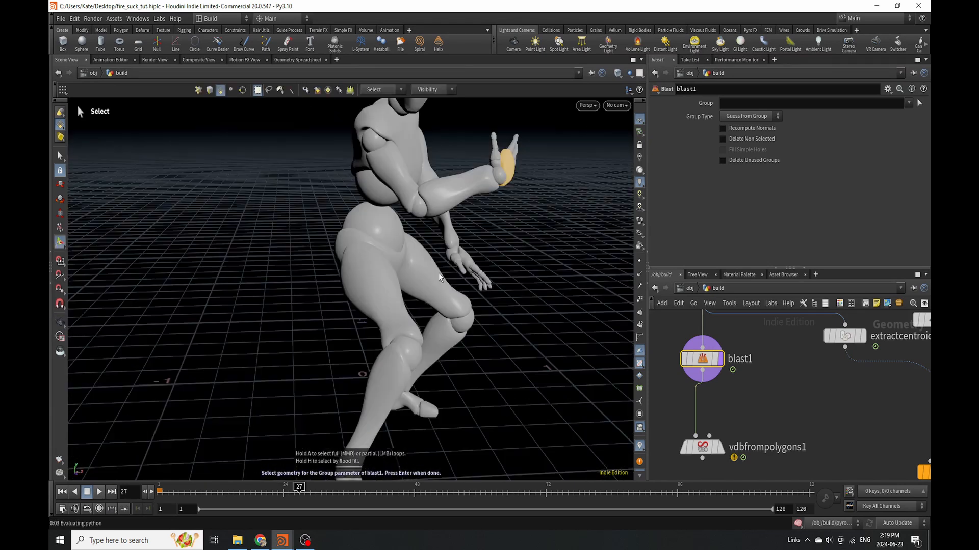
{"action": "left_click", "coordinate": [467, 262], "text": "shift"}
{"action": "left_click_drag", "start_coordinate": [545, 266], "coordinate": [471, 228], "text": "alt"}
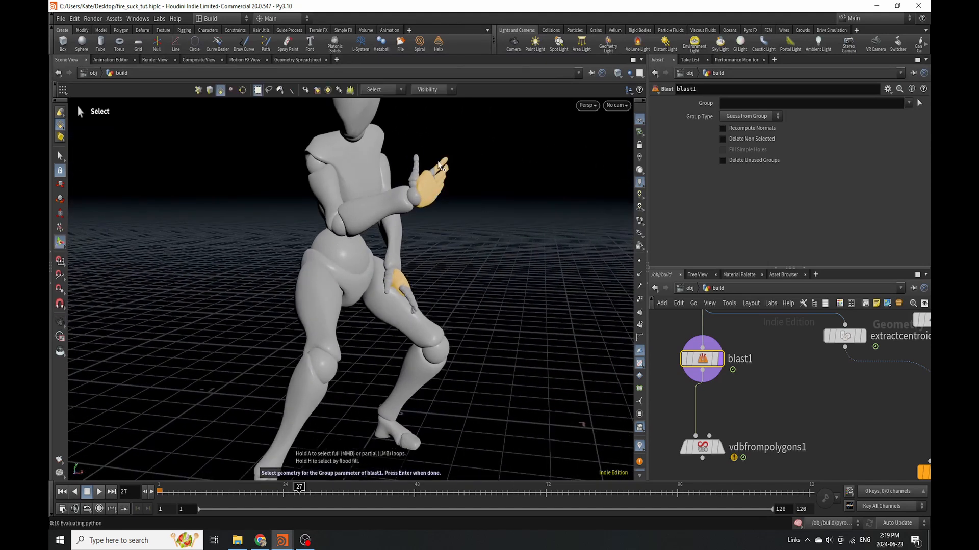
{"action": "left_click_drag", "start_coordinate": [438, 163], "coordinate": [358, 206], "text": "alt"}
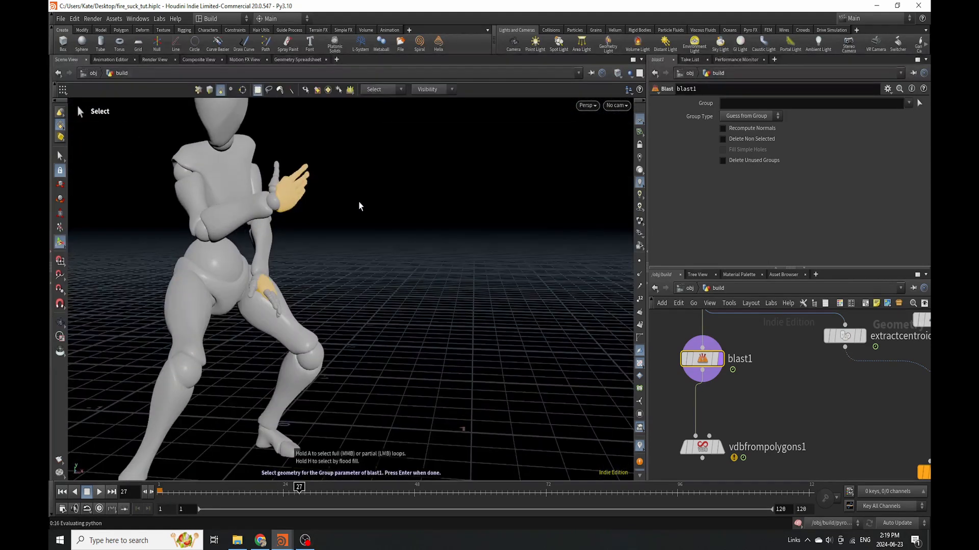
{"action": "key", "text": "Return"}
{"action": "left_click", "coordinate": [722, 138]}
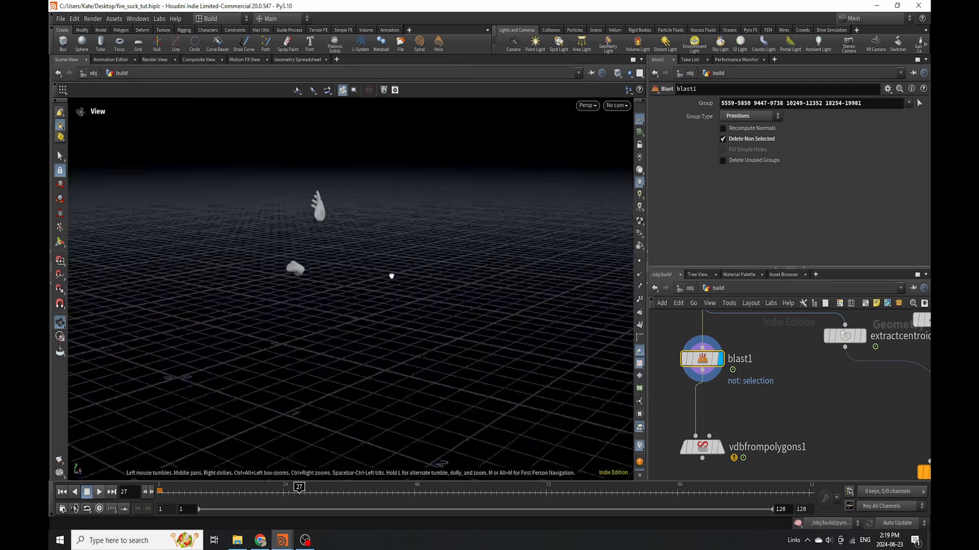
Go to frame 85, display vdbfrompolygons1 and place it closer beneath blast1
{"action": "left_click_drag", "start_coordinate": [238, 502], "coordinate": [619, 502]}
{"action": "middle_click_drag", "start_coordinate": [721, 448], "coordinate": [709, 421]}
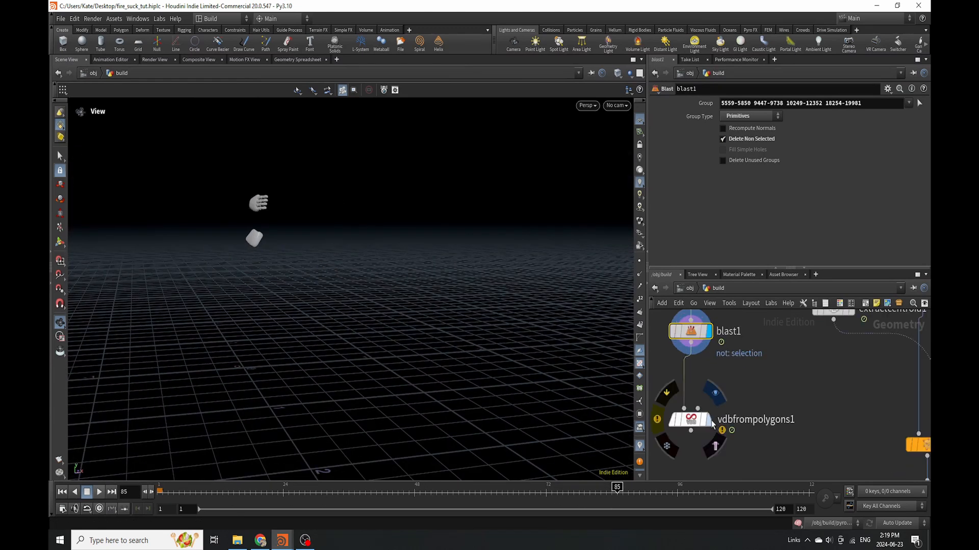
{"action": "left_click", "coordinate": [709, 420]}
{"action": "left_click_drag", "start_coordinate": [686, 422], "coordinate": [687, 383]}
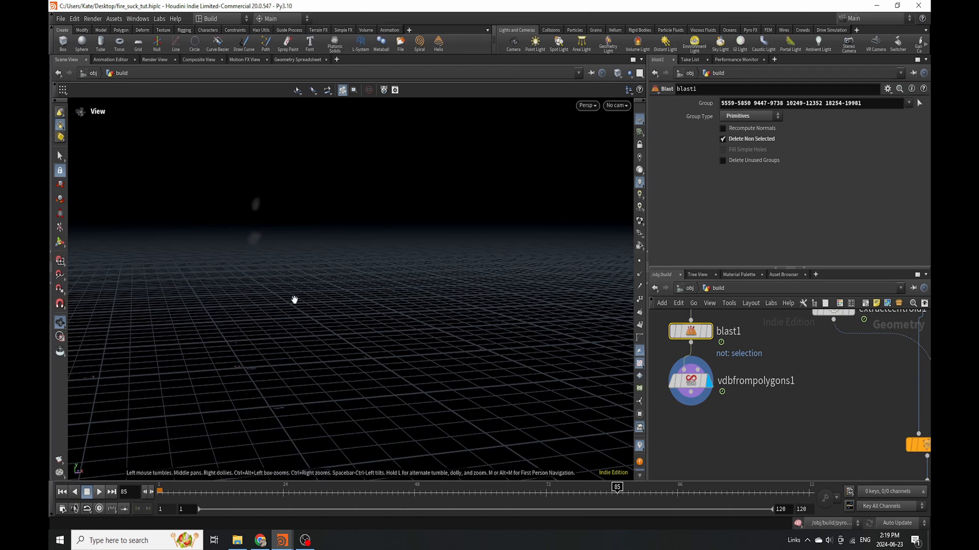
Set the VDB's voxel size to 0.009, enable Fill Interior and save the scene
{"action": "left_click", "coordinate": [691, 382]}
{"action": "left_click", "coordinate": [745, 107]}
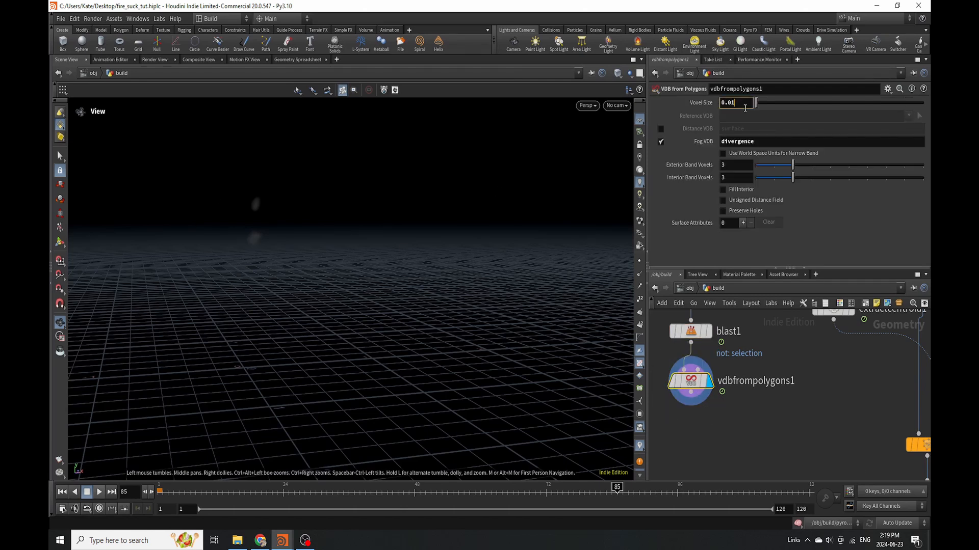
{"action": "type", "text": "0.009"}
{"action": "key", "text": "Return"}
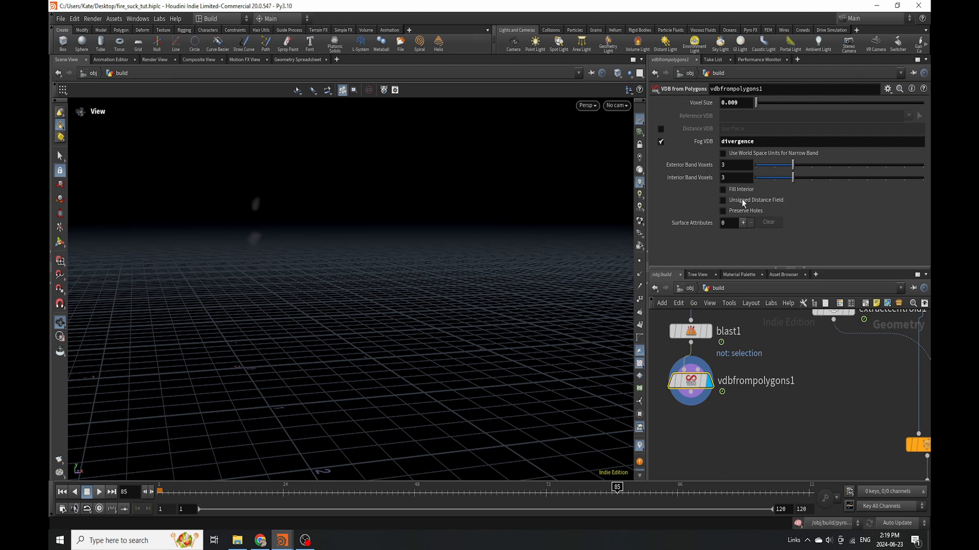
{"action": "left_click", "coordinate": [722, 189]}
{"action": "key", "text": "ctrl+s"}
Add a surface attribute from point.v with VDB name v and vector type Displacement/Velocity/Acceleration
{"action": "left_click", "coordinate": [742, 222]}
{"action": "scroll", "coordinate": [816, 216], "scroll_direction": "down", "scroll_amount": 1}
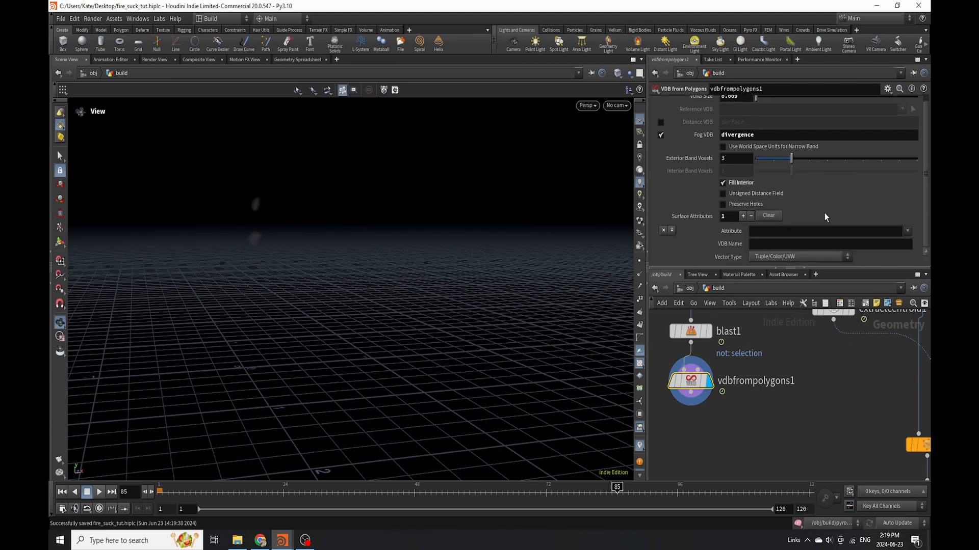
{"action": "left_click", "coordinate": [908, 232]}
{"action": "left_click", "coordinate": [883, 281]}
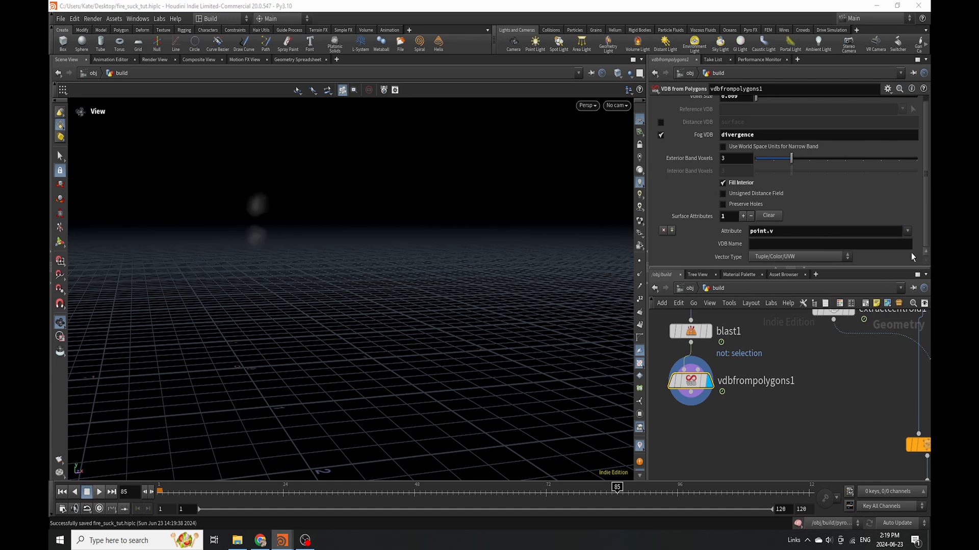
{"action": "left_click", "coordinate": [893, 244]}
{"action": "type", "text": "v"}
{"action": "key", "text": "Return"}
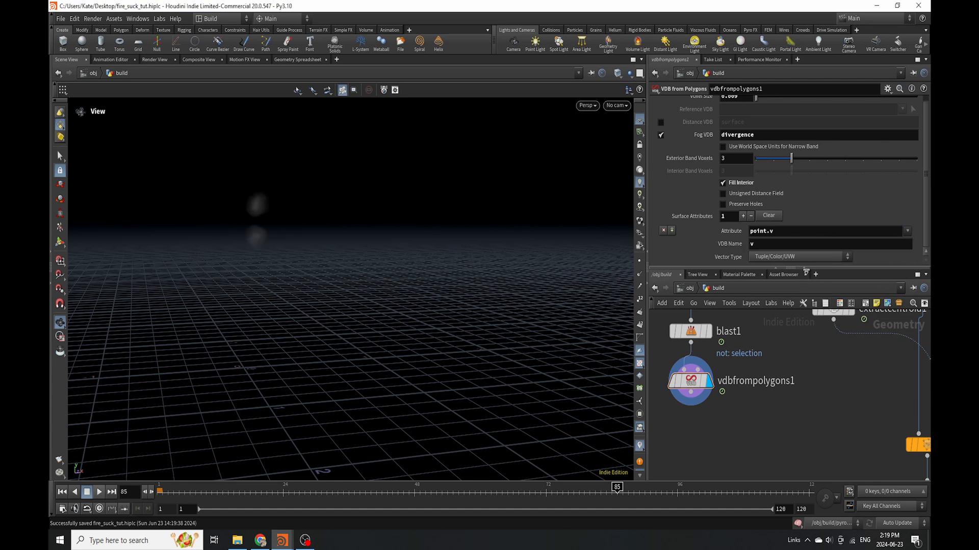
{"action": "left_click", "coordinate": [802, 258]}
{"action": "left_click", "coordinate": [795, 299]}
{"action": "scroll", "coordinate": [803, 358], "scroll_direction": "down", "scroll_amount": 4}
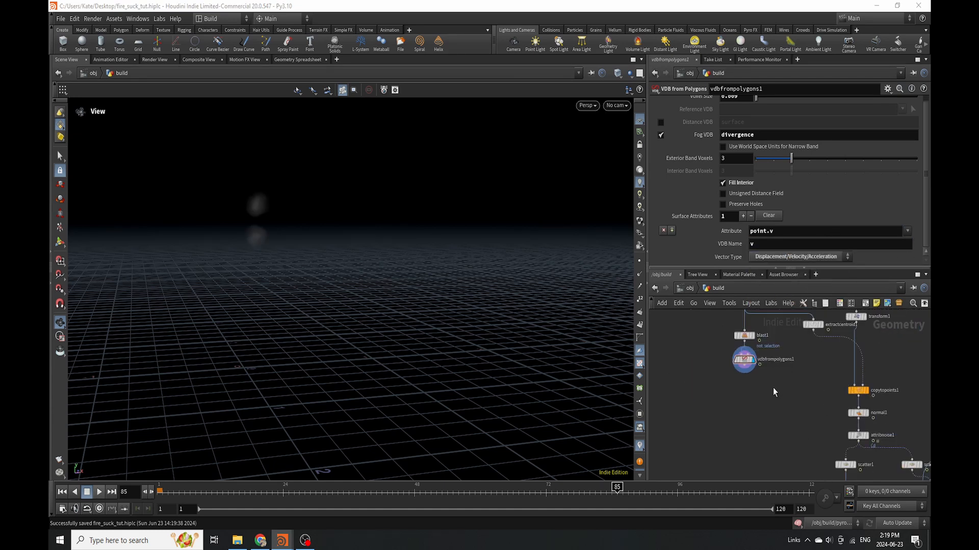
{"action": "scroll", "coordinate": [773, 389], "scroll_direction": "up", "scroll_amount": 3}
{"action": "key", "text": "Tab"}
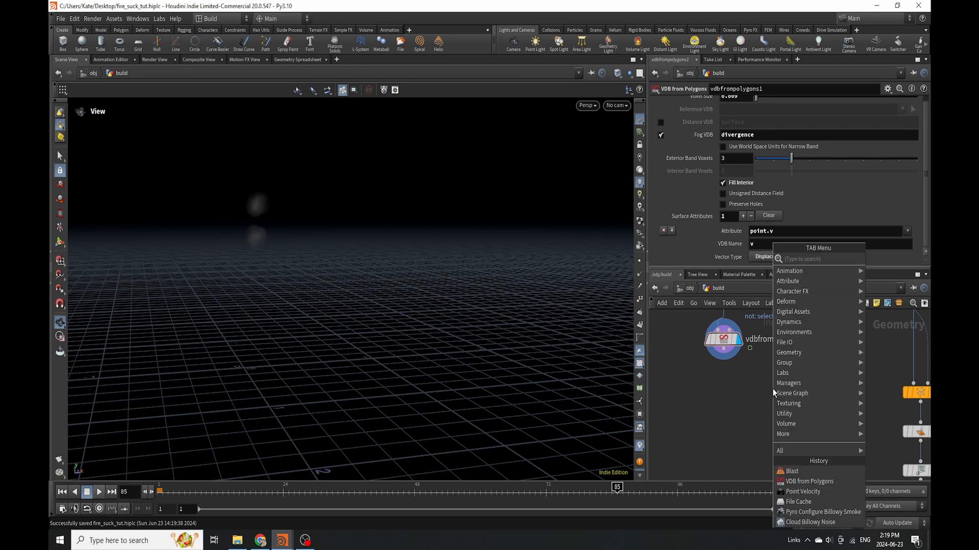
{"action": "type", "text": "volume"}
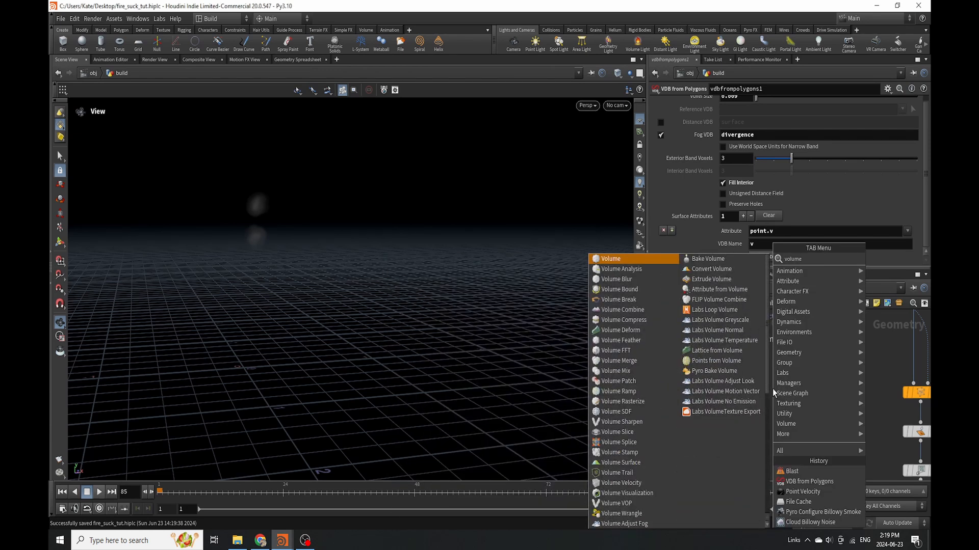
{"action": "scroll", "coordinate": [627, 484], "scroll_direction": "down", "scroll_amount": 2}
{"action": "left_click", "coordinate": [620, 493]}
{"action": "left_click", "coordinate": [726, 381]}
{"action": "key", "text": "Delete"}
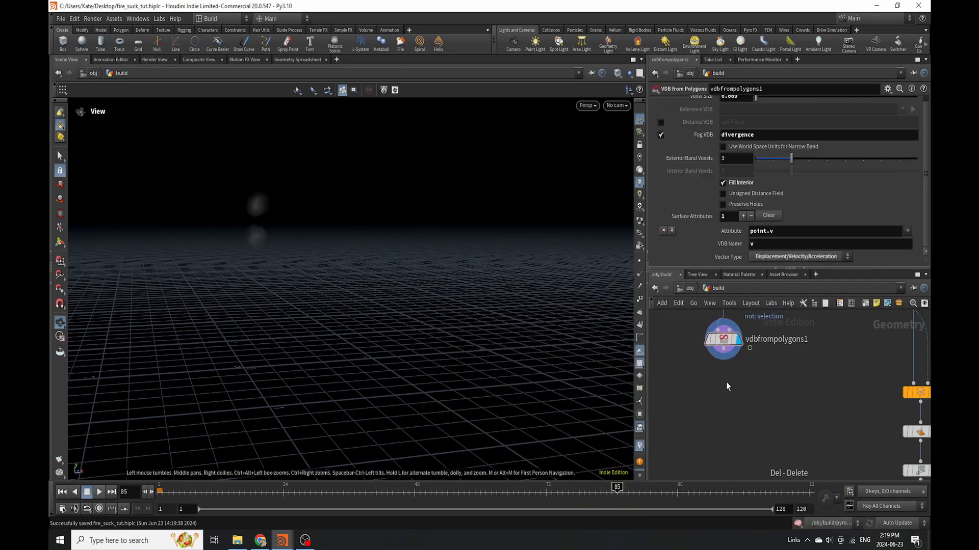
{"action": "key", "text": "Tab"}
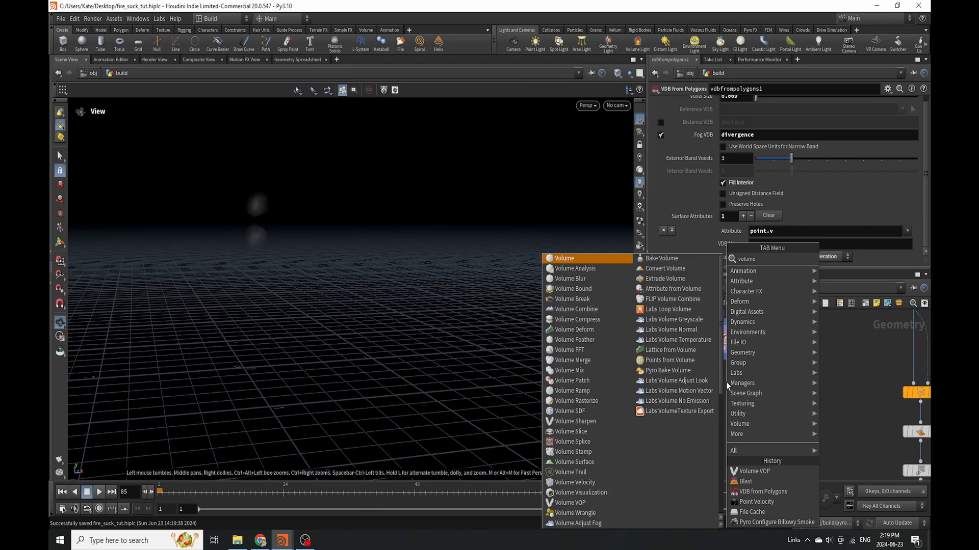
{"action": "left_click", "coordinate": [552, 516]}
{"action": "left_click", "coordinate": [725, 400]}
{"action": "left_click", "coordinate": [730, 169]}
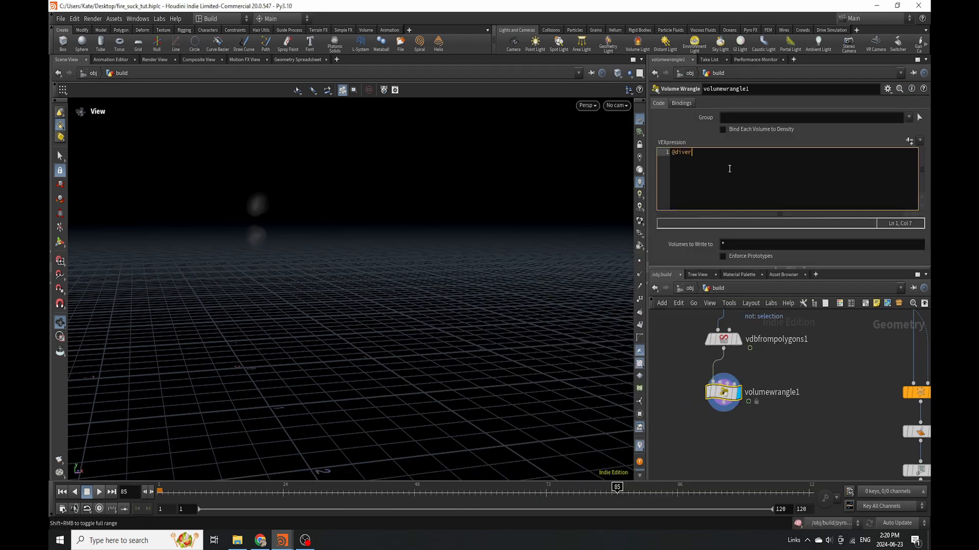
{"action": "type", "text": "@divergence *= 10;"}
Place a File Cache node below volumewrangle1
{"action": "key", "text": "Tab"}
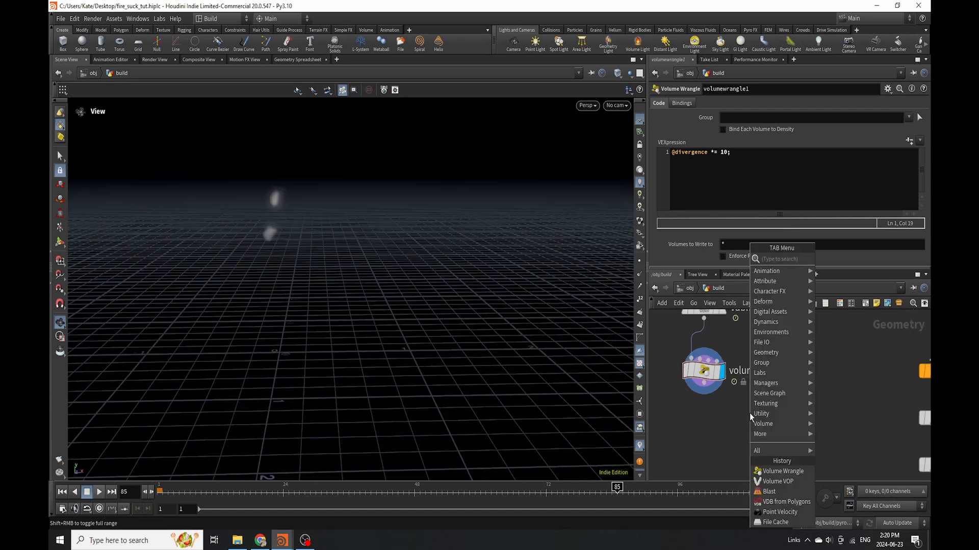
{"action": "type", "text": "full"}
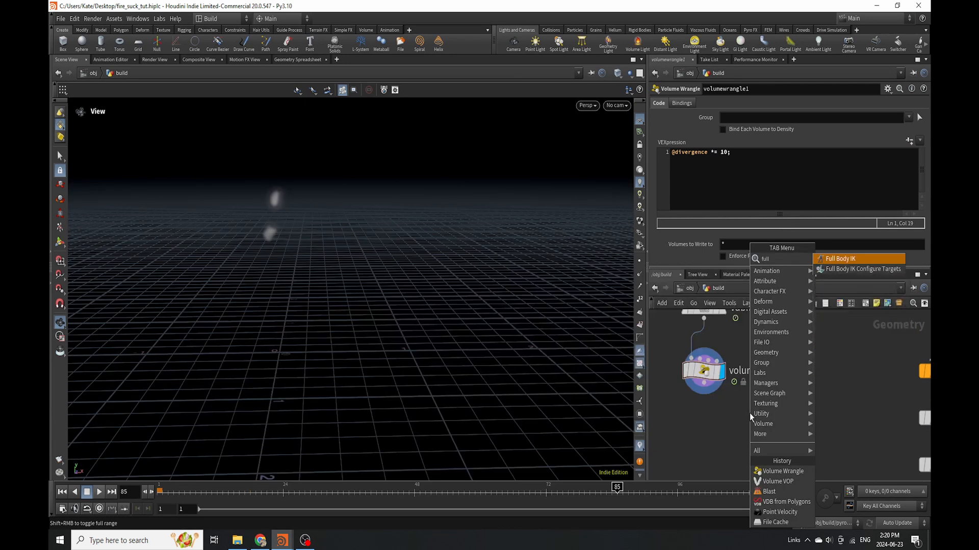
{"action": "key", "text": "BackSpace"}
{"action": "key", "text": "BackSpace"}
{"action": "key", "text": "BackSpace"}
{"action": "key", "text": "BackSpace"}
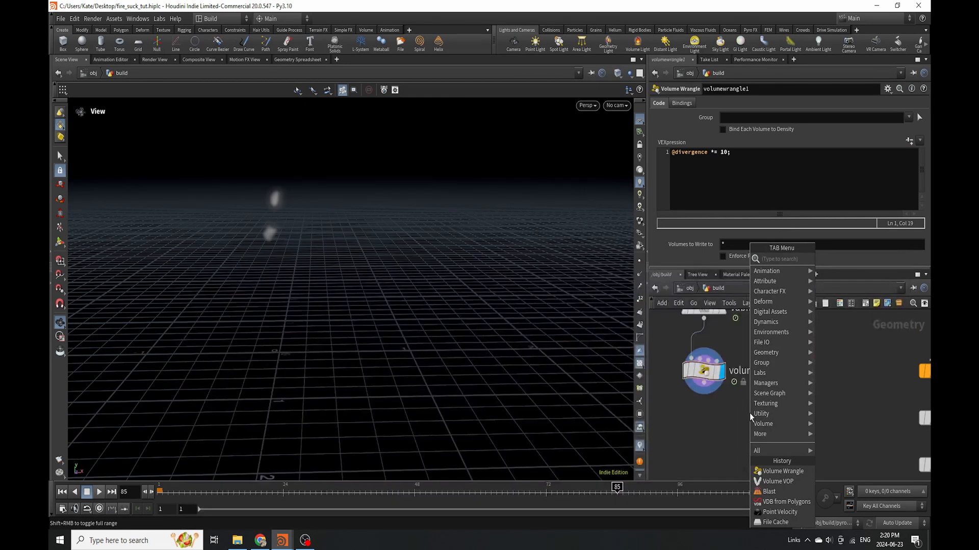
{"action": "type", "text": "file"}
{"action": "key", "text": "Down"}
{"action": "key", "text": "Return"}
{"action": "left_click", "coordinate": [704, 436]}
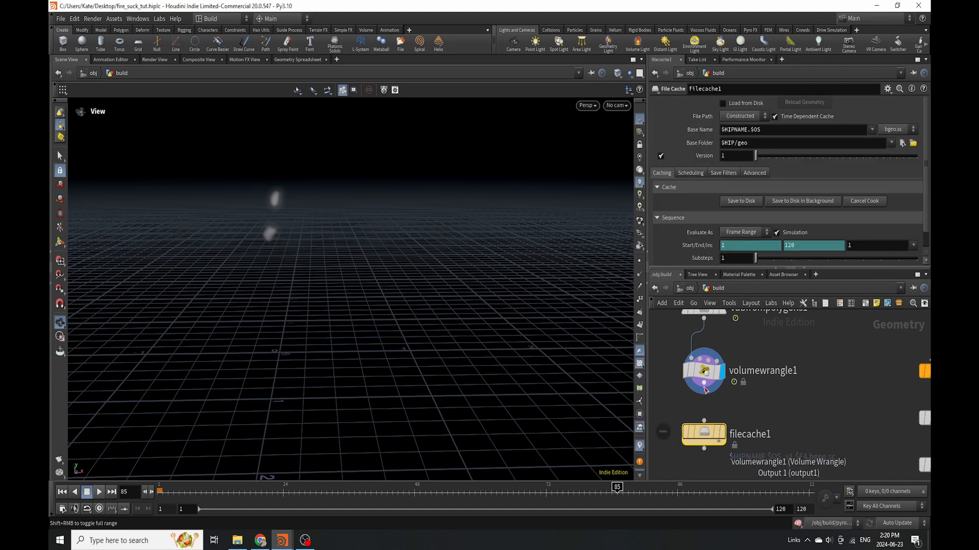
Connect volumewrangle1 to the File Cache below it and rename that cache node divergence
{"action": "left_click_drag", "start_coordinate": [704, 383], "coordinate": [704, 420]}
{"action": "double_click", "coordinate": [745, 403]}
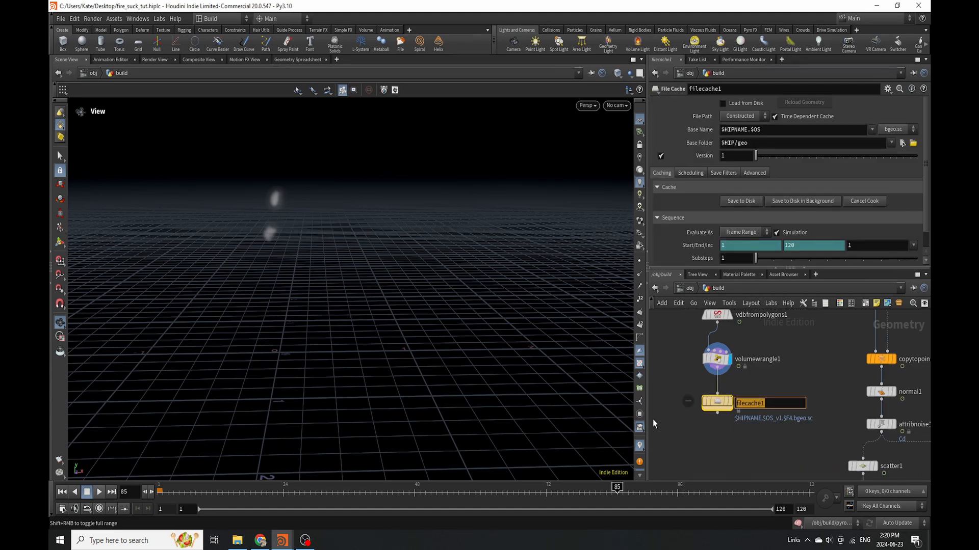
{"action": "left_click", "coordinate": [717, 359]}
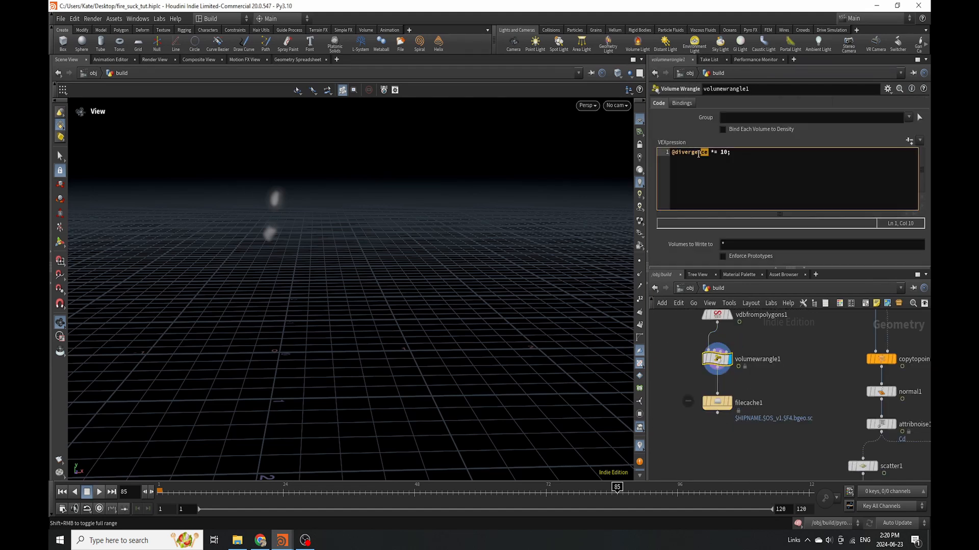
{"action": "left_click", "coordinate": [678, 153]}
{"action": "key", "text": "ctrl+c"}
{"action": "double_click", "coordinate": [760, 402]}
{"action": "key", "text": "ctrl+v"}
{"action": "key", "text": "Return"}
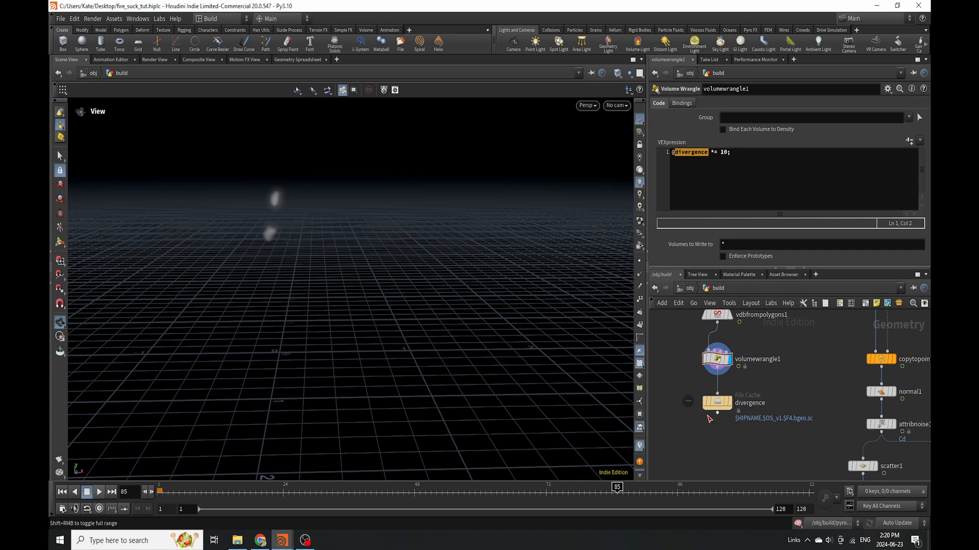
Move the divergence cache lower and insert a Switch node on the wire between it and volumewrangle1
{"action": "left_click_drag", "start_coordinate": [717, 402], "coordinate": [717, 451]}
{"action": "key", "text": "Tab"}
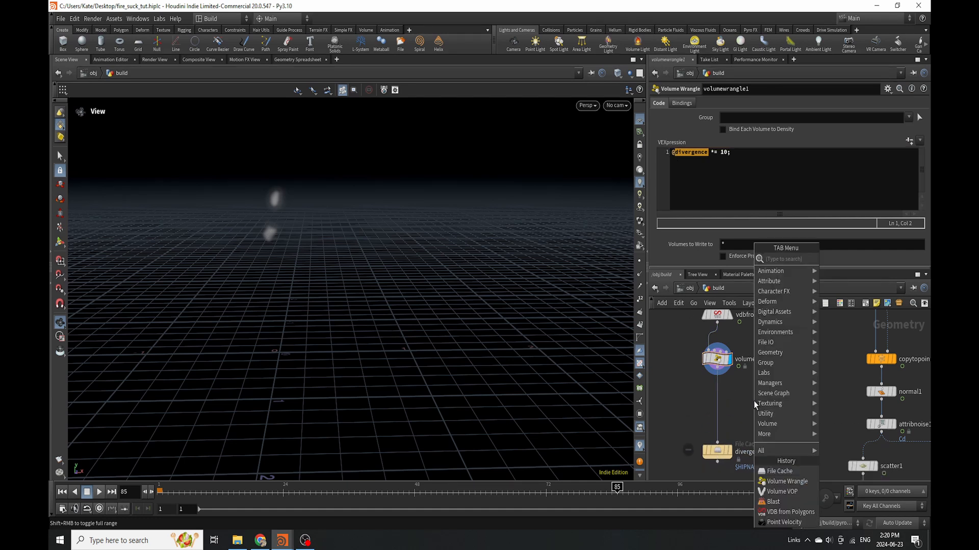
{"action": "type", "text": "swit"}
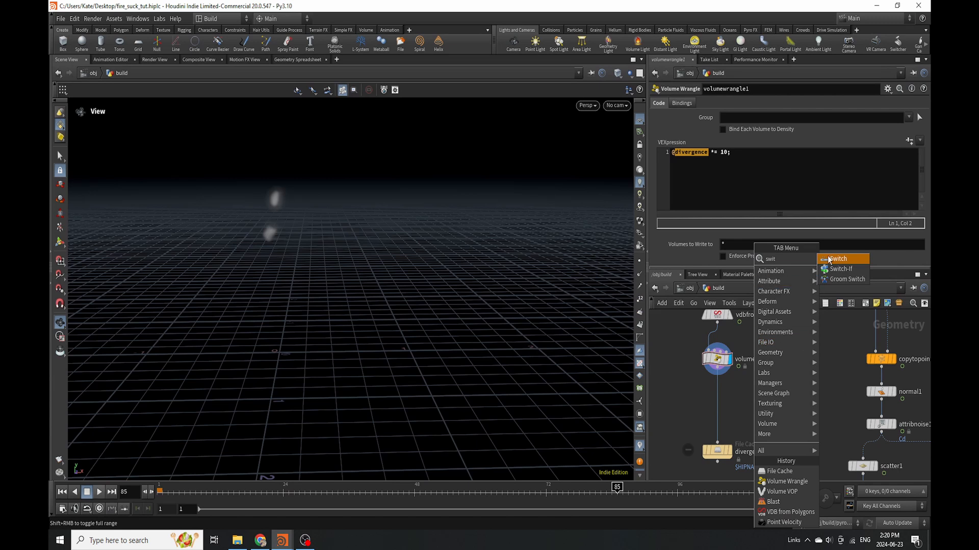
{"action": "left_click", "coordinate": [829, 260]}
{"action": "left_click", "coordinate": [717, 416]}
{"action": "middle_click_drag", "start_coordinate": [763, 414], "coordinate": [833, 439]}
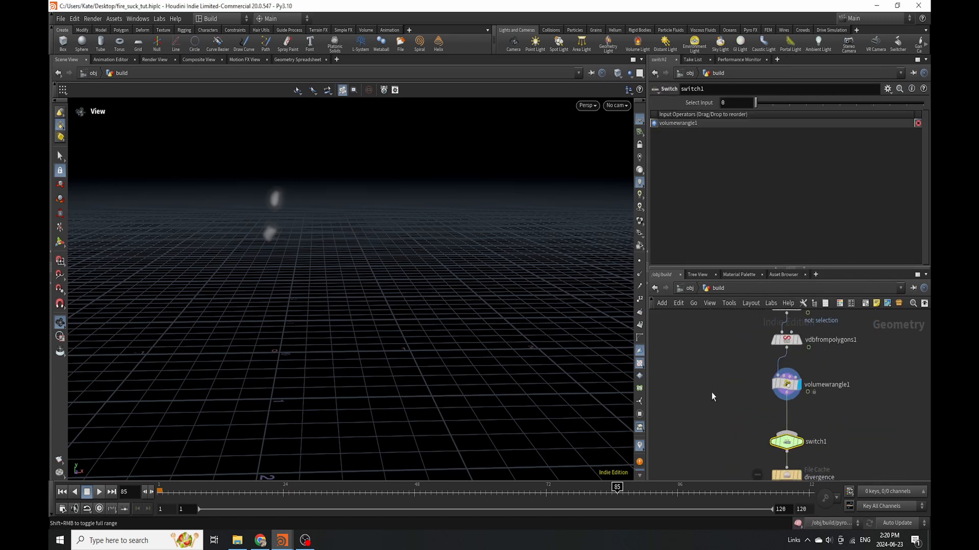
Add a Null beside volumewrangle1, wire it into switch1 as a second input, and select and display the switch
{"action": "key", "text": "Tab"}
{"action": "type", "text": "nul"}
{"action": "left_click", "coordinate": [785, 261]}
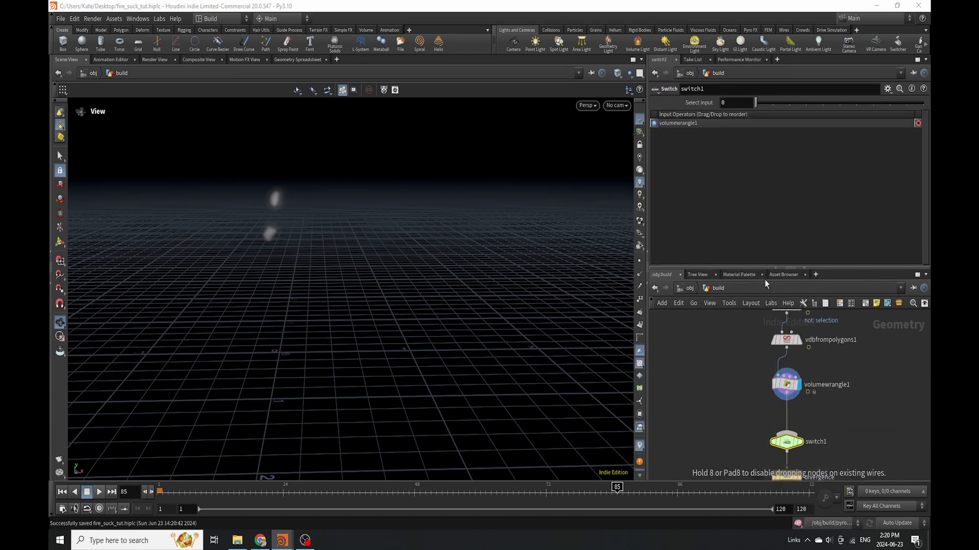
{"action": "left_click", "coordinate": [699, 380]}
{"action": "mouse_move", "coordinate": [698, 398]}
{"action": "left_mouse_down"}
{"action": "mouse_move", "coordinate": [788, 422]}
{"action": "mouse_move", "coordinate": [789, 432]}
{"action": "left_mouse_up"}
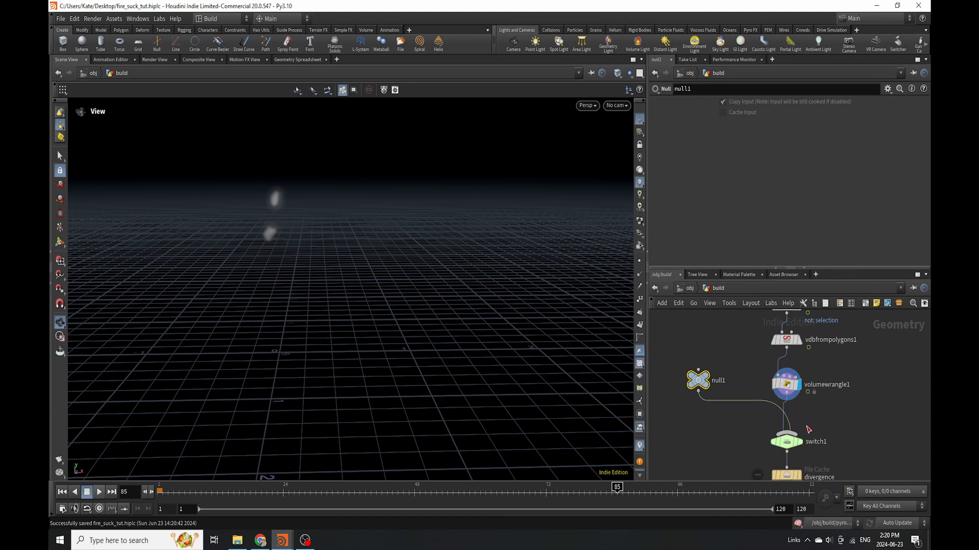
{"action": "left_click", "coordinate": [787, 442]}
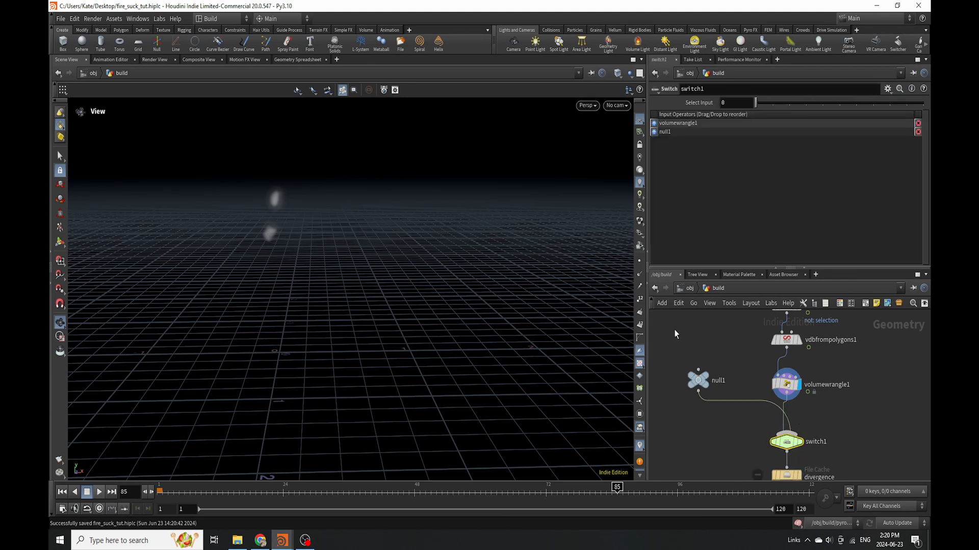
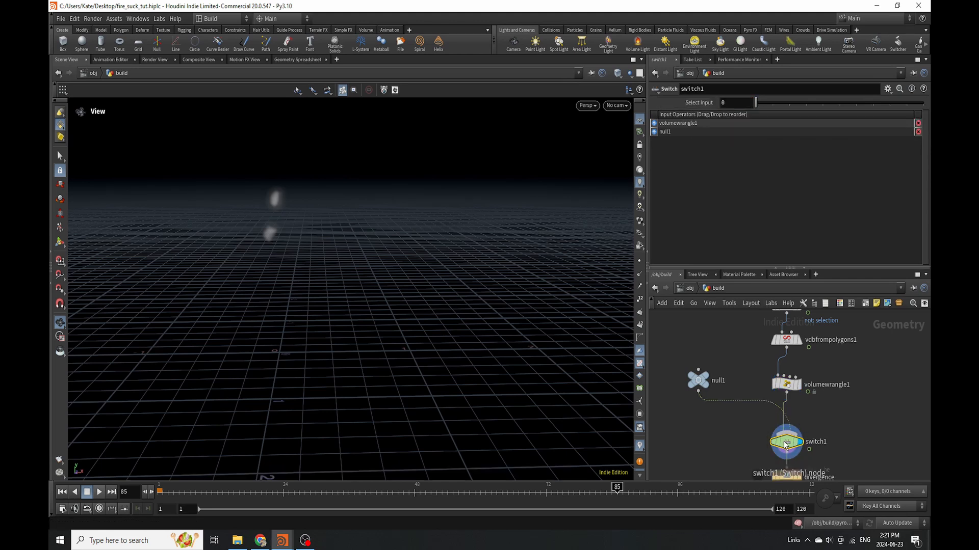
Set switch1's Select Input to the expression $F<0
{"action": "left_click", "coordinate": [726, 104]}
{"action": "type", "text": "$"}
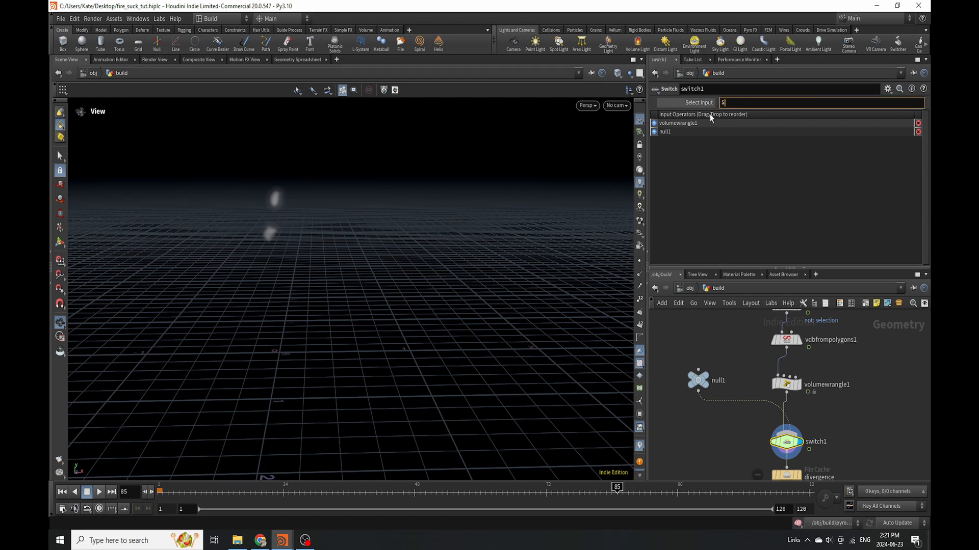
{"action": "type", "text": "F<"}
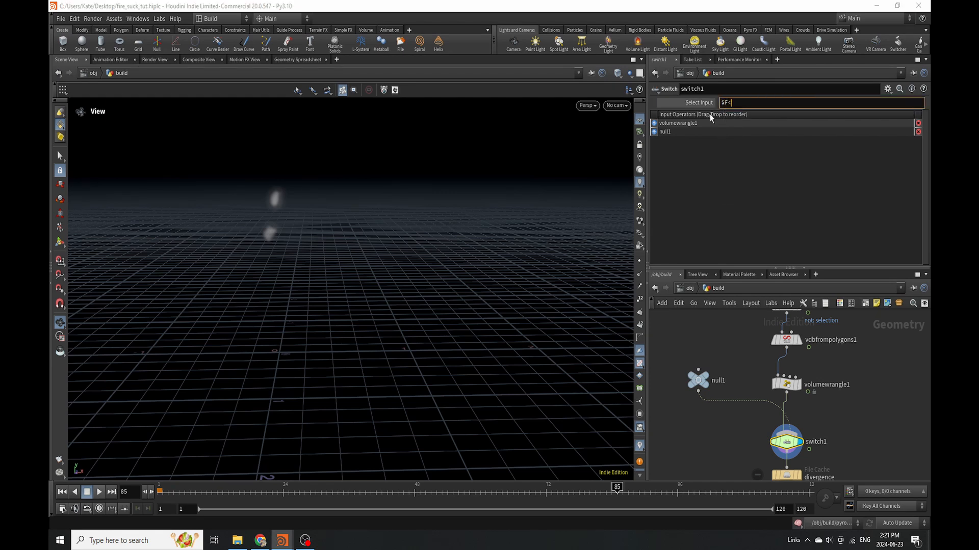
{"action": "type", "text": "0"}
{"action": "key", "text": "Return"}
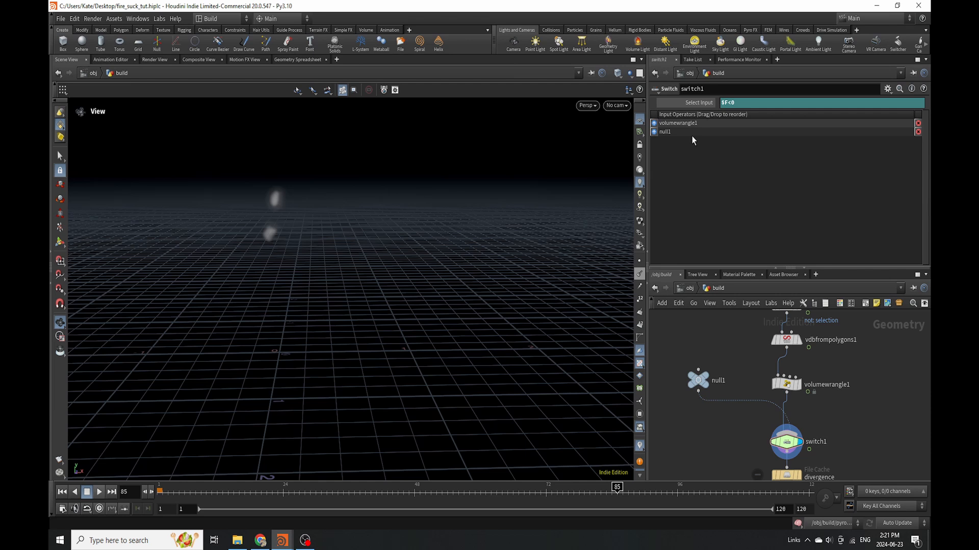
Check switch1 at frame 1 and change its Select Input expression to $F>0
{"action": "left_click", "coordinate": [697, 105]}
{"action": "mouse_move", "coordinate": [163, 495]}
{"action": "left_mouse_down"}
{"action": "mouse_move", "coordinate": [201, 497]}
{"action": "mouse_move", "coordinate": [162, 495]}
{"action": "left_mouse_up"}
{"action": "left_click", "coordinate": [704, 103]}
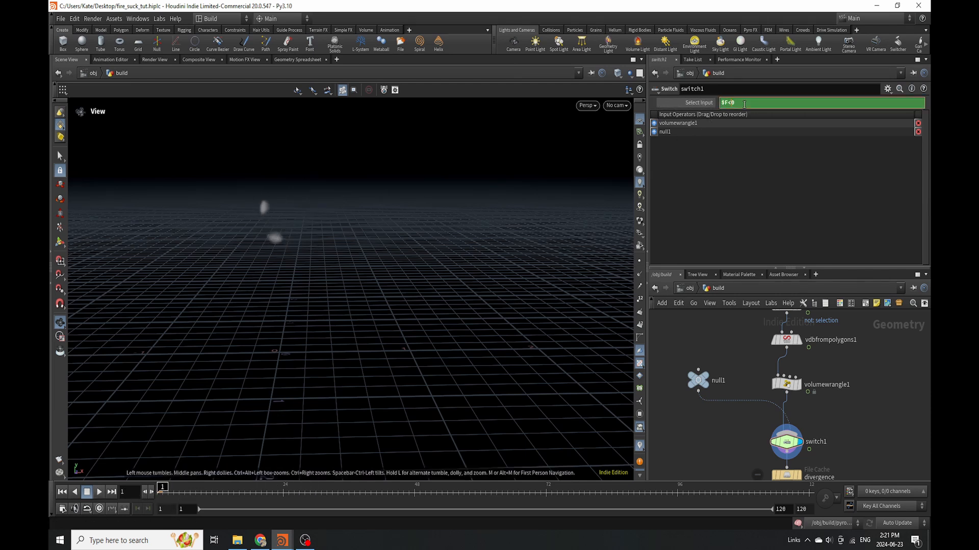
{"action": "key", "text": "BackSpace"}
{"action": "type", "text": ">"}
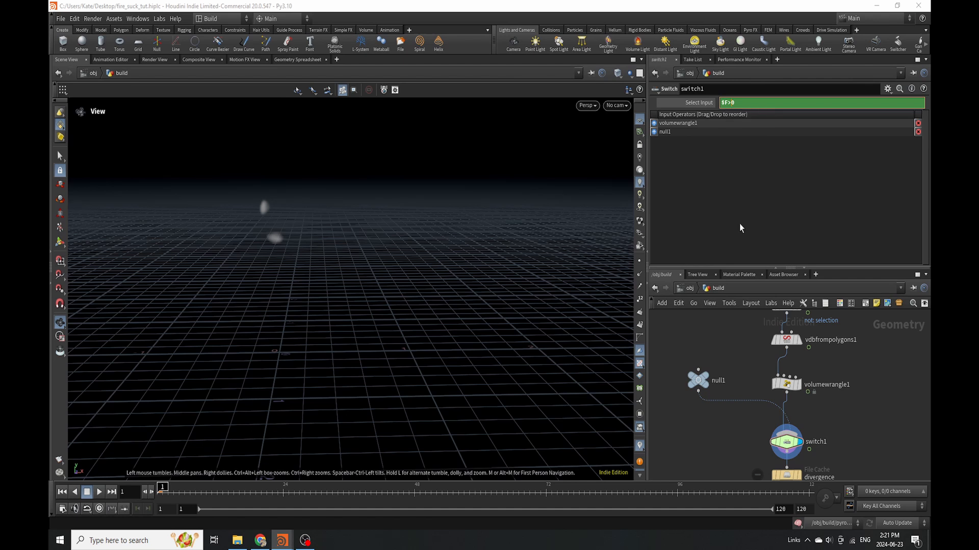
{"action": "left_click", "coordinate": [699, 103]}
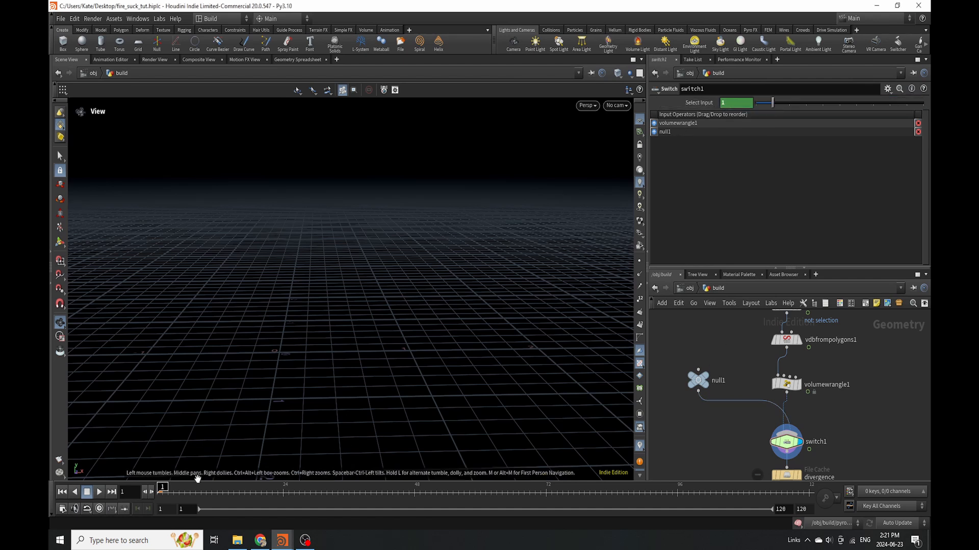
Reorder switch1's inputs so null1 comes before volumewrangle1, and scrub the timeline to check the switching
{"action": "left_click", "coordinate": [190, 494]}
{"action": "left_click_drag", "start_coordinate": [190, 494], "coordinate": [161, 493]}
{"action": "left_click_drag", "start_coordinate": [678, 138], "coordinate": [676, 120]}
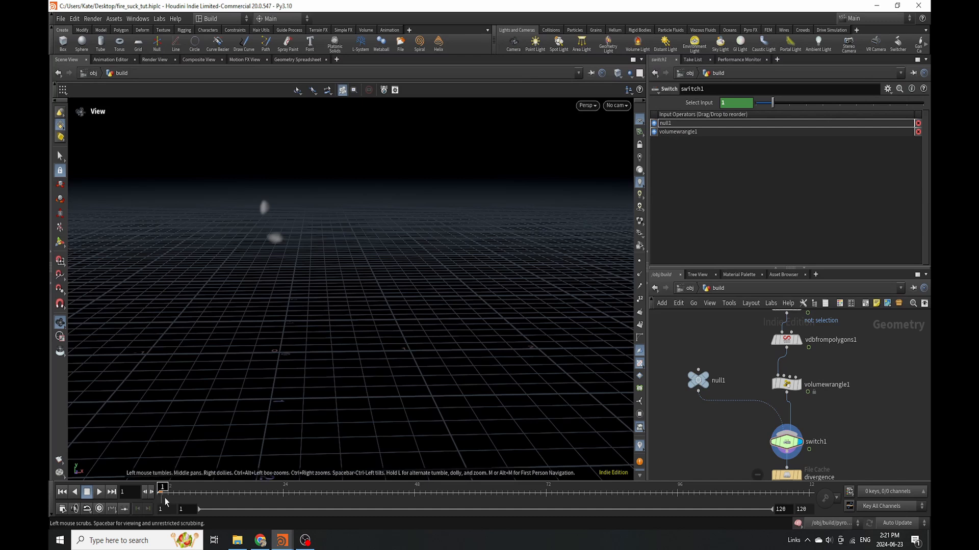
{"action": "left_click_drag", "start_coordinate": [604, 482], "coordinate": [159, 492]}
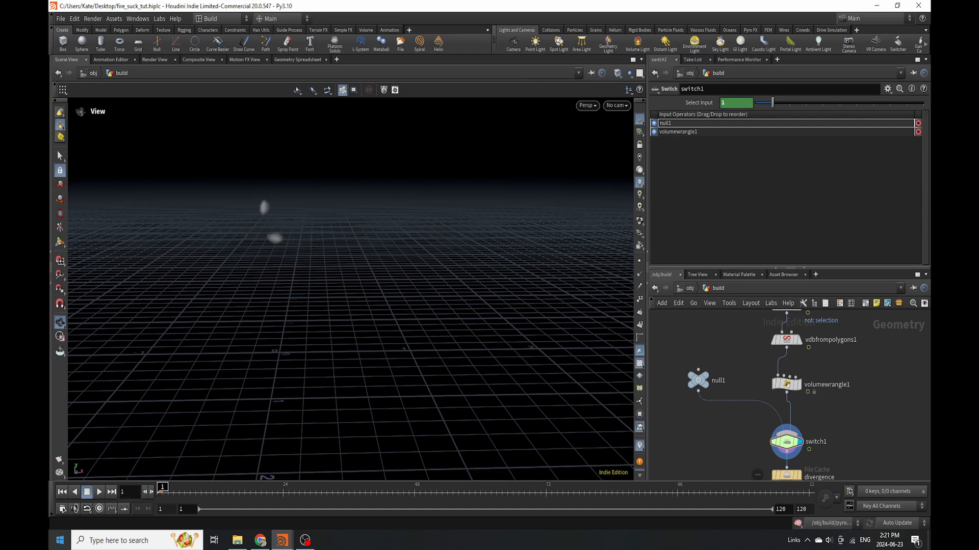
Display the divergence File Cache and save frames 1 to 120 to disk in the background
{"action": "scroll", "coordinate": [740, 331], "scroll_direction": "down", "scroll_amount": 4}
{"action": "scroll", "coordinate": [763, 394], "scroll_direction": "up", "scroll_amount": 6}
{"action": "left_click", "coordinate": [782, 426]}
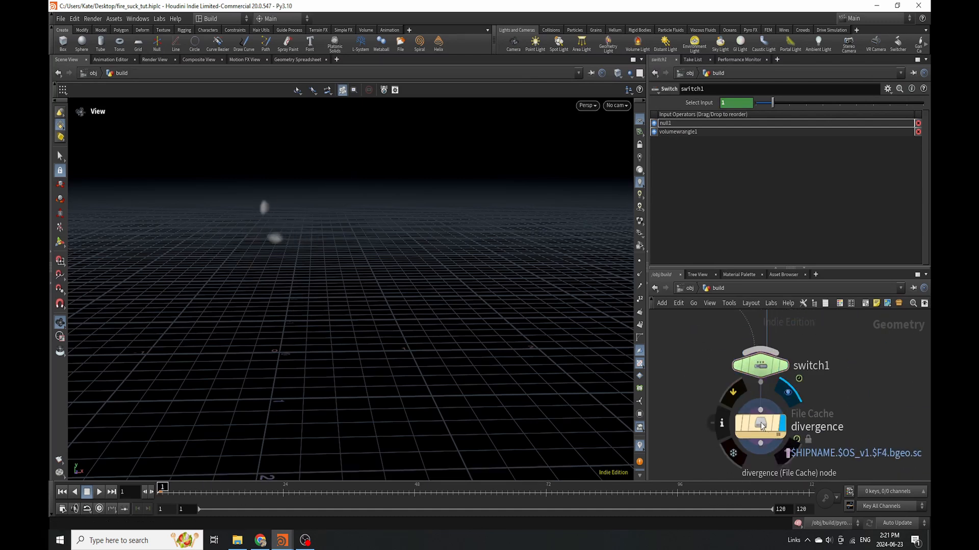
{"action": "left_click", "coordinate": [762, 425]}
{"action": "left_click", "coordinate": [774, 202]}
{"action": "left_click", "coordinate": [772, 235]}
{"action": "scroll", "coordinate": [729, 337], "scroll_direction": "down", "scroll_amount": 4}
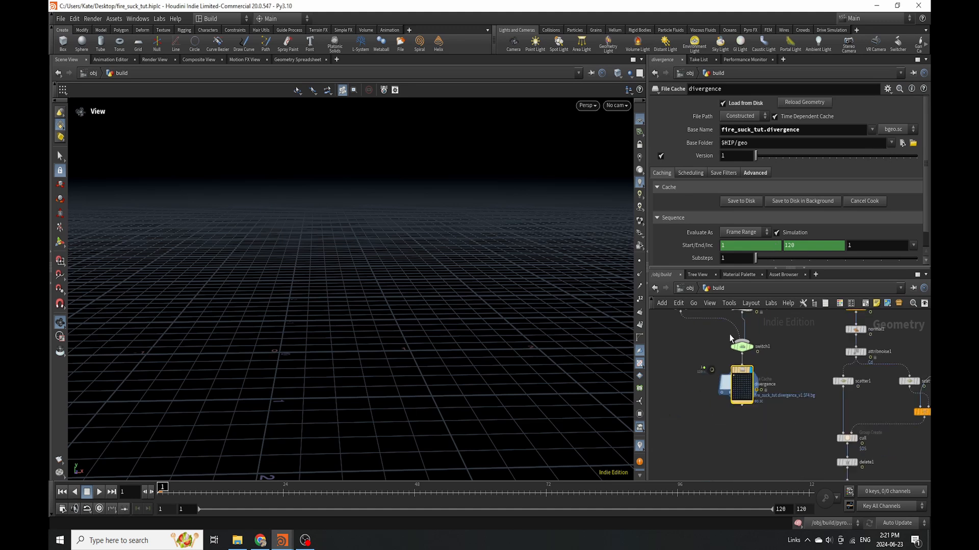
Add a Null below the divergence cache, connect it to the cache output and name it Out_Divergence
{"action": "scroll", "coordinate": [747, 419], "scroll_direction": "up", "scroll_amount": 3}
{"action": "key", "text": "Tab"}
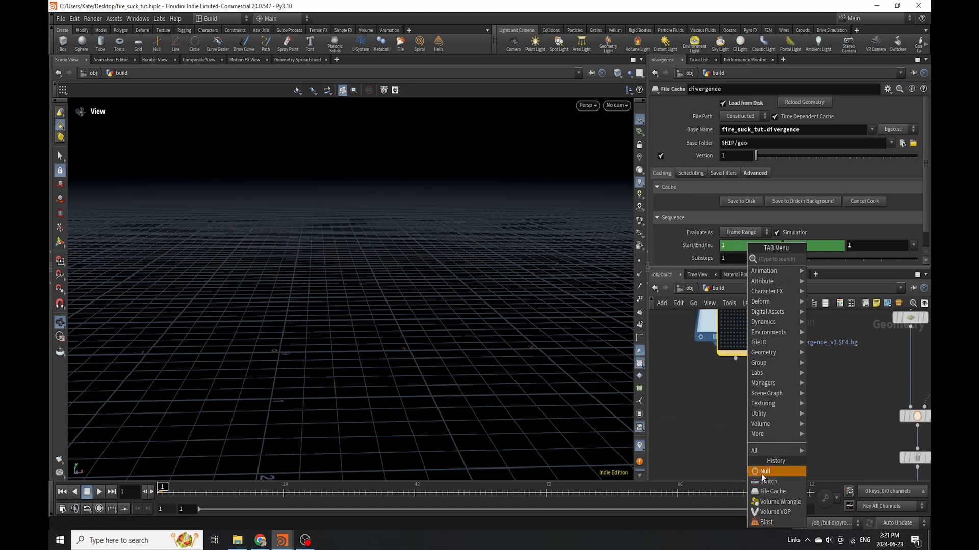
{"action": "left_click", "coordinate": [763, 472]}
{"action": "left_click", "coordinate": [732, 404]}
{"action": "left_click_drag", "start_coordinate": [735, 358], "coordinate": [732, 392]}
{"action": "left_click", "coordinate": [732, 393]}
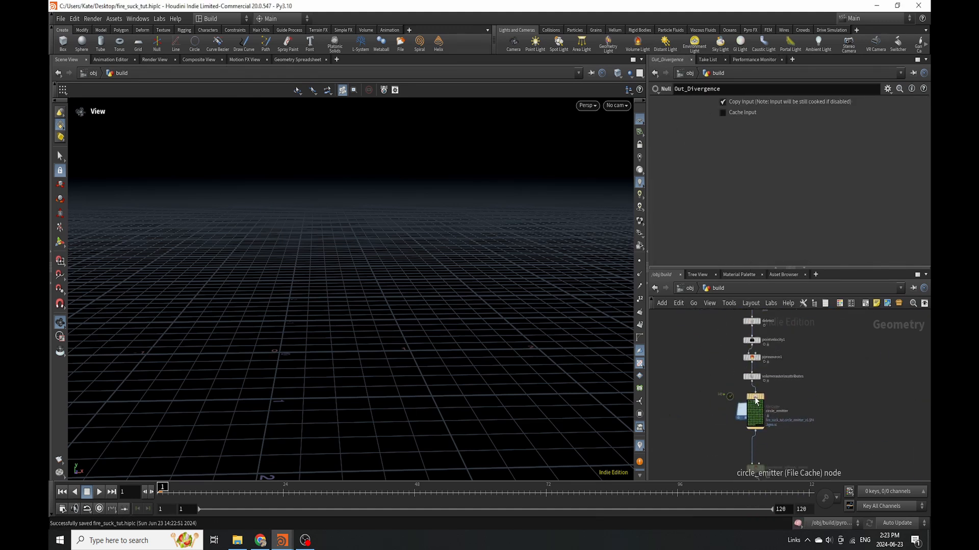
Review the cached hand divergence volumes at Out_Divergence by scrubbing the timeline back to frame 1
{"action": "scroll", "coordinate": [756, 403], "scroll_direction": "down", "scroll_amount": 3}
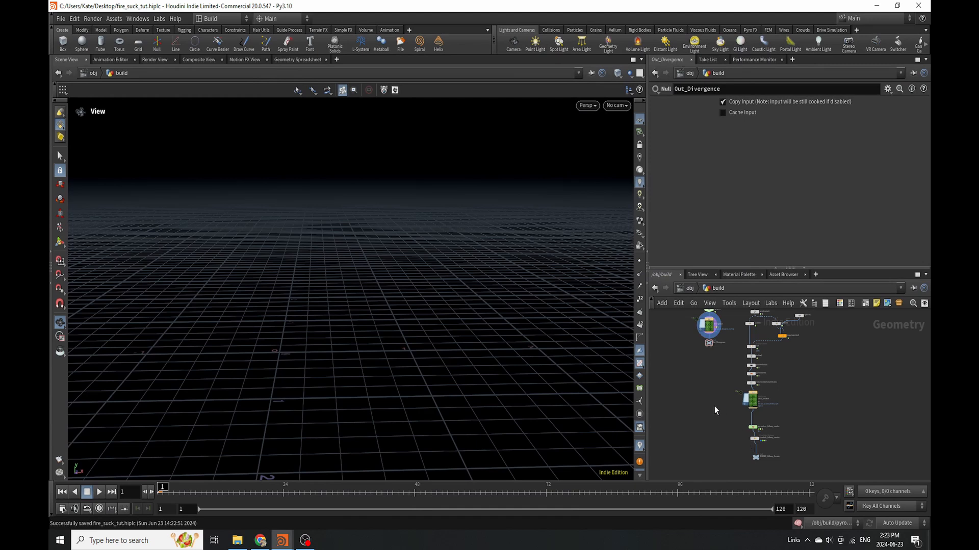
{"action": "scroll", "coordinate": [709, 343], "scroll_direction": "up", "scroll_amount": 5}
{"action": "left_click", "coordinate": [716, 341]}
{"action": "left_click_drag", "start_coordinate": [275, 495], "coordinate": [160, 496]}
Display pyrosolver_billowy_smoke, and switch the display to the RENDER_Billowy_Smoke null at the end of the smoke chain
{"action": "scroll", "coordinate": [737, 383], "scroll_direction": "down", "scroll_amount": 5}
{"action": "scroll", "coordinate": [765, 415], "scroll_direction": "up", "scroll_amount": 7}
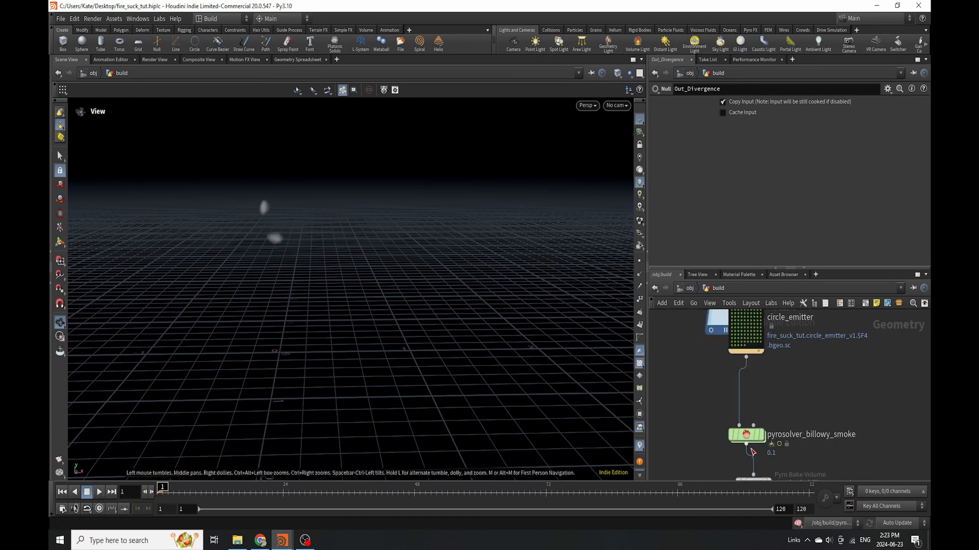
{"action": "left_click", "coordinate": [762, 435]}
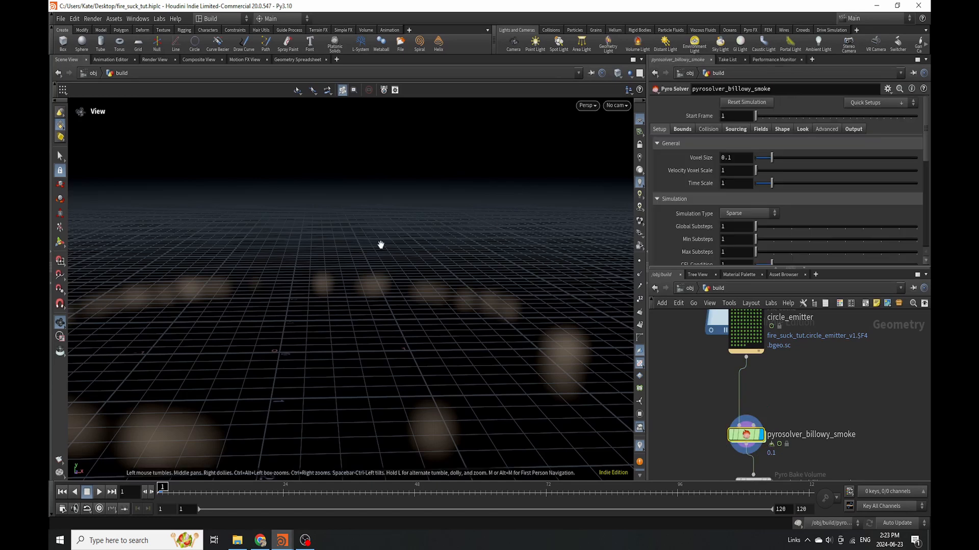
{"action": "scroll", "coordinate": [733, 391], "scroll_direction": "down", "scroll_amount": 3}
{"action": "middle_click_drag", "start_coordinate": [749, 477], "coordinate": [746, 432]}
{"action": "scroll", "coordinate": [745, 429], "scroll_direction": "up", "scroll_amount": 2}
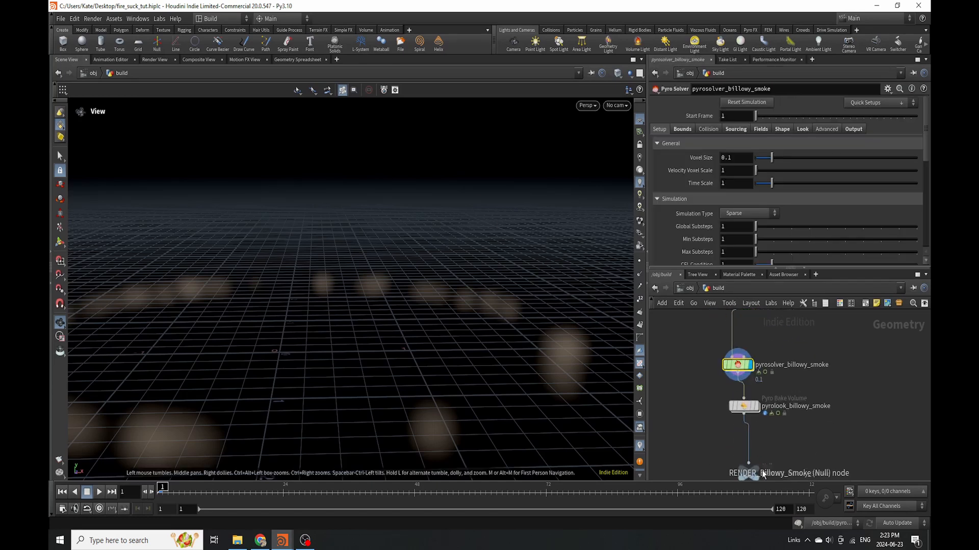
{"action": "left_click", "coordinate": [748, 470]}
Set the voxel size of pyrosolver_billowy_smoke to 0.05
{"action": "left_click", "coordinate": [738, 365]}
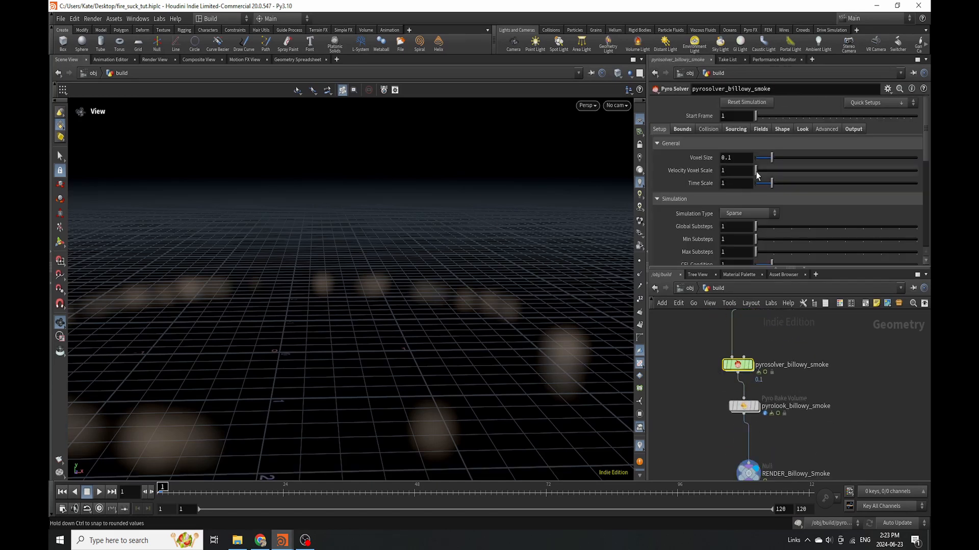
{"action": "left_click", "coordinate": [731, 159]}
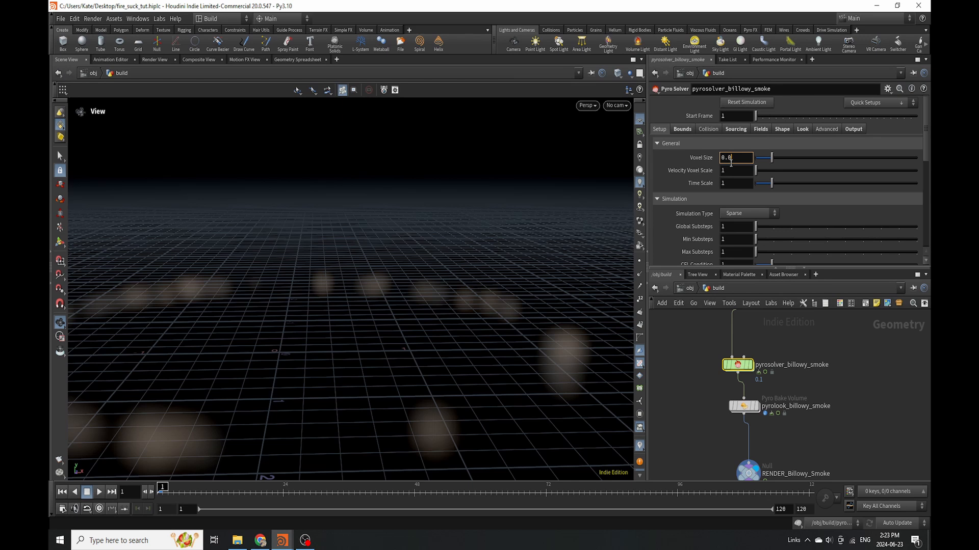
{"action": "type", "text": "5"}
{"action": "key", "text": "Return"}
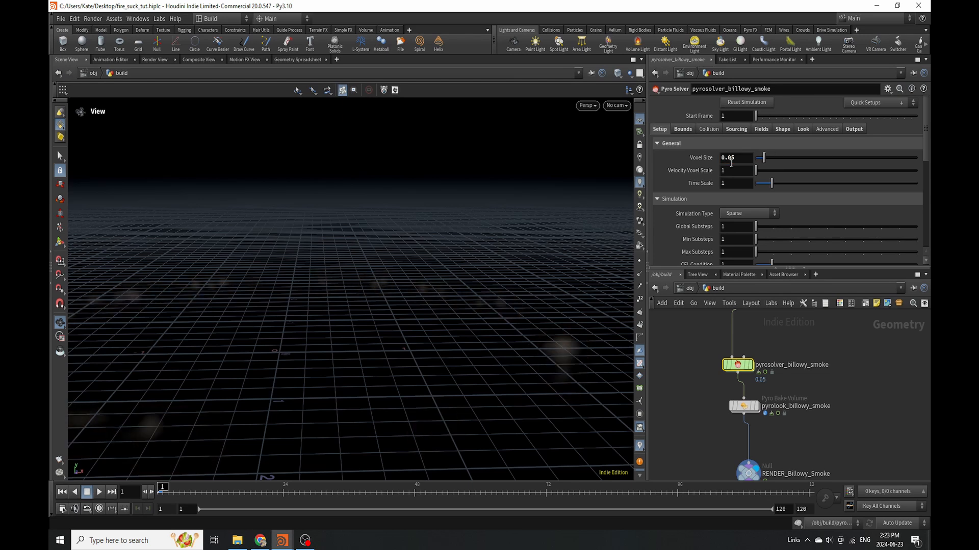
Compute the density range in pyrolook_billowy_smoke and switch its smoke color mode to Constant
{"action": "left_click", "coordinate": [738, 411]}
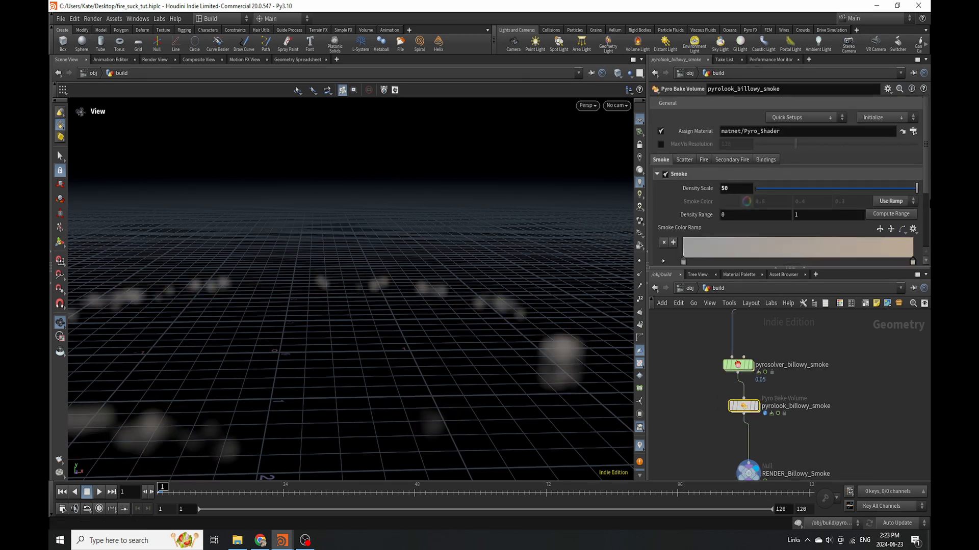
{"action": "left_click", "coordinate": [902, 217]}
{"action": "left_click", "coordinate": [892, 202]}
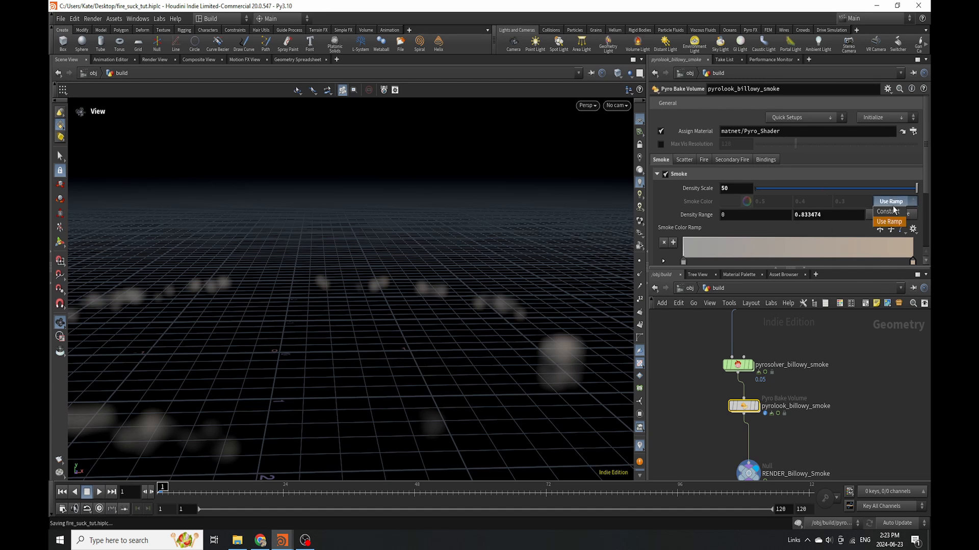
{"action": "left_click", "coordinate": [888, 211]}
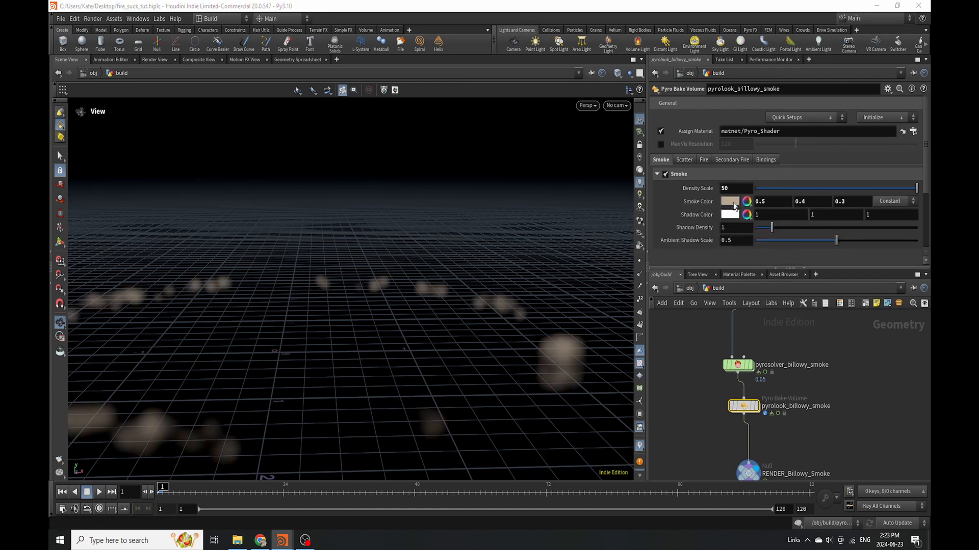
Set the smoke color of pyrolook_billowy_smoke to dark grey with RGB values 0.1, 0.1, 0.1
{"action": "left_click", "coordinate": [734, 202]}
{"action": "left_click", "coordinate": [766, 185]}
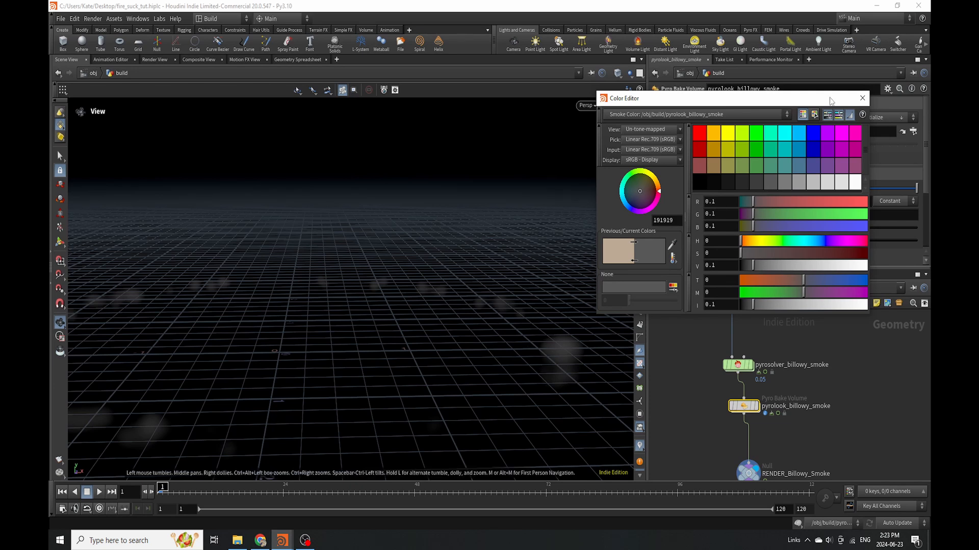
{"action": "left_click", "coordinate": [862, 97]}
Change the viewport background color scheme to Light in the display options
{"action": "key", "text": "d"}
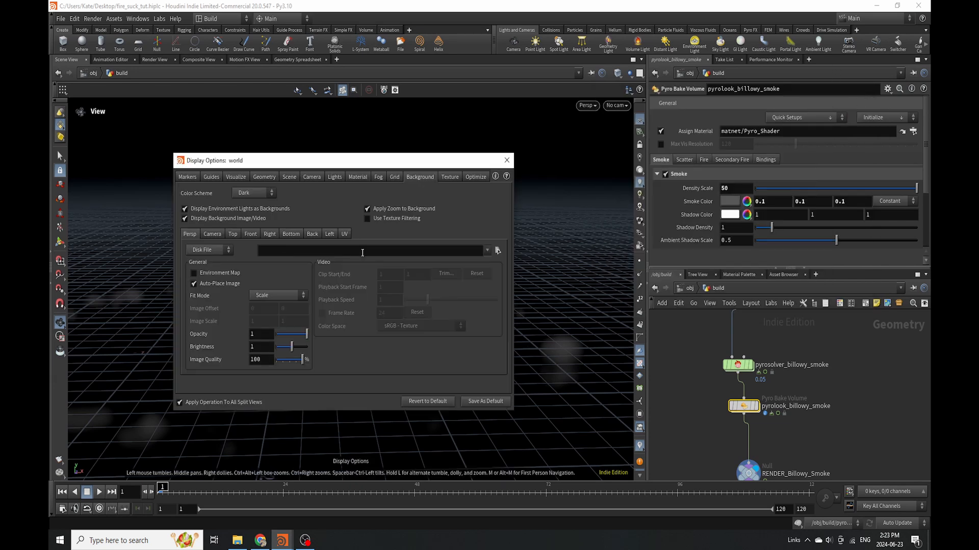
{"action": "left_click", "coordinate": [256, 203]}
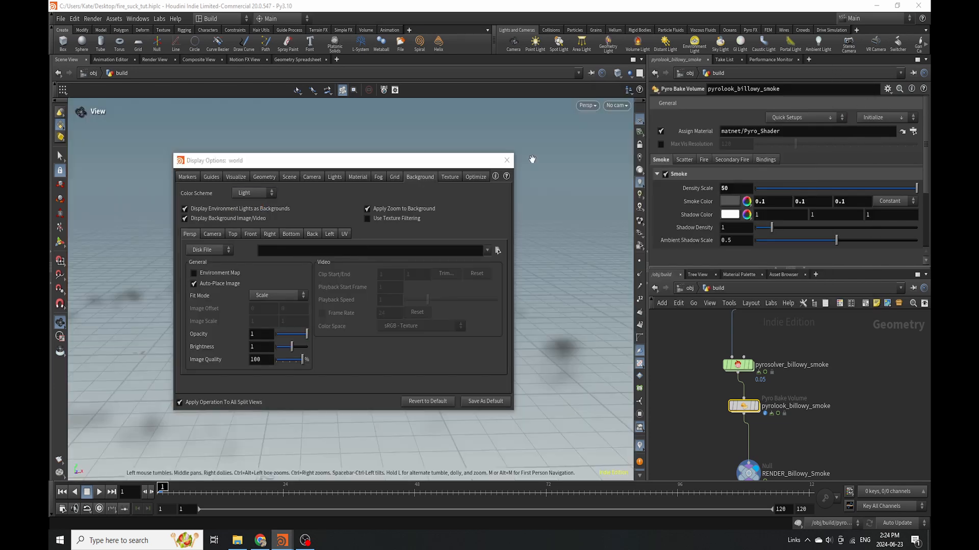
Close the display options and increase the number of source volumes in pyrosolver_billowy_smoke to 5
{"action": "left_click", "coordinate": [507, 160]}
{"action": "left_click", "coordinate": [738, 365]}
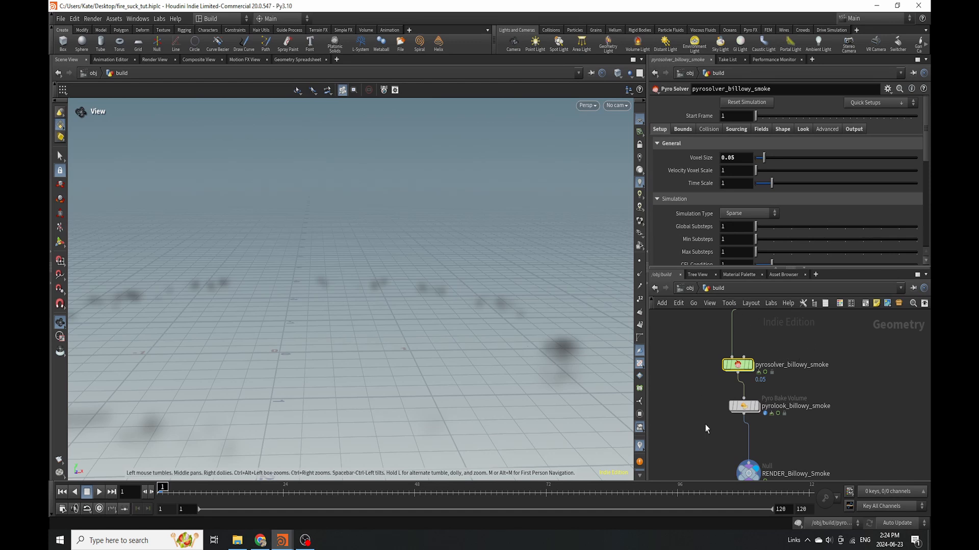
{"action": "left_click", "coordinate": [736, 130]}
{"action": "scroll", "coordinate": [762, 190], "scroll_direction": "down", "scroll_amount": 8}
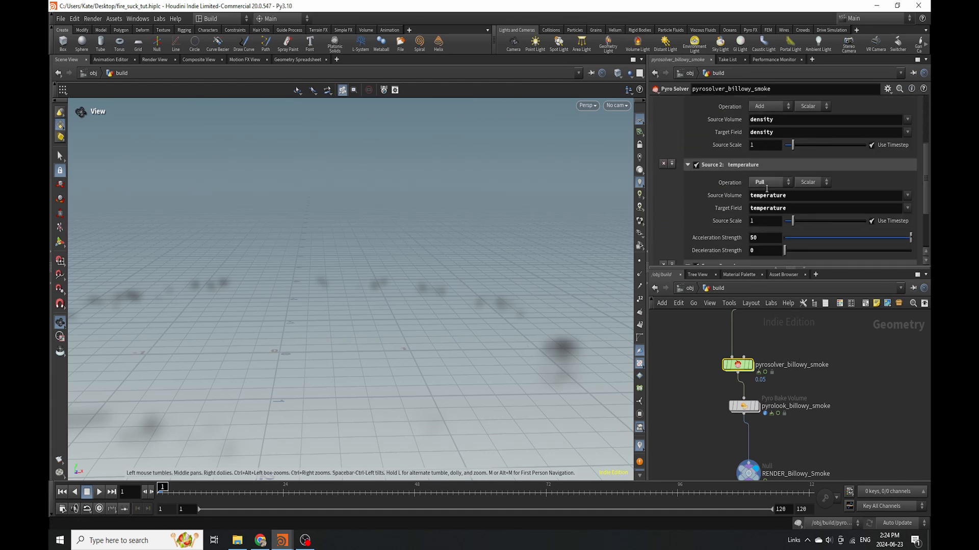
{"action": "scroll", "coordinate": [765, 217], "scroll_direction": "up", "scroll_amount": 8}
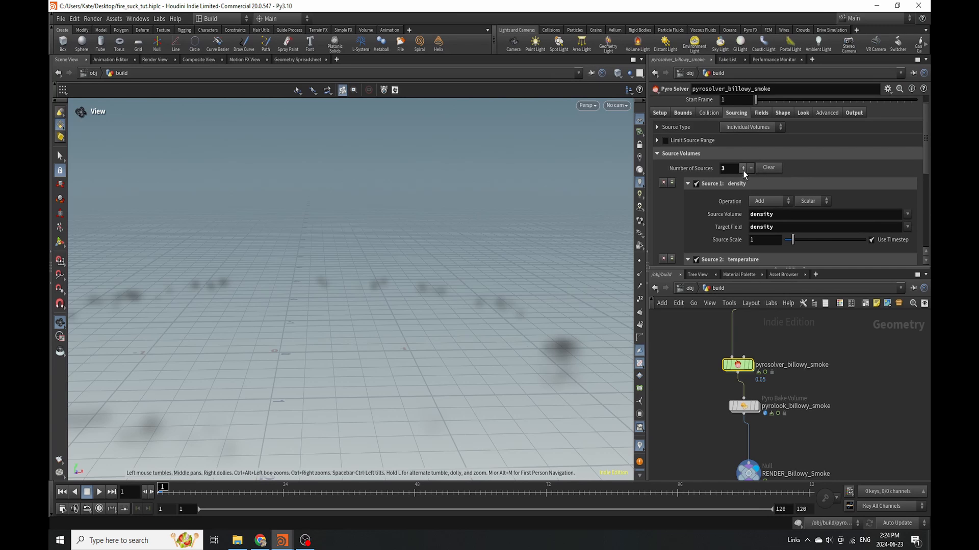
{"action": "scroll", "coordinate": [735, 218], "scroll_direction": "down", "scroll_amount": 3}
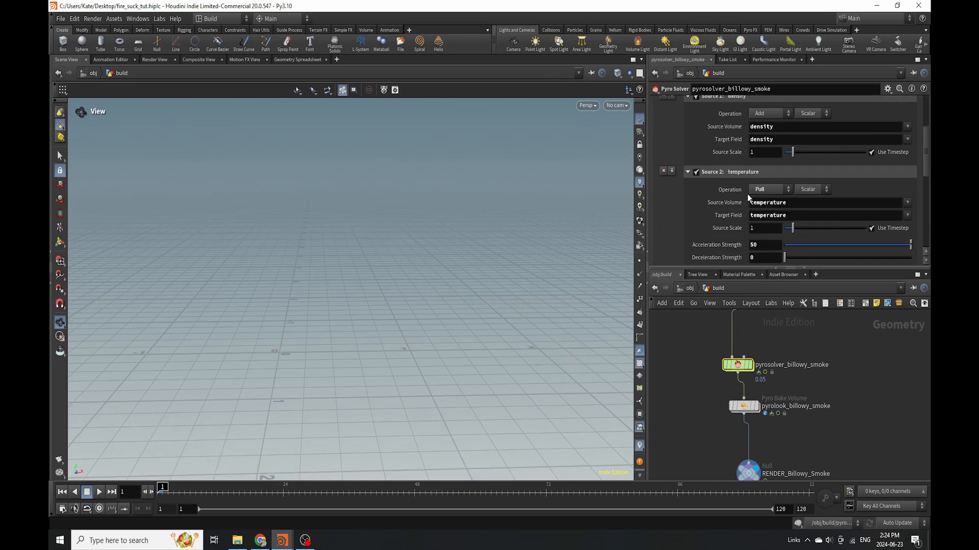
{"action": "scroll", "coordinate": [747, 197], "scroll_direction": "down", "scroll_amount": 5}
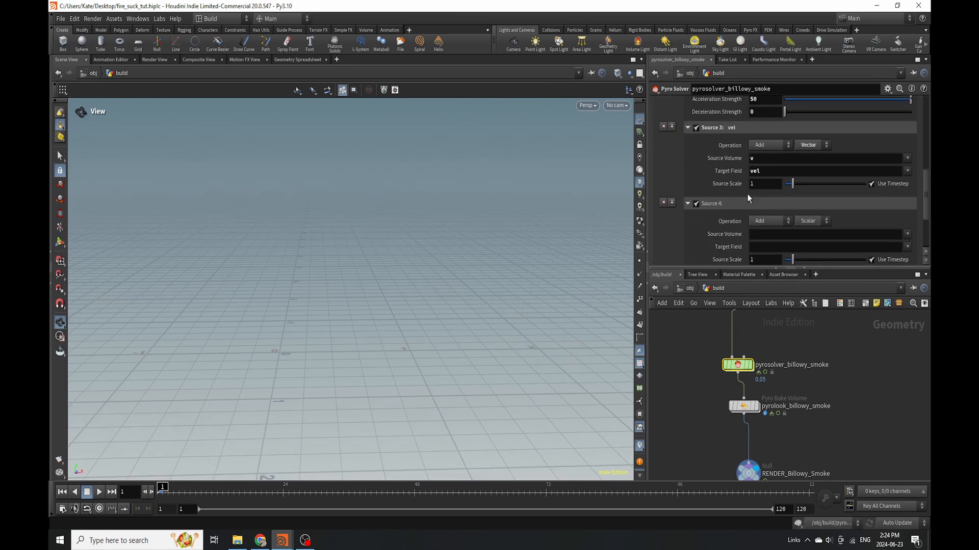
{"action": "scroll", "coordinate": [748, 198], "scroll_direction": "down", "scroll_amount": 3}
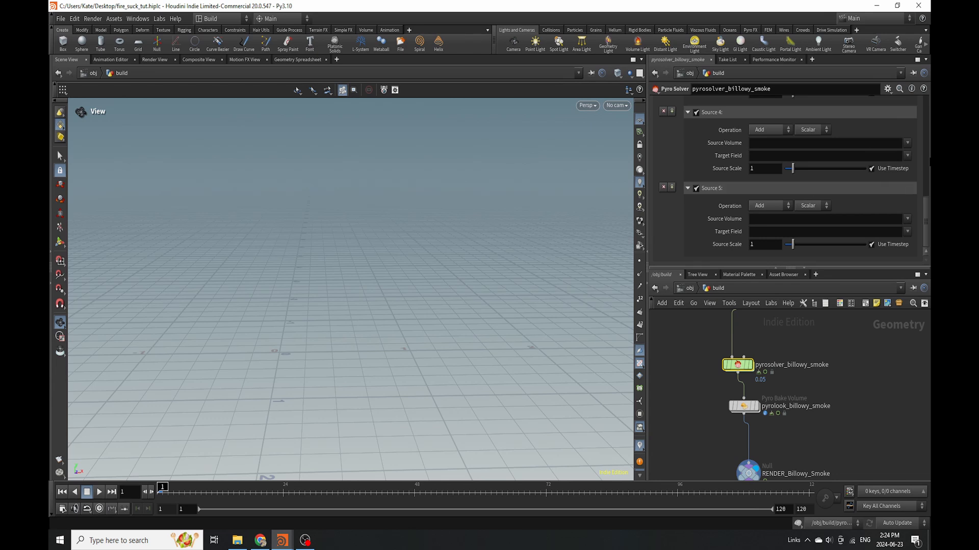
Assign burn as the source volume and flame as the target field of source 4
{"action": "left_click", "coordinate": [908, 142]}
{"action": "left_click", "coordinate": [892, 153]}
{"action": "left_click", "coordinate": [907, 156]}
{"action": "left_click", "coordinate": [895, 200]}
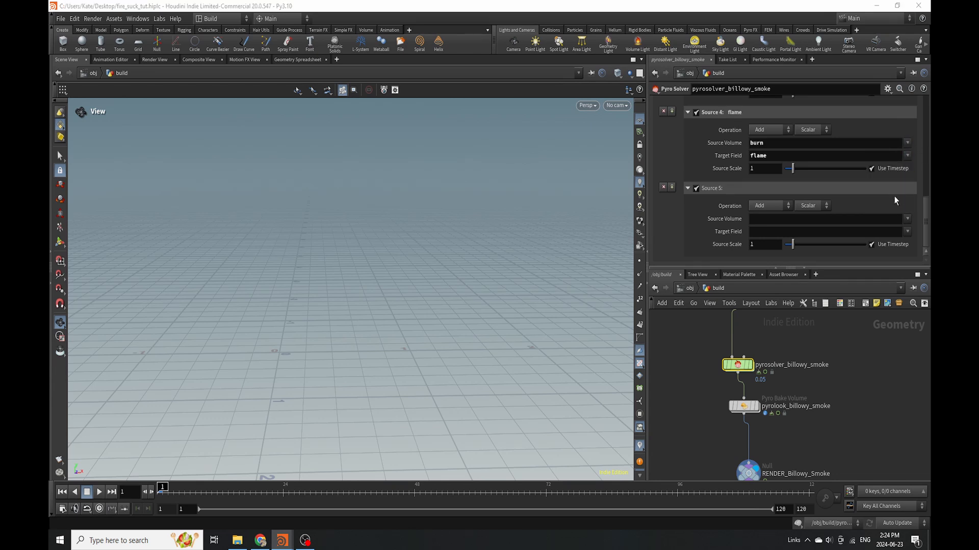
Assign fuel as the source volume and temperature as the target field of source 5
{"action": "left_click", "coordinate": [907, 219]}
{"action": "left_click", "coordinate": [897, 249]}
{"action": "left_click", "coordinate": [906, 231]}
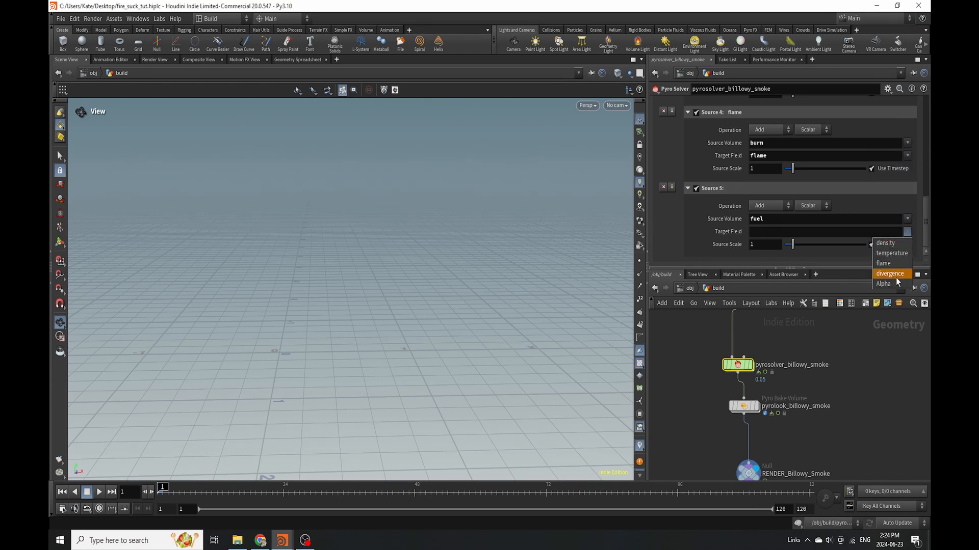
{"action": "left_click", "coordinate": [897, 253]}
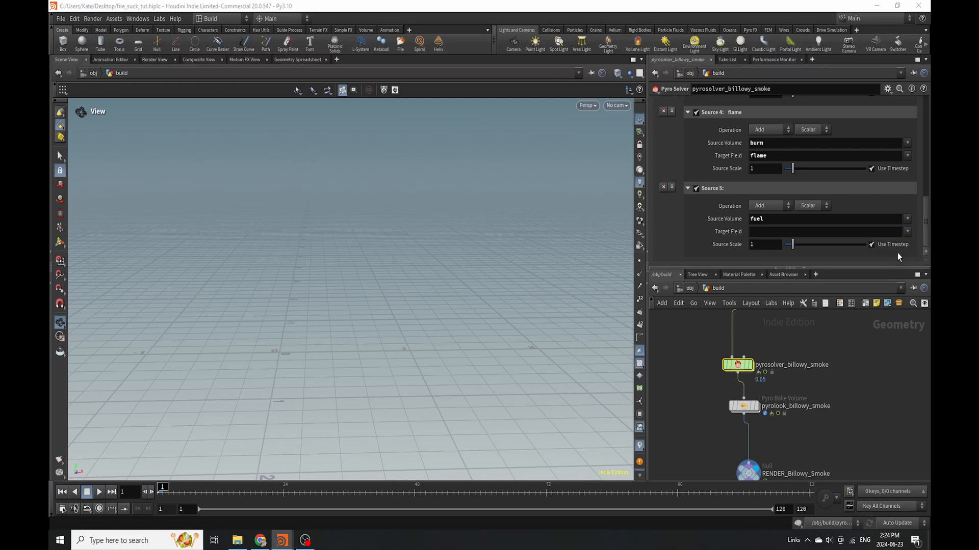
Set the density dissipation of pyrosolver_billowy_smoke to 0.1 in its field settings
{"action": "scroll", "coordinate": [827, 213], "scroll_direction": "up", "scroll_amount": 10}
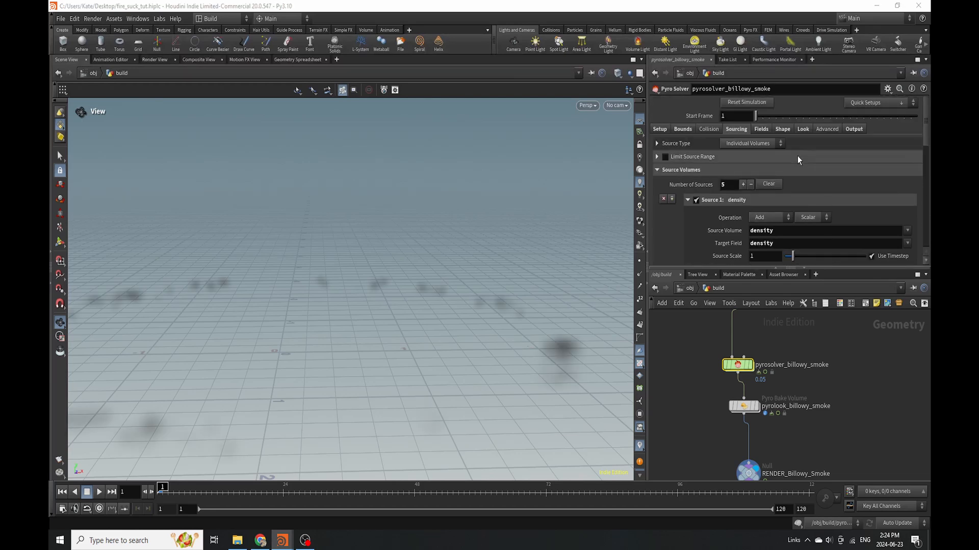
{"action": "left_click", "coordinate": [764, 131]}
{"action": "left_click_drag", "start_coordinate": [735, 175], "coordinate": [726, 177]}
{"action": "type", "text": "1"}
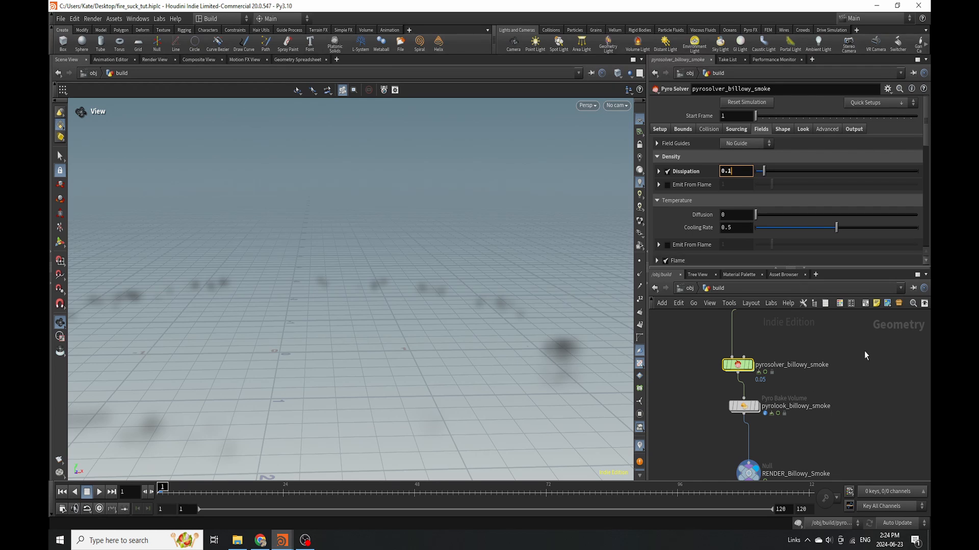
{"action": "key", "text": "Return"}
Disable wind and set buoyancy to 0.4 in the solver's shape settings
{"action": "left_click", "coordinate": [778, 130]}
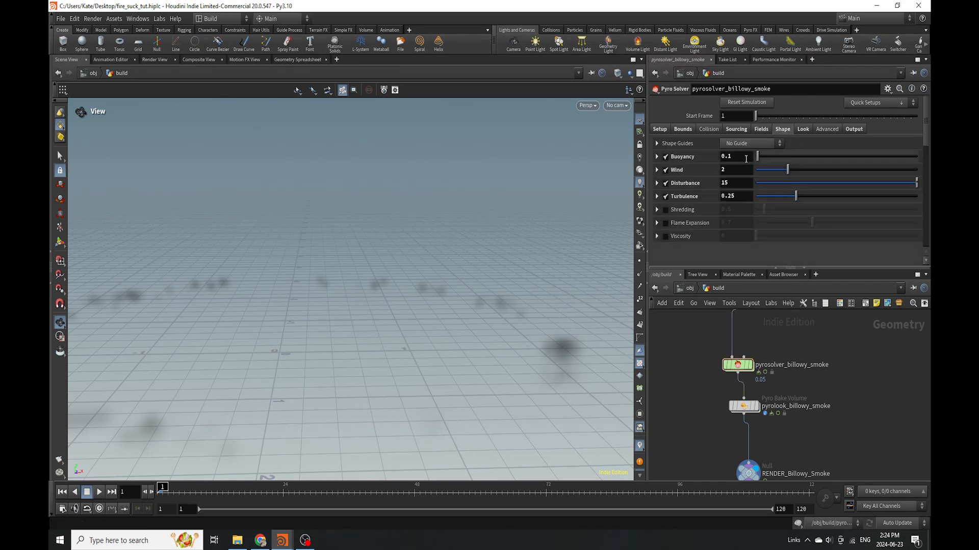
{"action": "left_click", "coordinate": [666, 170]}
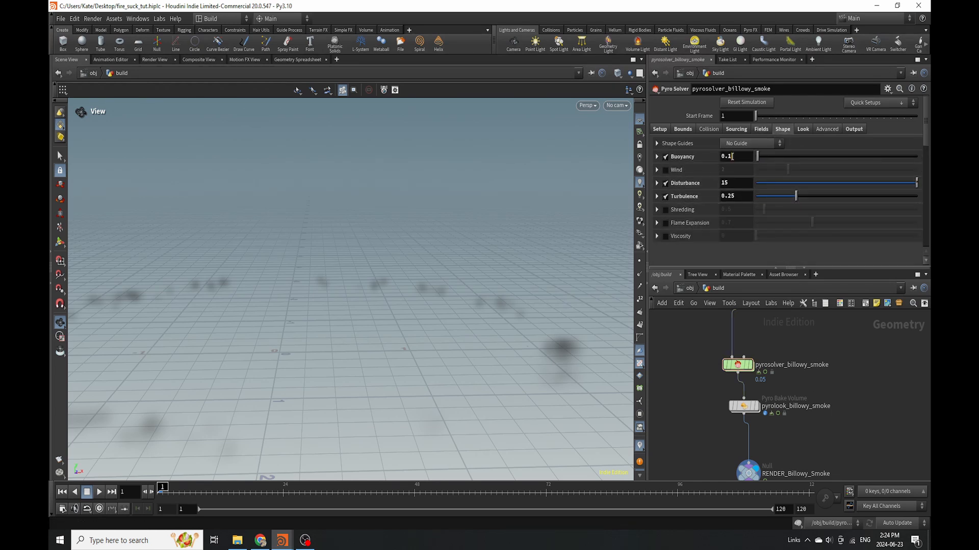
{"action": "left_click_drag", "start_coordinate": [734, 156], "coordinate": [729, 156]}
{"action": "type", "text": "4"}
{"action": "key", "text": "Tab"}
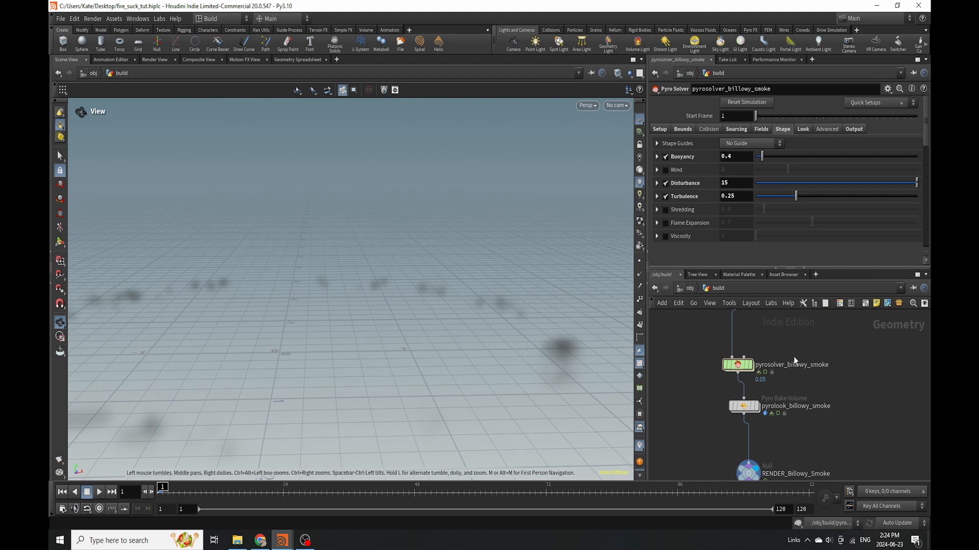
Simulate the smoke and scrub through the timeline to frame 32 to review its motion
{"action": "left_click", "coordinate": [352, 500]}
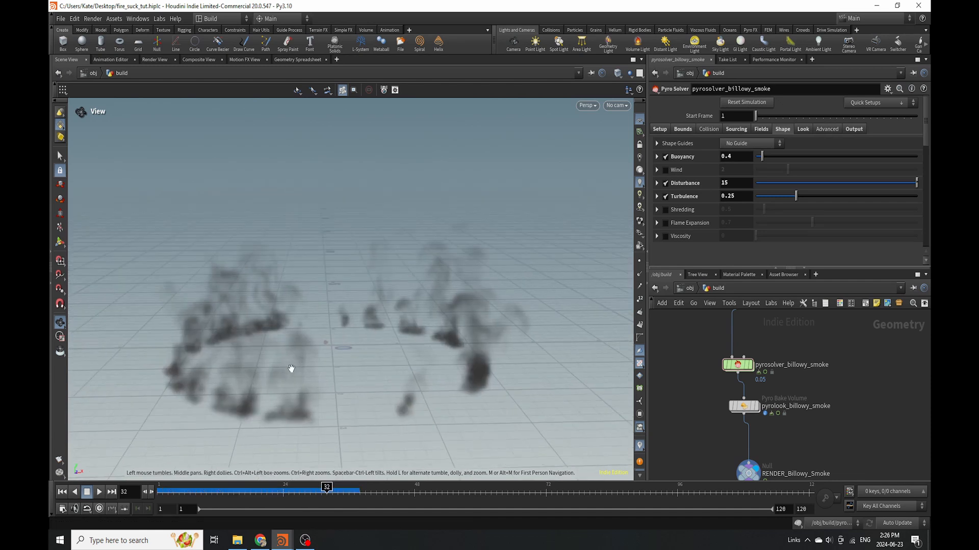
{"action": "mouse_move", "coordinate": [291, 369]}
{"action": "left_mouse_down"}
{"action": "mouse_move", "coordinate": [310, 348]}
{"action": "mouse_move", "coordinate": [298, 384]}
{"action": "left_mouse_up"}
{"action": "left_click_drag", "start_coordinate": [195, 498], "coordinate": [327, 502]}
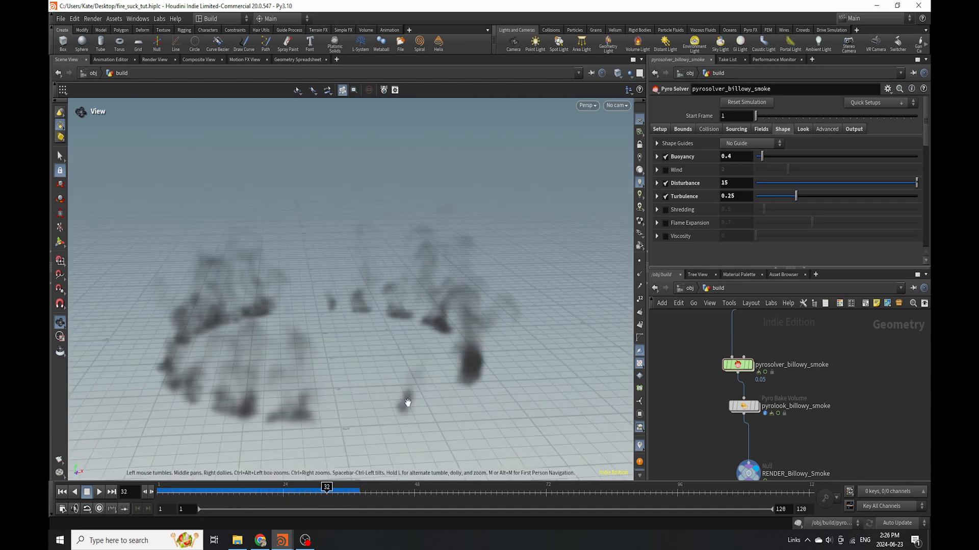
Save the scene and set the source scale of the solver's density source to 3
{"action": "left_click", "coordinate": [736, 129]}
{"action": "key", "text": "ctrl+s"}
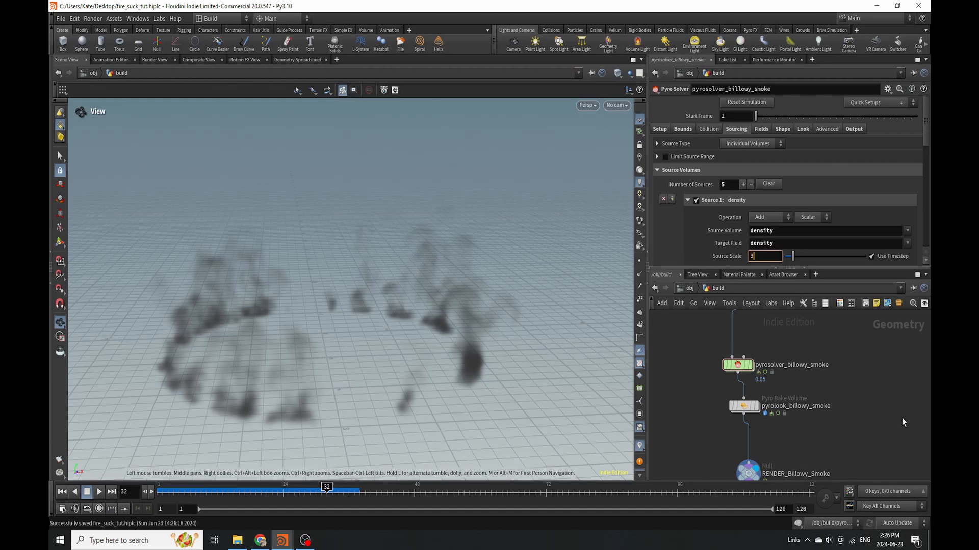
{"action": "key", "text": "Return"}
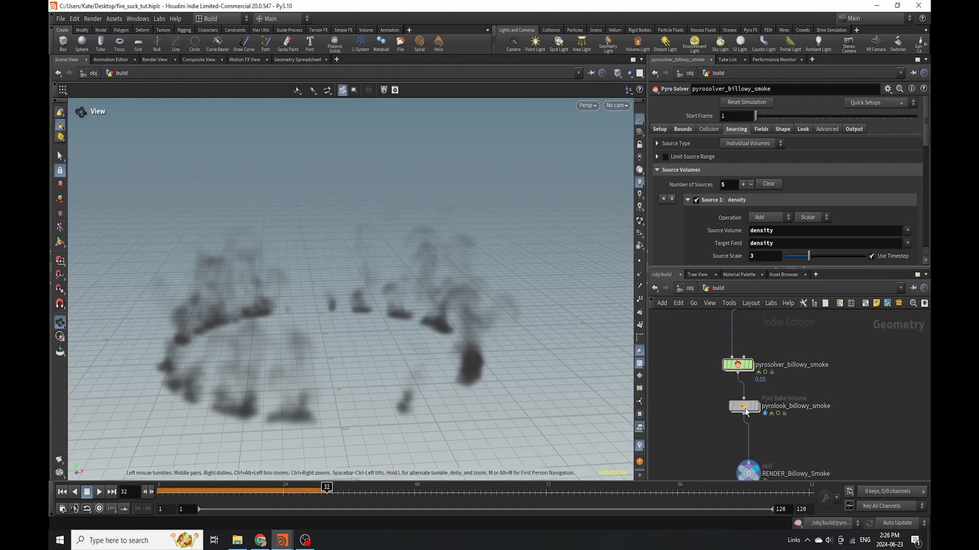
Enable fire in pyrolook_billowy_smoke with an intensity scale of 108, add a low point to its intensity ramp, and return to frame 1
{"action": "left_click", "coordinate": [744, 408]}
{"action": "left_click", "coordinate": [704, 161]}
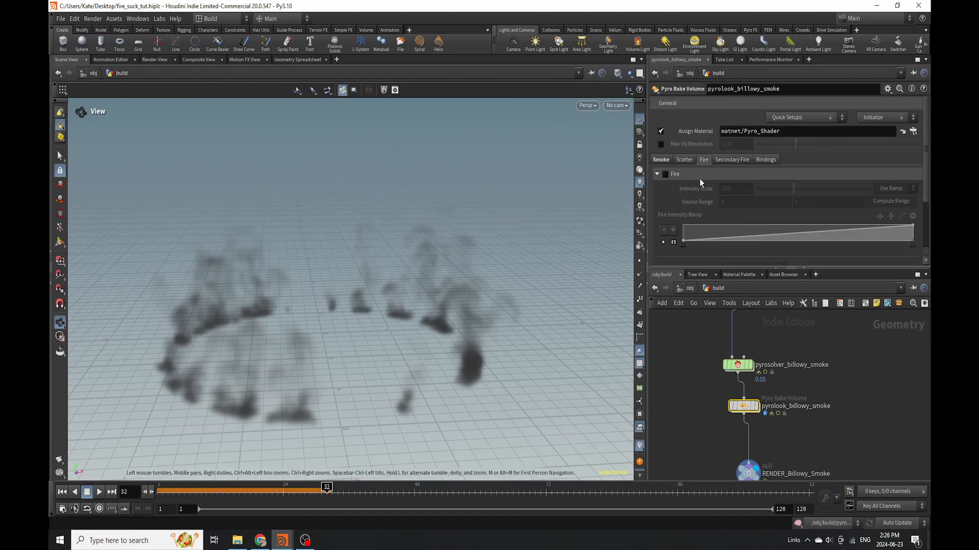
{"action": "left_click", "coordinate": [666, 175]}
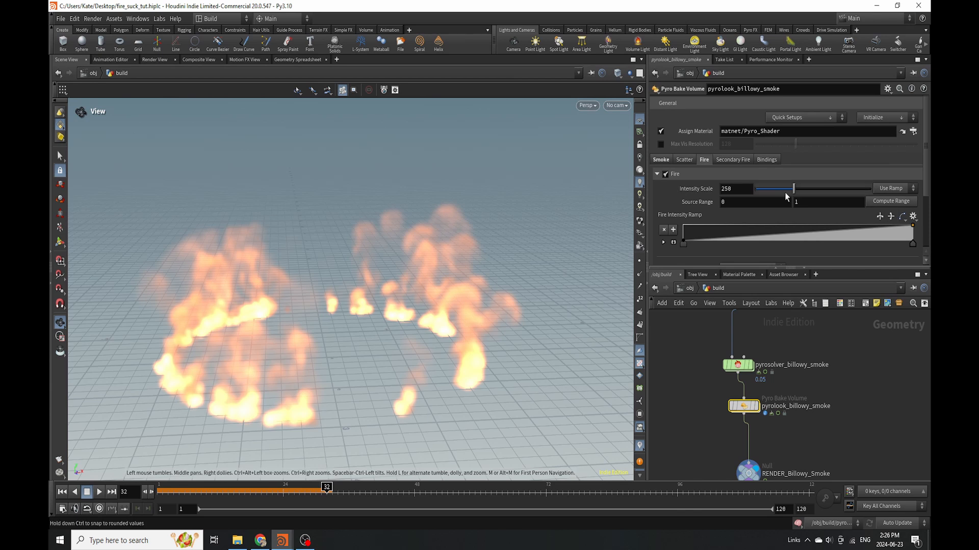
{"action": "left_click_drag", "start_coordinate": [785, 194], "coordinate": [769, 191]}
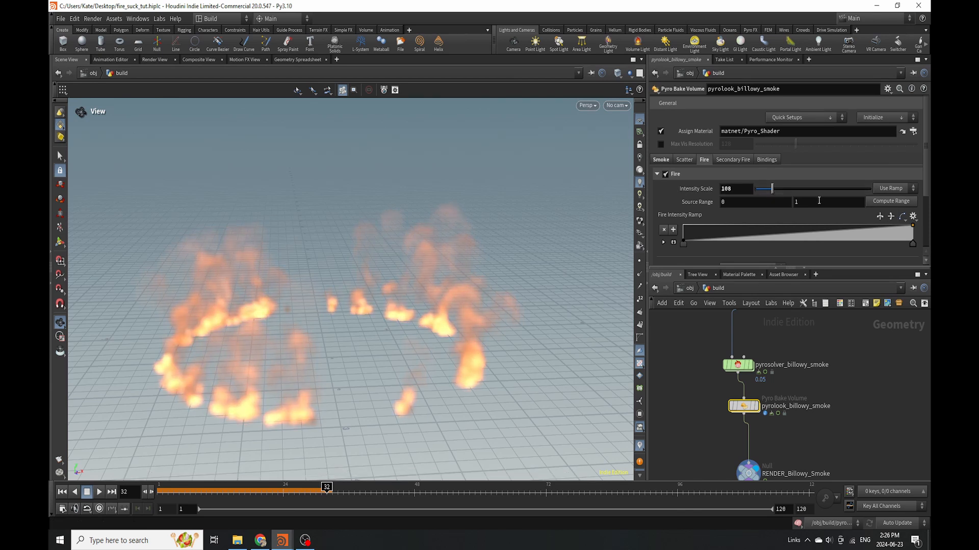
{"action": "left_click", "coordinate": [812, 239]}
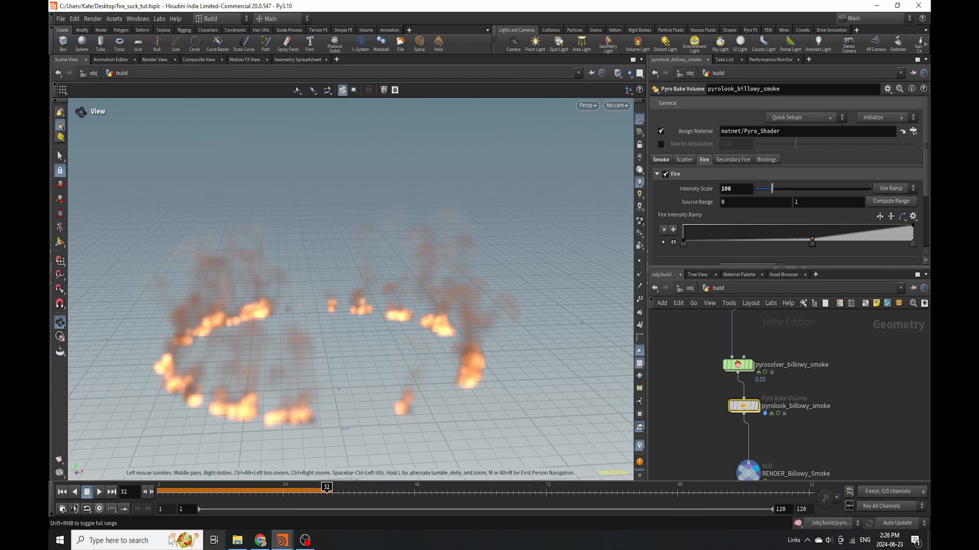
{"action": "left_click", "coordinate": [62, 492]}
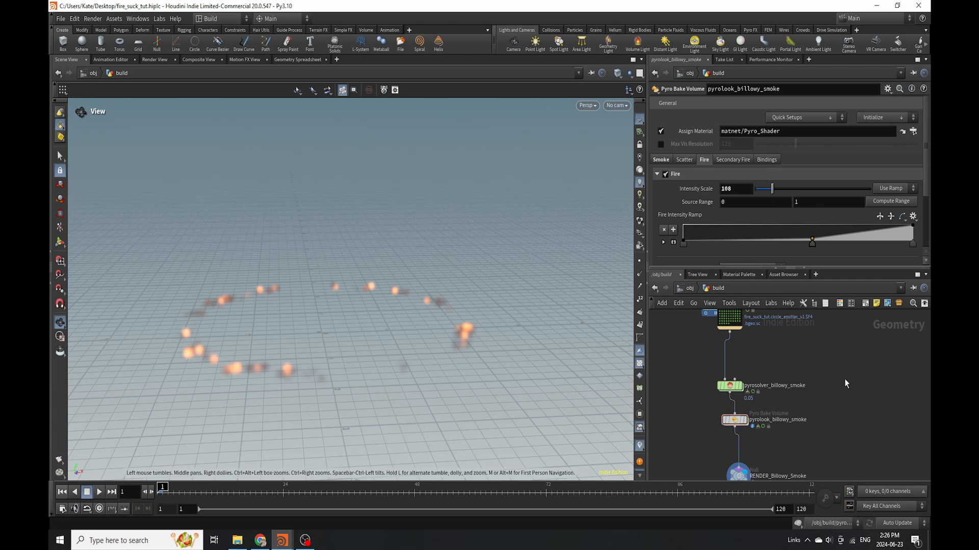
Add a Volume Source node inside the FORCES network of pyrosolver_billowy_smoke and connect it to sources_output
{"action": "scroll", "coordinate": [751, 401], "scroll_direction": "up", "scroll_amount": 3}
{"action": "double_click", "coordinate": [743, 383]}
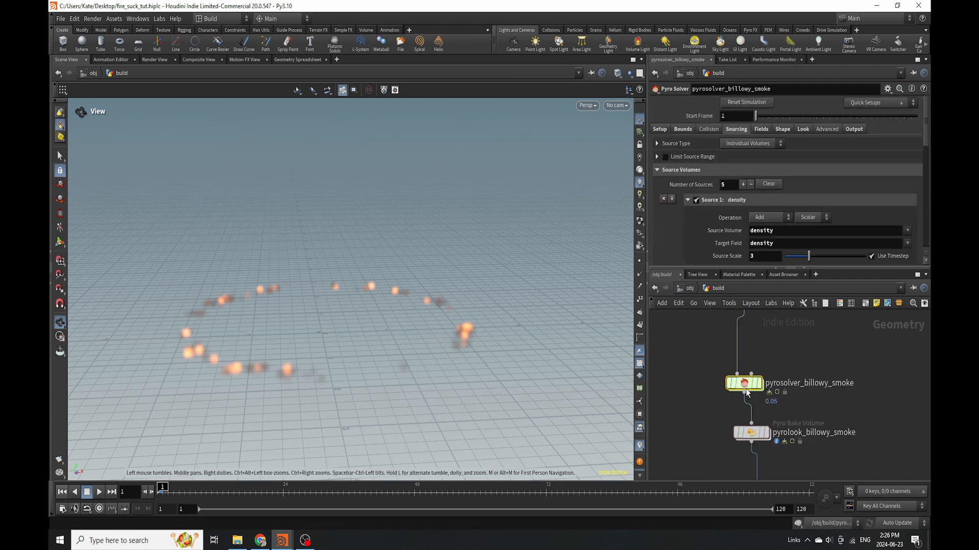
{"action": "key", "text": "Tab"}
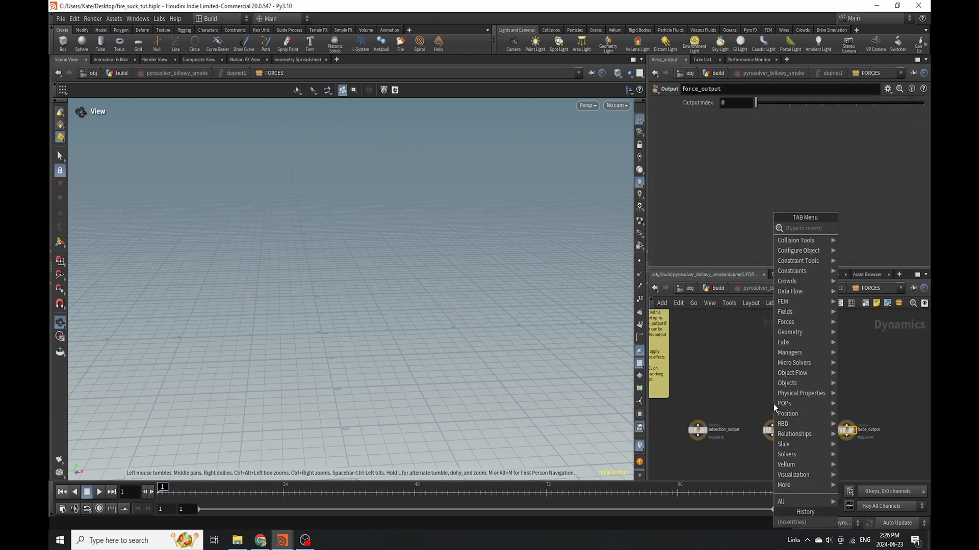
{"action": "type", "text": "volume"}
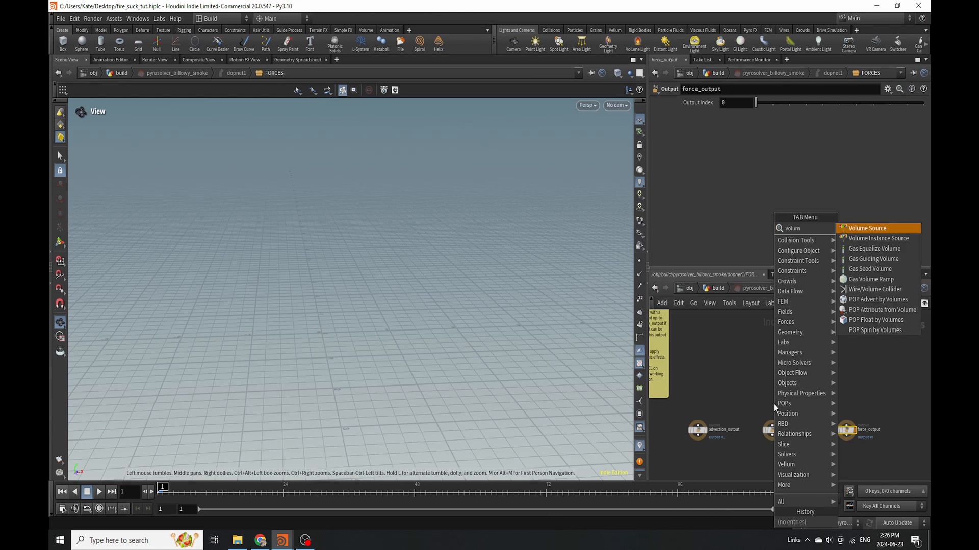
{"action": "left_click", "coordinate": [858, 231]}
{"action": "scroll", "coordinate": [771, 399], "scroll_direction": "up", "scroll_amount": 2}
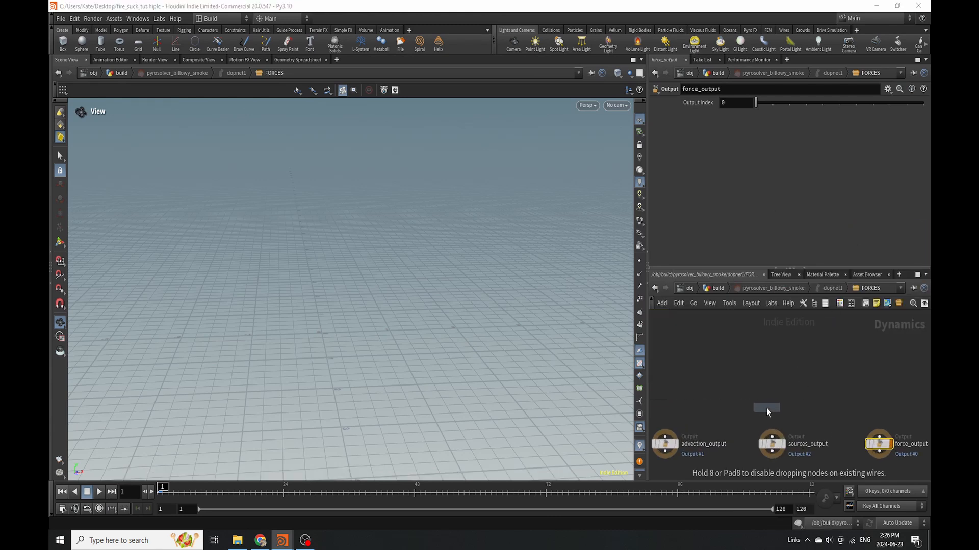
{"action": "left_click", "coordinate": [772, 376]}
{"action": "left_click_drag", "start_coordinate": [772, 384], "coordinate": [773, 434]}
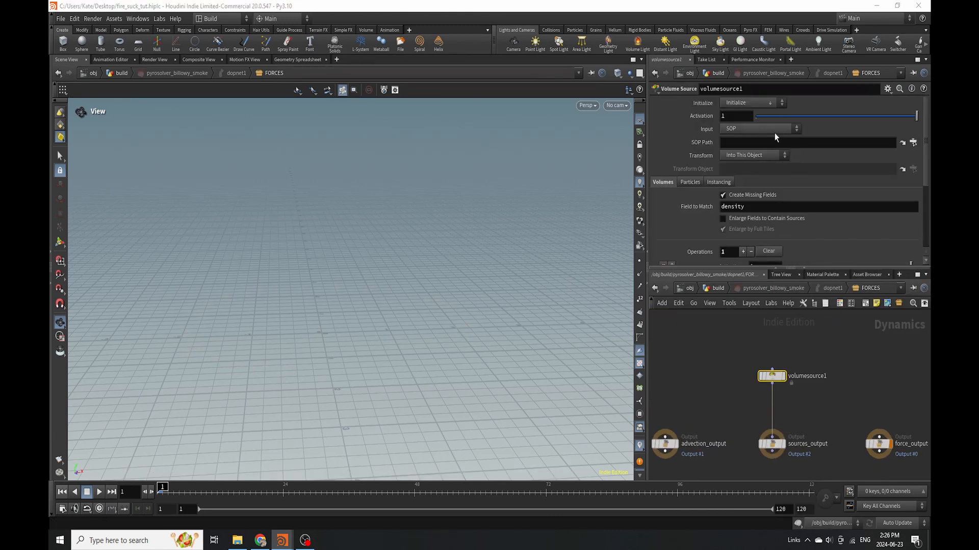
Point volumesource1 to /obj/build/Out_Divergence and configure it to copy the divergence volume into the divergence field
{"action": "left_click", "coordinate": [913, 144]}
{"action": "left_click", "coordinate": [898, 148]}
{"action": "left_click", "coordinate": [842, 230]}
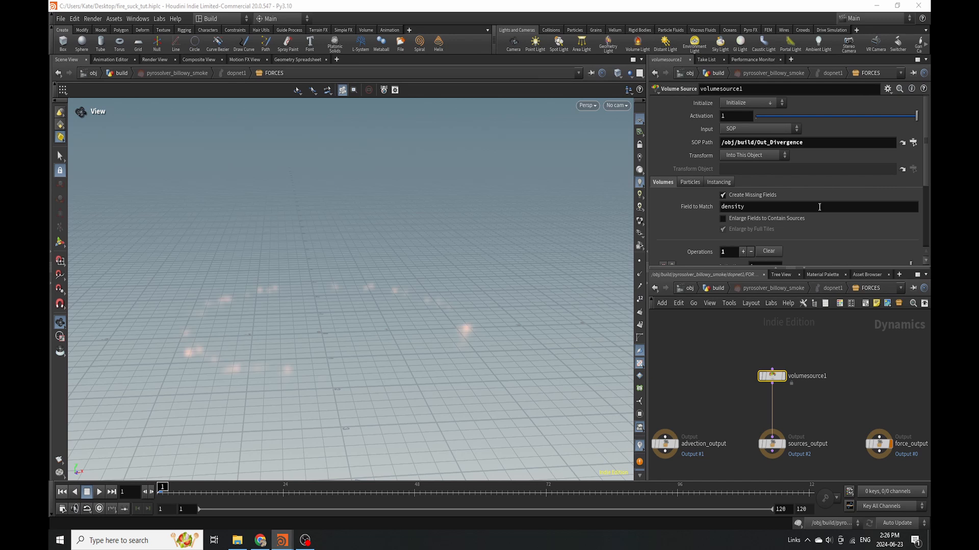
{"action": "scroll", "coordinate": [839, 253], "scroll_direction": "down", "scroll_amount": 3}
{"action": "left_click", "coordinate": [769, 253]}
{"action": "left_click", "coordinate": [775, 264]}
{"action": "left_click", "coordinate": [880, 386]}
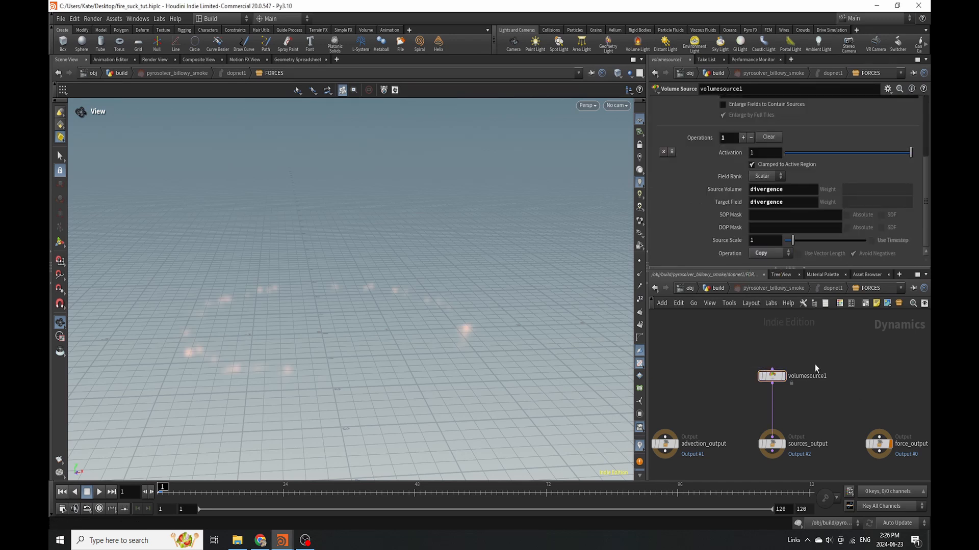
Return to the build network and set the solver's density source scale to 5
{"action": "left_click", "coordinate": [706, 290]}
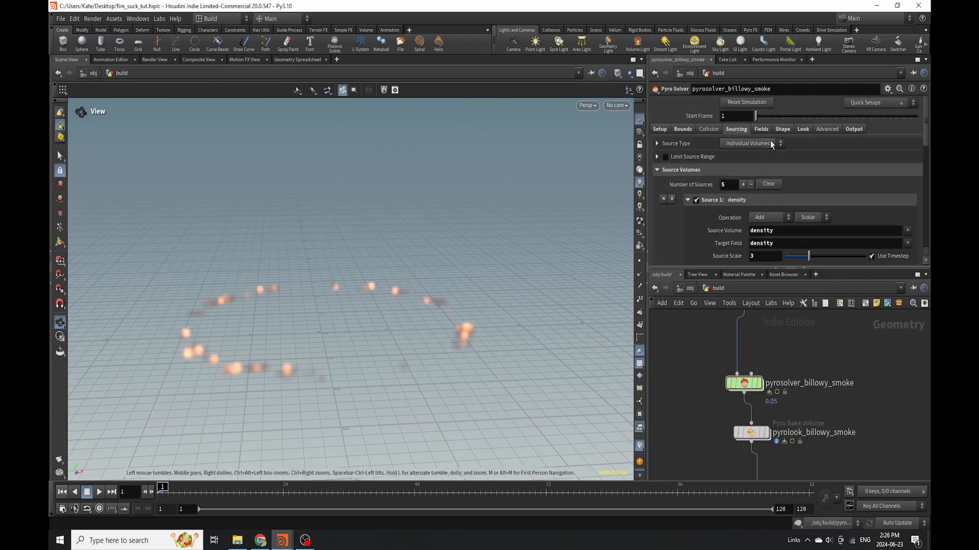
{"action": "scroll", "coordinate": [750, 240], "scroll_direction": "down", "scroll_amount": 2}
{"action": "left_click", "coordinate": [731, 176]}
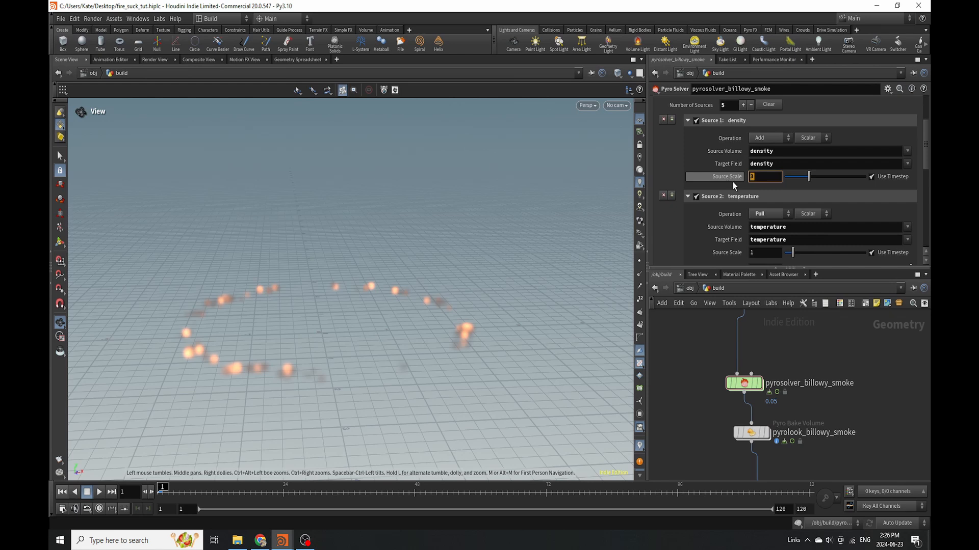
{"action": "type", "text": "5"}
{"action": "key", "text": "Return"}
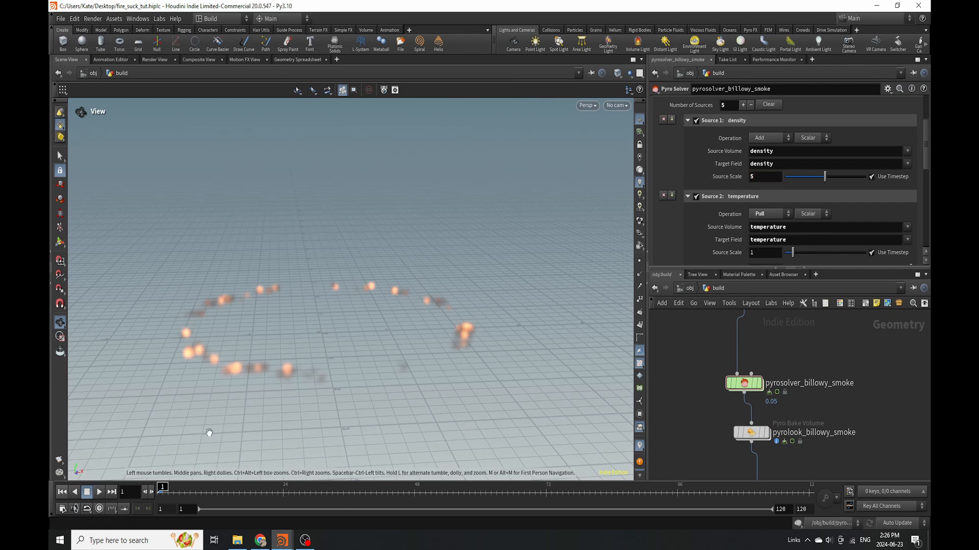
{"action": "scroll", "coordinate": [738, 175], "scroll_direction": "up", "scroll_amount": 2}
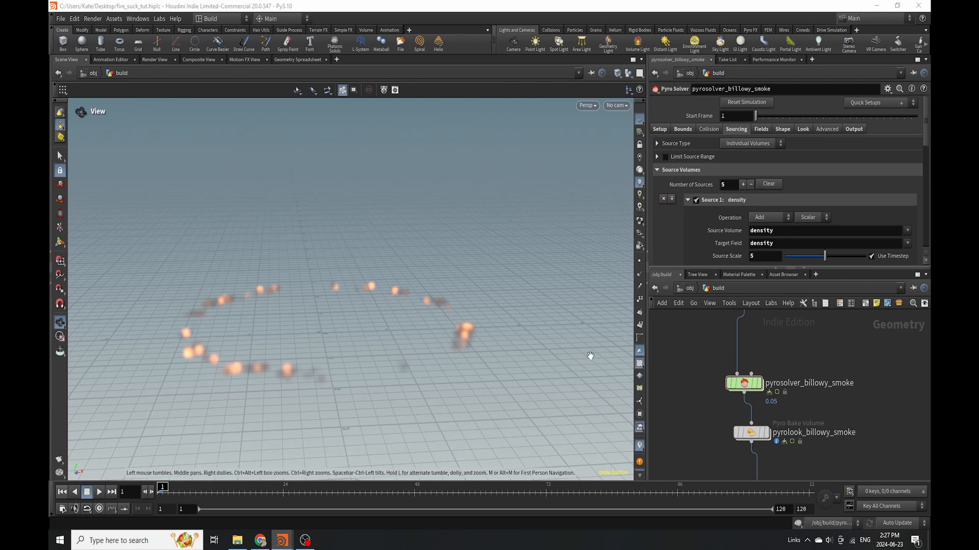
{"action": "left_click", "coordinate": [161, 18]}
{"action": "left_click", "coordinate": [163, 56]}
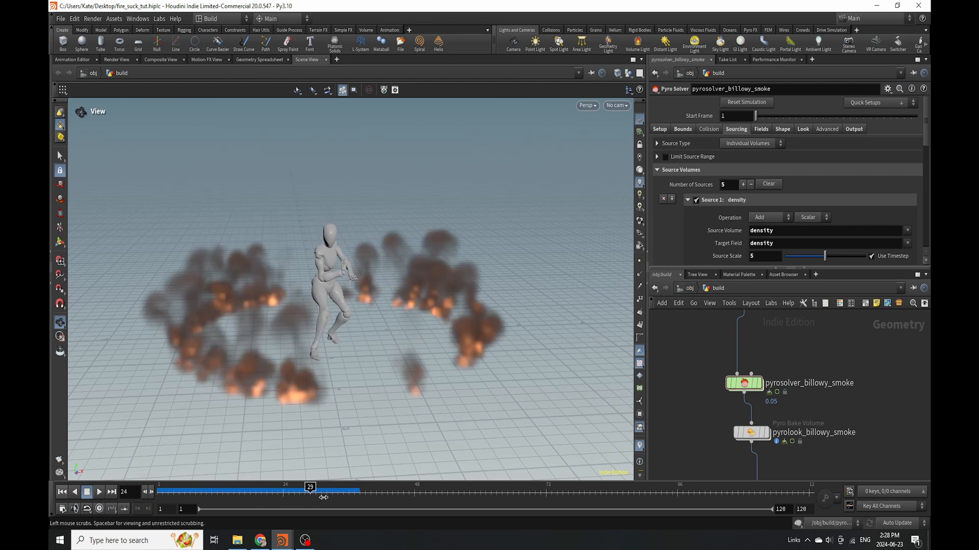
Set the disturbance of pyrosolver_billowy_smoke to 24 in its shape settings
{"action": "left_click", "coordinate": [783, 129]}
{"action": "double_click", "coordinate": [736, 184]}
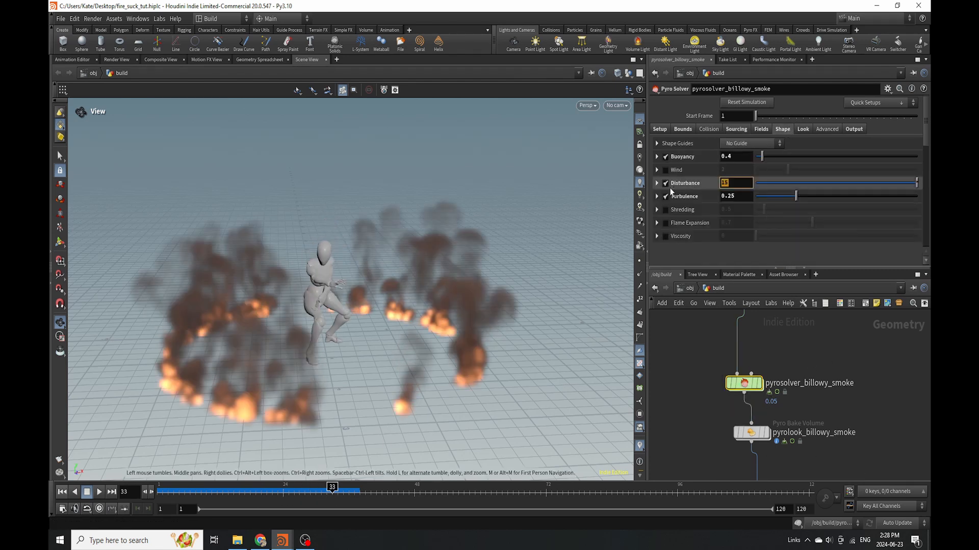
{"action": "type", "text": "24"}
{"action": "key", "text": "Return"}
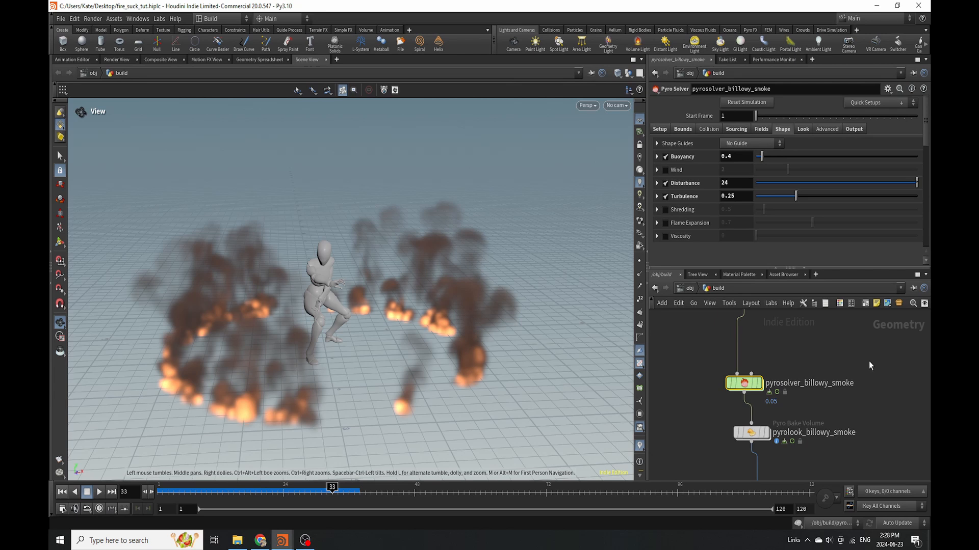
Set volumesource1's divergence source scale to -45 in the FORCES network, save the scene and return to frame 1
{"action": "left_click", "coordinate": [736, 130]}
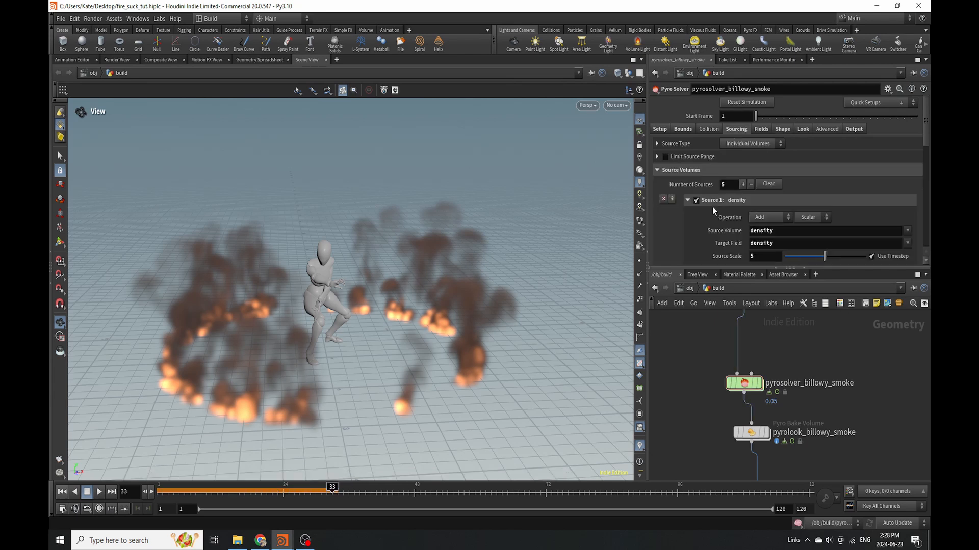
{"action": "double_click", "coordinate": [749, 389]}
{"action": "left_click_drag", "start_coordinate": [761, 240], "coordinate": [739, 241]}
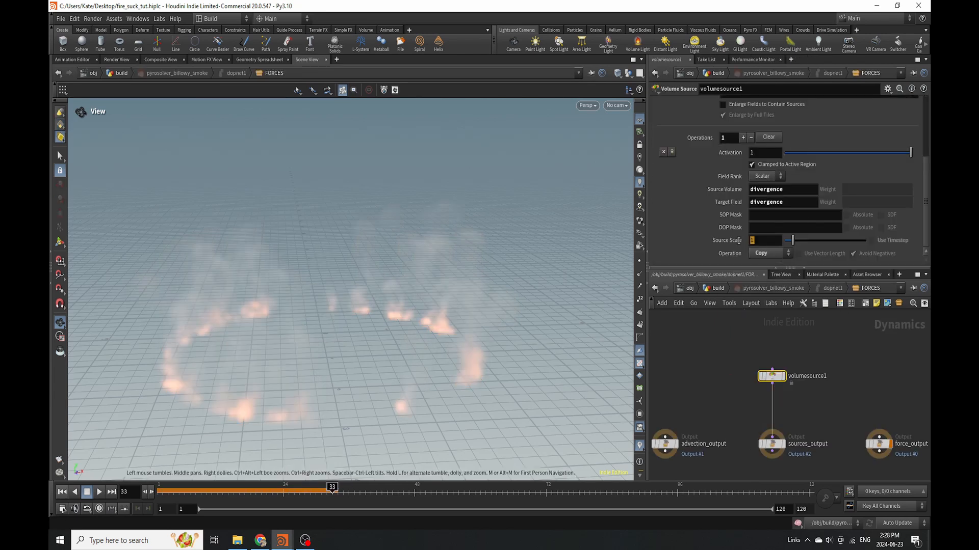
{"action": "type", "text": "-45"}
{"action": "key", "text": "Return"}
{"action": "key", "text": "ctrl+s"}
{"action": "left_click", "coordinate": [62, 493]}
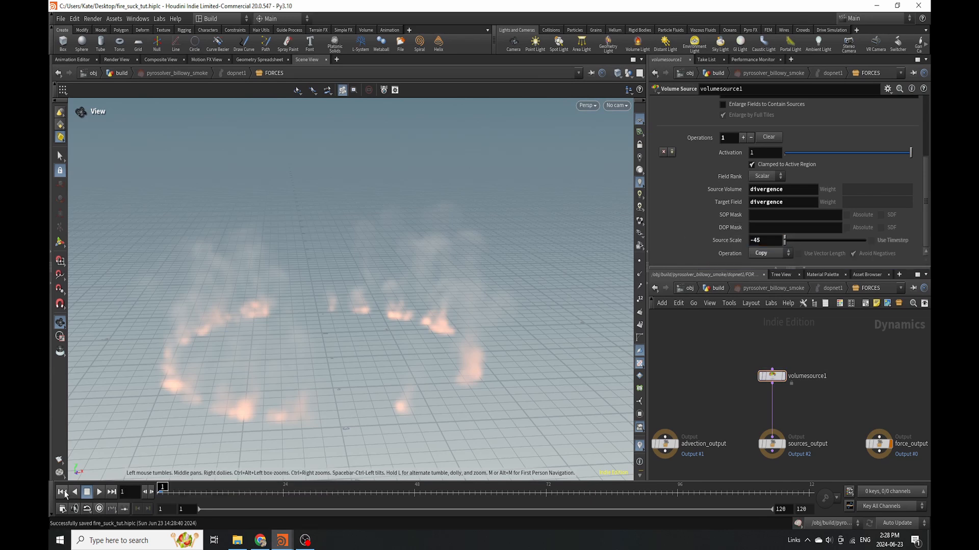
Change volumesource1's divergence source scale and scrub the simulation in the build network to frame 35
{"action": "left_click", "coordinate": [718, 288]}
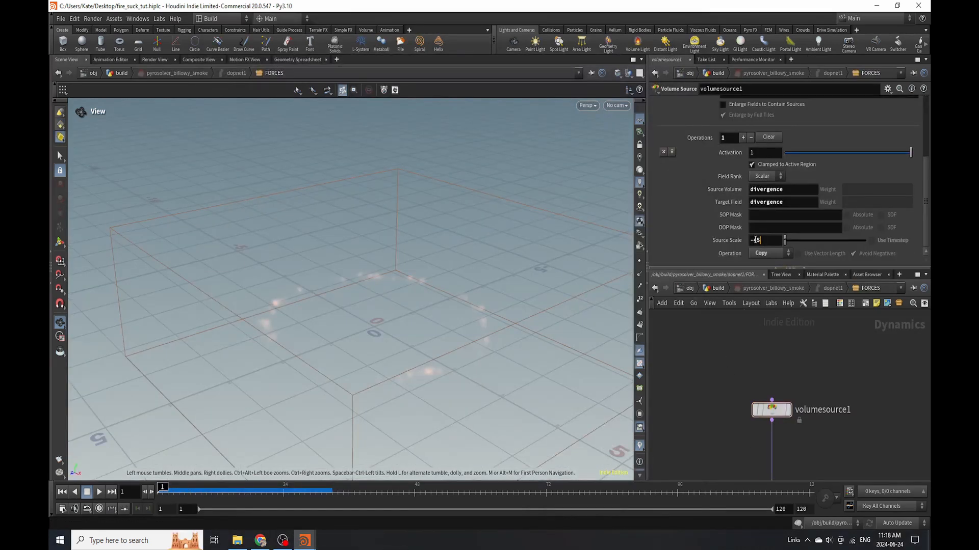
{"action": "type", "text": "1234"}
{"action": "key", "text": "Return"}
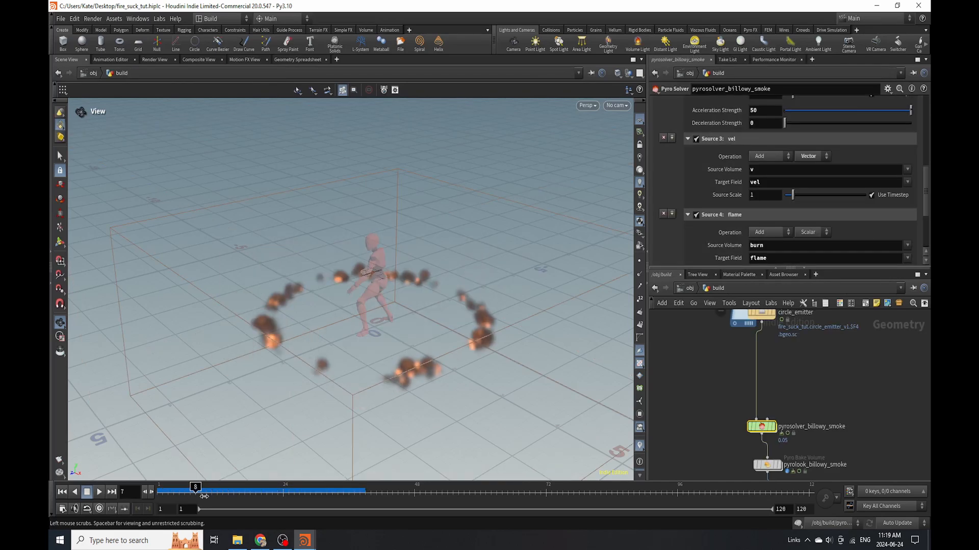
{"action": "left_click_drag", "start_coordinate": [199, 494], "coordinate": [343, 494]}
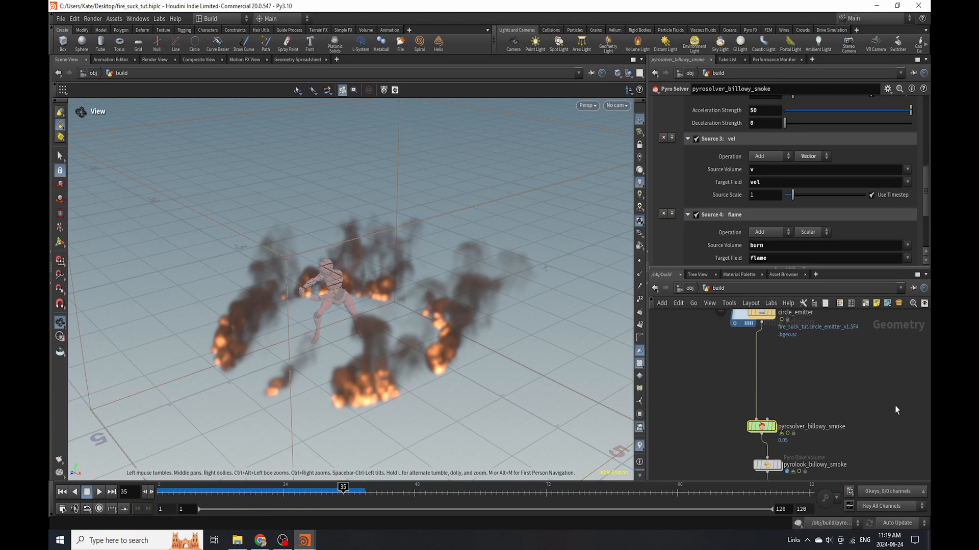
Find volumewrangle1 in the build network and display its divergence volume in the viewport
{"action": "scroll", "coordinate": [764, 412], "scroll_direction": "down", "scroll_amount": 10}
{"action": "scroll", "coordinate": [747, 365], "scroll_direction": "up", "scroll_amount": 10}
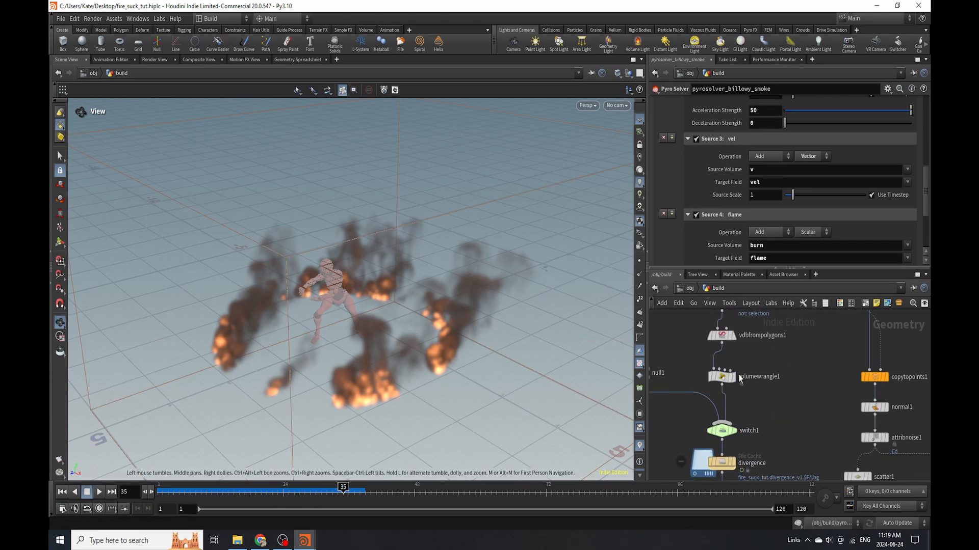
{"action": "left_click", "coordinate": [733, 377]}
{"action": "scroll", "coordinate": [734, 397], "scroll_direction": "down", "scroll_amount": 5}
{"action": "scroll", "coordinate": [733, 381], "scroll_direction": "up", "scroll_amount": 4}
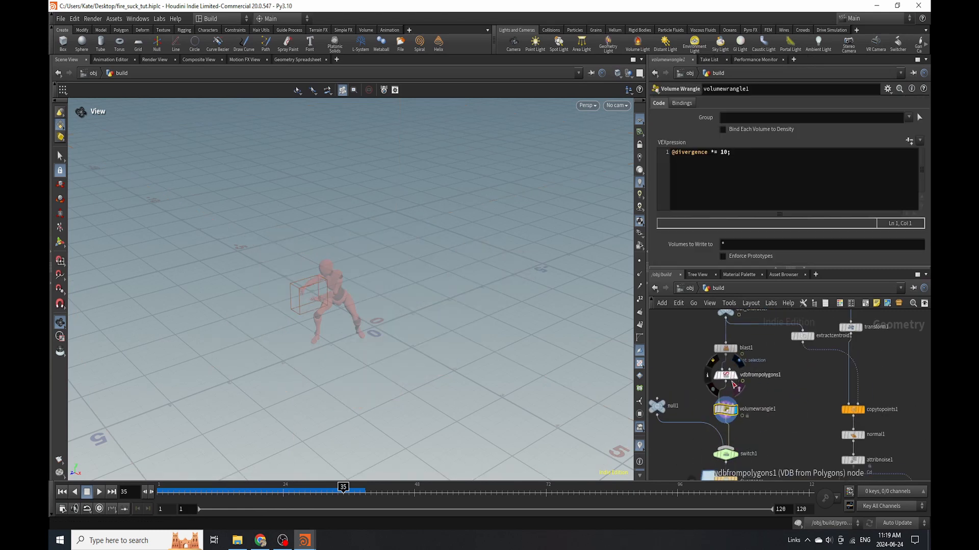
{"action": "scroll", "coordinate": [734, 386], "scroll_direction": "up", "scroll_amount": 3}
Switch the viewport's background color scheme to dark
{"action": "key", "text": "d"}
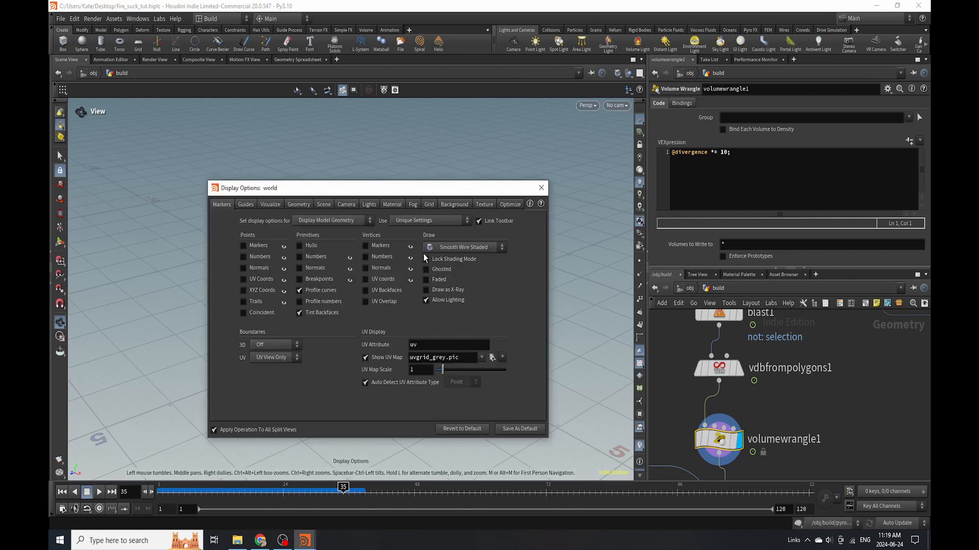
{"action": "left_click", "coordinate": [459, 205]}
{"action": "left_click", "coordinate": [279, 220]}
{"action": "left_click", "coordinate": [278, 250]}
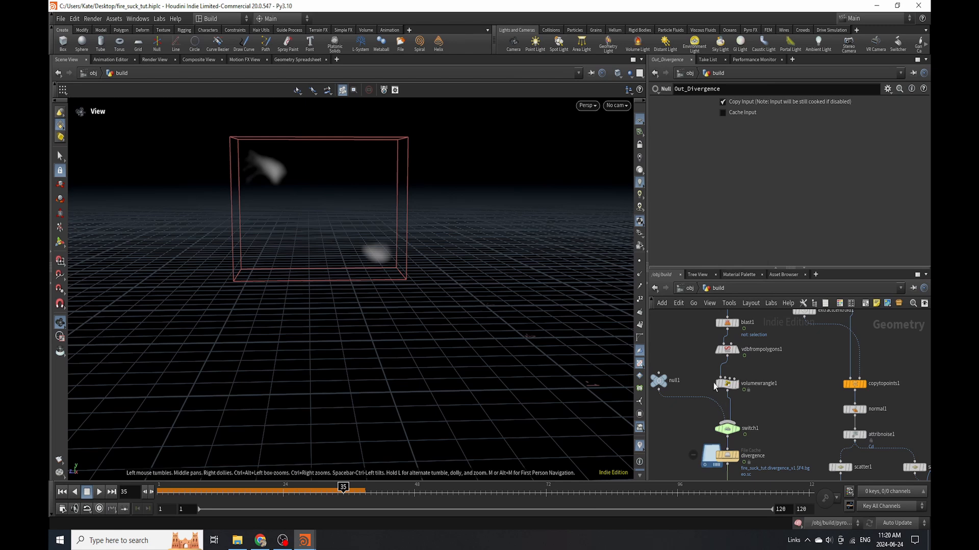
Replace the constant in volumewrangle1's expression with chf("multi"), generate its parameter and set Multi to 100
{"action": "left_click", "coordinate": [727, 385]}
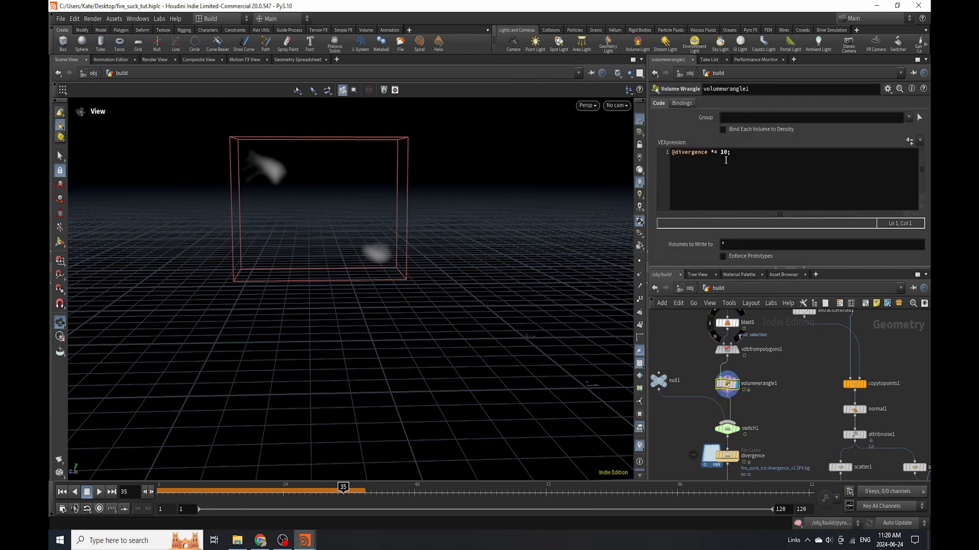
{"action": "left_click", "coordinate": [723, 157]}
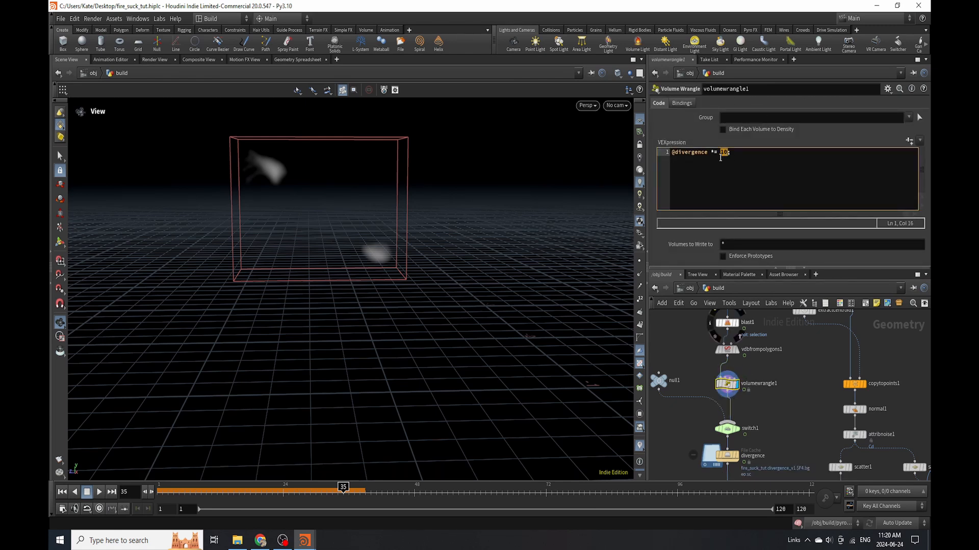
{"action": "type", "text": "chf"}
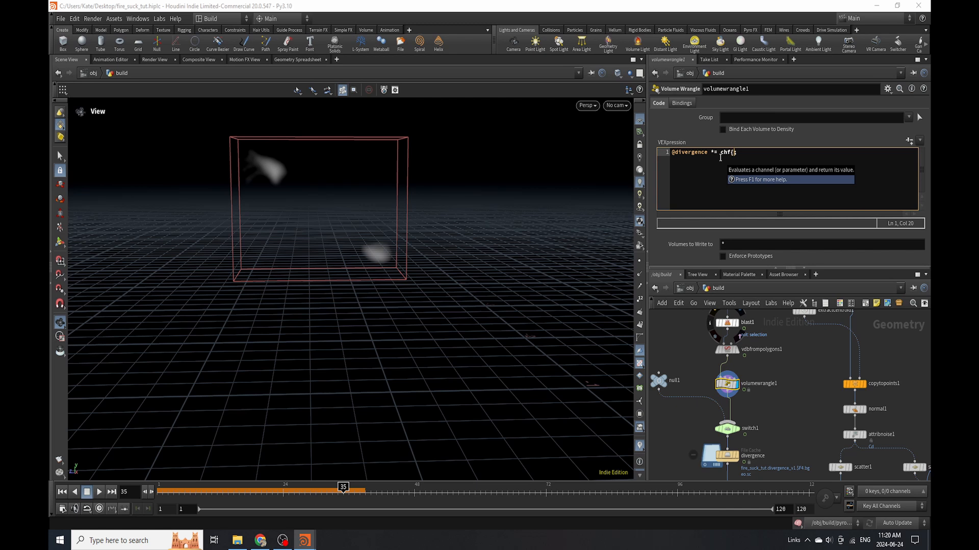
{"action": "type", "text": "(\"multi\");"}
{"action": "left_click", "coordinate": [909, 140]}
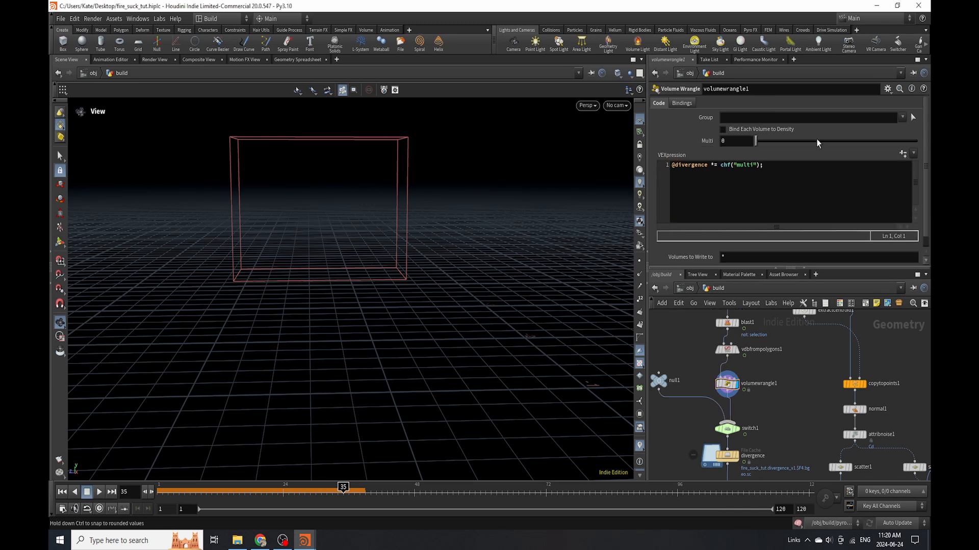
{"action": "type", "text": "100"}
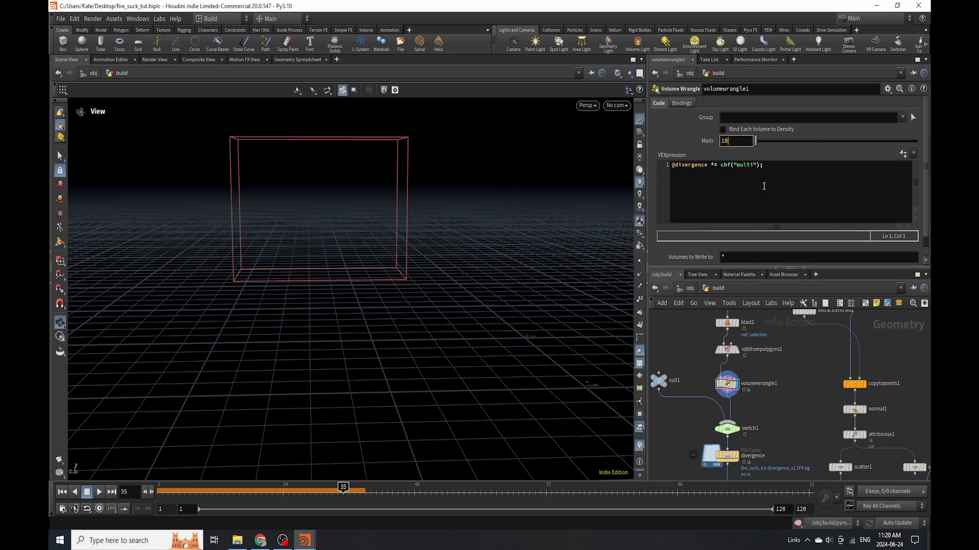
{"action": "key", "text": "Return"}
Save the divergence file cache to disk
{"action": "scroll", "coordinate": [764, 389], "scroll_direction": "down", "scroll_amount": 3}
{"action": "scroll", "coordinate": [753, 429], "scroll_direction": "up", "scroll_amount": 3}
{"action": "left_click", "coordinate": [735, 395]}
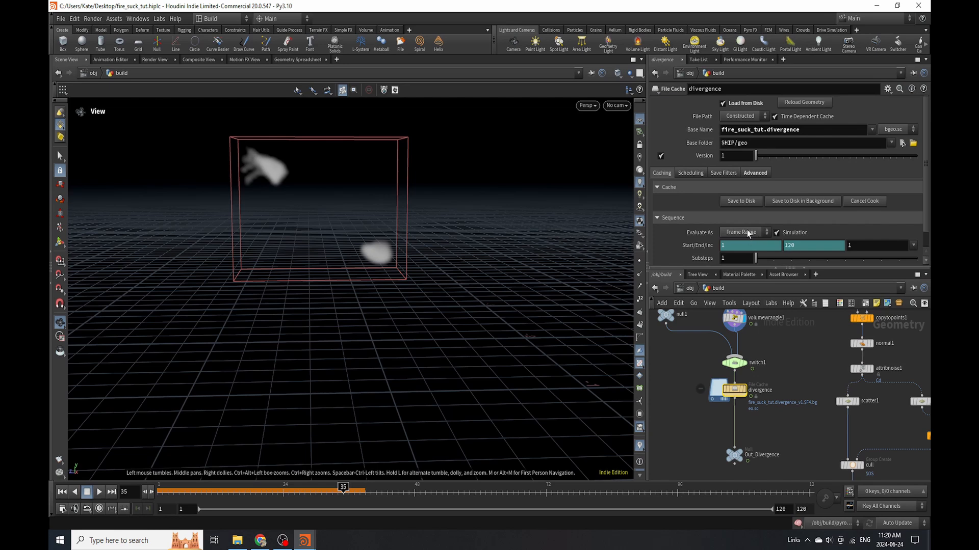
{"action": "left_click", "coordinate": [741, 201]}
Display RENDER_Billowy_Smoke and set the start frame of pyrosolver_billowy_smoke to -25
{"action": "scroll", "coordinate": [710, 330], "scroll_direction": "down", "scroll_amount": 5}
{"action": "scroll", "coordinate": [738, 371], "scroll_direction": "up", "scroll_amount": 5}
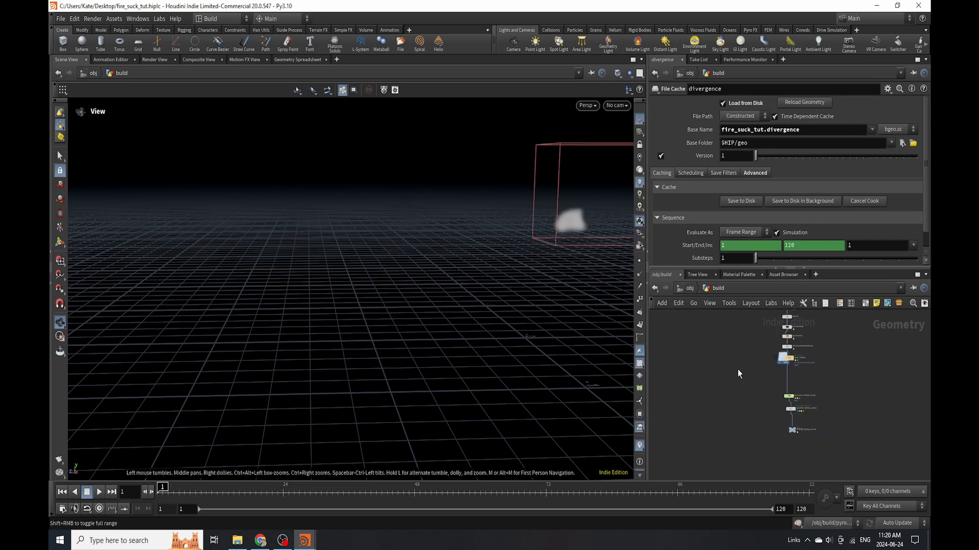
{"action": "left_click", "coordinate": [748, 446]}
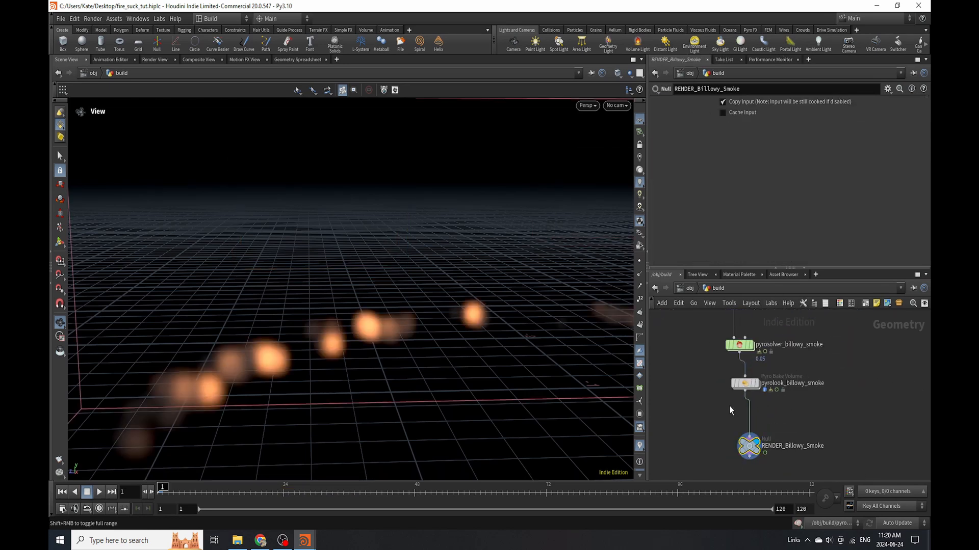
{"action": "scroll", "coordinate": [732, 387], "scroll_direction": "up", "scroll_amount": 2}
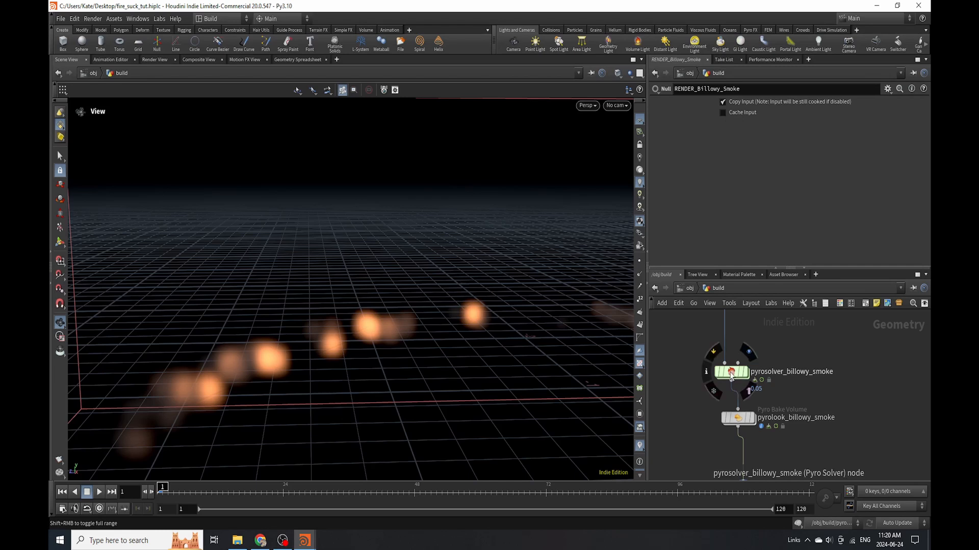
{"action": "left_click", "coordinate": [731, 372]}
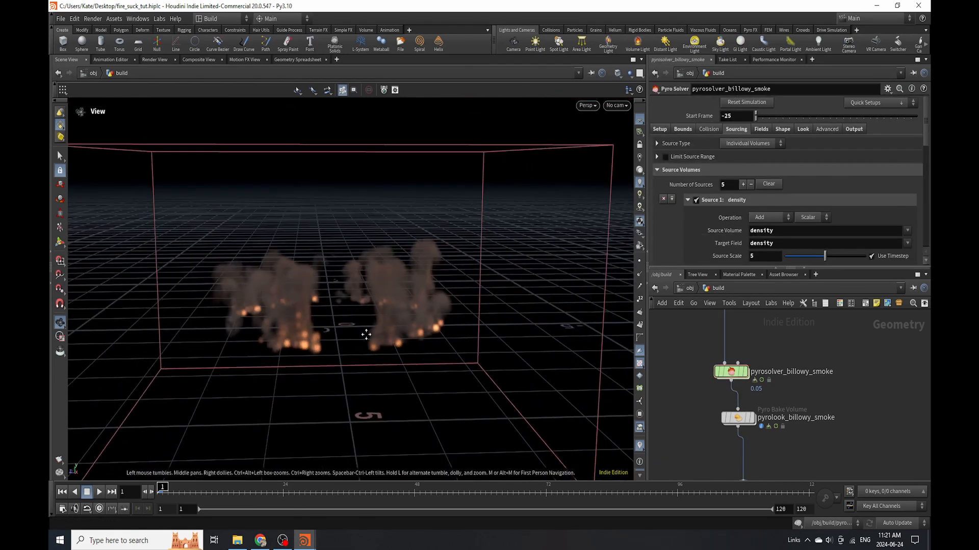
Simulate the fire up to frame 24 and scrub back through the cached frames to review the suction
{"action": "left_click_drag", "start_coordinate": [366, 335], "coordinate": [390, 309]}
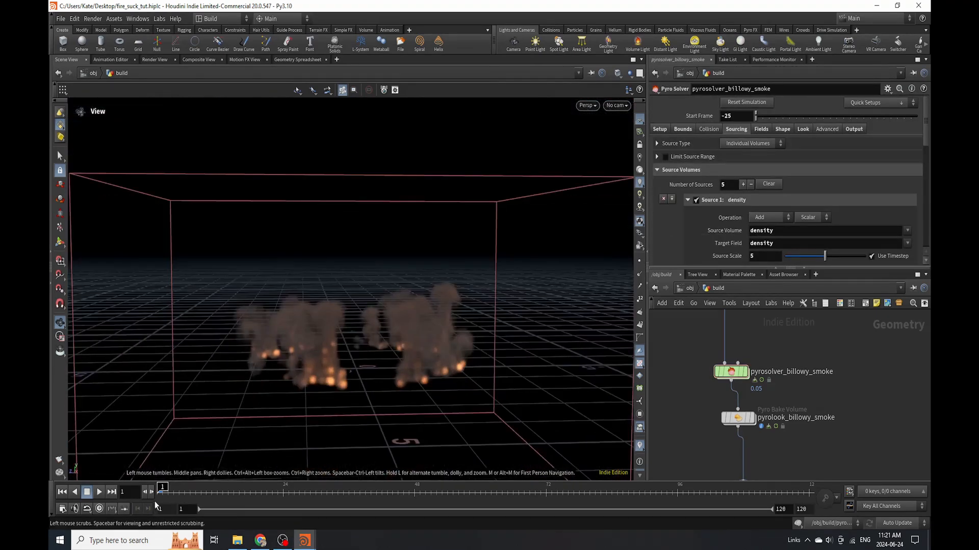
{"action": "left_click", "coordinate": [282, 493]}
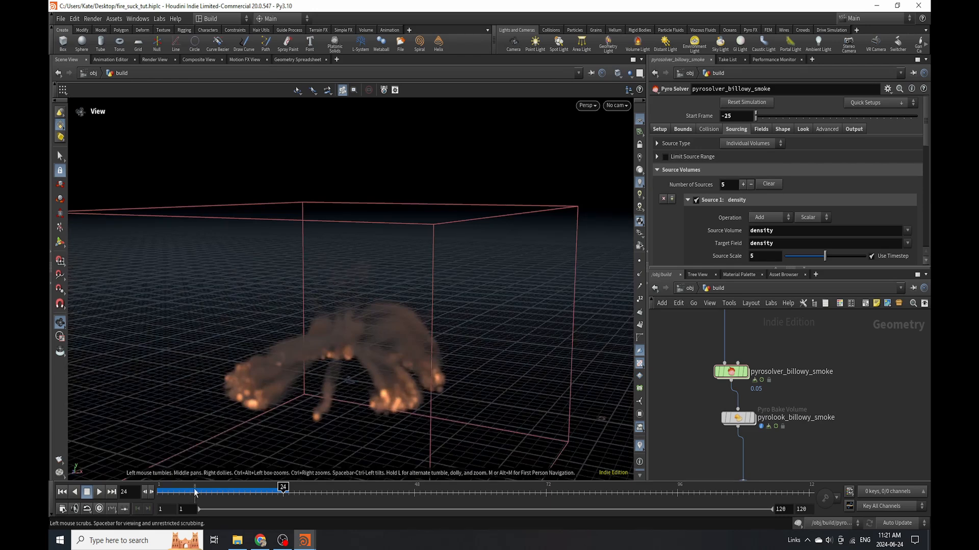
{"action": "left_click", "coordinate": [181, 493]}
{"action": "left_click_drag", "start_coordinate": [181, 493], "coordinate": [274, 493]}
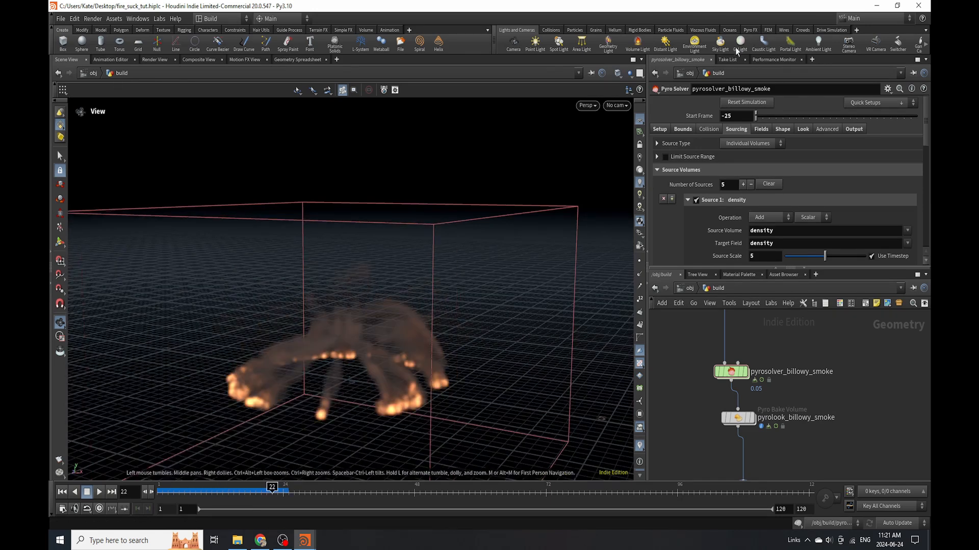
Show the character alongside the fire in the viewport and scrub the simulation to frame 23
{"action": "left_click", "coordinate": [629, 73]}
{"action": "left_click", "coordinate": [633, 95]}
{"action": "left_click_drag", "start_coordinate": [326, 316], "coordinate": [306, 296]}
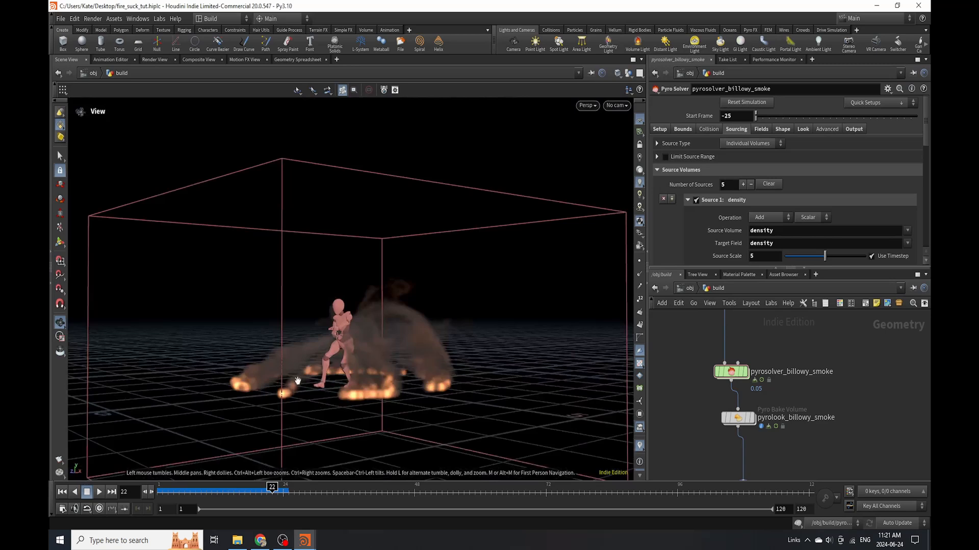
{"action": "left_click", "coordinate": [179, 493]}
{"action": "left_click_drag", "start_coordinate": [190, 494], "coordinate": [266, 494]}
{"action": "left_click", "coordinate": [278, 494]}
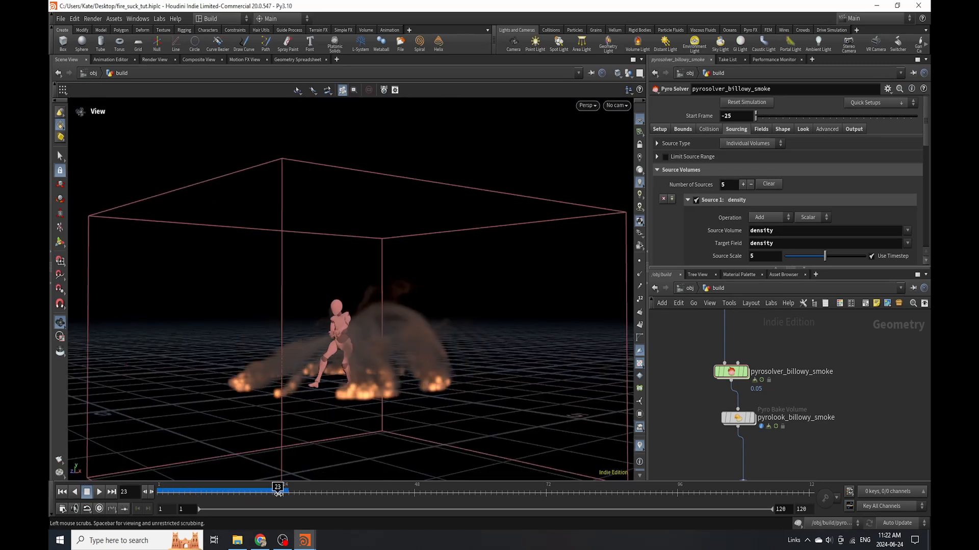
{"action": "left_click_drag", "start_coordinate": [300, 359], "coordinate": [362, 390]}
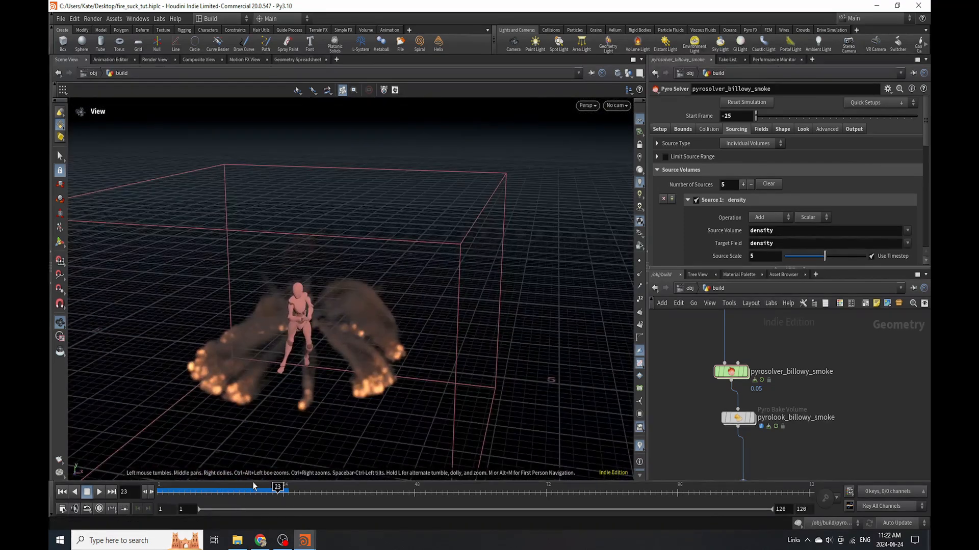
Set the Y Ground Plane of pyrosolver_billowy_smoke to Closed Below in its collision settings
{"action": "middle_click_drag", "start_coordinate": [756, 403], "coordinate": [750, 405]}
{"action": "left_click", "coordinate": [726, 376]}
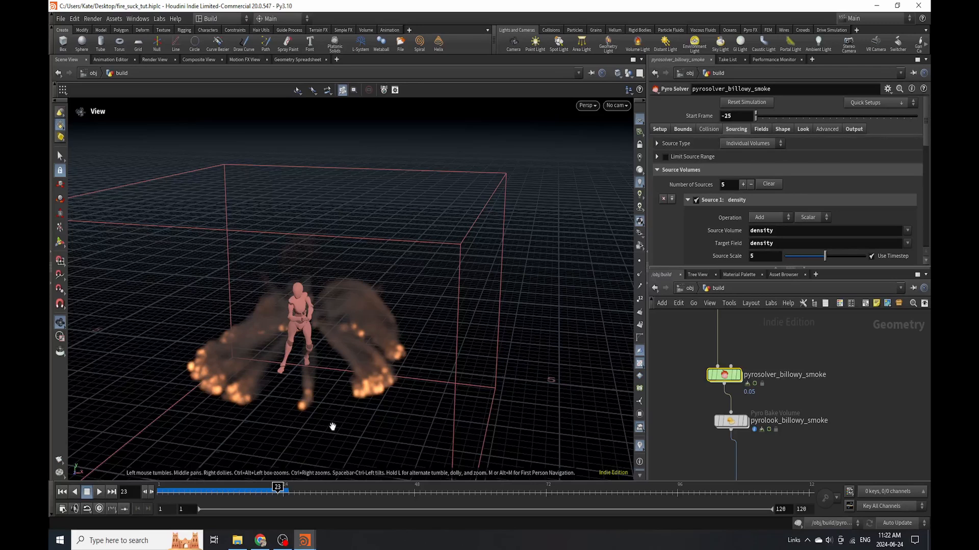
{"action": "left_click", "coordinate": [708, 130]}
{"action": "scroll", "coordinate": [803, 221], "scroll_direction": "down", "scroll_amount": 3}
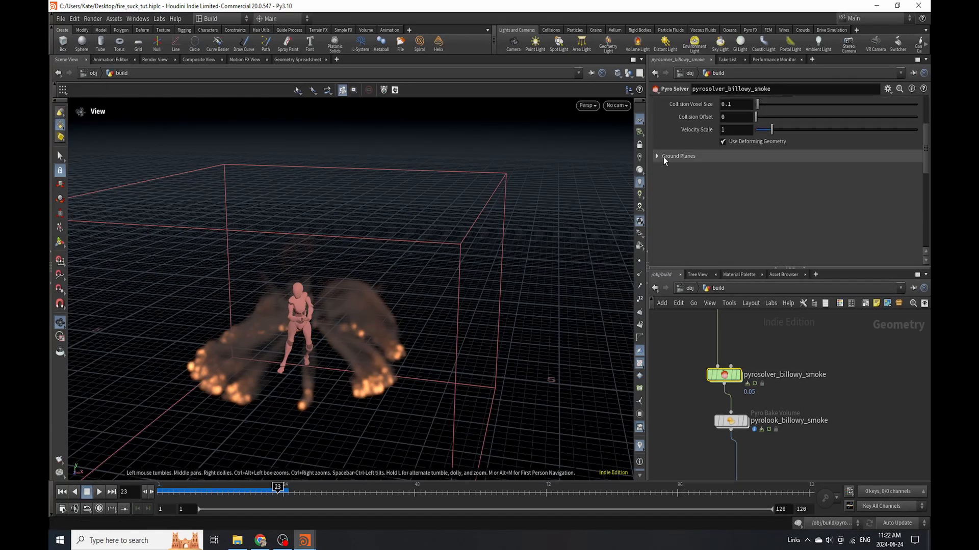
{"action": "left_click", "coordinate": [662, 157]}
{"action": "left_click", "coordinate": [740, 184]}
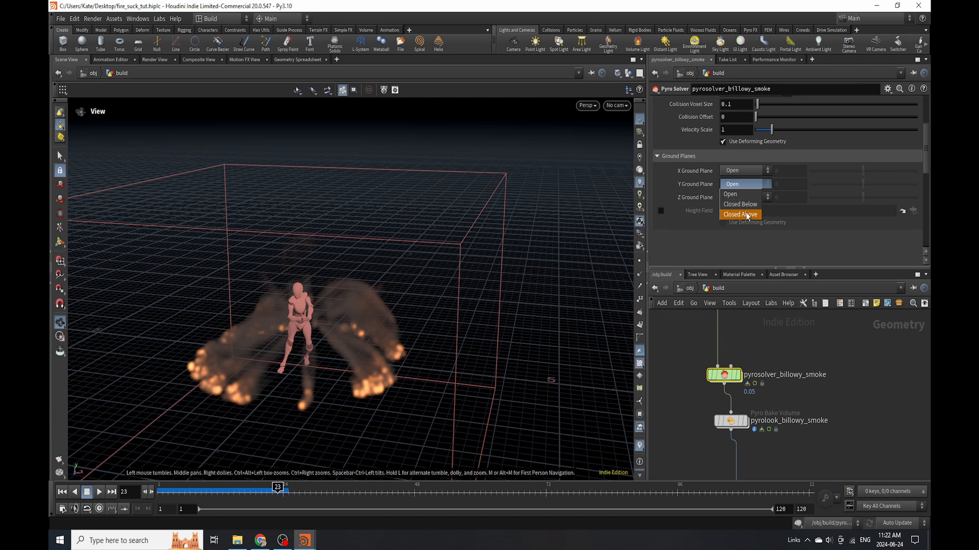
{"action": "left_click", "coordinate": [747, 206]}
Set the solver's voxel size to 0.03
{"action": "scroll", "coordinate": [766, 147], "scroll_direction": "up", "scroll_amount": 3}
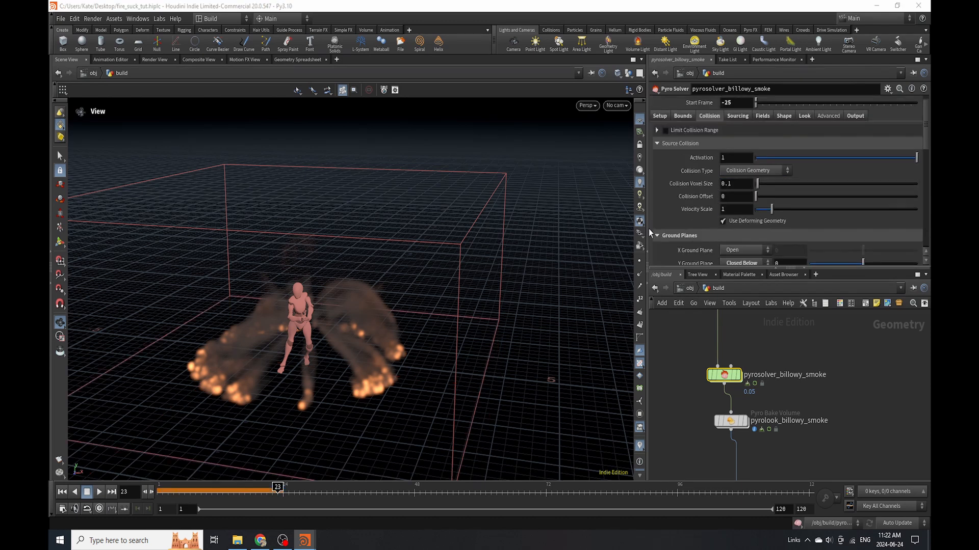
{"action": "left_click", "coordinate": [661, 117]}
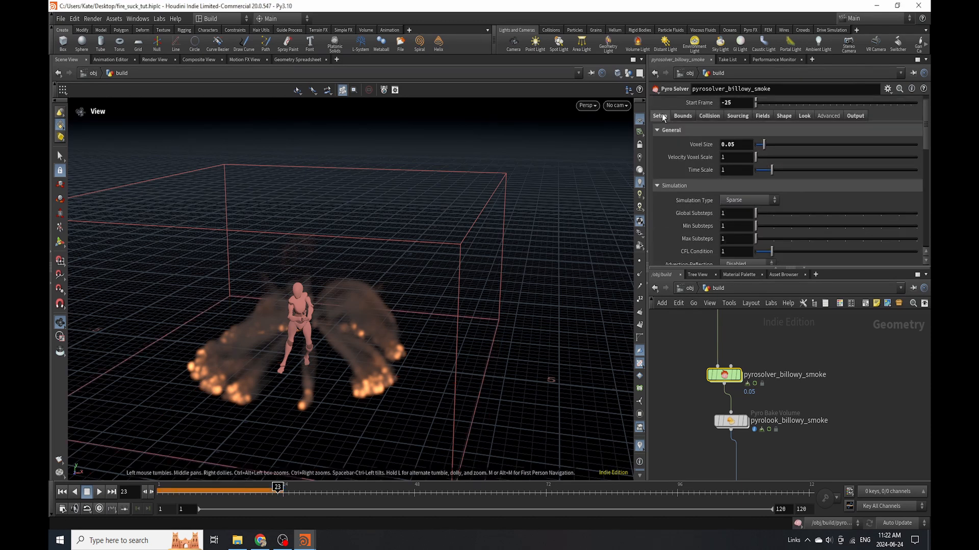
{"action": "left_click", "coordinate": [730, 147]}
{"action": "type", "text": "3"}
{"action": "key", "text": "Return"}
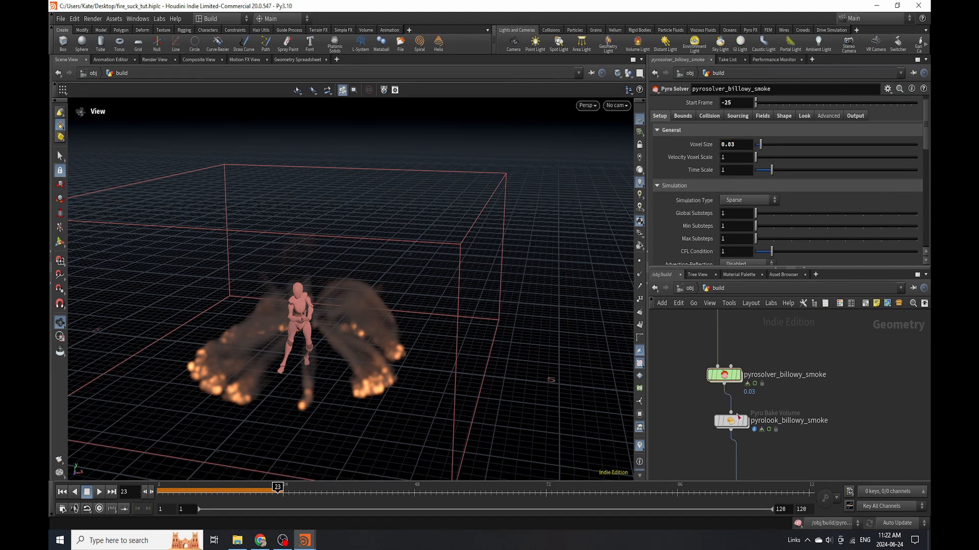
Set the Source Scale of the solver's temperature source to 2
{"action": "left_click", "coordinate": [738, 117]}
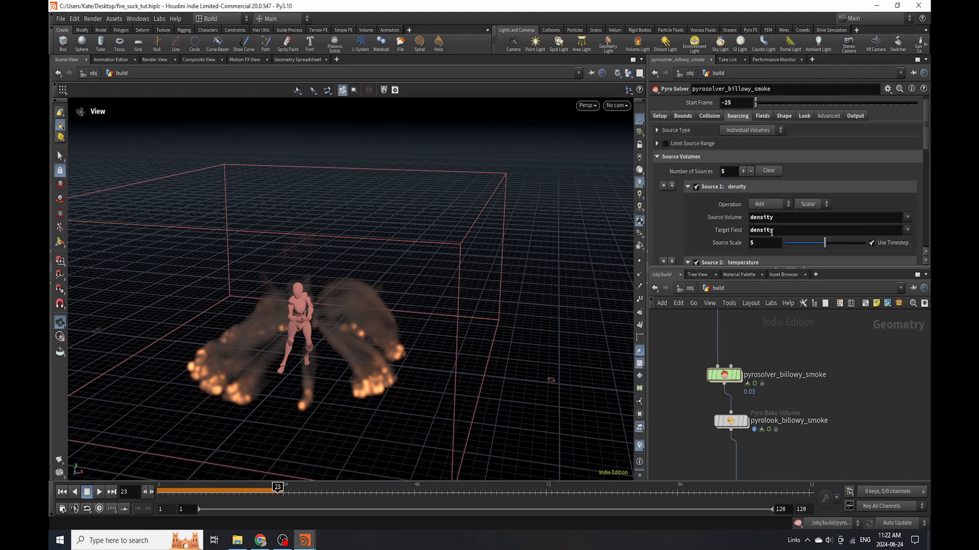
{"action": "scroll", "coordinate": [775, 216], "scroll_direction": "down", "scroll_amount": 2}
{"action": "scroll", "coordinate": [775, 232], "scroll_direction": "down", "scroll_amount": 2}
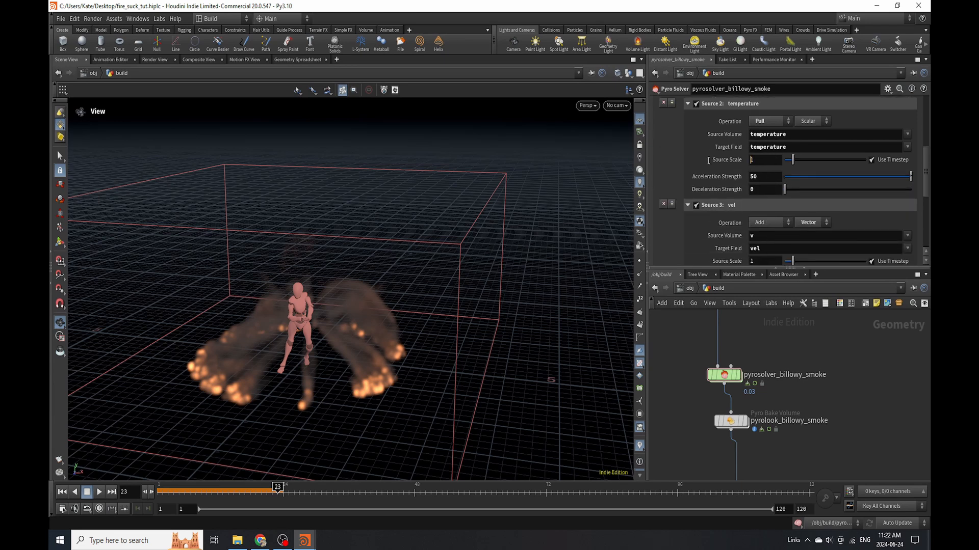
{"action": "left_click_drag", "start_coordinate": [754, 160], "coordinate": [738, 164]}
{"action": "key", "text": "Return"}
{"action": "scroll", "coordinate": [766, 214], "scroll_direction": "down", "scroll_amount": 2}
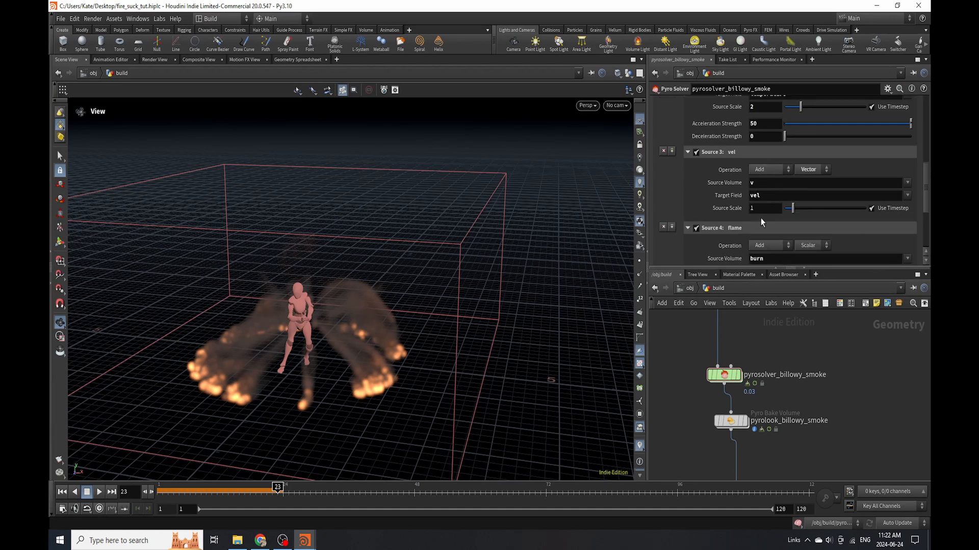
{"action": "scroll", "coordinate": [772, 185], "scroll_direction": "up", "scroll_amount": 6}
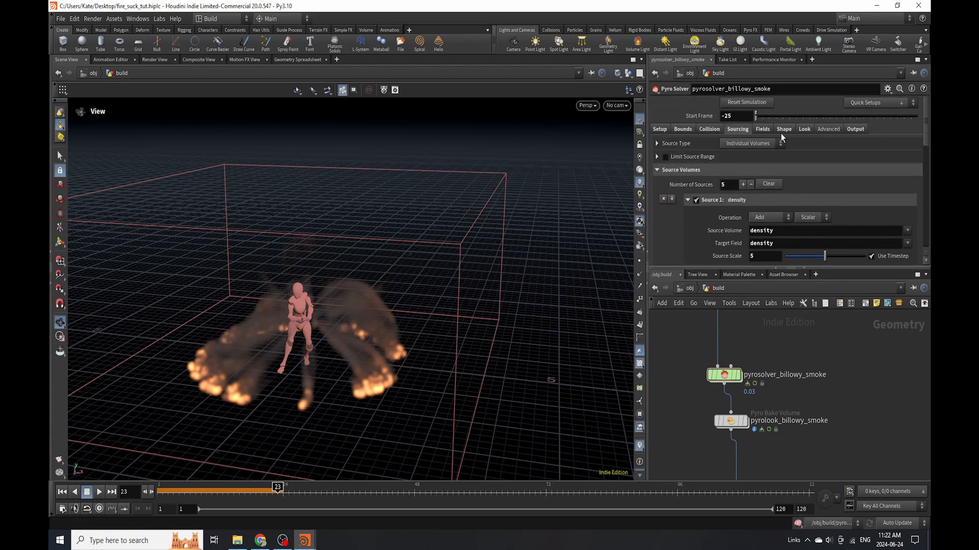
Set the solver's Disturbance shape value to 34
{"action": "left_click", "coordinate": [782, 131]}
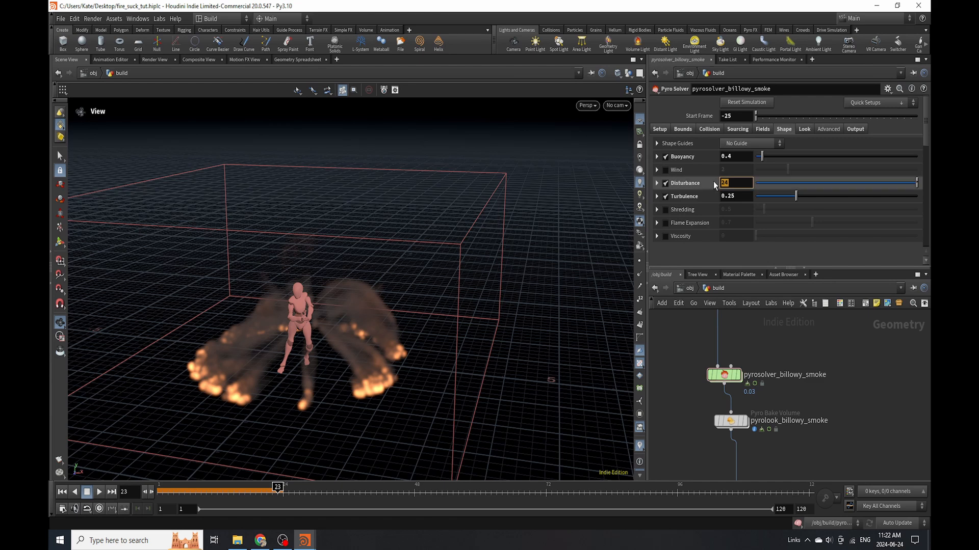
{"action": "type", "text": "34"}
{"action": "key", "text": "Return"}
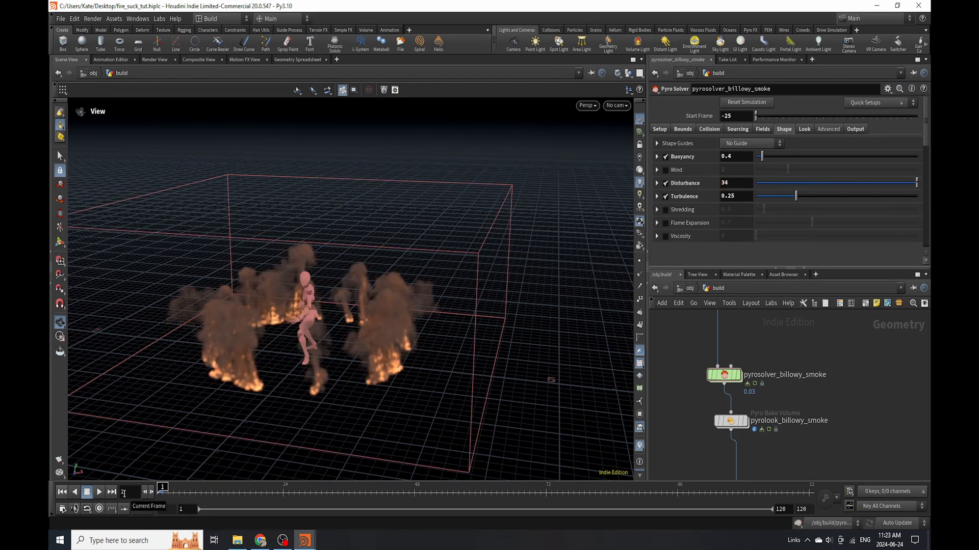
Set the fire Intensity Scale of pyrolook_billowy_smoke to 162 and its Color Mode to Physical Blackbody
{"action": "left_click_drag", "start_coordinate": [272, 353], "coordinate": [466, 342]}
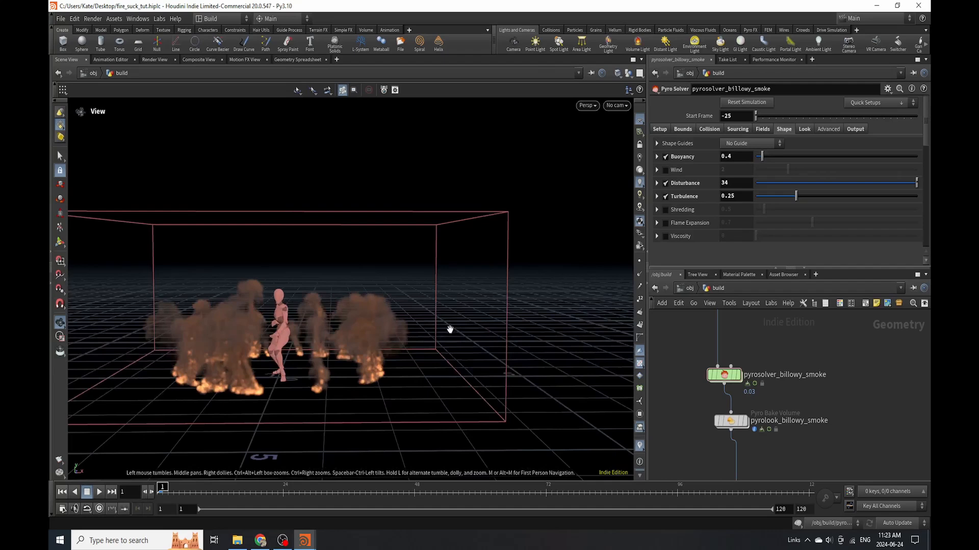
{"action": "left_click", "coordinate": [730, 421]}
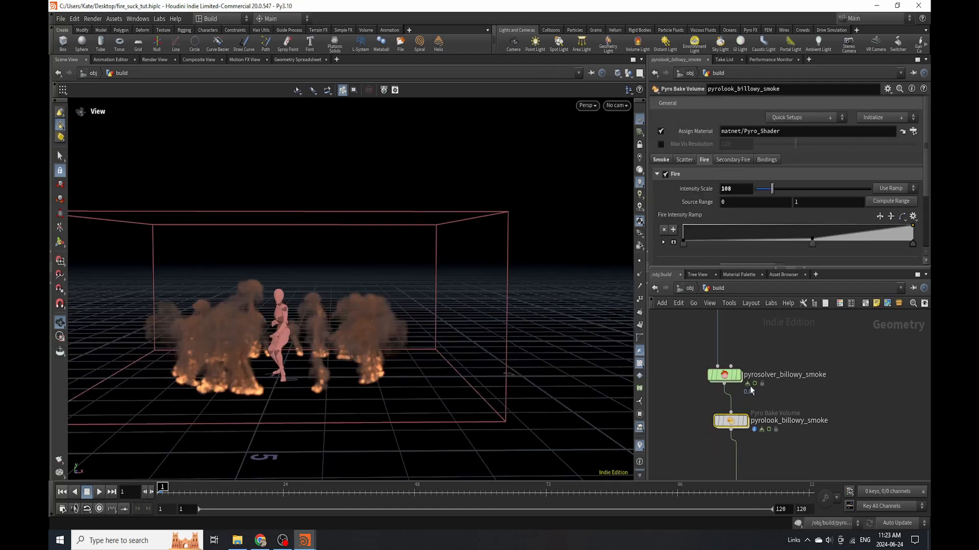
{"action": "left_click_drag", "start_coordinate": [786, 194], "coordinate": [780, 194]}
{"action": "scroll", "coordinate": [776, 194], "scroll_direction": "down", "scroll_amount": 3}
{"action": "left_click", "coordinate": [771, 187]}
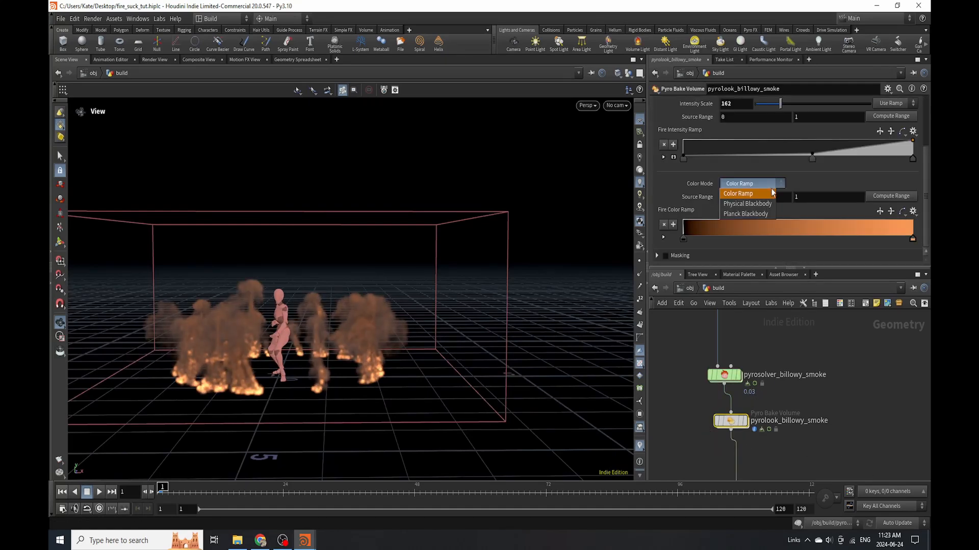
{"action": "left_click", "coordinate": [767, 203]}
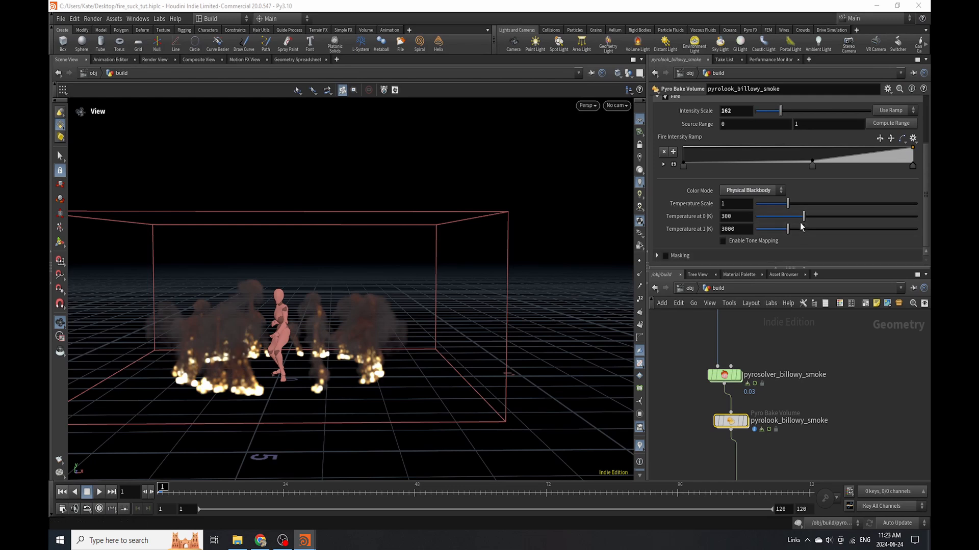
Set the fire's Temperature at 0 to 718 K, Temperature at 1 to 3590 K and Temperature Scale to 1.24
{"action": "left_click_drag", "start_coordinate": [837, 219], "coordinate": [870, 217]}
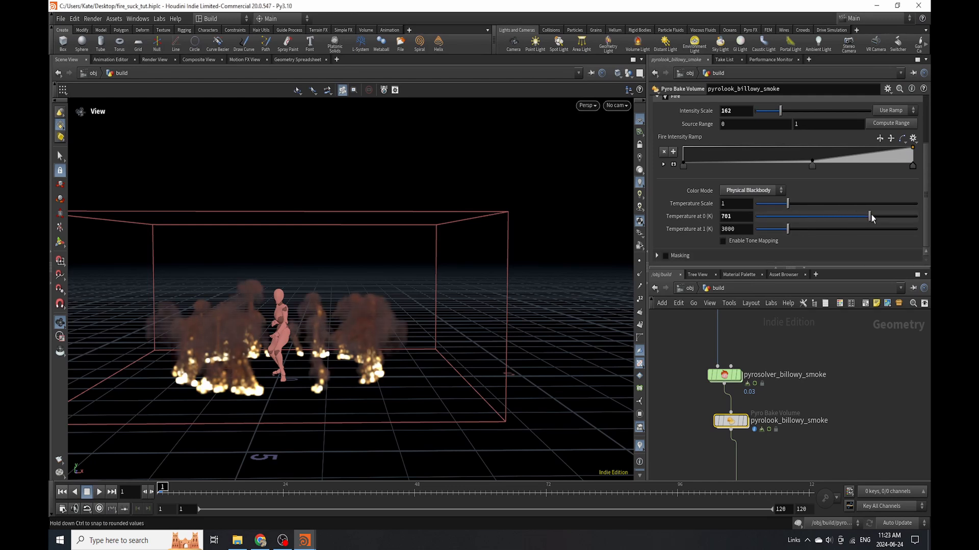
{"action": "left_click", "coordinate": [826, 204]}
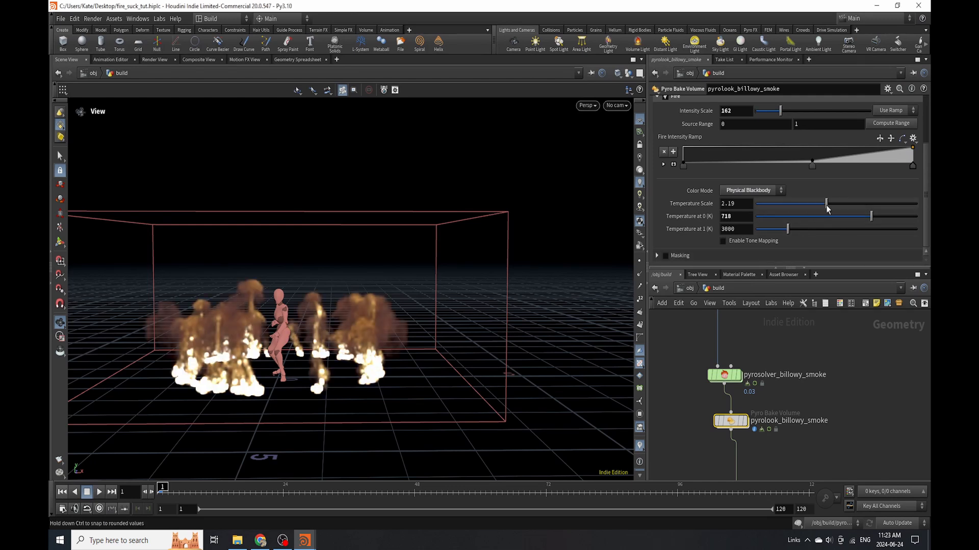
{"action": "left_click_drag", "start_coordinate": [787, 228], "coordinate": [792, 206]}
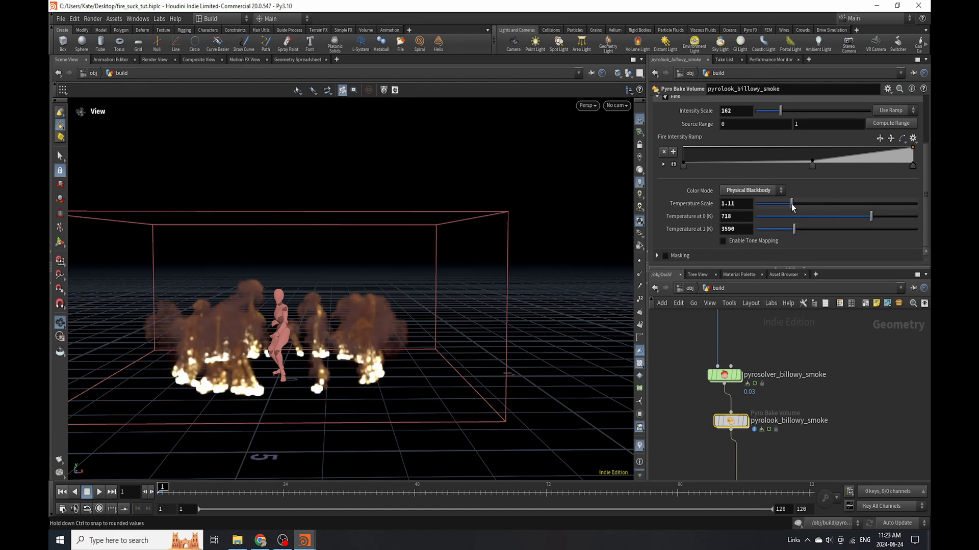
Add a slightly raised point to the first half of the Fire Intensity Ramp and inspect the brighter fire around the character
{"action": "left_click", "coordinate": [748, 160]}
{"action": "left_click_drag", "start_coordinate": [748, 157], "coordinate": [749, 158]}
{"action": "left_click_drag", "start_coordinate": [320, 319], "coordinate": [387, 296]}
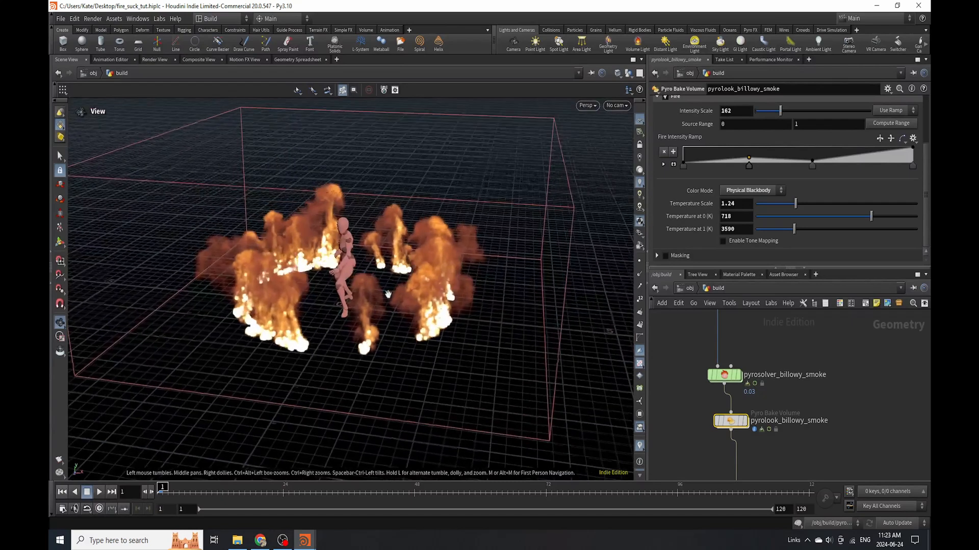
Limit the source range of pyrosolver_billowy_smoke to the frame range -25 to 5
{"action": "scroll", "coordinate": [387, 295], "scroll_direction": "down", "scroll_amount": 2}
{"action": "scroll", "coordinate": [387, 295], "scroll_direction": "up", "scroll_amount": 2}
{"action": "scroll", "coordinate": [710, 451], "scroll_direction": "down", "scroll_amount": 5}
{"action": "scroll", "coordinate": [710, 445], "scroll_direction": "up", "scroll_amount": 5}
{"action": "left_click", "coordinate": [724, 434]}
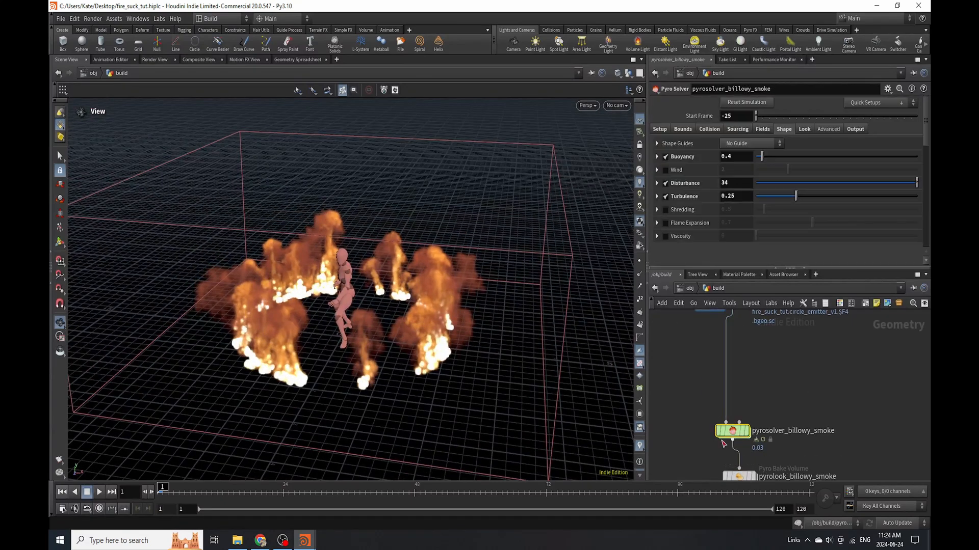
{"action": "left_click", "coordinate": [750, 142]}
{"action": "left_click", "coordinate": [705, 157]}
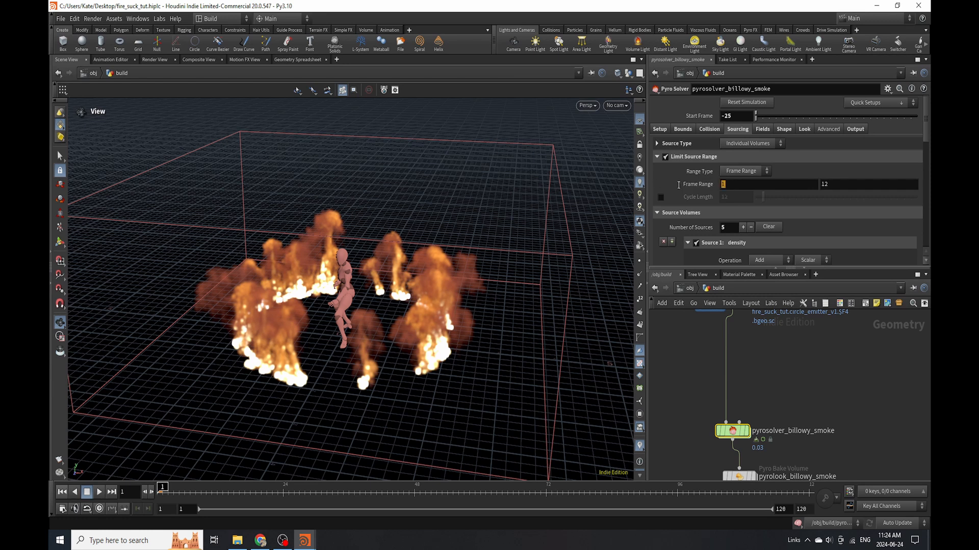
{"action": "type", "text": "-25"}
{"action": "left_click", "coordinate": [847, 186]}
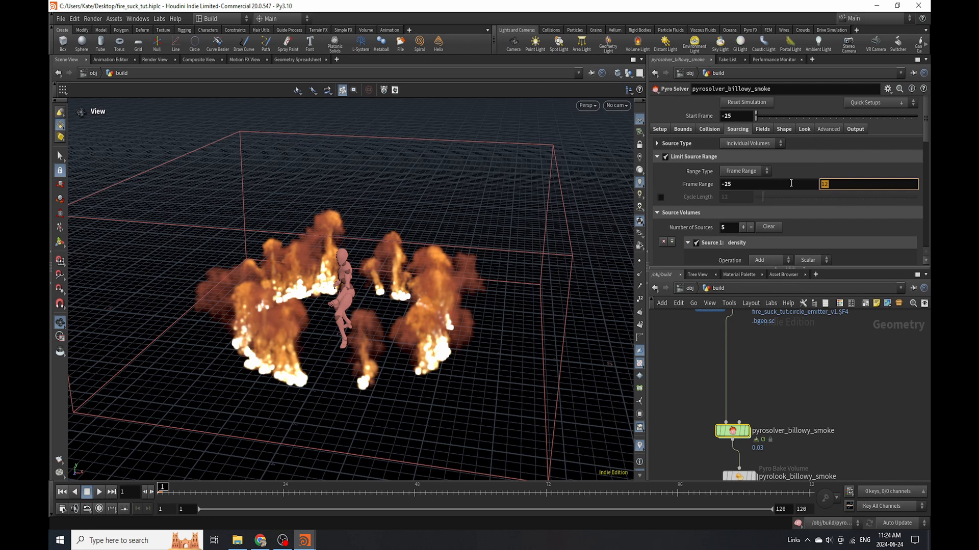
{"action": "key", "text": "Return"}
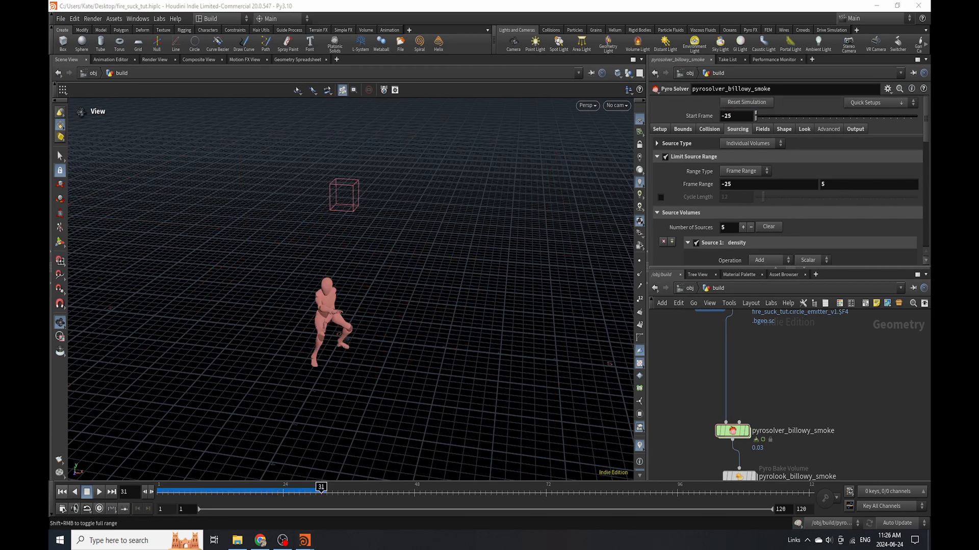
Play and scrub the cached frames to review the fire being sucked toward the character's hands from a close angle
{"action": "left_click_drag", "start_coordinate": [175, 491], "coordinate": [155, 491]}
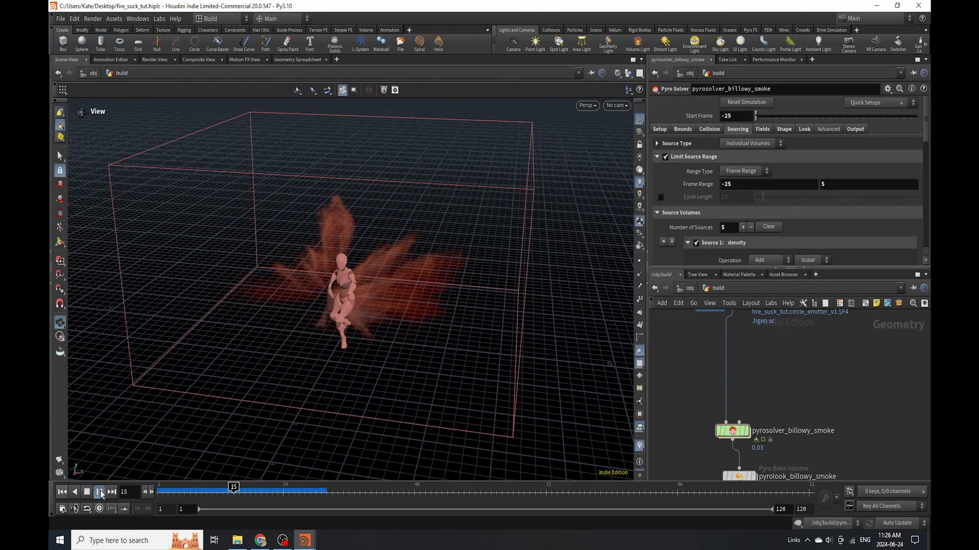
{"action": "mouse_move", "coordinate": [217, 495]}
{"action": "left_mouse_down"}
{"action": "mouse_move", "coordinate": [228, 495]}
{"action": "mouse_move", "coordinate": [206, 498]}
{"action": "left_mouse_up"}
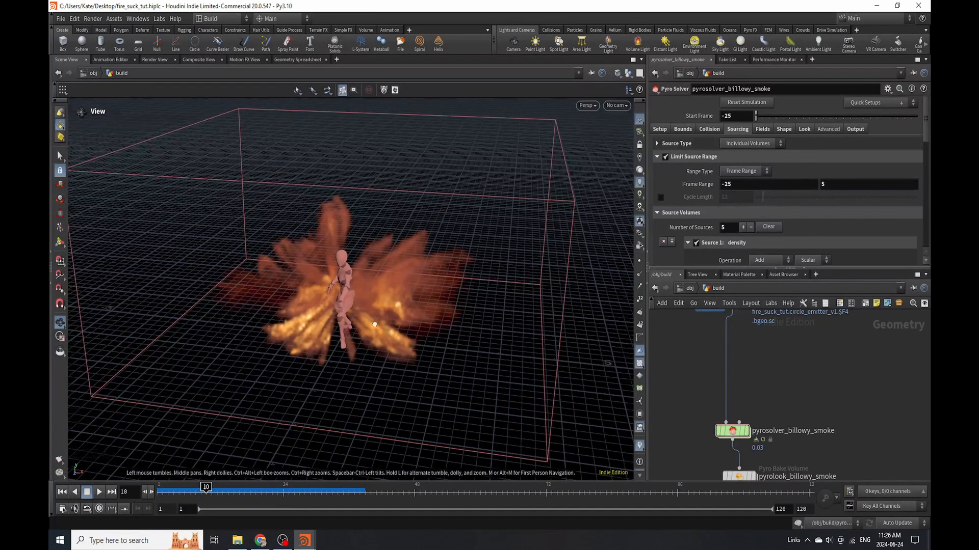
{"action": "left_click_drag", "start_coordinate": [374, 325], "coordinate": [352, 265]}
{"action": "scroll", "coordinate": [448, 270], "scroll_direction": "up", "scroll_amount": 4}
{"action": "left_click", "coordinate": [249, 493]}
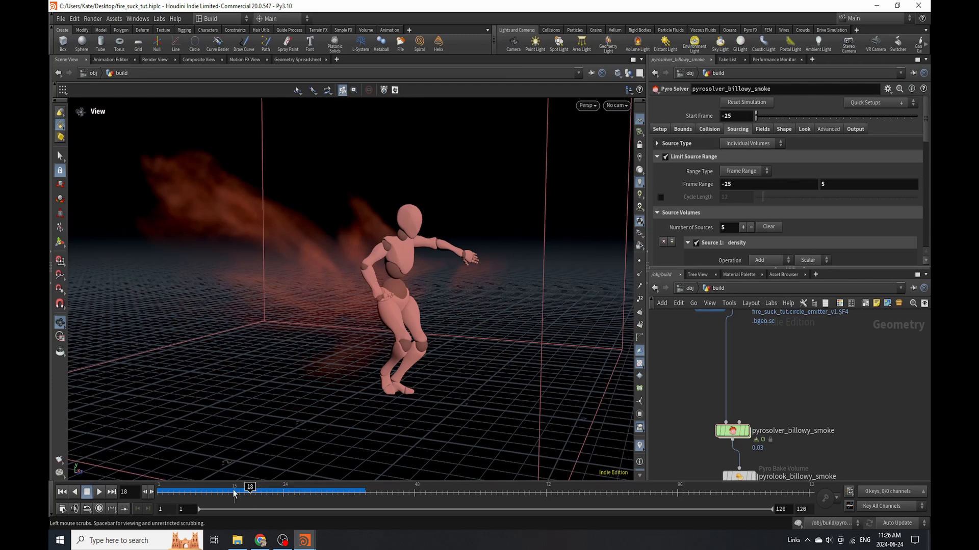
{"action": "left_click_drag", "start_coordinate": [196, 496], "coordinate": [174, 494]}
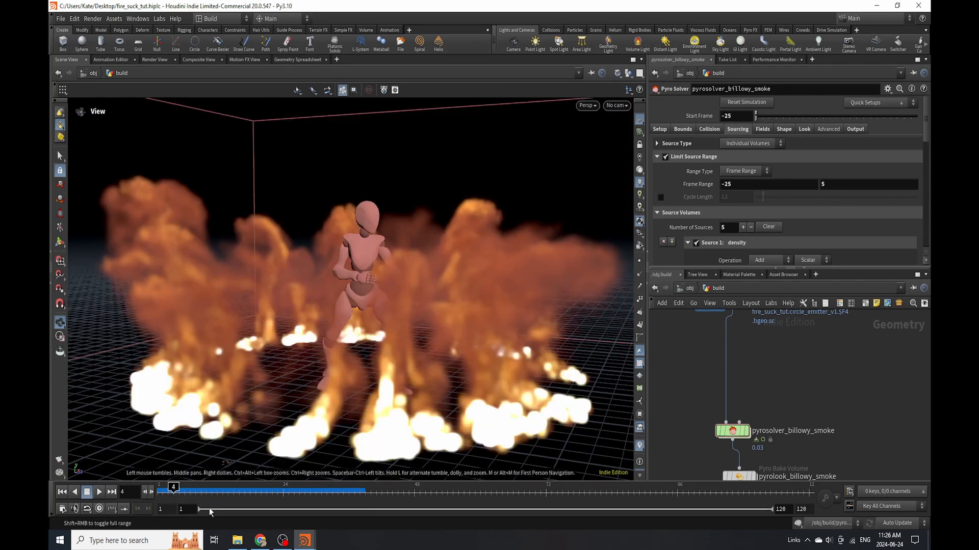
Switch the update mode to Manual and open volumesource1 in the solver's FORCES network
{"action": "left_click", "coordinate": [897, 523]}
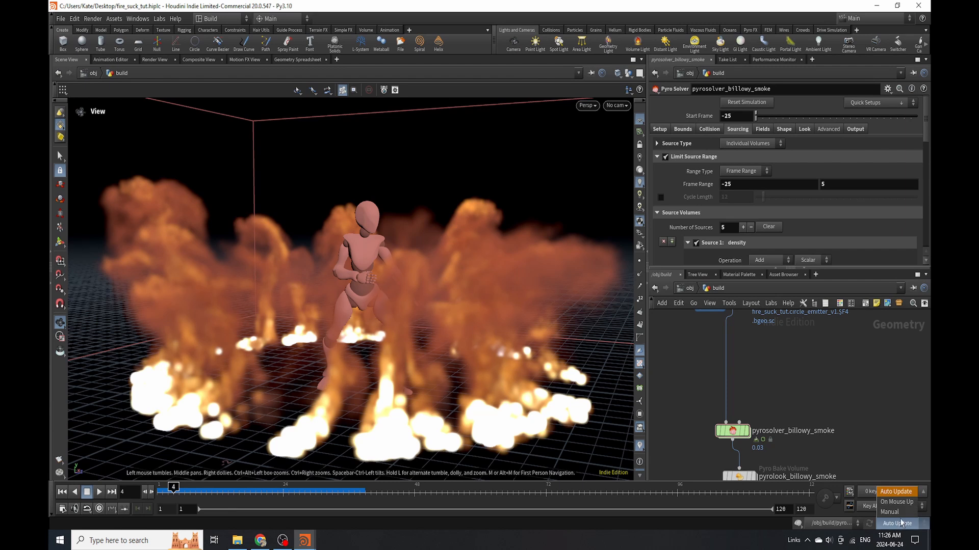
{"action": "left_click", "coordinate": [903, 513]}
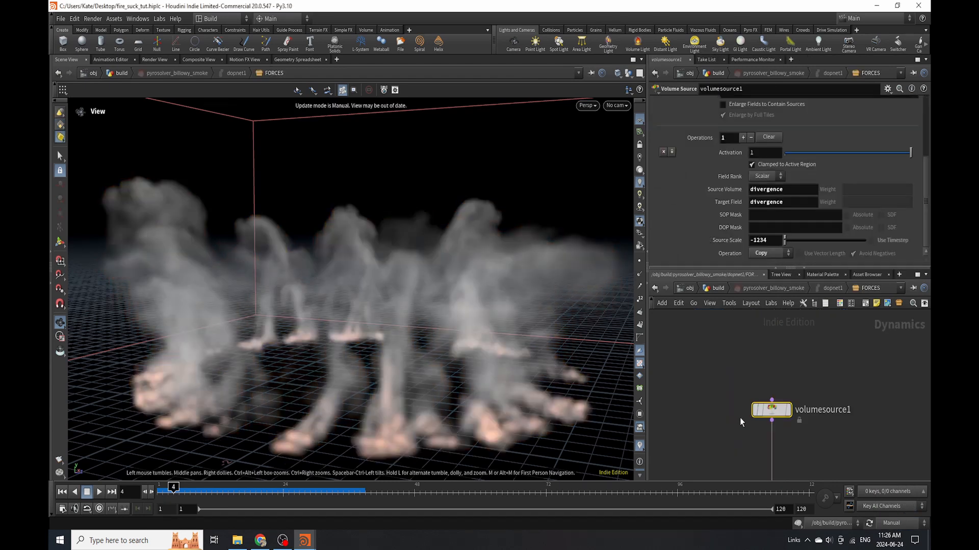
{"action": "scroll", "coordinate": [750, 382], "scroll_direction": "down", "scroll_amount": 4}
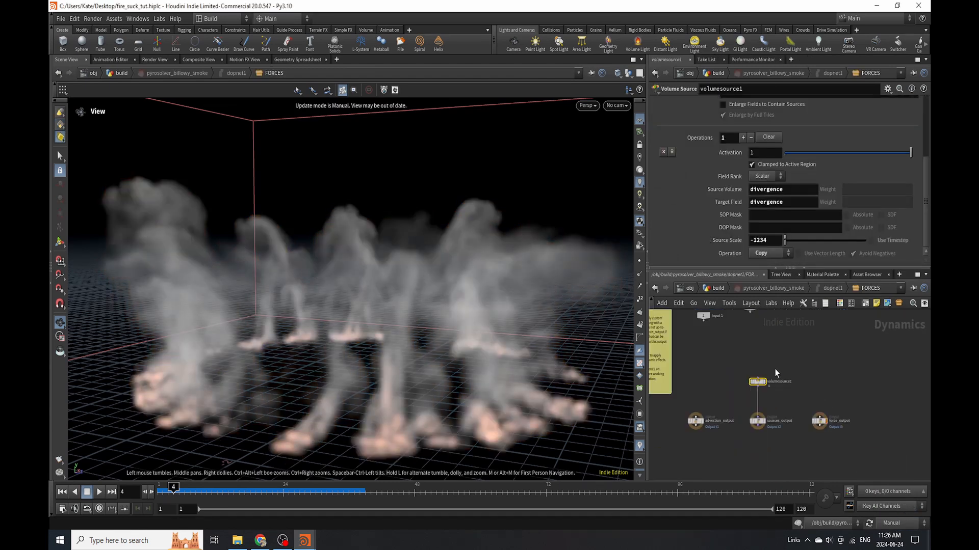
{"action": "scroll", "coordinate": [782, 379], "scroll_direction": "up", "scroll_amount": 3}
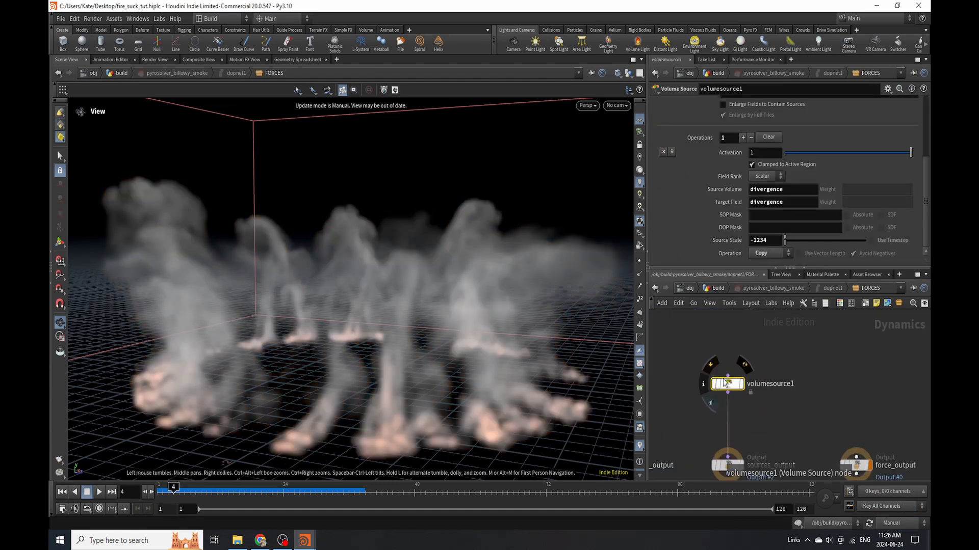
Keyframe the divergence Source Scale of volumesource1 at -1234 on frame 37 and at 0 on frame 11
{"action": "left_click", "coordinate": [356, 493]}
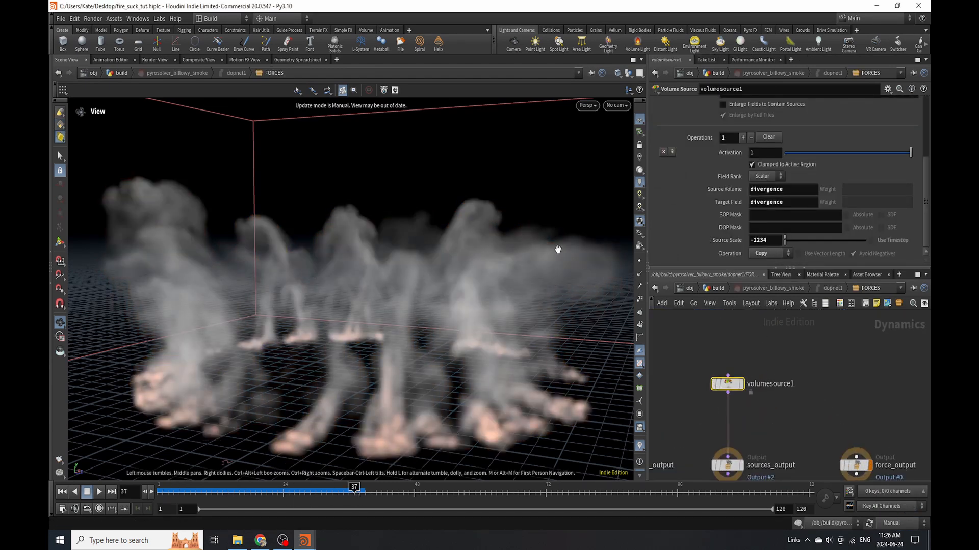
{"action": "left_click", "coordinate": [763, 240], "text": "alt"}
{"action": "left_click_drag", "start_coordinate": [175, 492], "coordinate": [160, 493]}
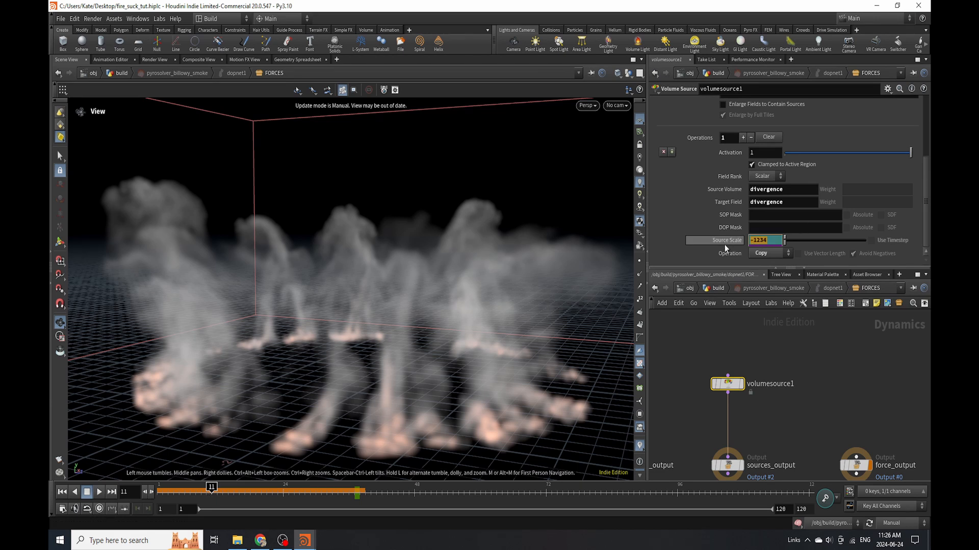
{"action": "type", "text": "0"}
{"action": "left_click", "coordinate": [776, 243], "text": "alt"}
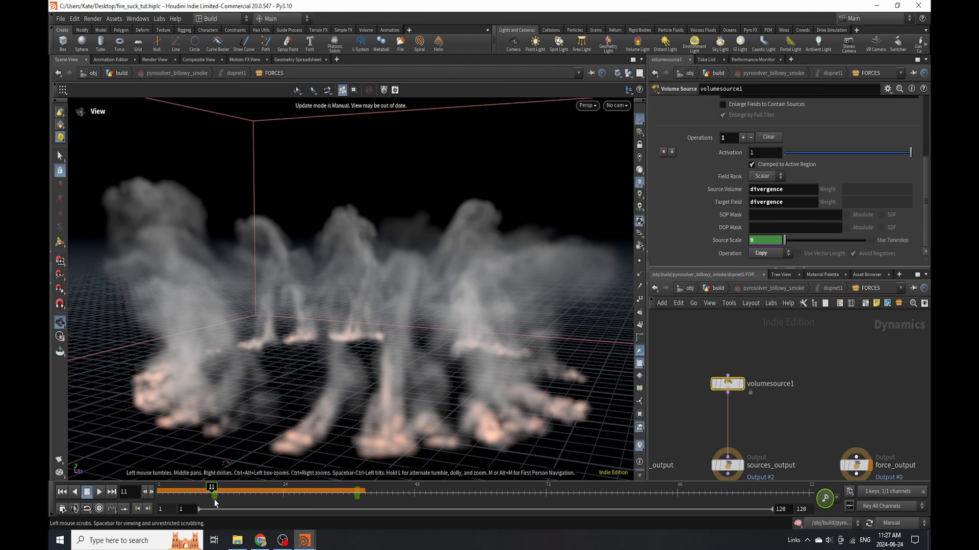
Set the end of the solver's source Frame Range to 11 and return the timeline to frame 1
{"action": "left_click", "coordinate": [718, 289]}
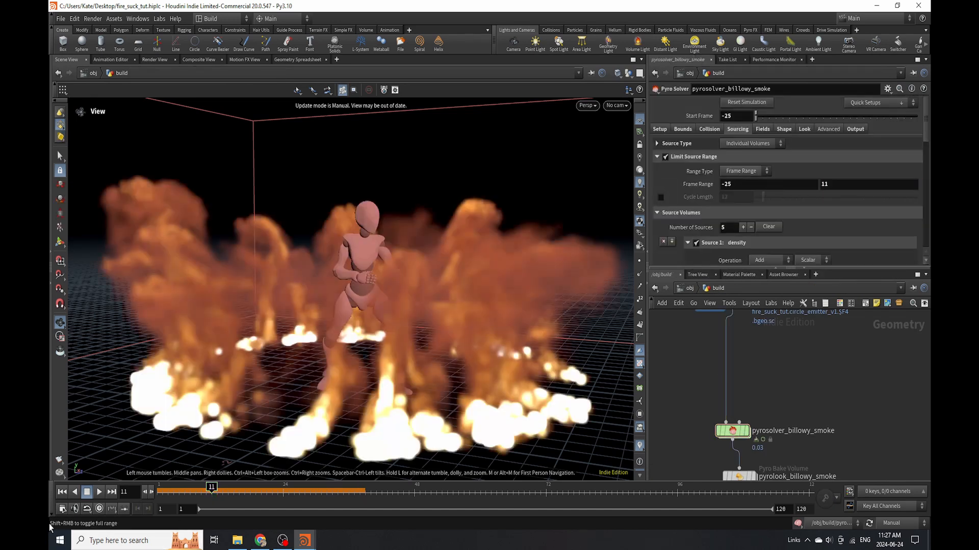
{"action": "left_click", "coordinate": [61, 491]}
Connect the null in the neighbouring node branch to the second input of pyrosolver_billowy_smoke and select the solver
{"action": "scroll", "coordinate": [746, 396], "scroll_direction": "down", "scroll_amount": 5}
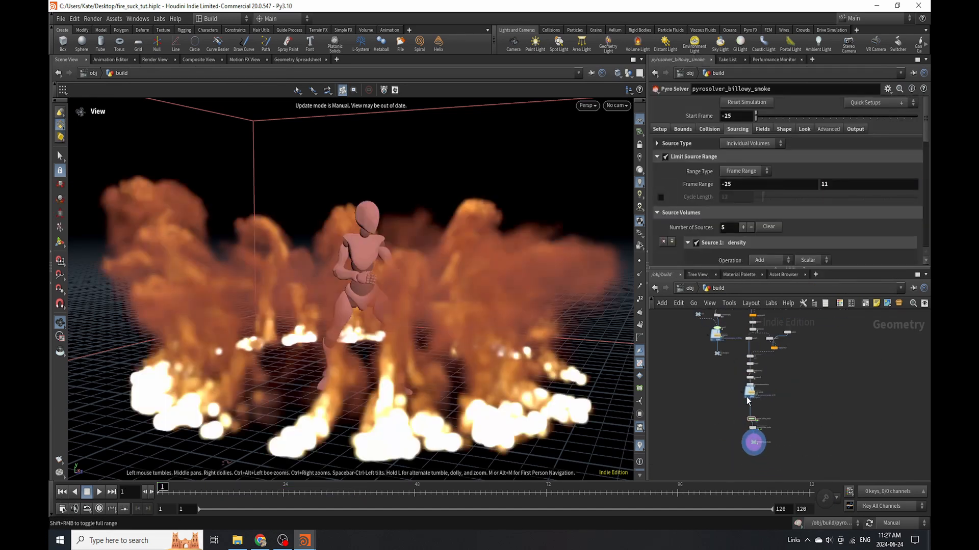
{"action": "left_click_drag", "start_coordinate": [722, 423], "coordinate": [761, 349]}
{"action": "scroll", "coordinate": [754, 399], "scroll_direction": "down", "scroll_amount": 4}
{"action": "scroll", "coordinate": [751, 341], "scroll_direction": "up", "scroll_amount": 5}
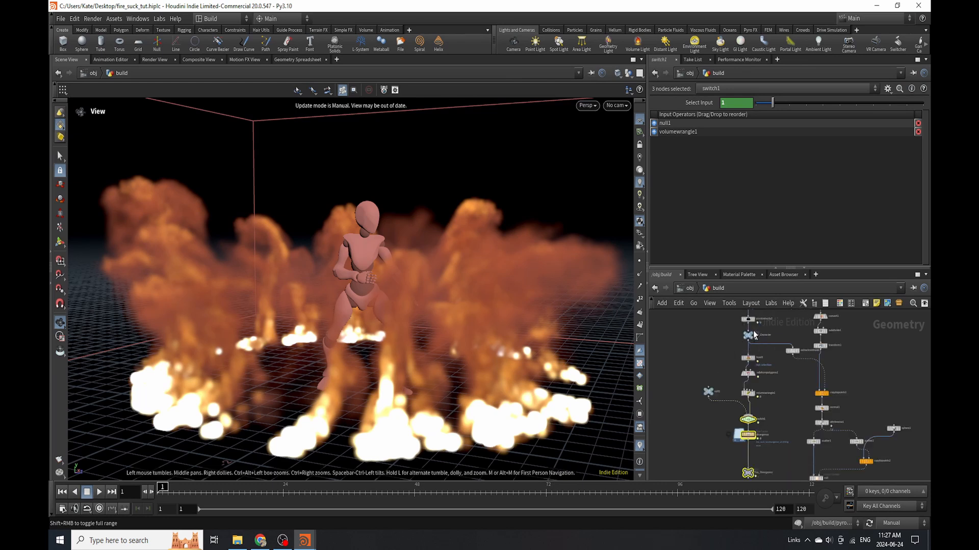
{"action": "left_click", "coordinate": [748, 344]}
{"action": "scroll", "coordinate": [811, 403], "scroll_direction": "down", "scroll_amount": 6}
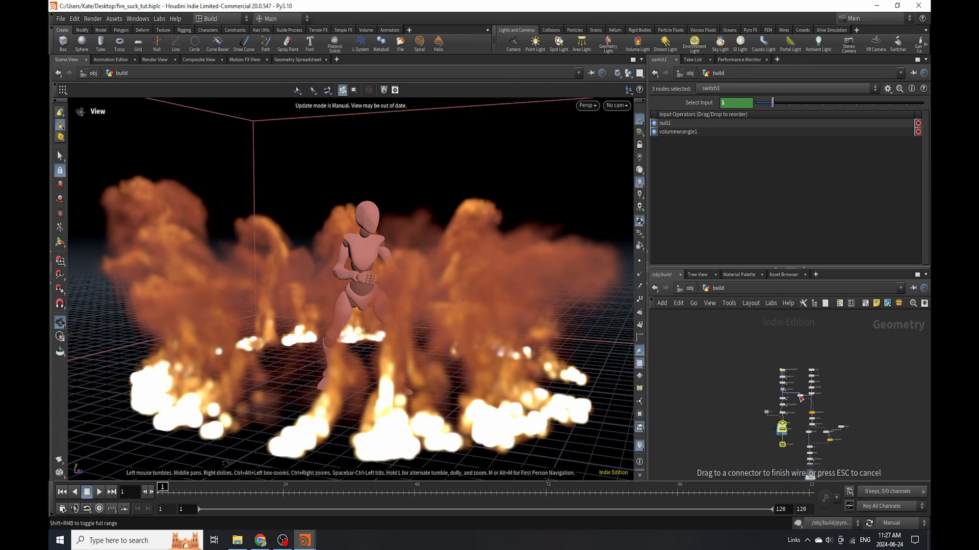
{"action": "scroll", "coordinate": [814, 411], "scroll_direction": "up", "scroll_amount": 6}
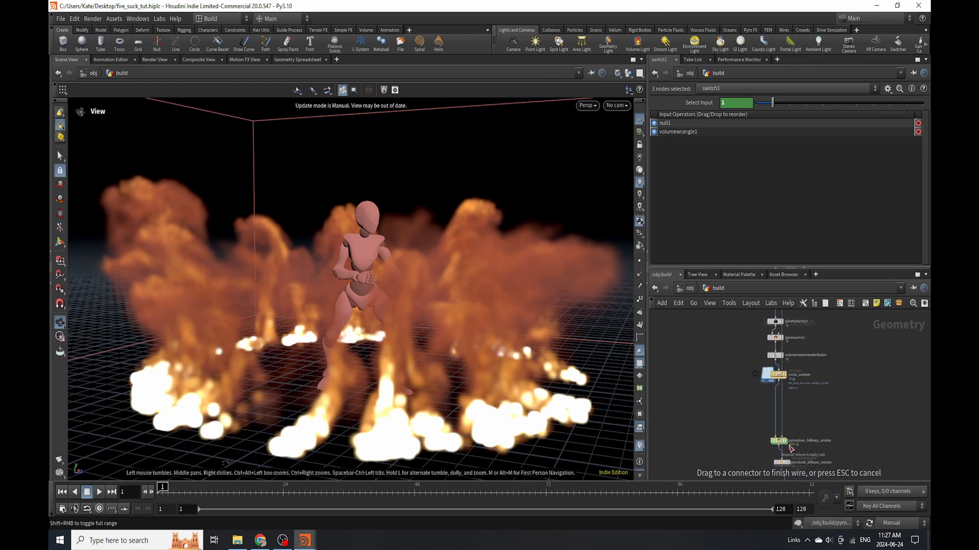
{"action": "left_click", "coordinate": [789, 442]}
{"action": "scroll", "coordinate": [794, 433], "scroll_direction": "up", "scroll_amount": 4}
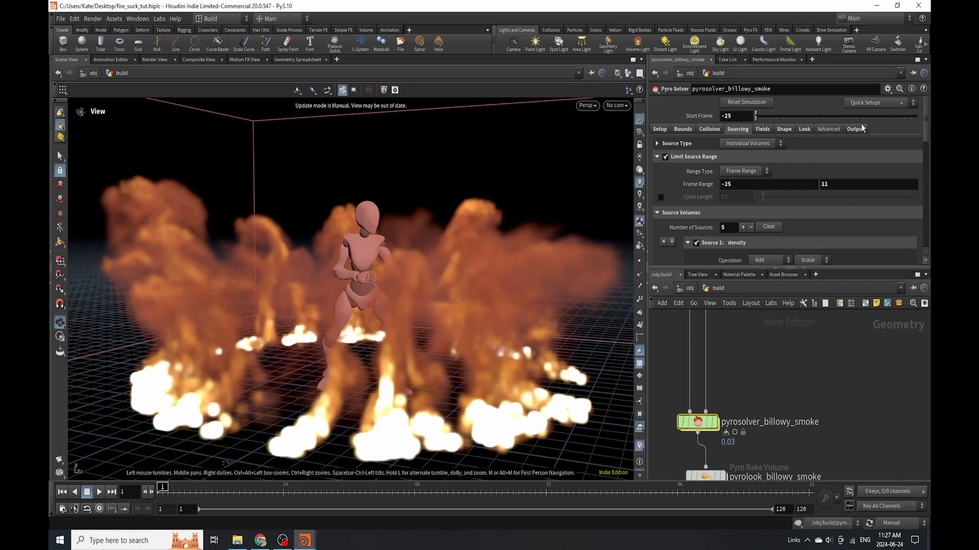
Run the Setup SDF Collision quick setup on the billowy smoke pyro solver and inspect the resulting collision branch
{"action": "left_click", "coordinate": [885, 103]}
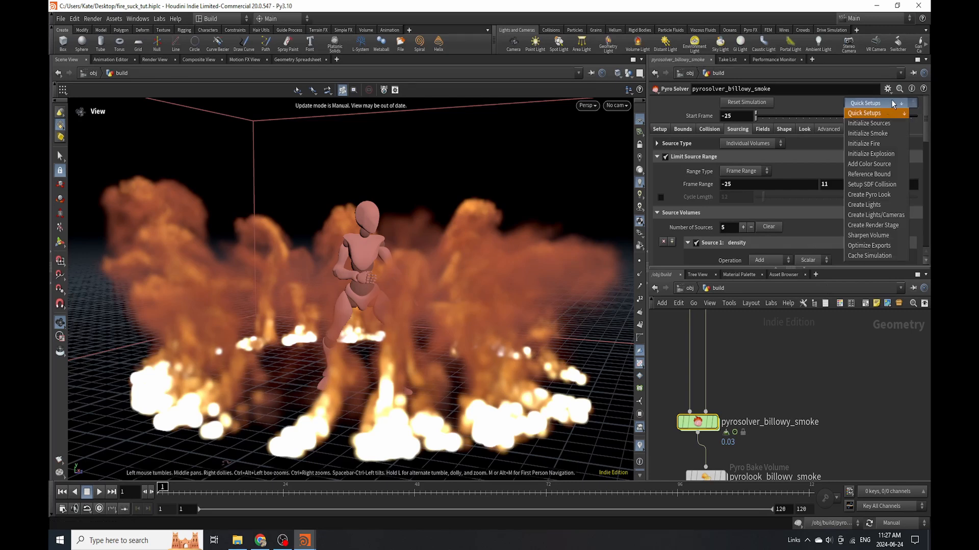
{"action": "left_click", "coordinate": [900, 185]}
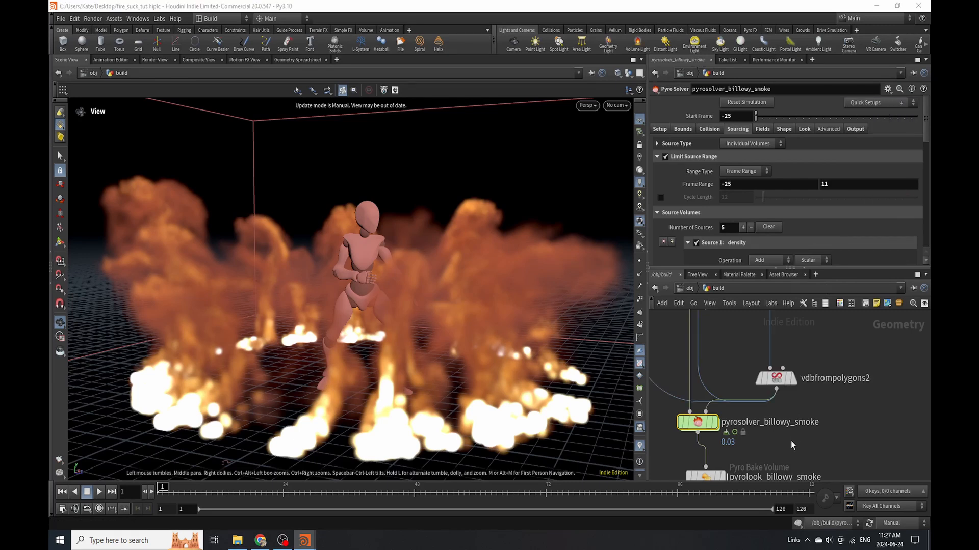
{"action": "scroll", "coordinate": [790, 440], "scroll_direction": "down", "scroll_amount": 6}
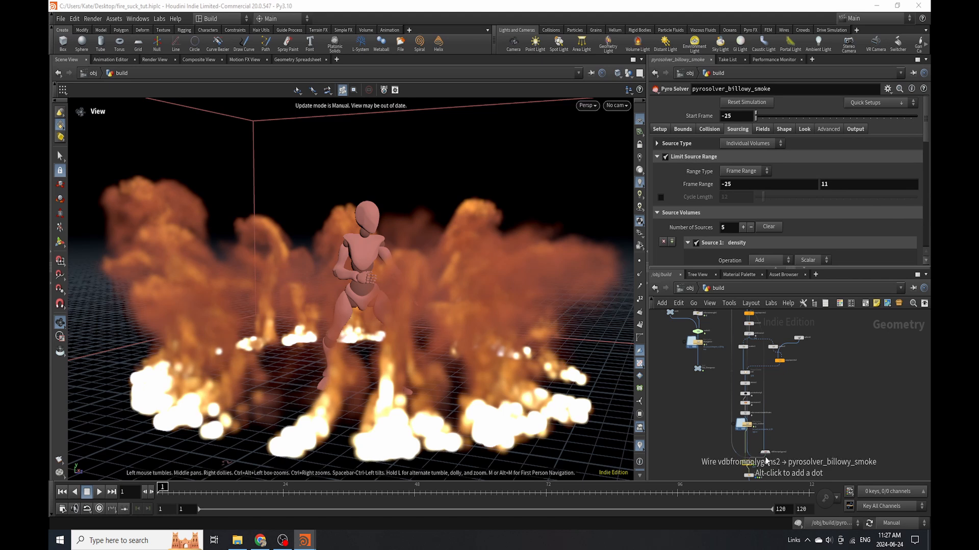
{"action": "scroll", "coordinate": [766, 460], "scroll_direction": "down", "scroll_amount": 3}
{"action": "scroll", "coordinate": [802, 463], "scroll_direction": "down", "scroll_amount": 3}
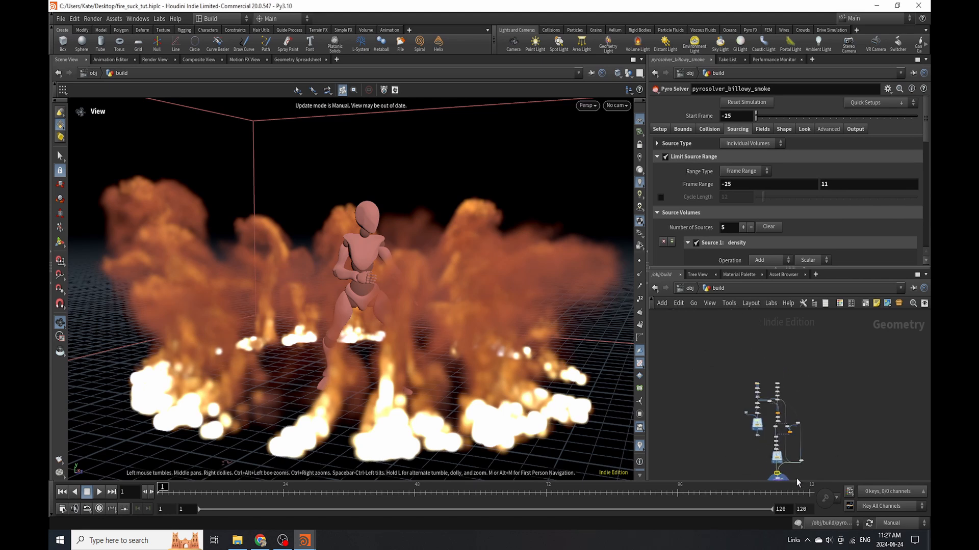
Reconnect the output of the Out_Character null to the input of blast1
{"action": "scroll", "coordinate": [796, 478], "scroll_direction": "up", "scroll_amount": 2}
{"action": "scroll", "coordinate": [770, 360], "scroll_direction": "up", "scroll_amount": 4}
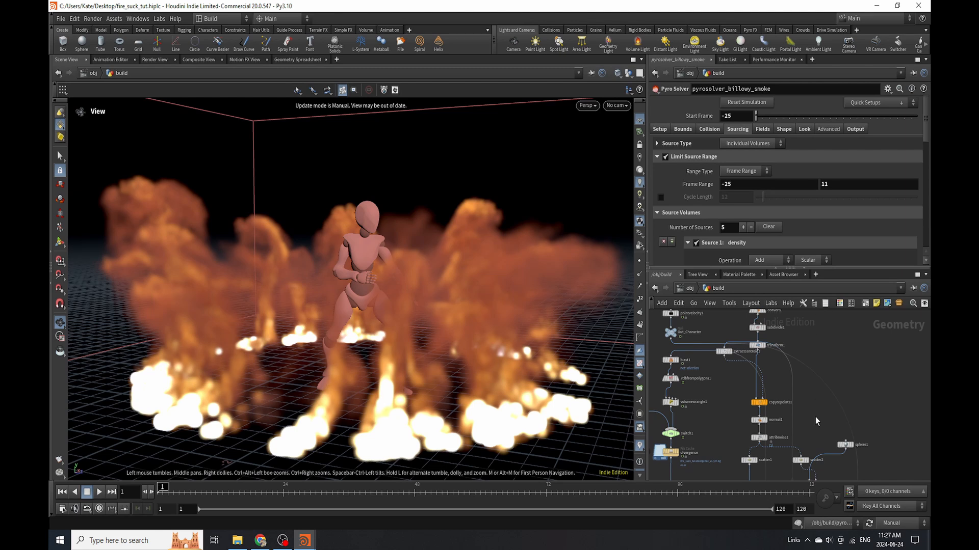
{"action": "scroll", "coordinate": [815, 422], "scroll_direction": "down", "scroll_amount": 3}
{"action": "scroll", "coordinate": [790, 433], "scroll_direction": "up", "scroll_amount": 4}
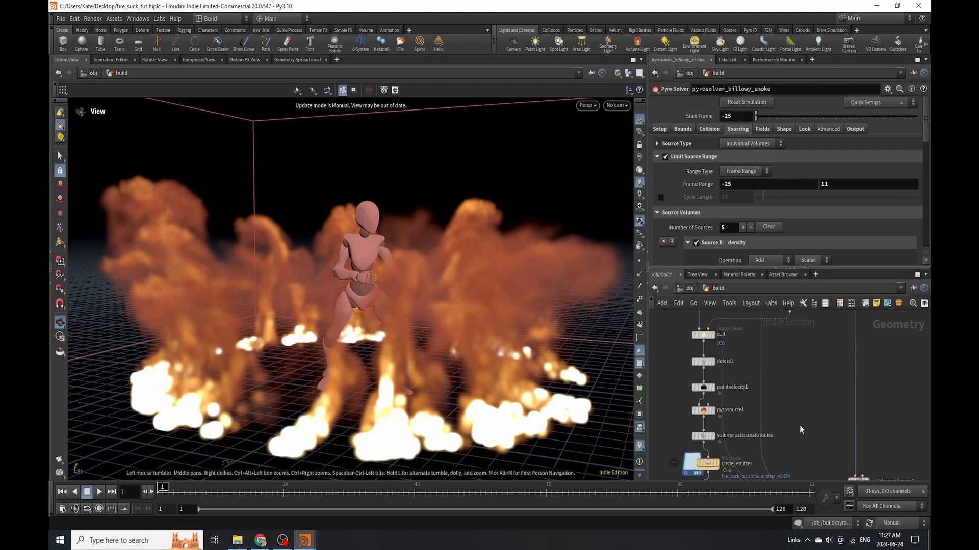
{"action": "scroll", "coordinate": [796, 434], "scroll_direction": "down", "scroll_amount": 3}
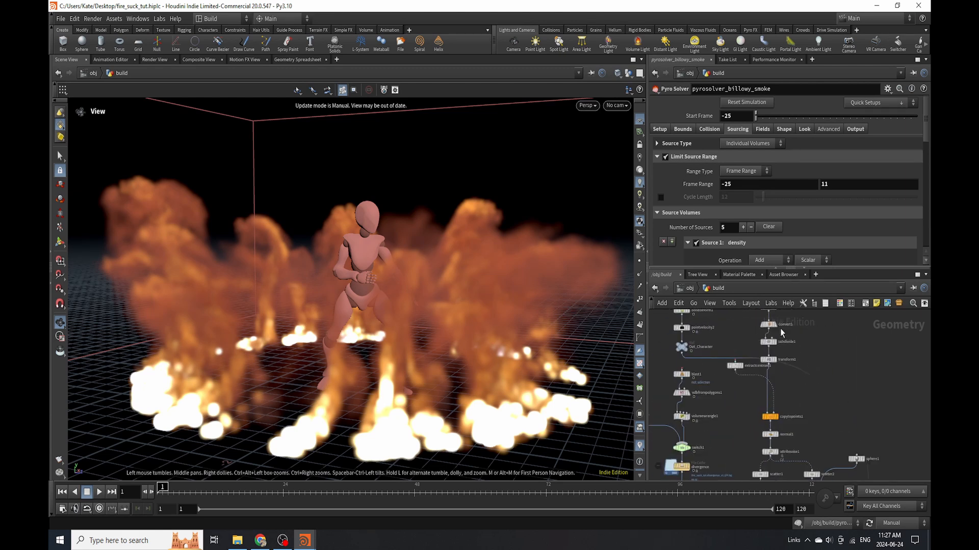
{"action": "scroll", "coordinate": [780, 329], "scroll_direction": "up", "scroll_amount": 4}
{"action": "middle_click_drag", "start_coordinate": [686, 365], "coordinate": [721, 373]}
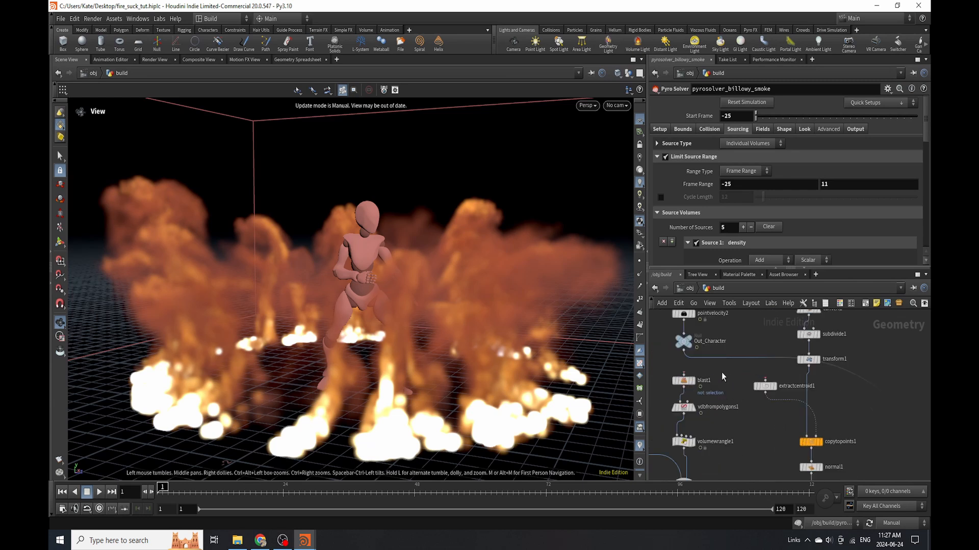
{"action": "left_click_drag", "start_coordinate": [684, 350], "coordinate": [683, 375]}
{"action": "scroll", "coordinate": [762, 411], "scroll_direction": "down", "scroll_amount": 5}
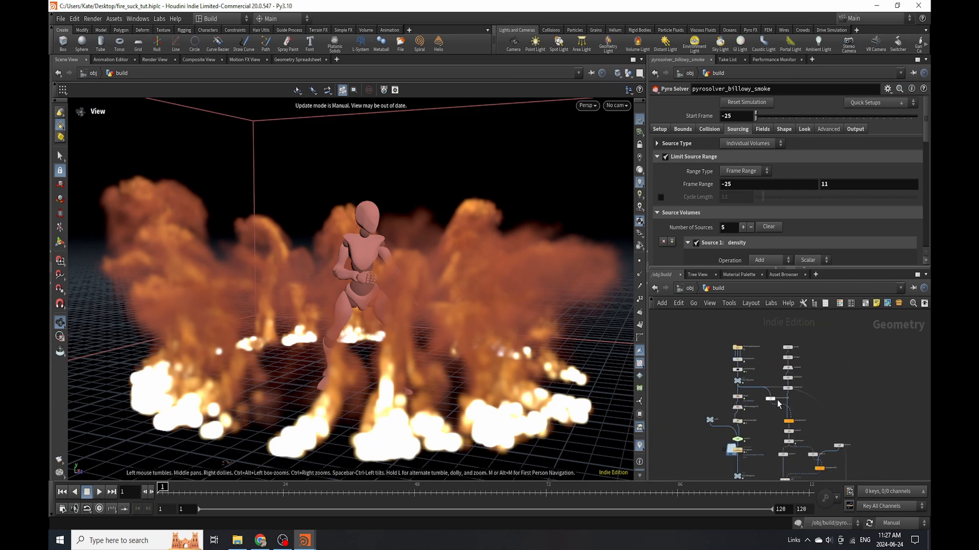
Open the collision settings of pyrosolver_billowy_smoke, switch the update mode to Auto Update, and interrupt the running cook
{"action": "scroll", "coordinate": [811, 420], "scroll_direction": "up", "scroll_amount": 5}
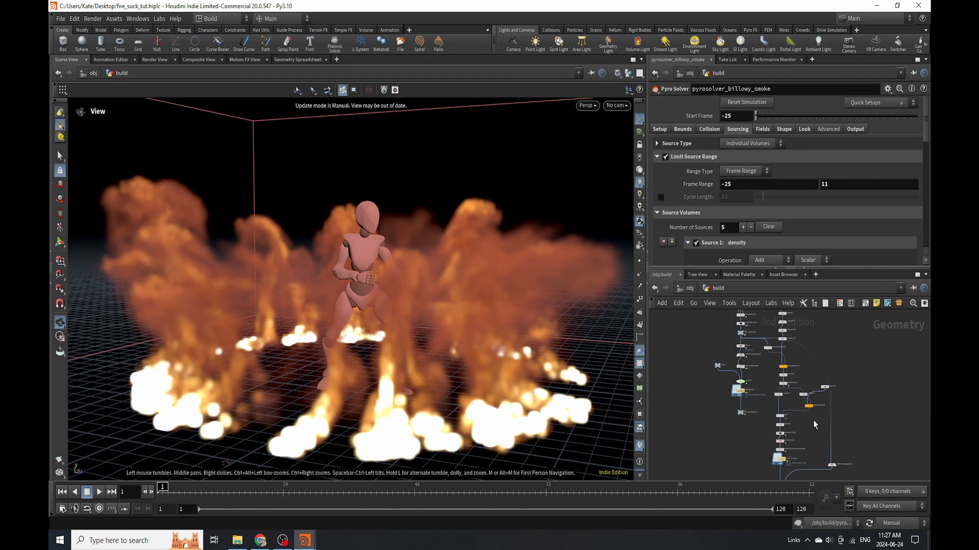
{"action": "scroll", "coordinate": [790, 394], "scroll_direction": "up", "scroll_amount": 5}
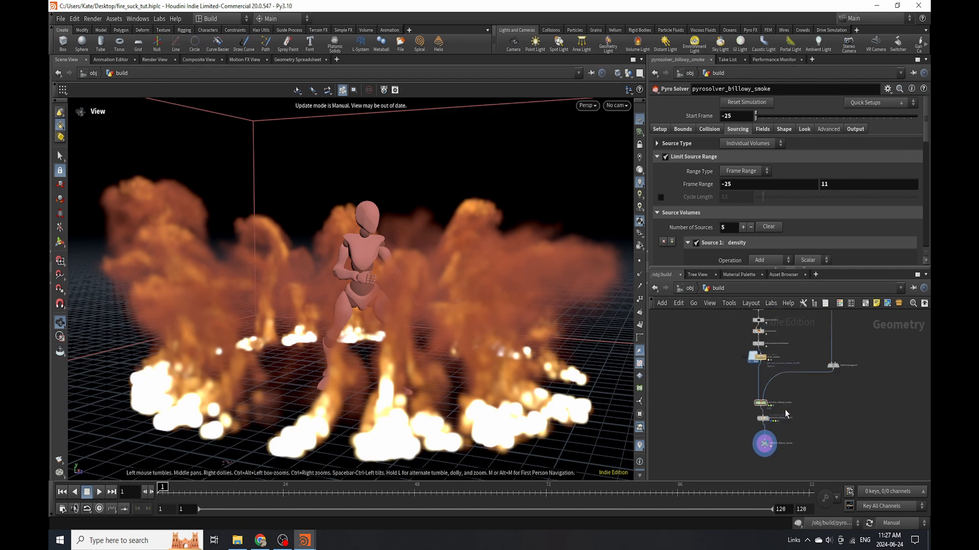
{"action": "left_click", "coordinate": [782, 426]}
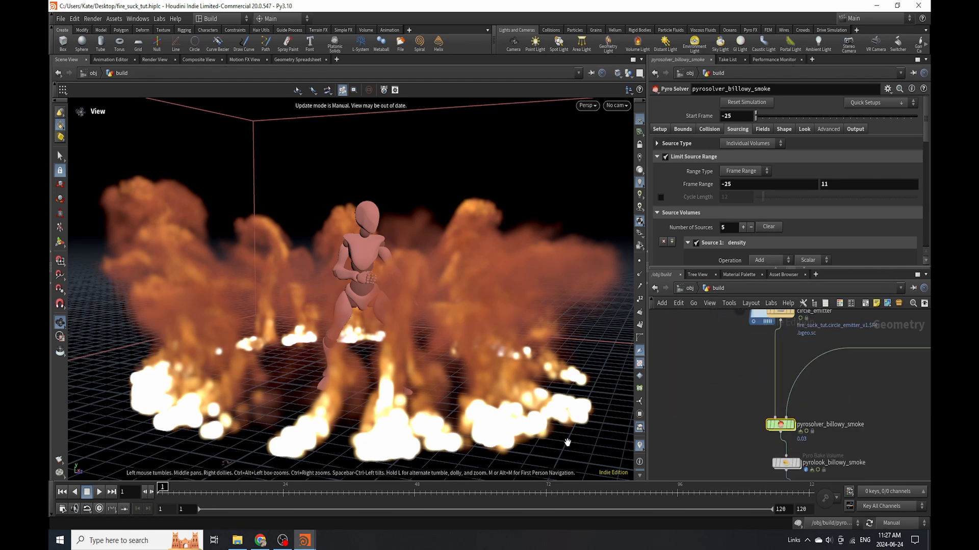
{"action": "left_click", "coordinate": [710, 129]}
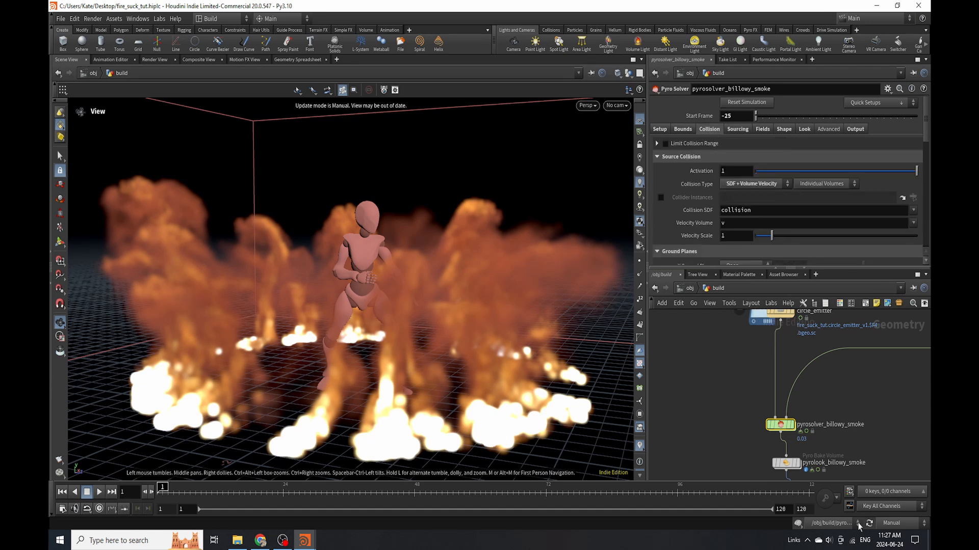
{"action": "left_click", "coordinate": [897, 523]}
{"action": "left_click", "coordinate": [894, 494]}
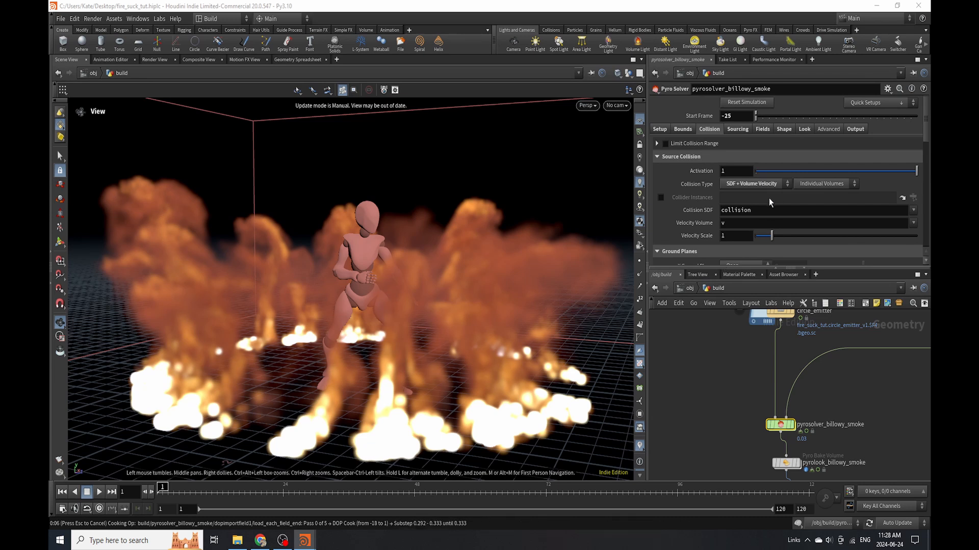
{"action": "key", "text": "Escape"}
Display vdbfrompolygons2, delete the channel reference on its Voxel Size and set the value to 0.01
{"action": "scroll", "coordinate": [611, 393], "scroll_direction": "down", "scroll_amount": 2}
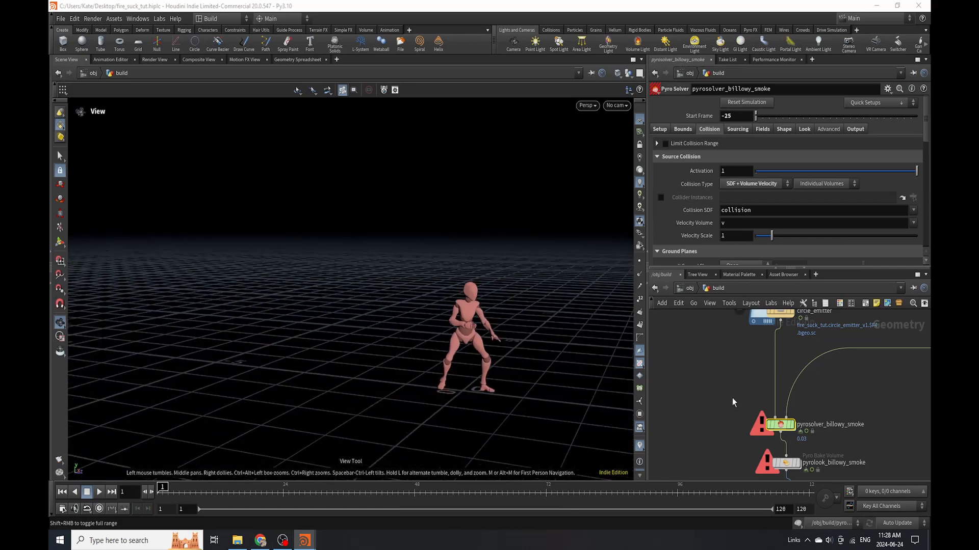
{"action": "scroll", "coordinate": [732, 399], "scroll_direction": "down", "scroll_amount": 5}
{"action": "scroll", "coordinate": [783, 392], "scroll_direction": "up", "scroll_amount": 8}
{"action": "left_click", "coordinate": [798, 391]}
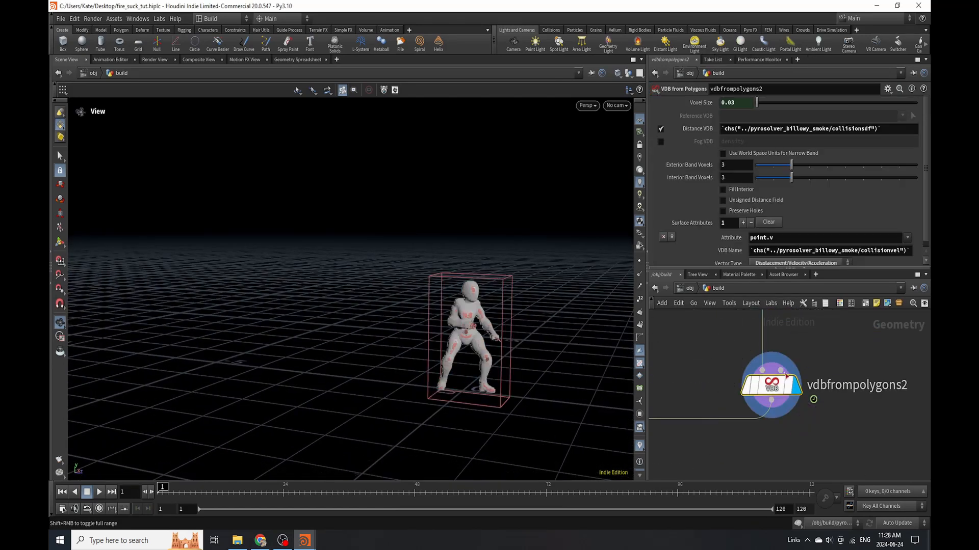
{"action": "scroll", "coordinate": [432, 266], "scroll_direction": "up", "scroll_amount": 3}
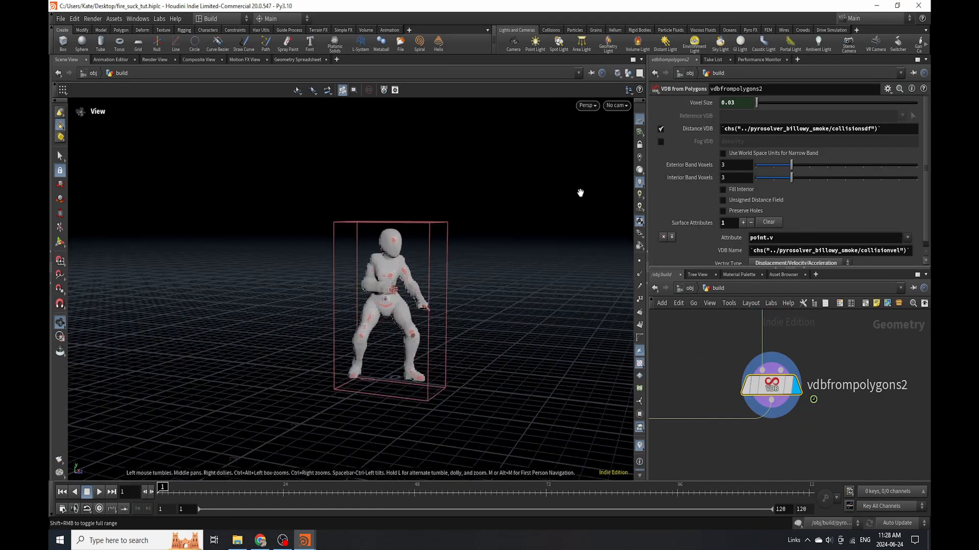
{"action": "right_click", "coordinate": [735, 103]}
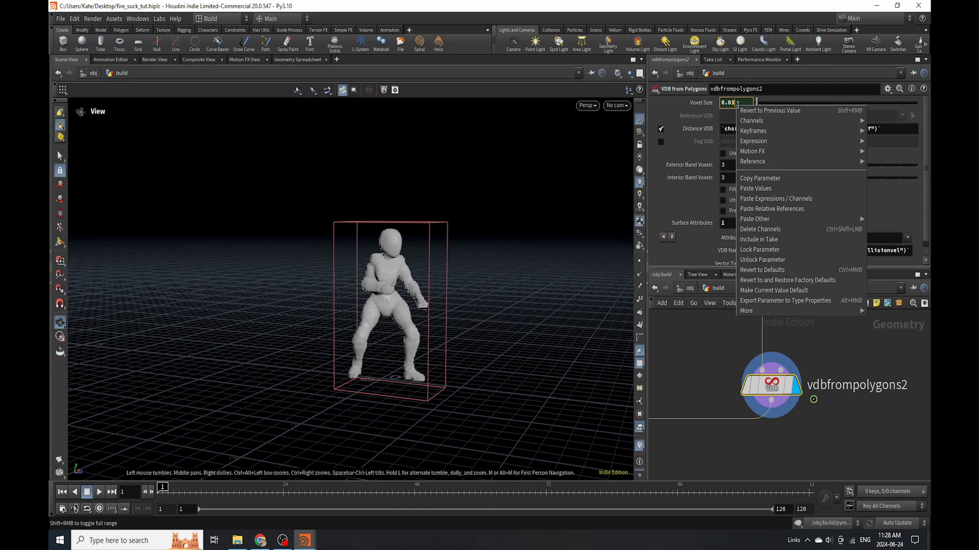
{"action": "left_click", "coordinate": [760, 231]}
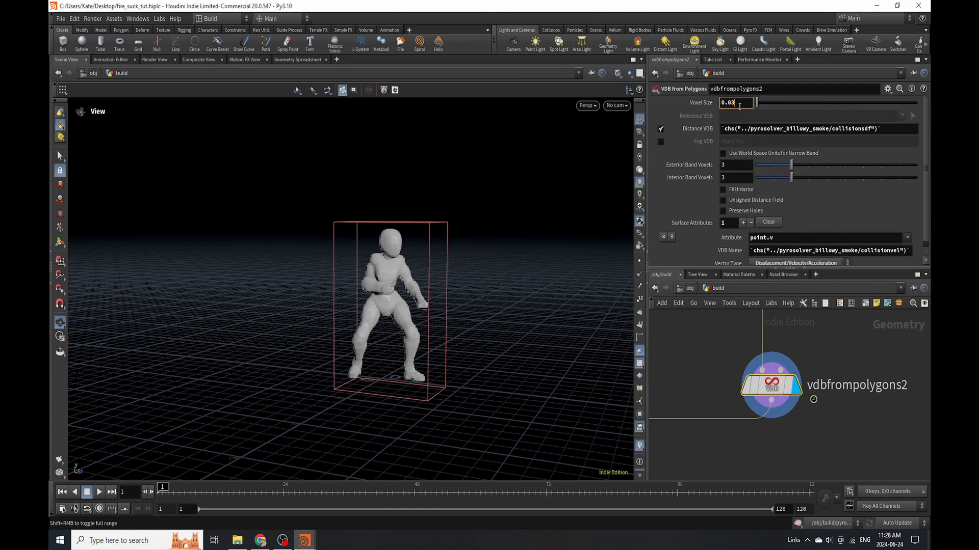
{"action": "key", "text": "Return"}
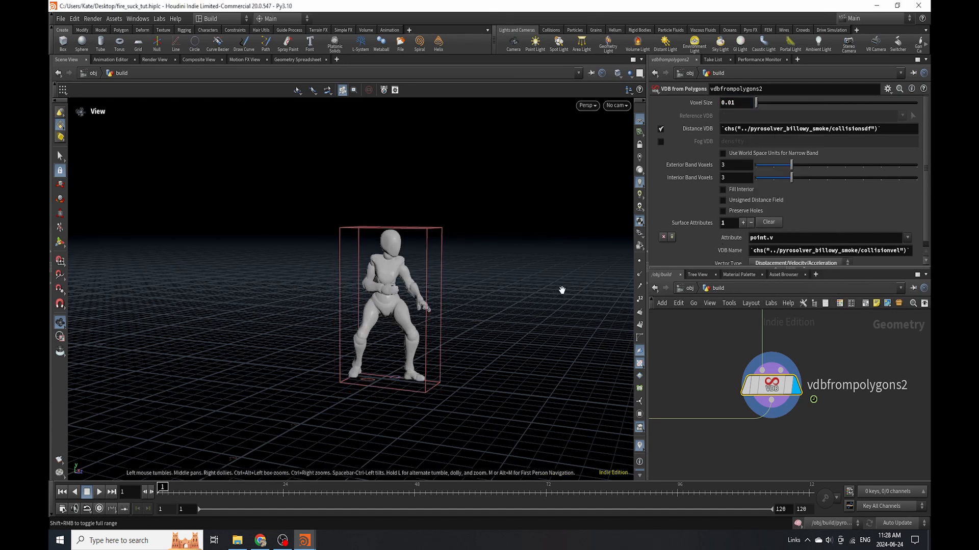
Pause the MPlay flipbook of the collision simulation and scrub through its frames to review the fire
{"action": "scroll", "coordinate": [815, 357], "scroll_direction": "down", "scroll_amount": 4}
{"action": "middle_click_drag", "start_coordinate": [808, 407], "coordinate": [818, 321]}
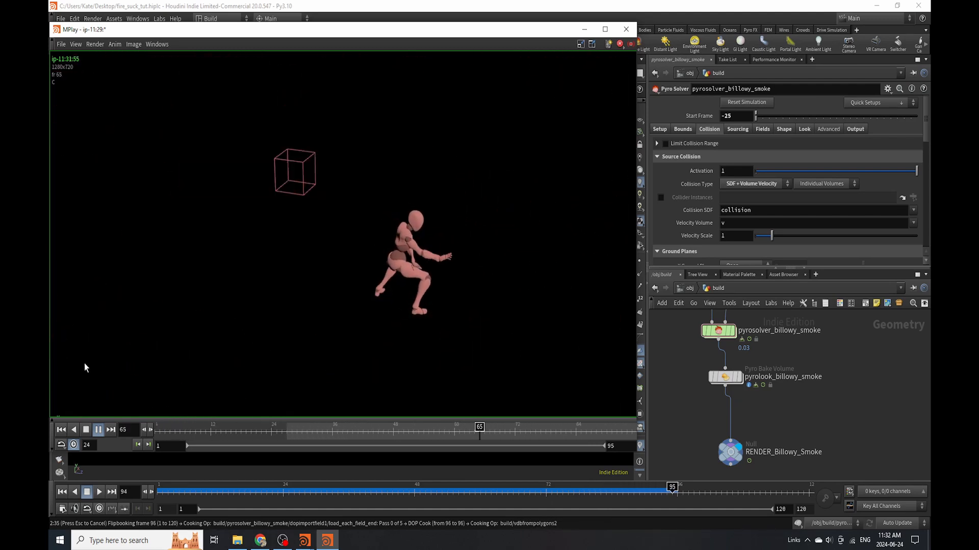
{"action": "left_click", "coordinate": [98, 430]}
{"action": "left_click_drag", "start_coordinate": [190, 438], "coordinate": [450, 435]}
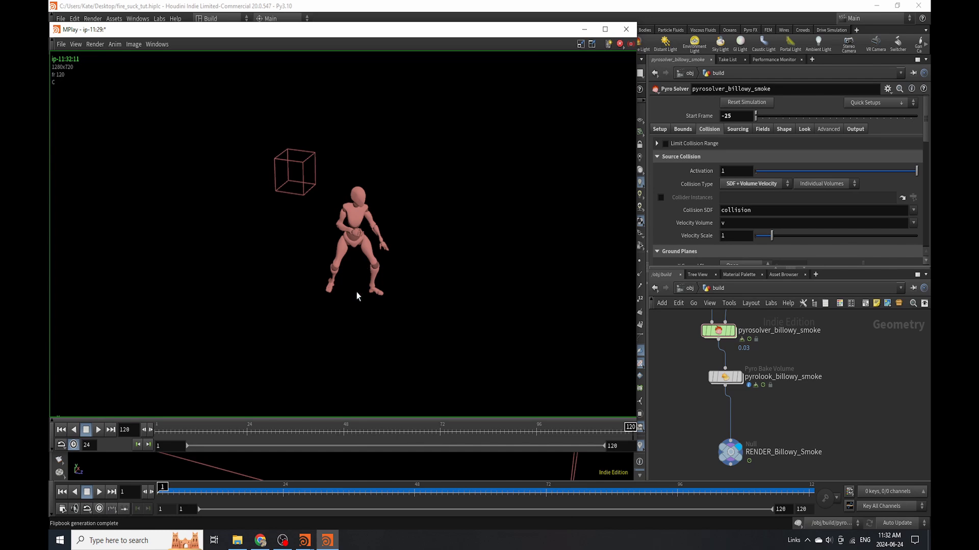
Return to Houdini and set the end of the pyro solver's source Frame Range to 24
{"action": "left_click", "coordinate": [839, 360]}
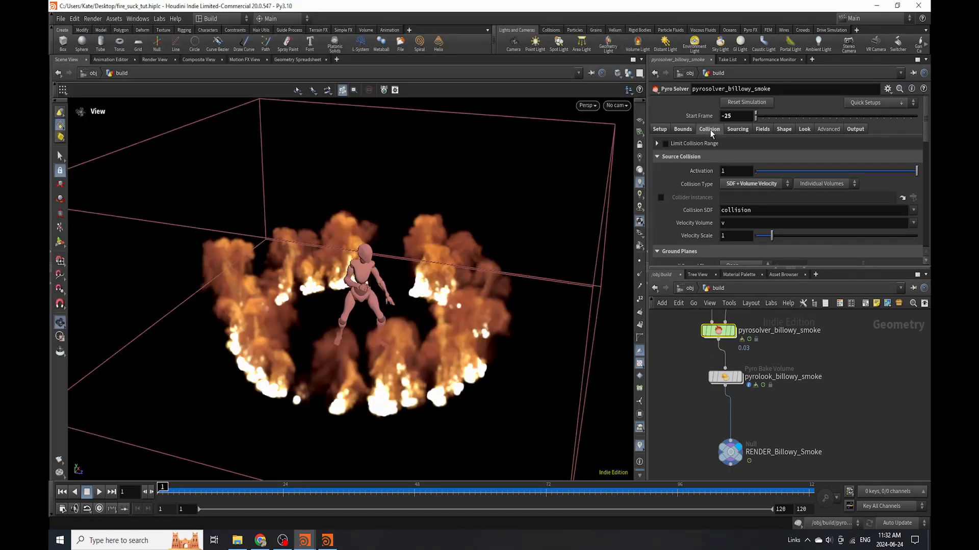
{"action": "left_click", "coordinate": [742, 129]}
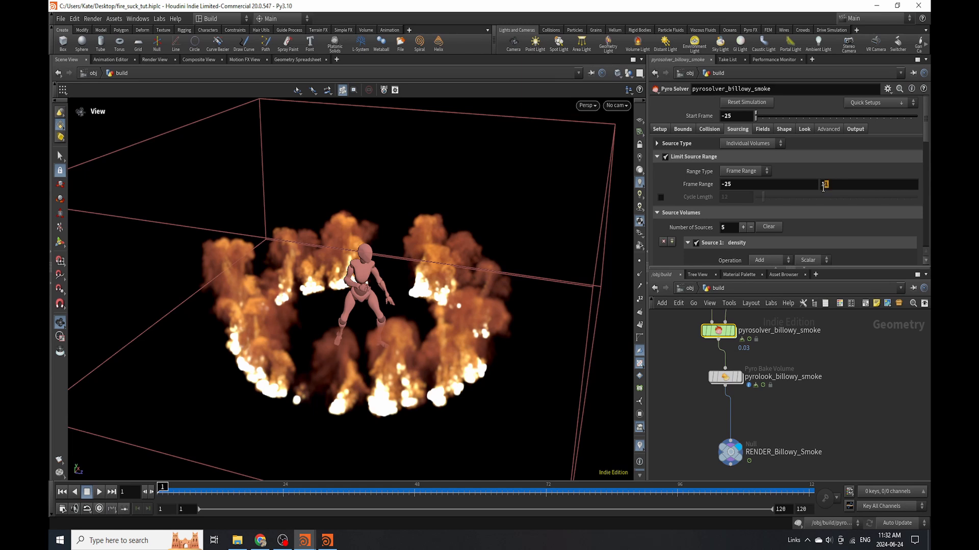
{"action": "left_click_drag", "start_coordinate": [823, 187], "coordinate": [817, 189]}
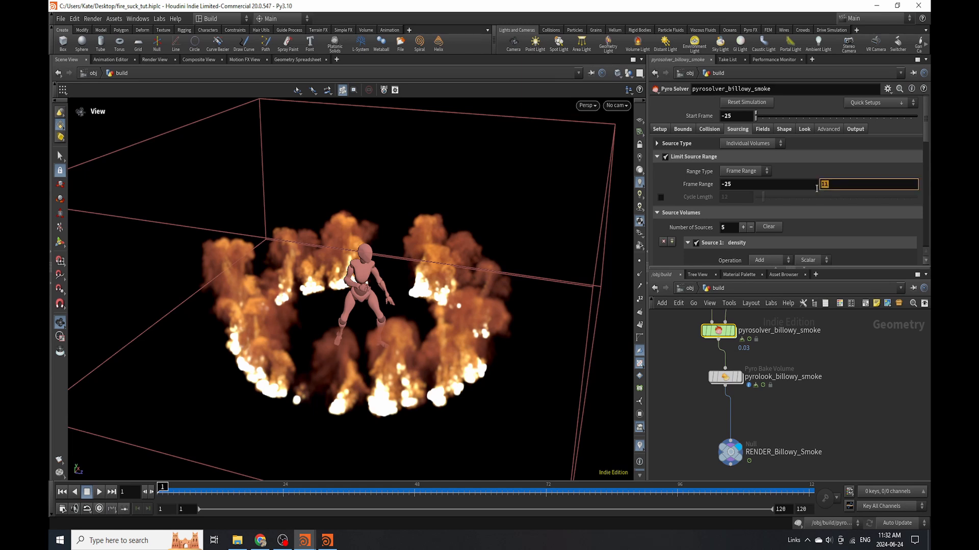
{"action": "key", "text": "Return"}
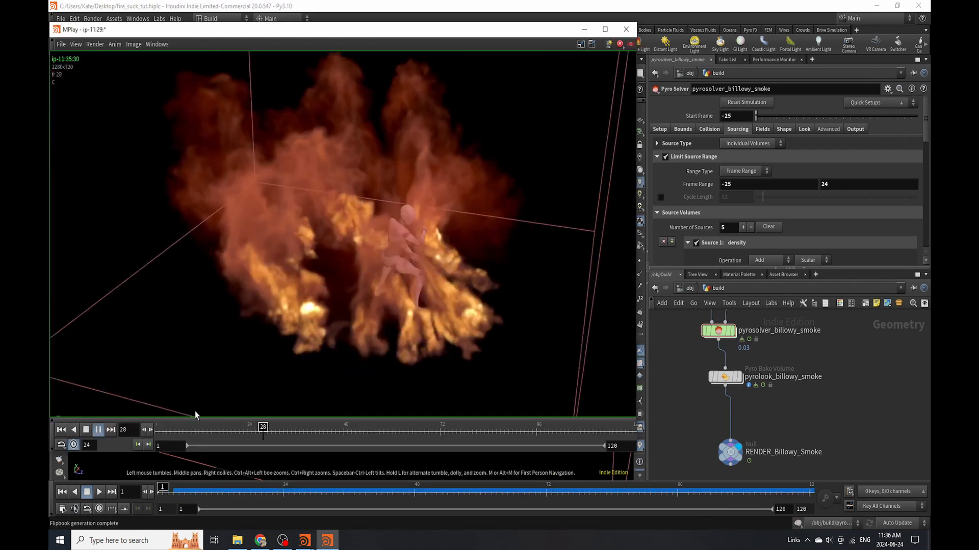
Stop the new flipbook in MPlay and scrub back and forth to examine how the fire is sucked in
{"action": "left_click", "coordinate": [86, 430]}
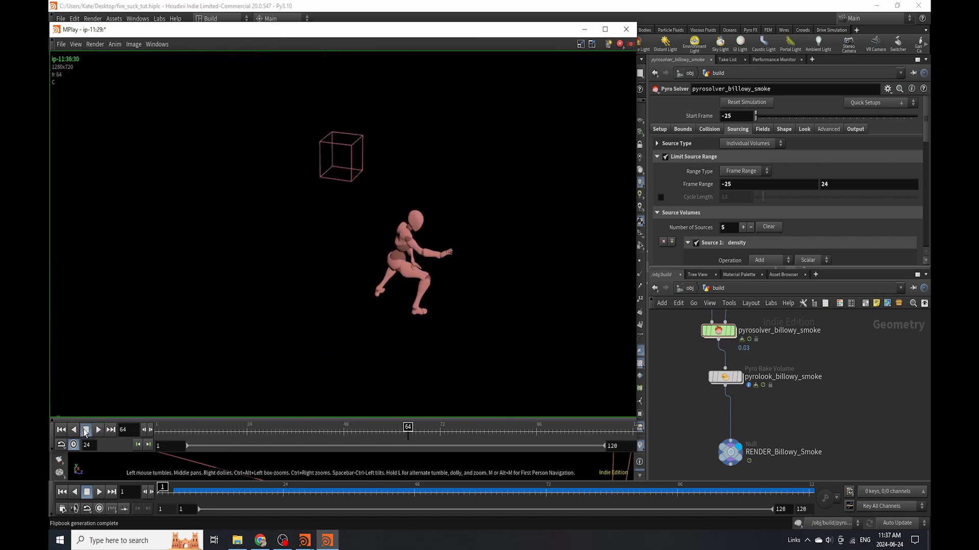
{"action": "left_click", "coordinate": [181, 431]}
{"action": "left_click_drag", "start_coordinate": [181, 430], "coordinate": [313, 470]}
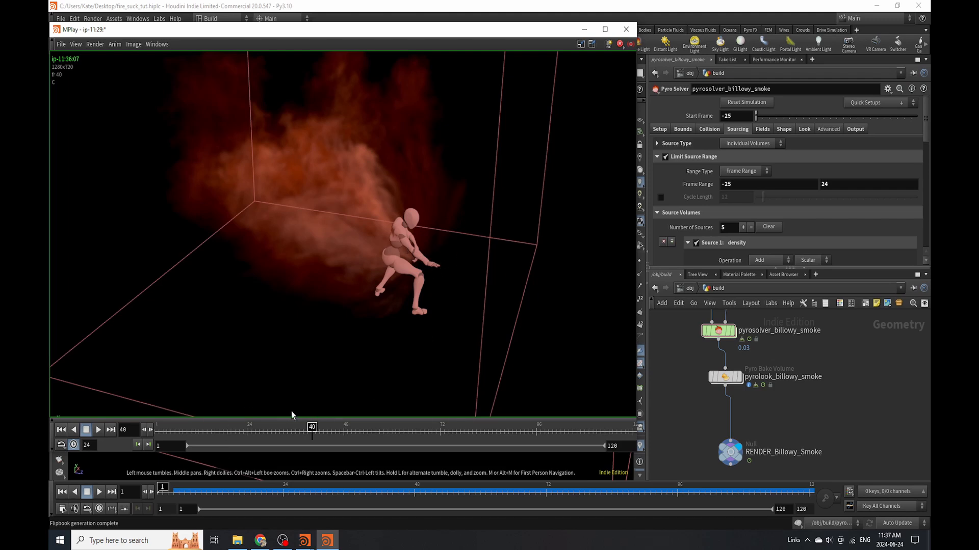
{"action": "left_click_drag", "start_coordinate": [312, 433], "coordinate": [343, 454]}
{"action": "left_click_drag", "start_coordinate": [385, 453], "coordinate": [263, 459]}
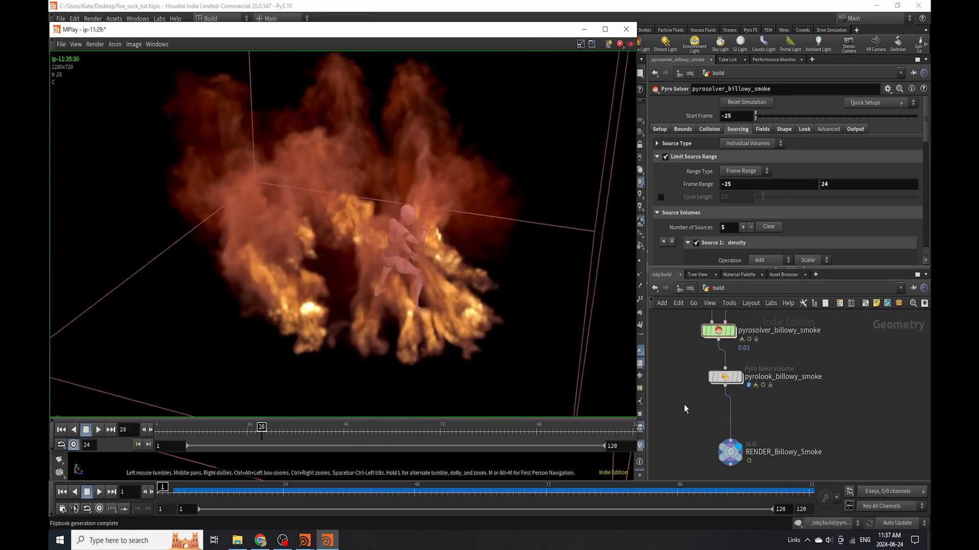
Switch back to the Houdini viewport and inspect the smoke around the character's hands from several angles near frames 35 to 44
{"action": "left_click", "coordinate": [684, 407]}
{"action": "left_click", "coordinate": [392, 492]}
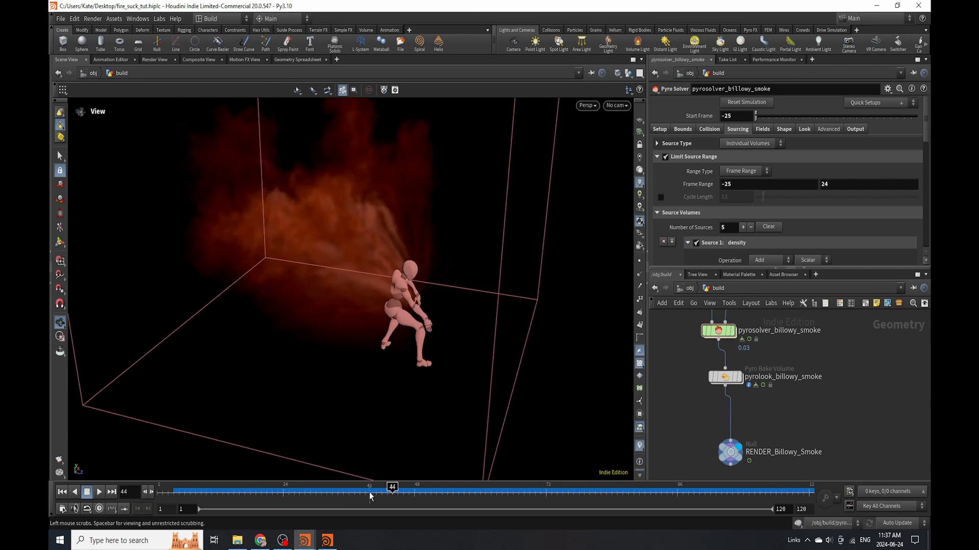
{"action": "left_click_drag", "start_coordinate": [340, 491], "coordinate": [343, 491]}
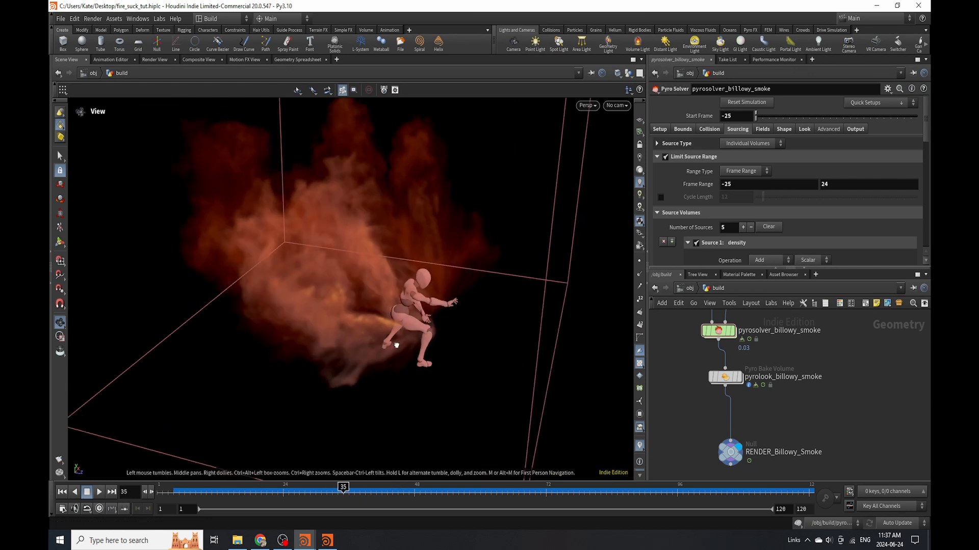
{"action": "left_click_drag", "start_coordinate": [393, 338], "coordinate": [522, 354]}
{"action": "left_click_drag", "start_coordinate": [401, 299], "coordinate": [365, 306]}
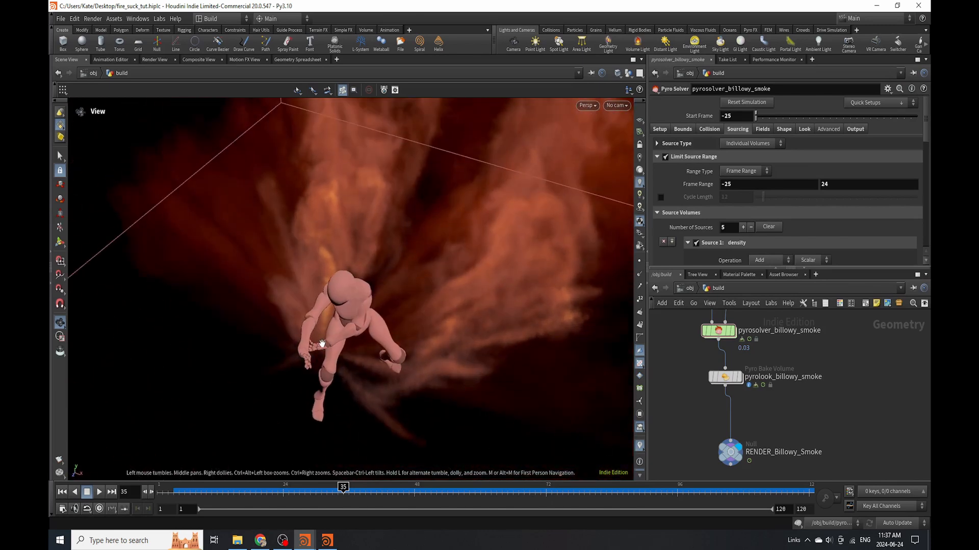
{"action": "left_click_drag", "start_coordinate": [322, 343], "coordinate": [324, 467]}
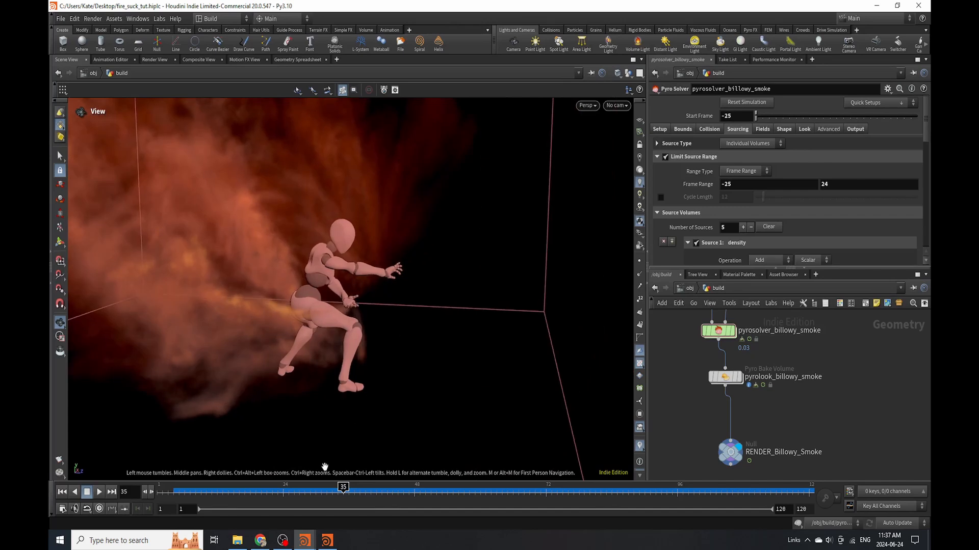
{"action": "left_click", "coordinate": [304, 491]}
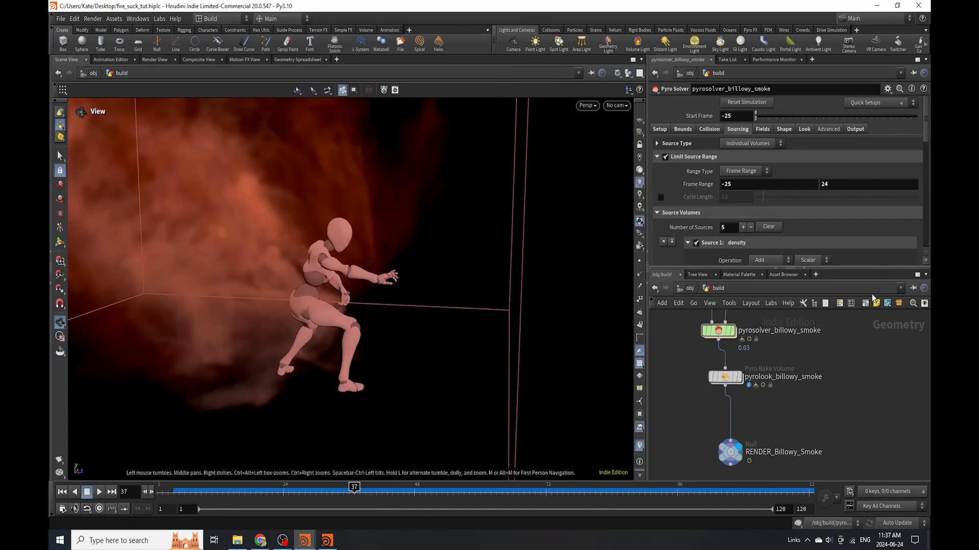
On pyrolook_billowy_smoke, add a Fire Intensity Ramp point at about 0.75 at maximum height and raise the Temperature Scale to 2.15
{"action": "left_click", "coordinate": [726, 377]}
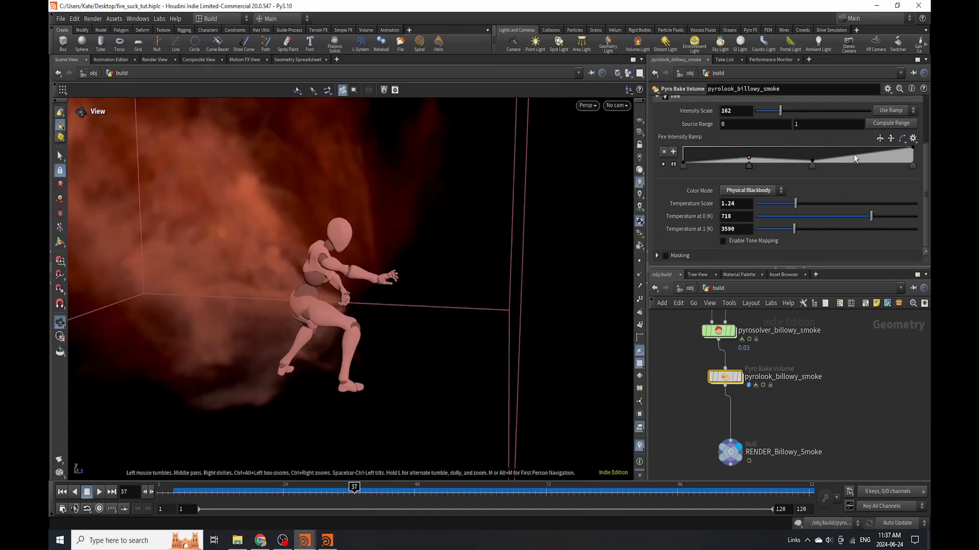
{"action": "left_click_drag", "start_coordinate": [855, 156], "coordinate": [855, 152]}
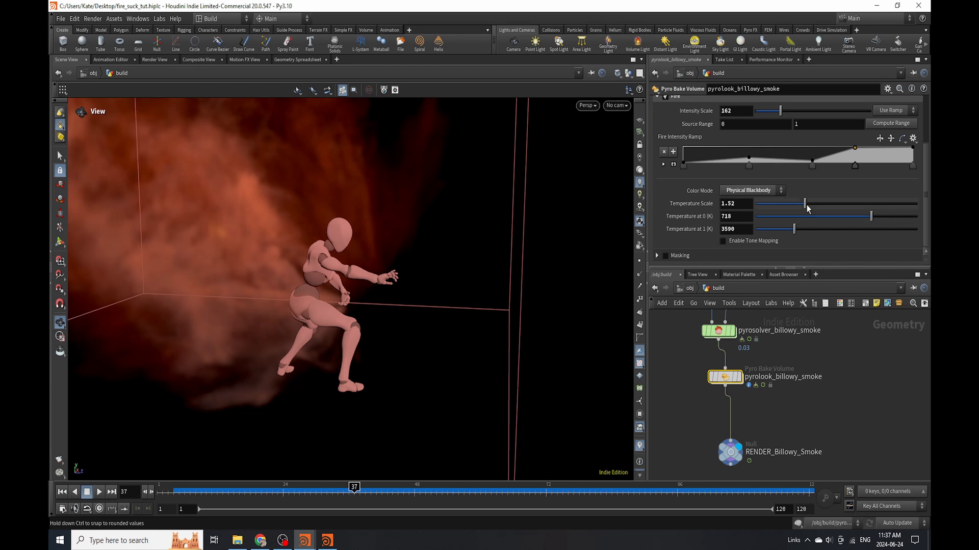
{"action": "left_click_drag", "start_coordinate": [806, 206], "coordinate": [817, 203]}
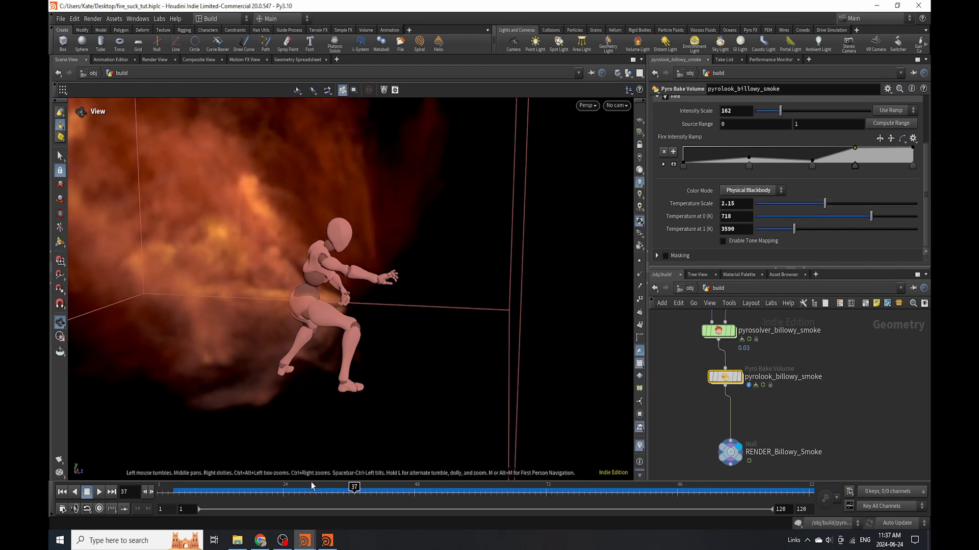